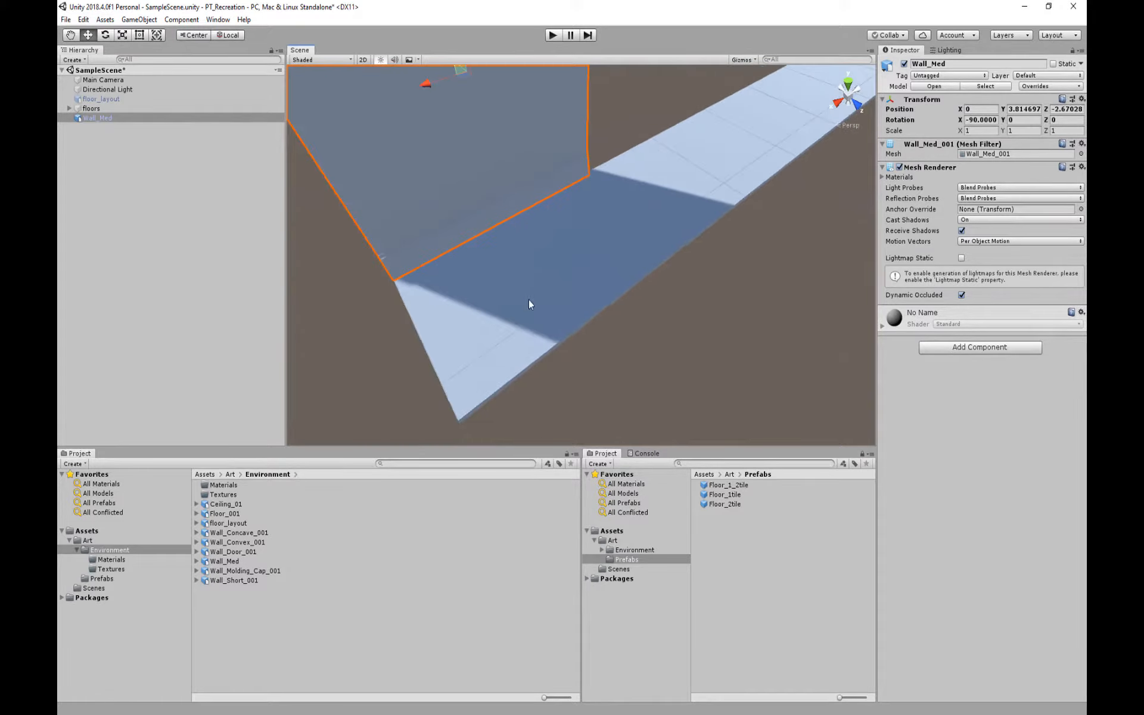
Try to move Wall_Med by its bottom corner at the floor's end, and undo the move
alt+drag(528, 299, 644, 235)
key(f)
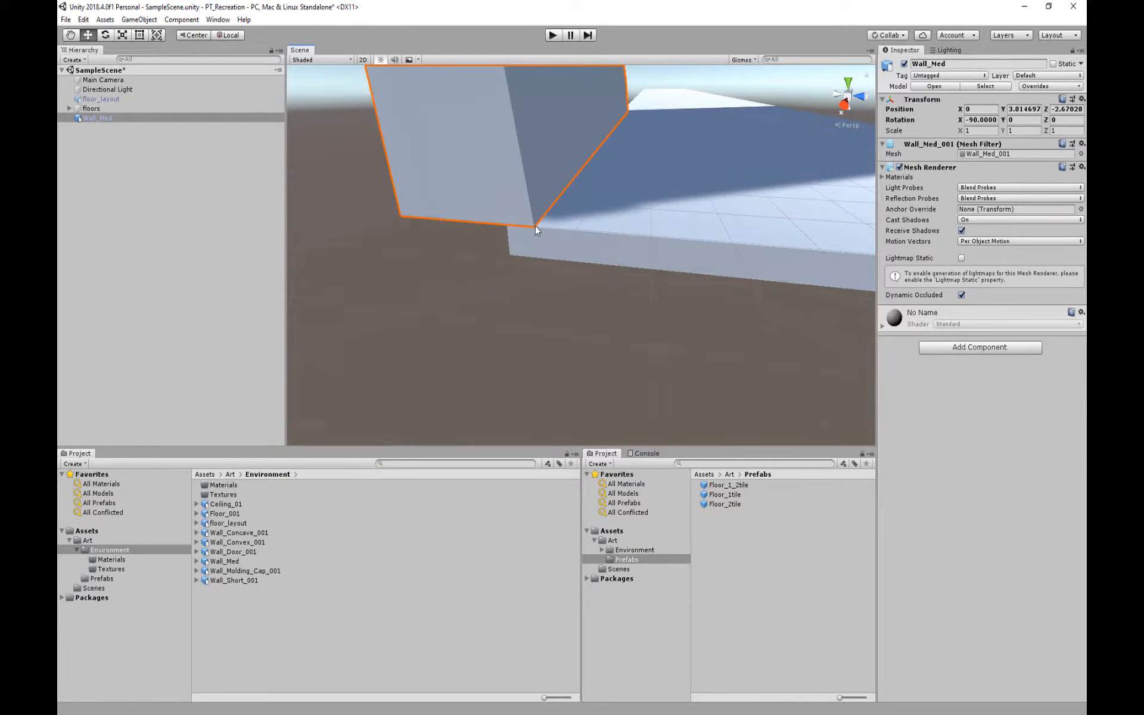
drag(535, 225, 495, 213)
middle_drag(630, 173, 606, 161)
scroll(669, 161, down, 2)
scroll(661, 226, down, 3)
key(ctrl+z)
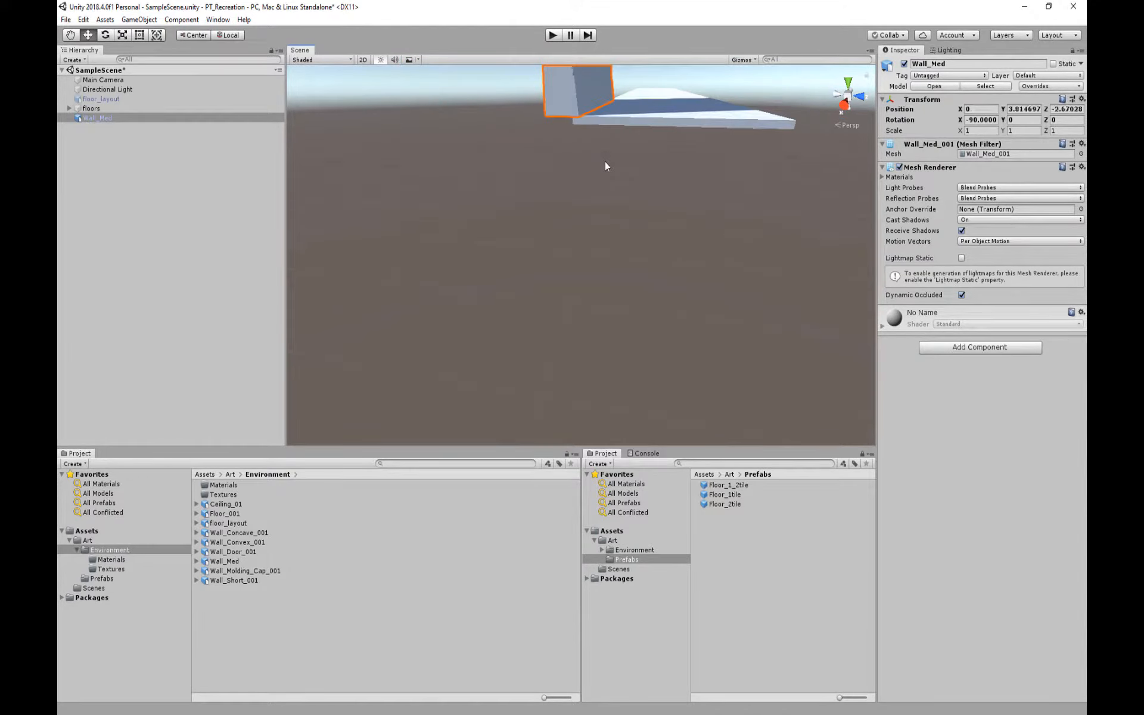
key(f)
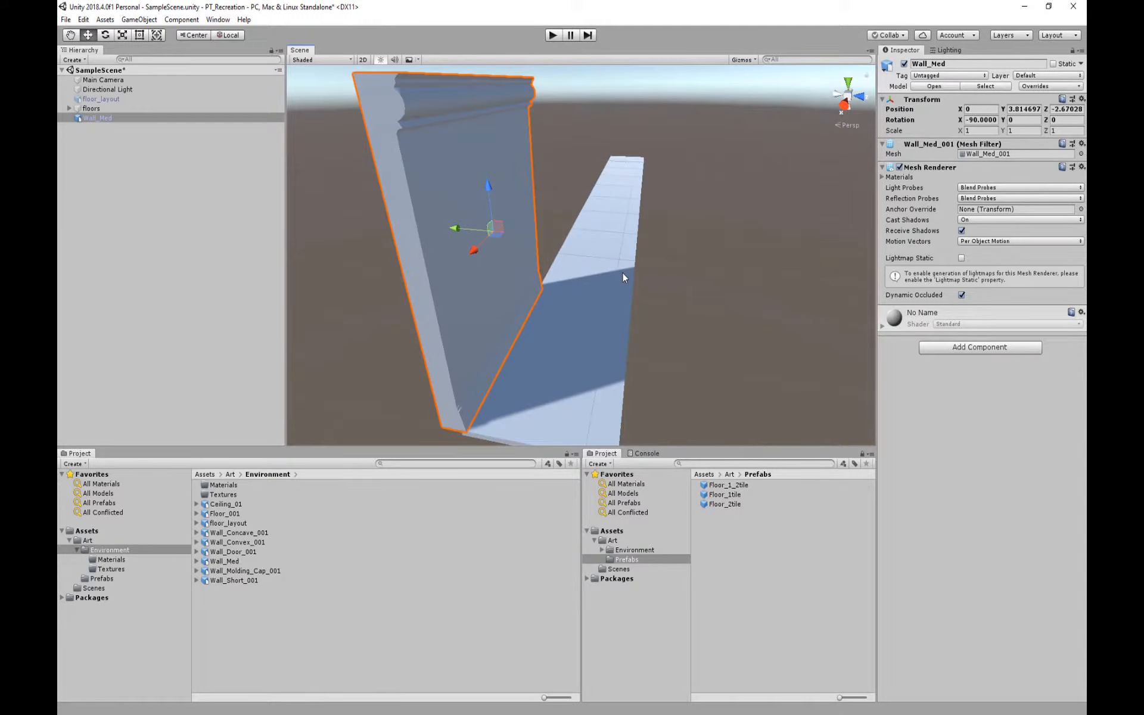
Set Wall_Med's Y and Z position to 0
click(1009, 110)
text(0)
key(Tab)
text(0)
scroll(626, 238, down, 5)
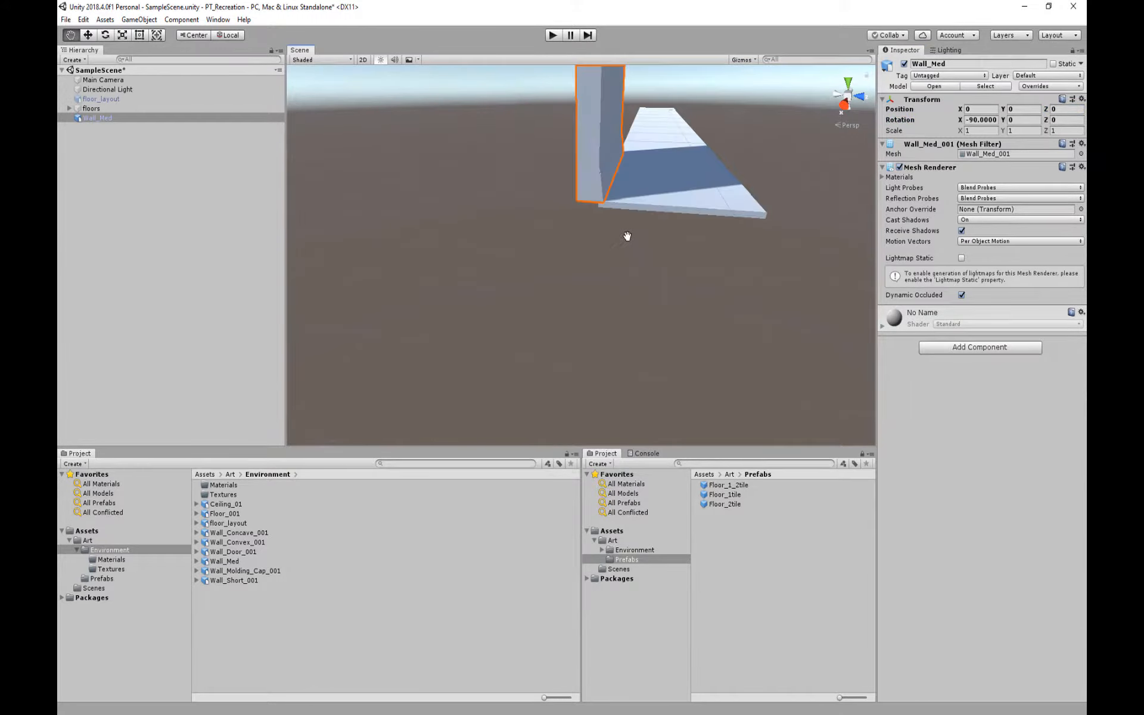
Delete Wall_Med from the scene
scroll(587, 263, up, 4)
scroll(587, 263, up, 4)
scroll(580, 242, down, 4)
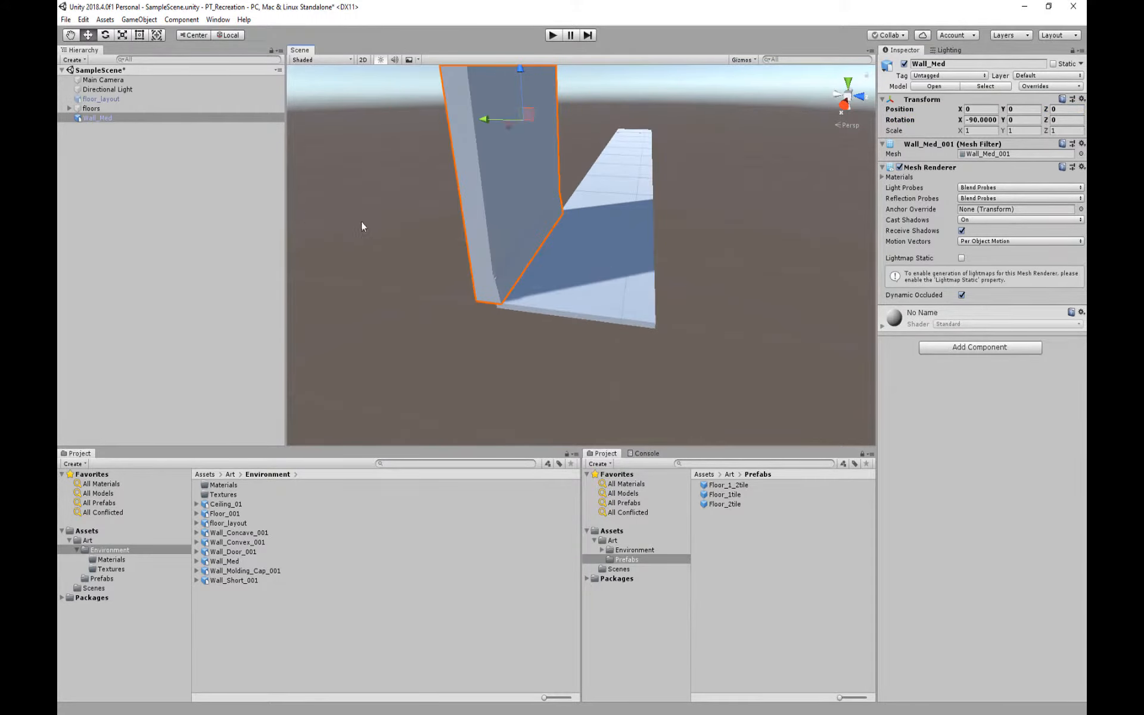
scroll(361, 221, down, 3)
middle_drag(566, 217, 519, 254)
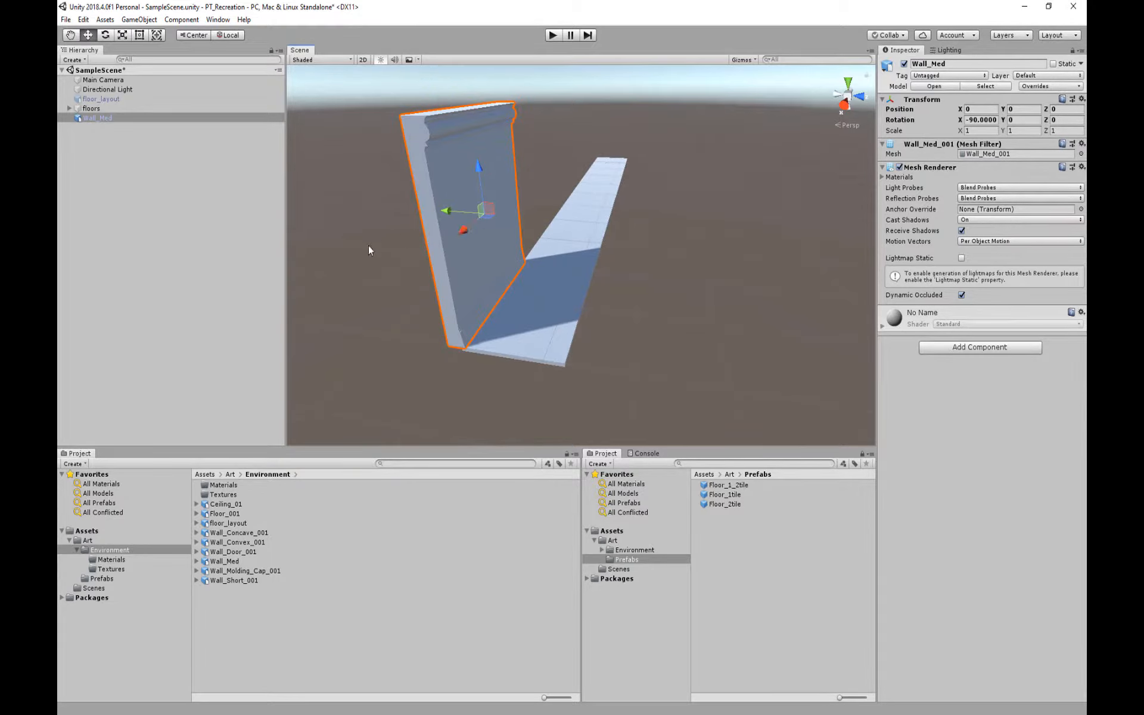
key(Delete)
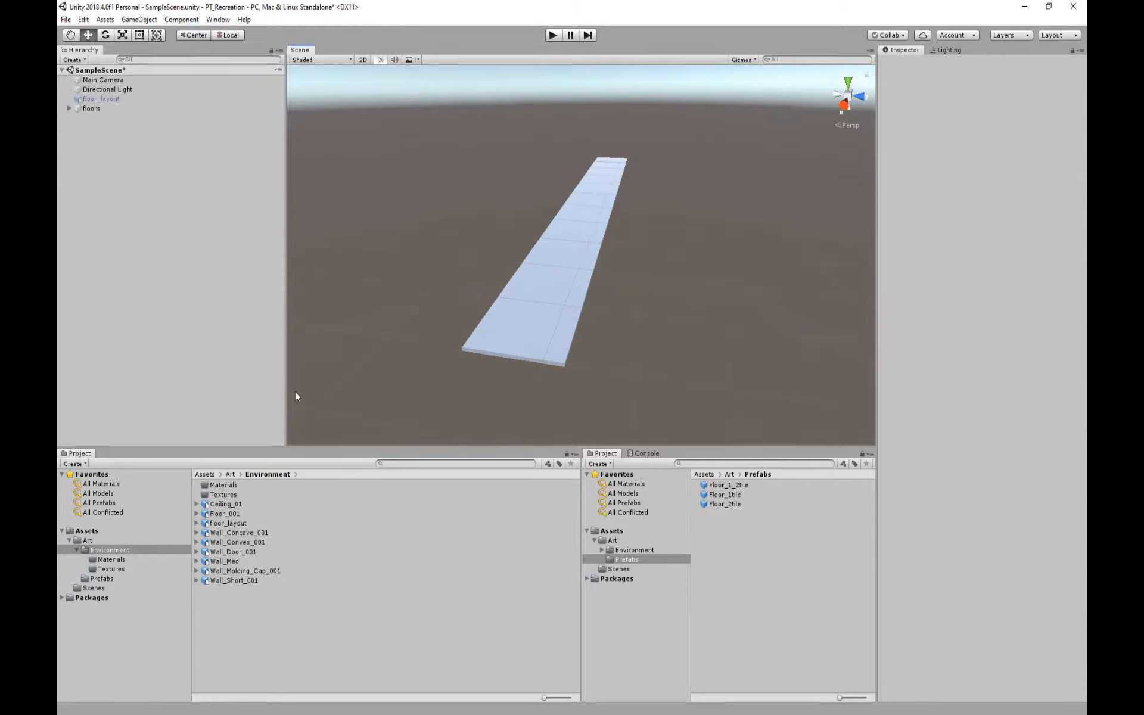
Add the Wall_Door_001 model from the Environment folder to the scene
middle_drag(645, 177, 616, 268)
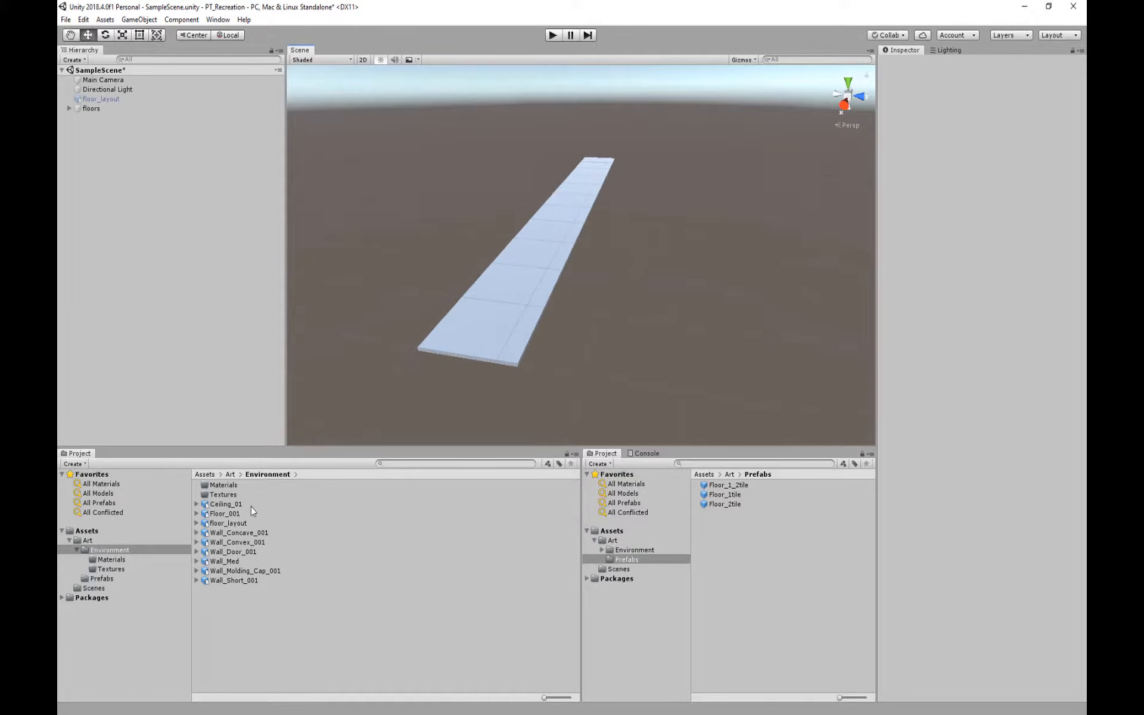
click(222, 553)
drag(222, 553, 122, 200)
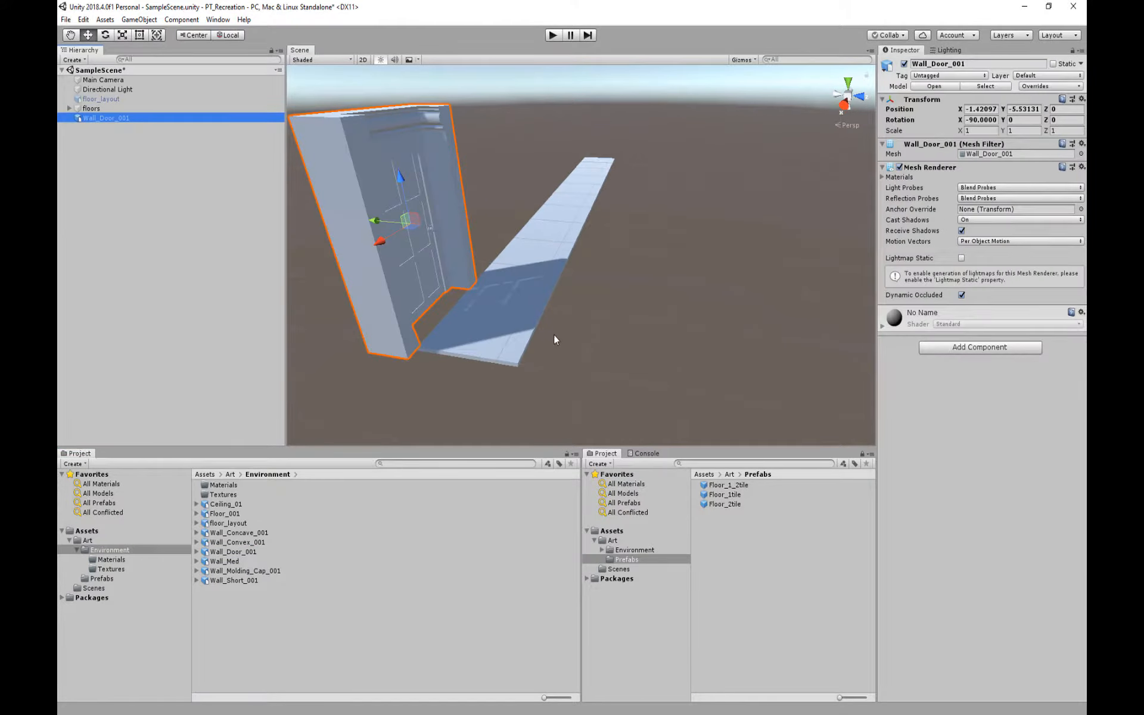
Set Wall_Door_001's X, Y and Z position to 0
alt+drag(566, 313, 459, 279)
drag(996, 109, 808, 115)
text(0)
key(Tab)
text(0)
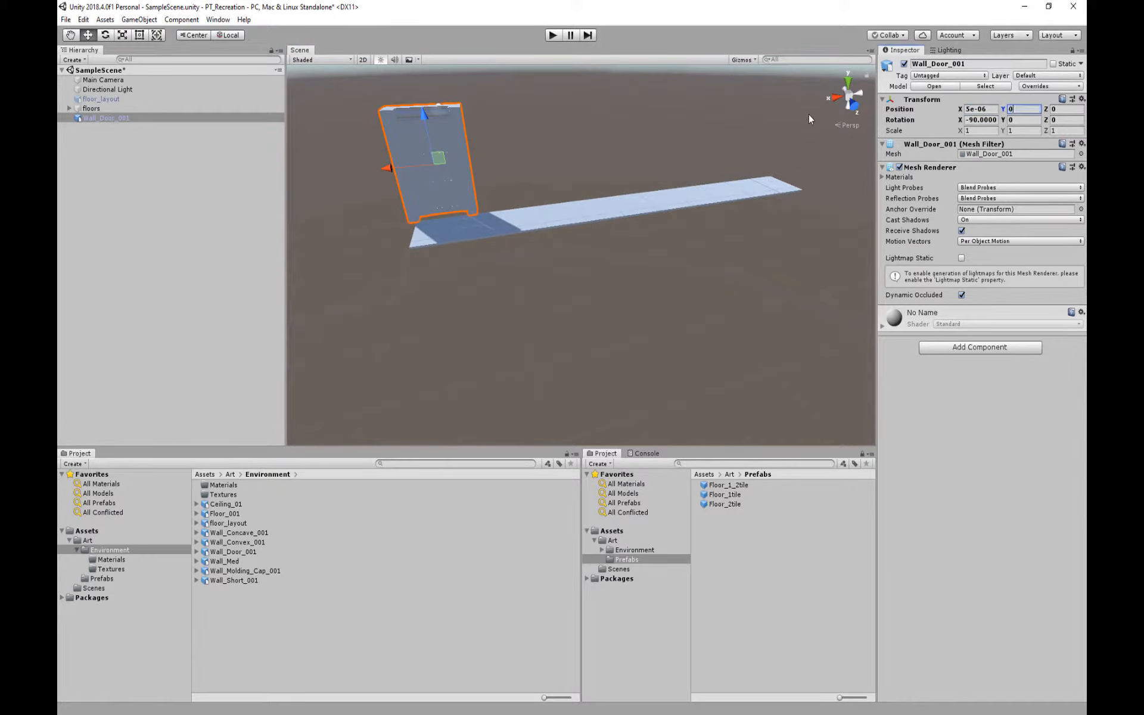
key(Tab)
click(987, 109)
text(0)
Rotate Wall_Door_001 to -90 degrees on the Y axis
middle_drag(440, 163, 525, 244)
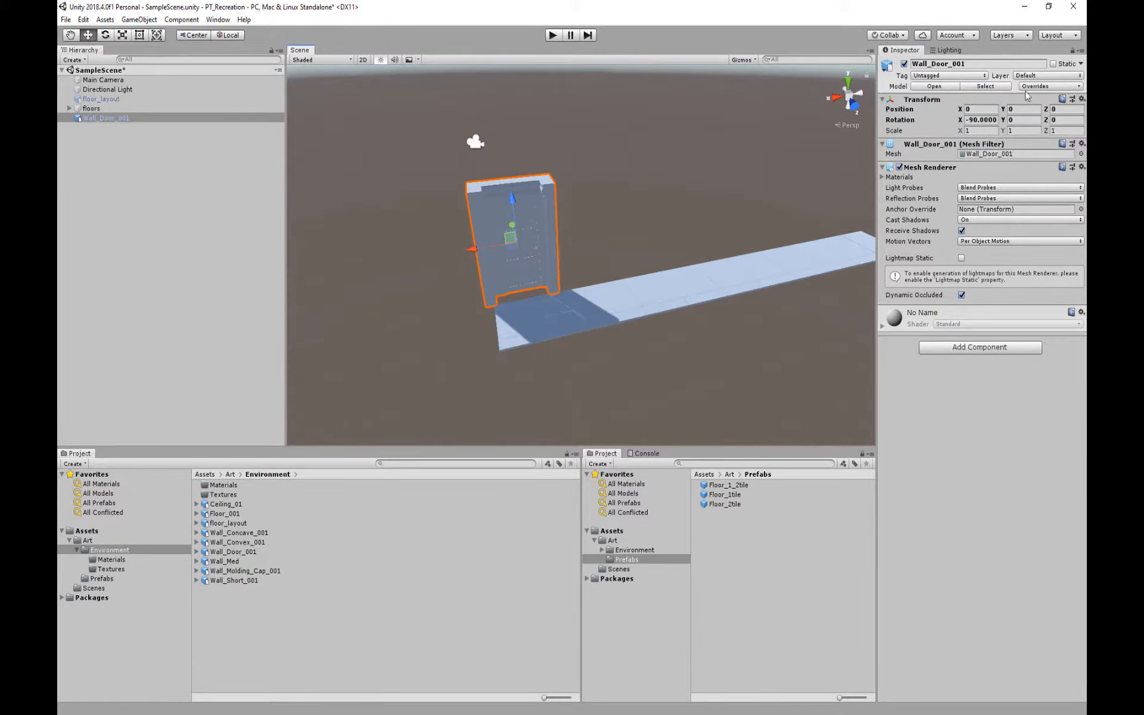
drag(958, 121, 952, 121)
key(ctrl+z)
click(1020, 119)
text(90)
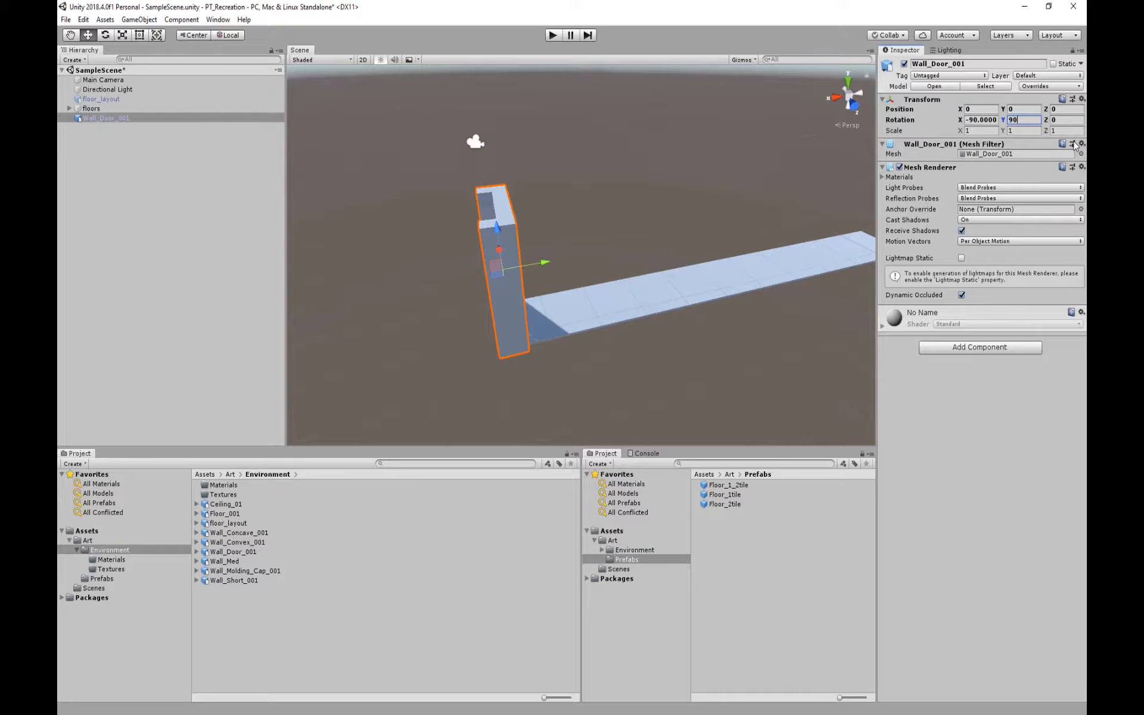
key(Home)
text(-)
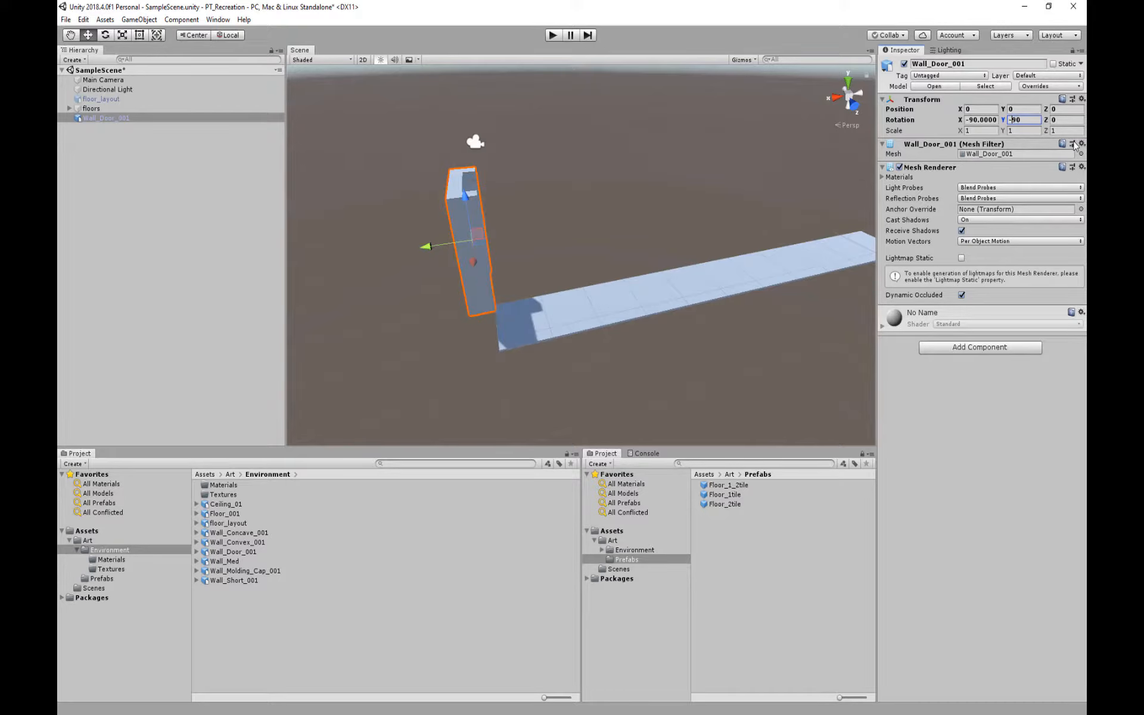
Examine how the base of the rotated door wall lines up with the end of the floor strip
alt+drag(728, 124, 602, 200)
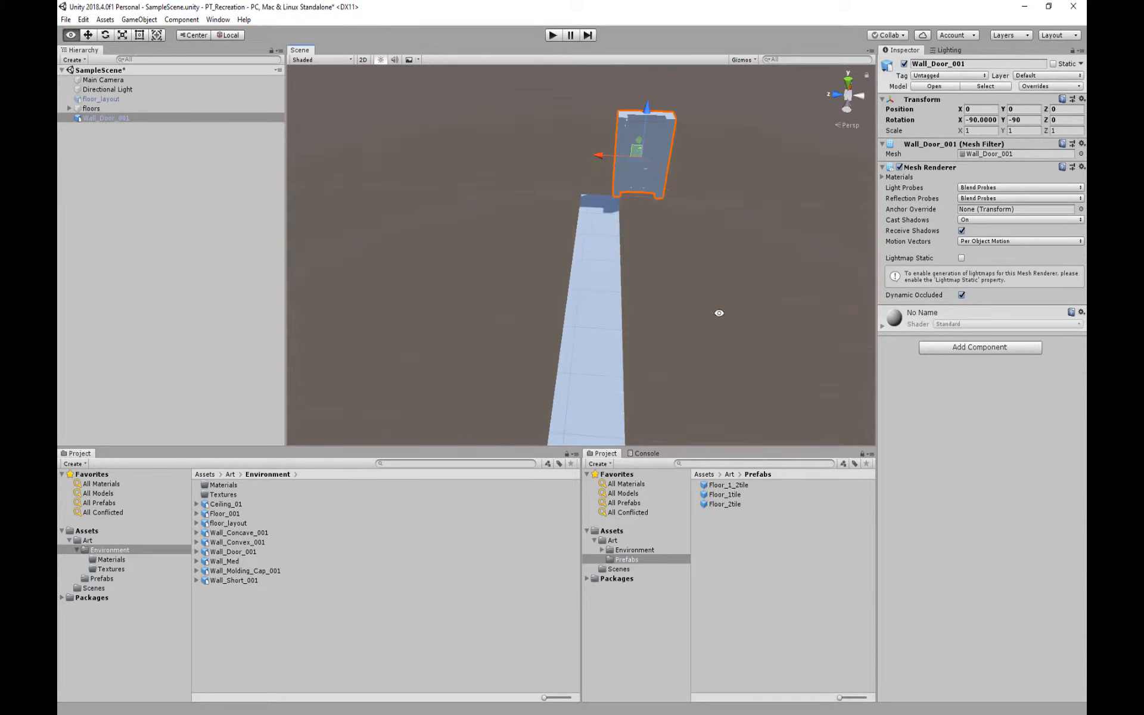
click(670, 258)
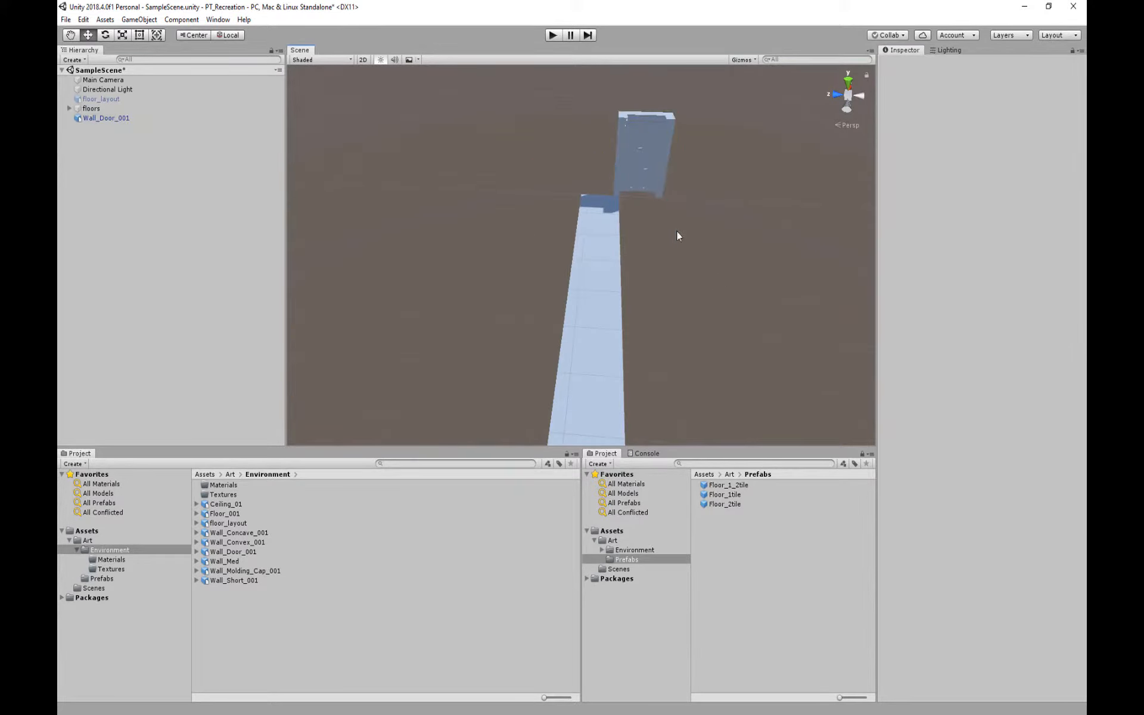
middle_drag(677, 235, 621, 261)
drag(626, 254, 628, 203)
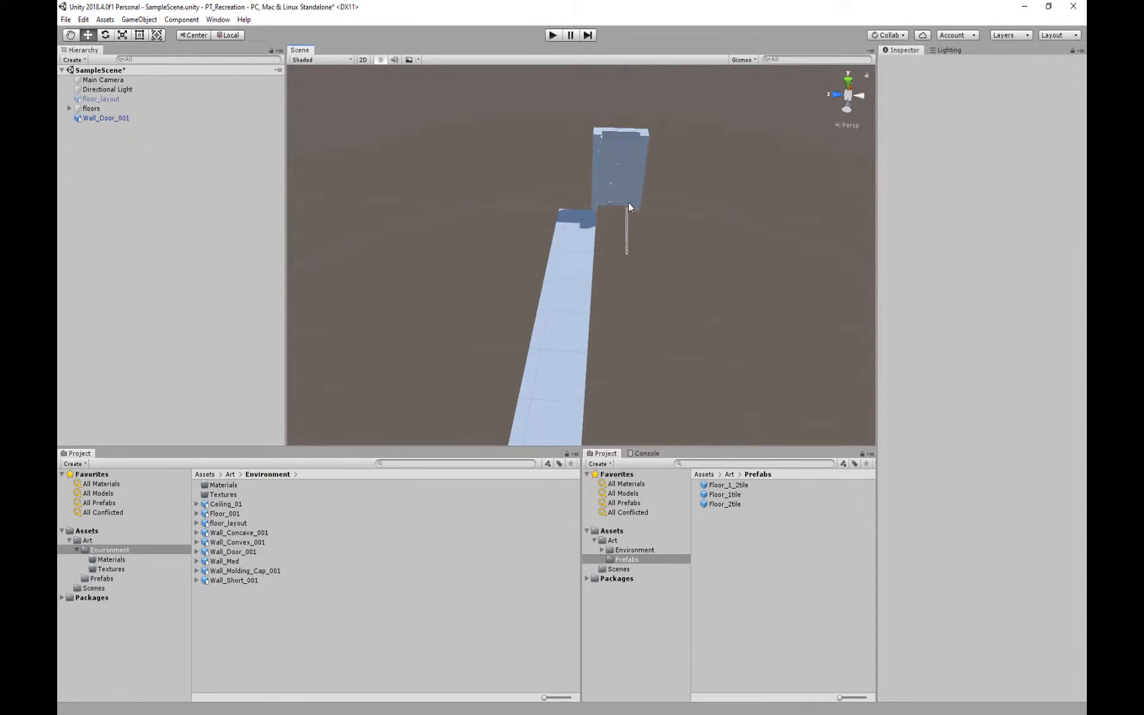
middle_drag(634, 241, 614, 297)
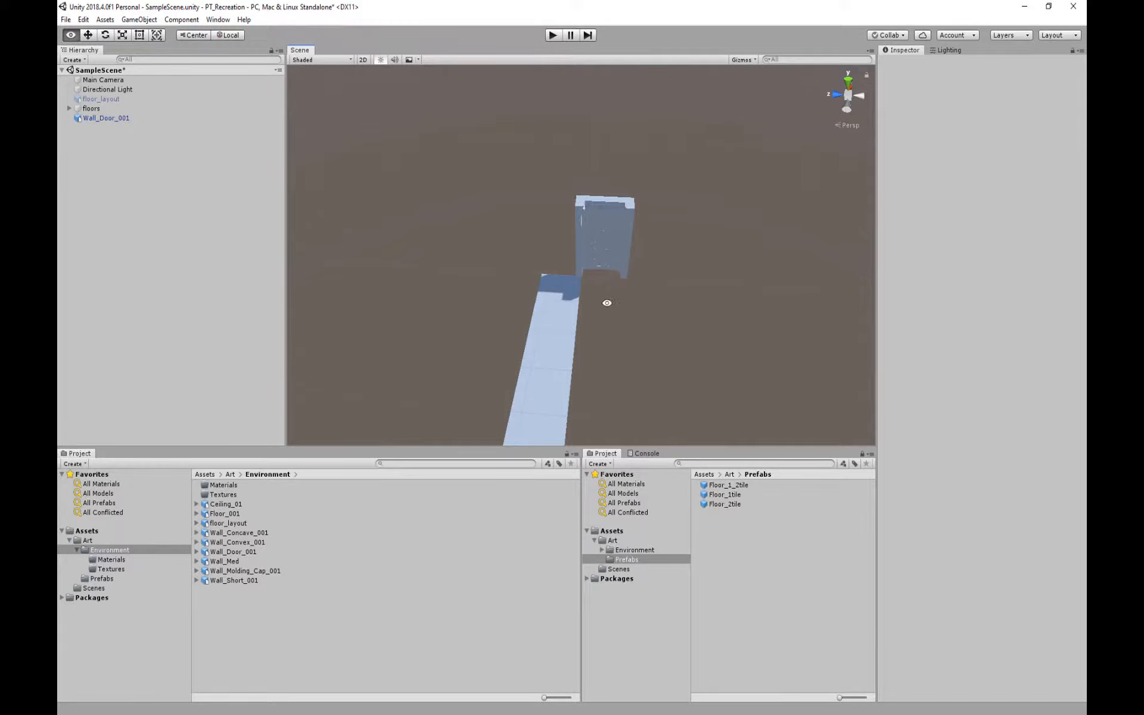
alt+drag(606, 302, 616, 287)
mouse_move(617, 287)
alt+right_down()
mouse_move(620, 268)
mouse_move(640, 674)
mouse_move(635, 378)
mouse_move(630, 387)
mouse_move(647, 400)
mouse_move(632, 289)
alt+right_up()
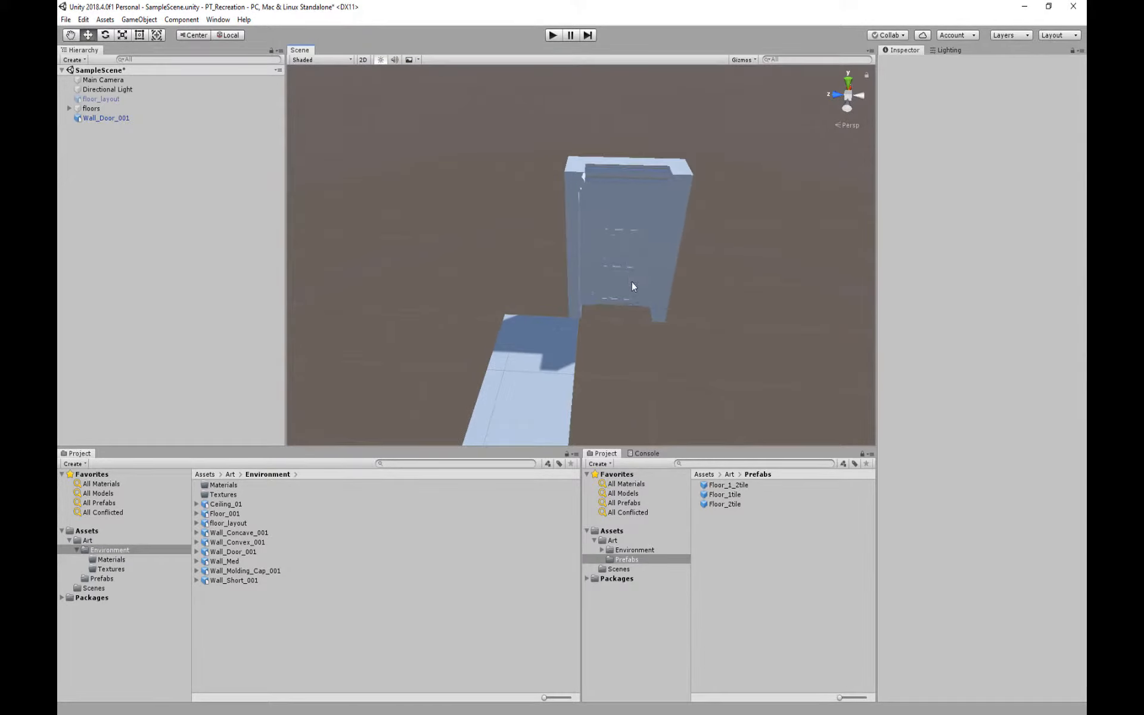
mouse_move(641, 314)
alt+mouse_down()
mouse_move(638, 293)
mouse_move(641, 314)
alt+mouse_up()
alt+right_drag(640, 314, 646, 343)
alt+drag(646, 347, 661, 335)
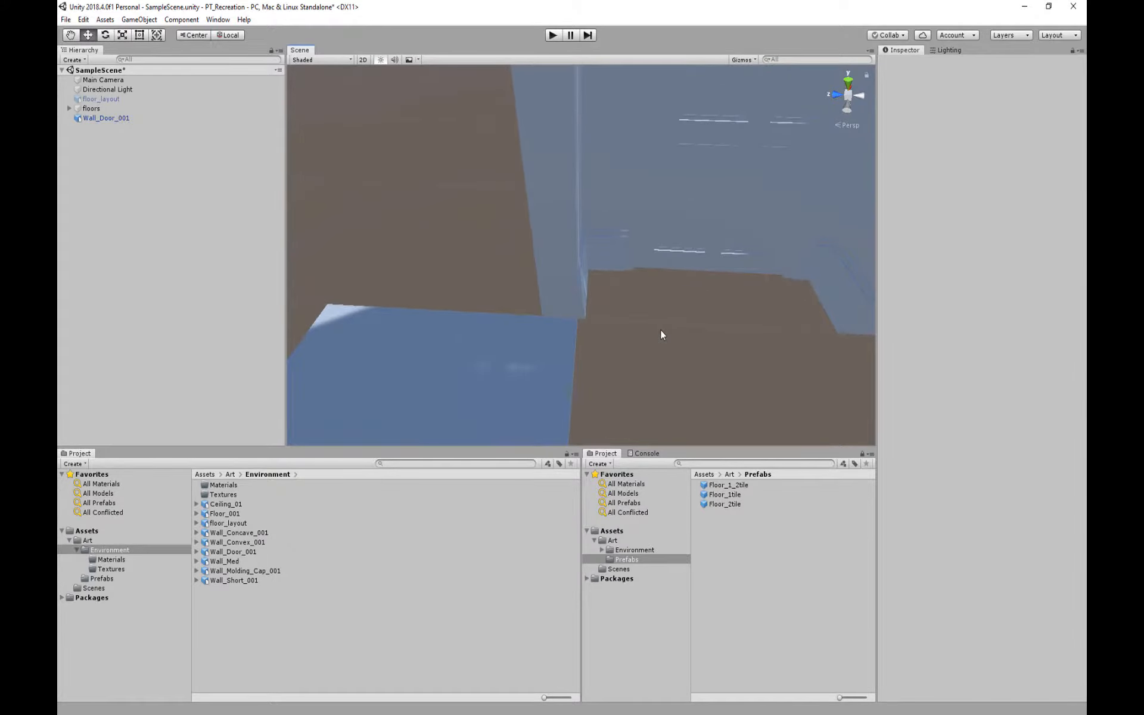
key(s)
mouse_move(649, 276)
right_down()
mouse_move(640, 267)
mouse_move(632, 290)
right_up()
Vertex-snap Wall_Door_001's lower inside corner to the opposite corner of the floor's end so the door wall spans the floor
click(570, 288)
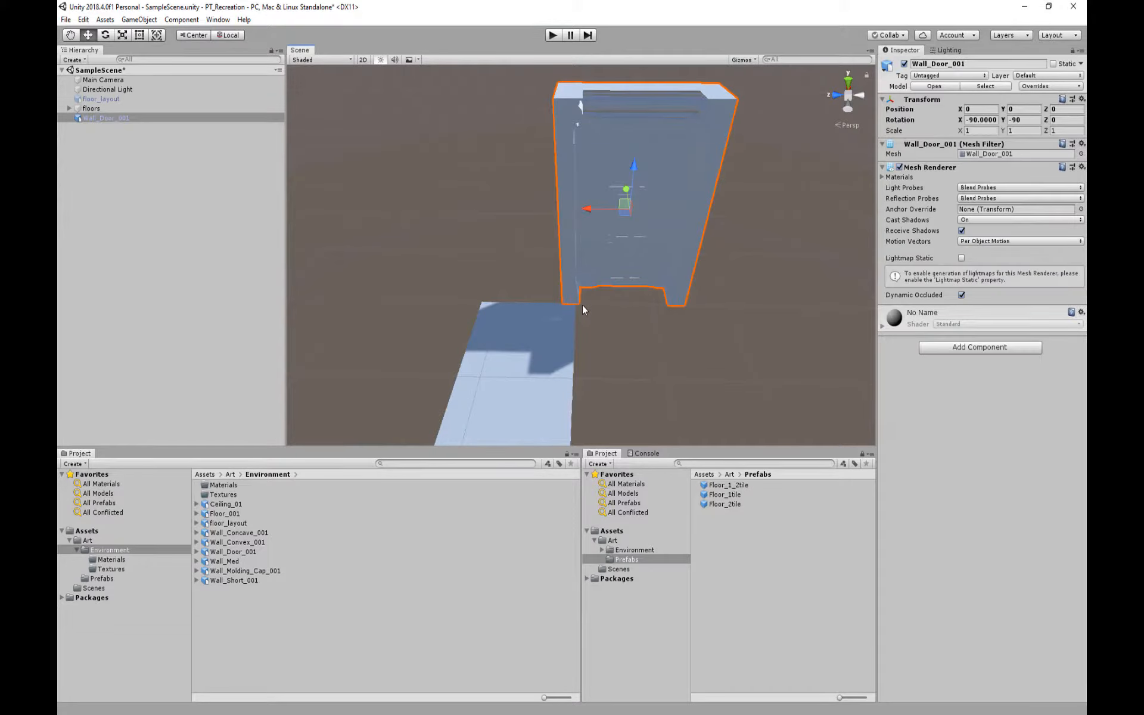
scroll(581, 305, up, 5)
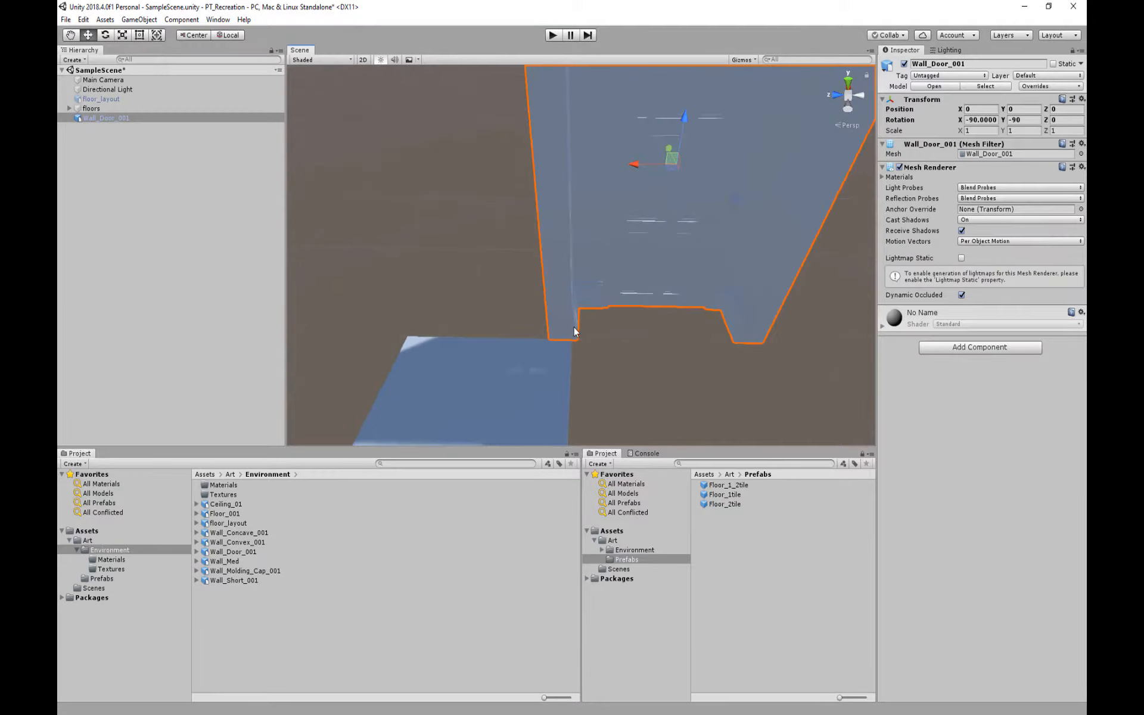
scroll(575, 340, up, 6)
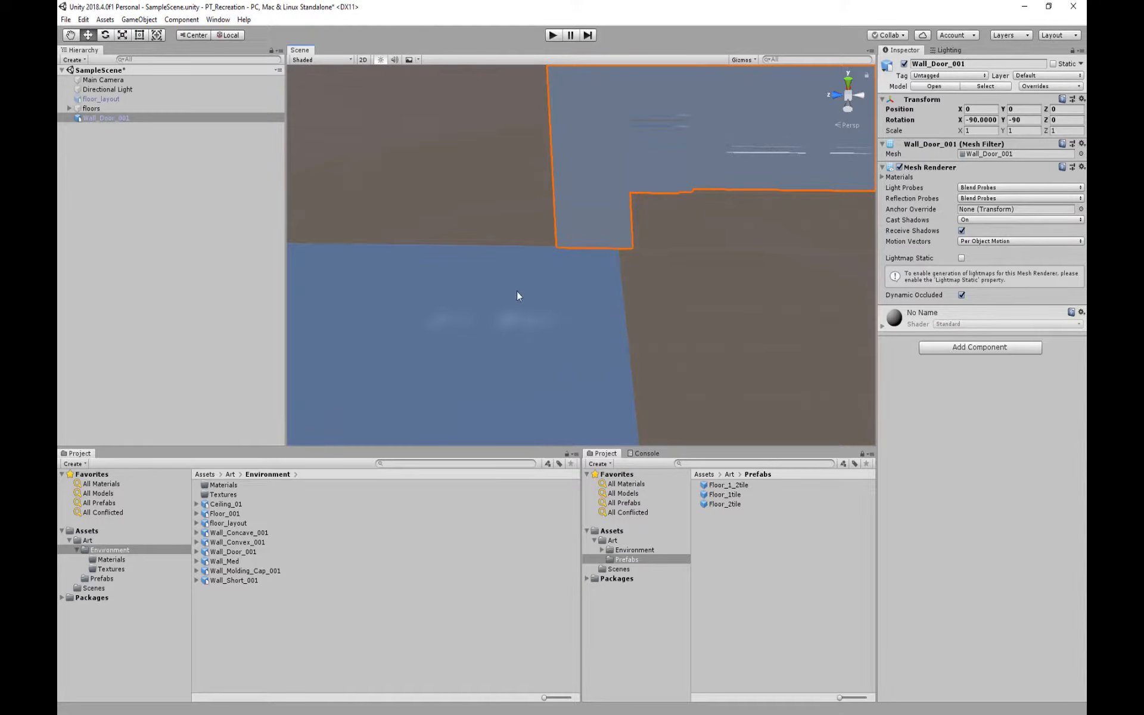
scroll(517, 291, down, 4)
middle_drag(524, 290, 632, 304)
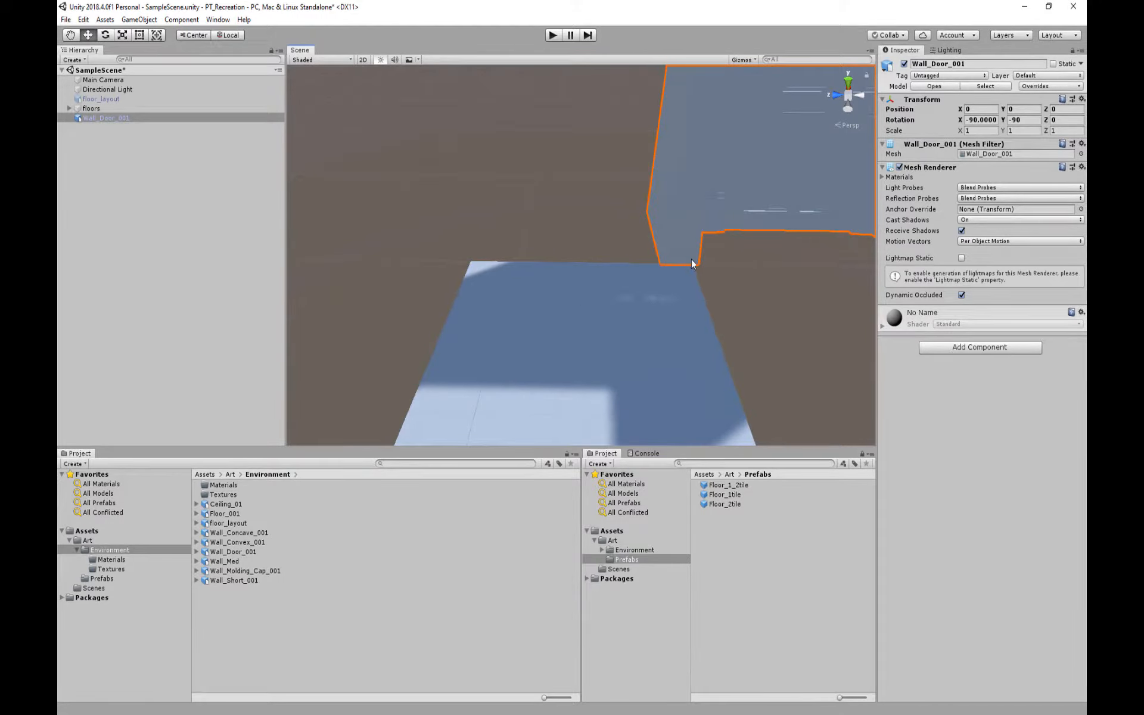
key(v)
drag(693, 267, 487, 260)
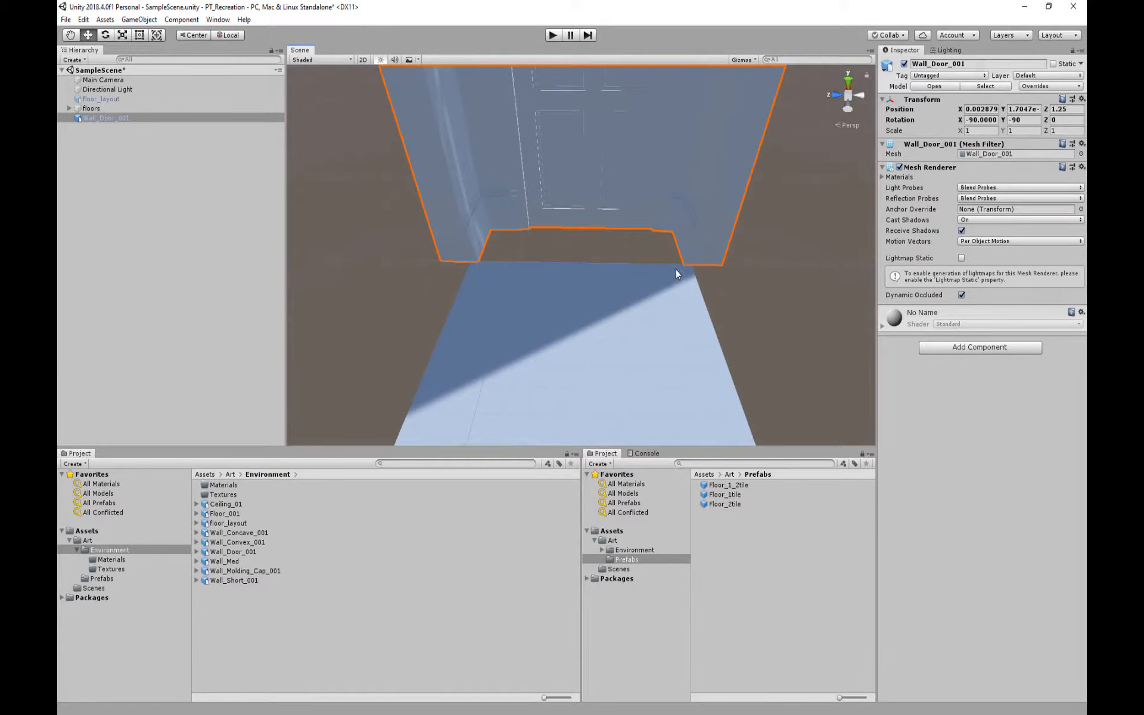
scroll(681, 280, up, 3)
scroll(681, 280, down, 4)
scroll(588, 289, down, 1)
scroll(588, 289, down, 1)
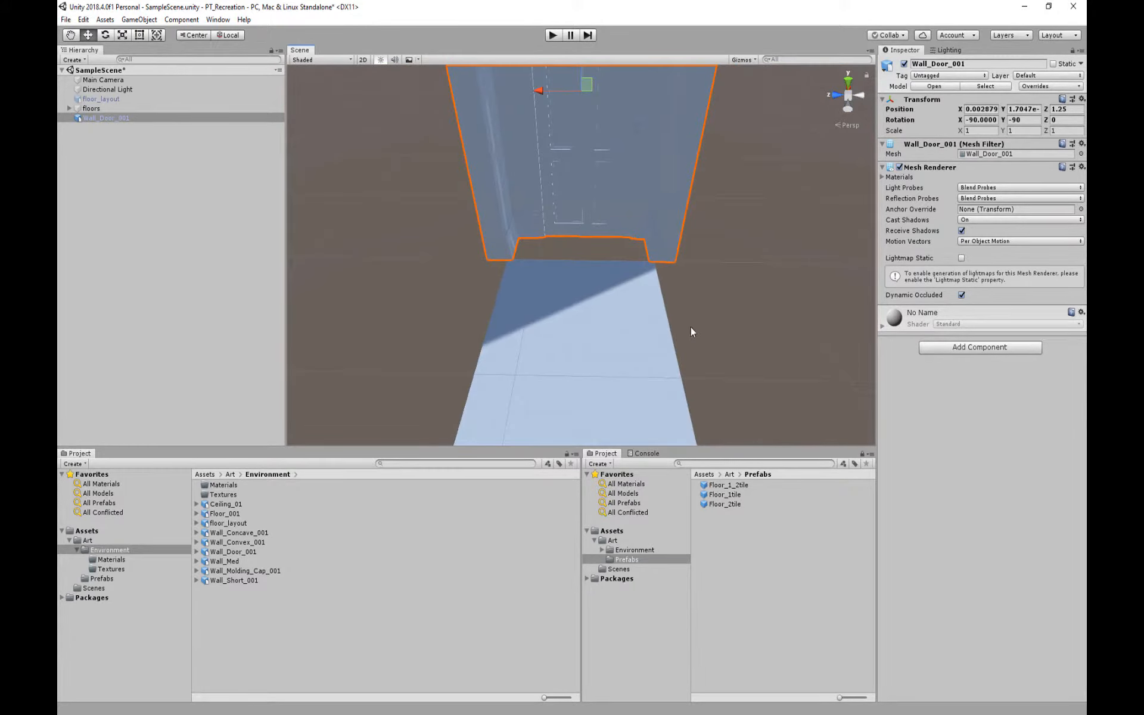
middle_drag(691, 326, 661, 403)
alt+drag(684, 408, 688, 324)
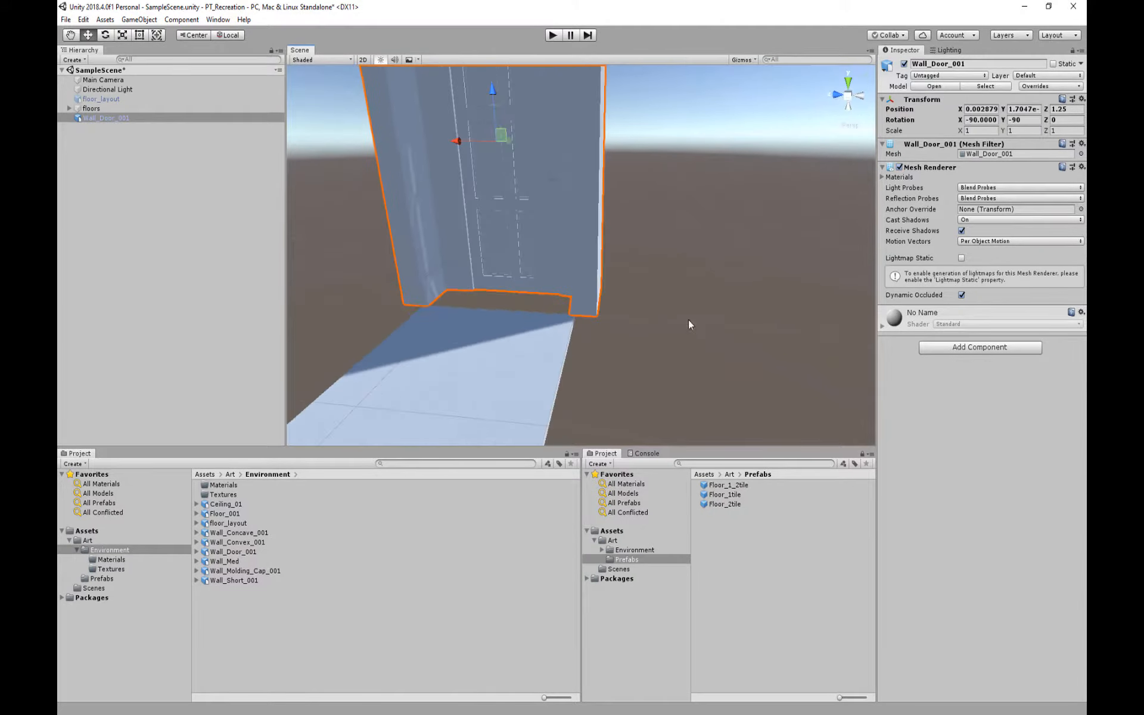
Turn on the Selection Wire gizmo option for the scene view
click(754, 60)
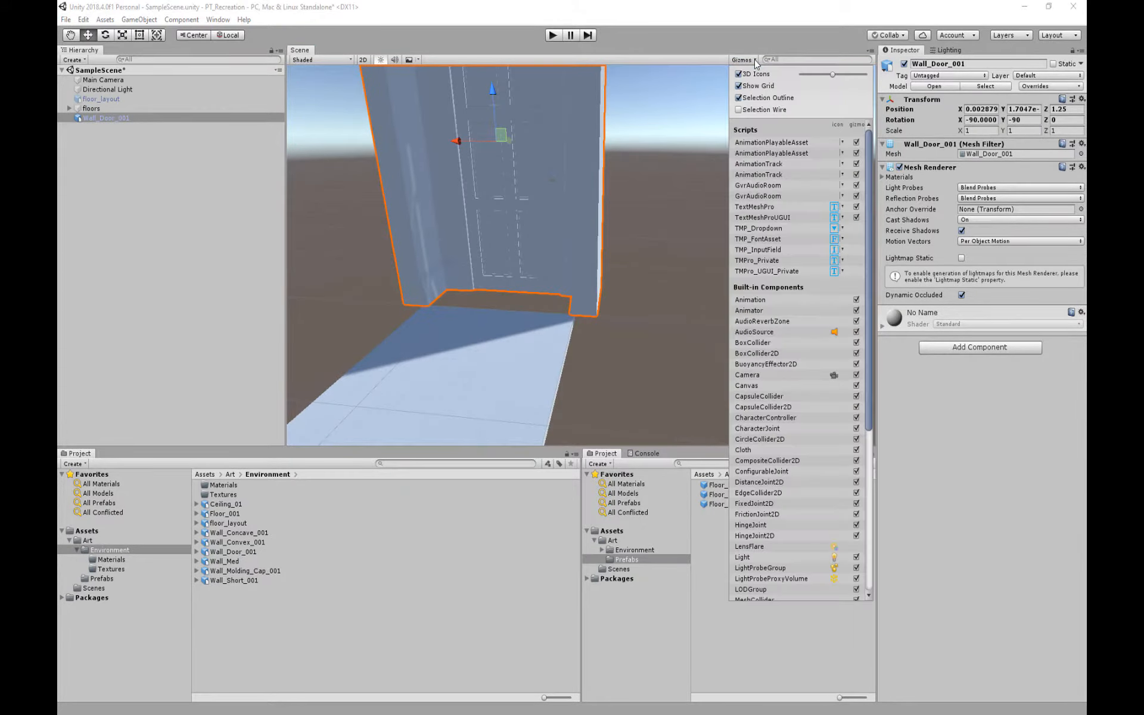
click(738, 109)
middle_drag(577, 206, 637, 190)
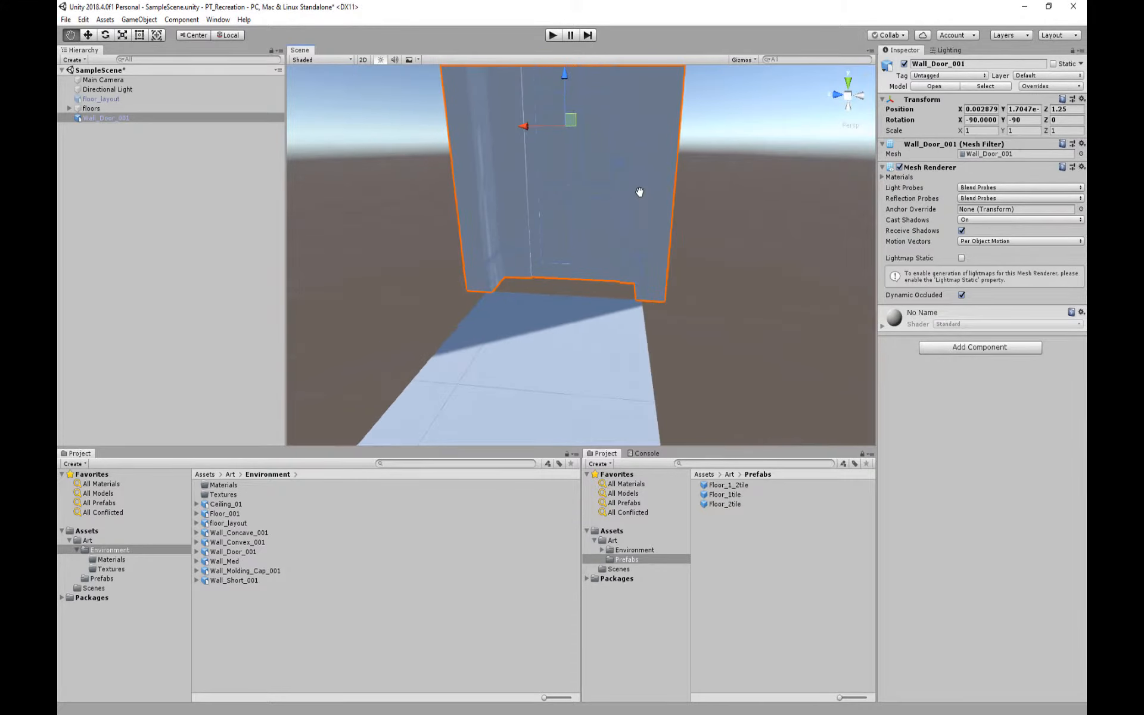
alt+right_drag(542, 216, 717, 298)
alt+drag(717, 299, 656, 272)
scroll(675, 274, down, 4)
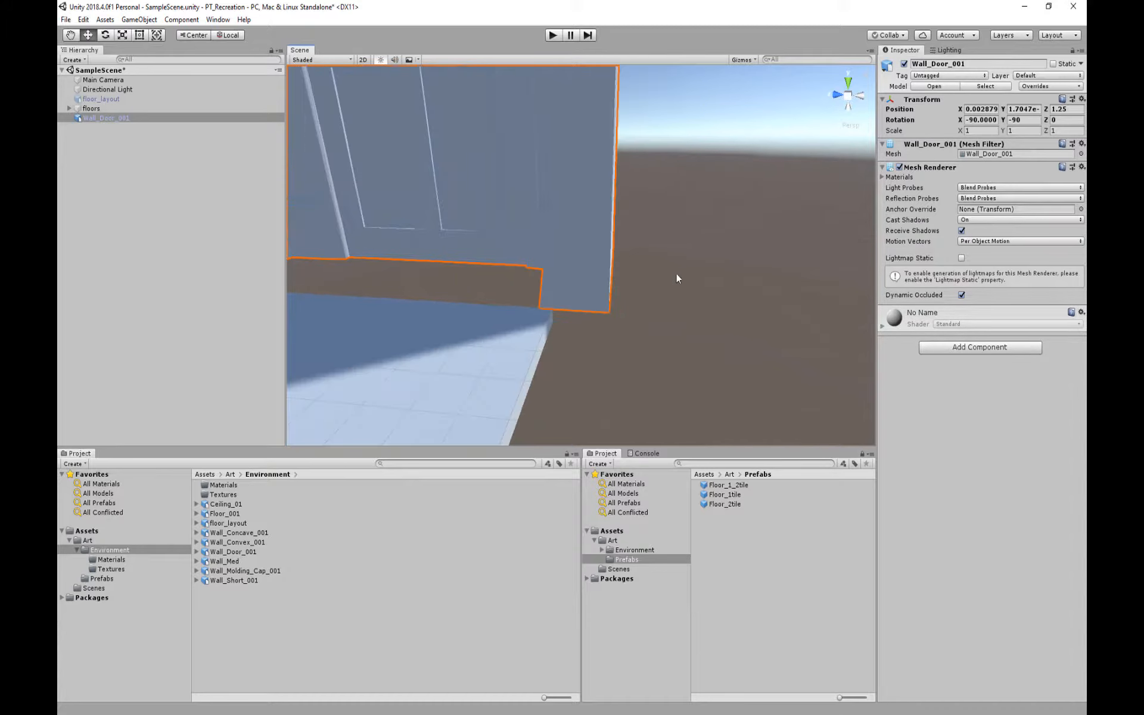
Look through the scene view's gizmo options and component list
click(751, 60)
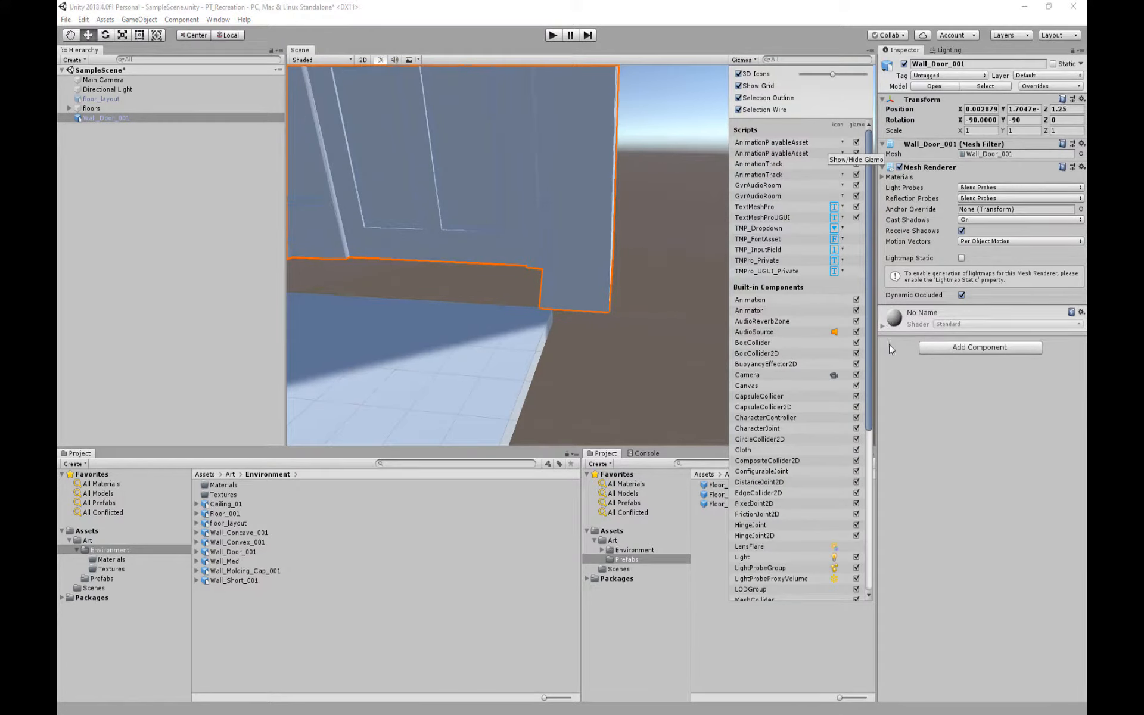
drag(867, 346, 859, 523)
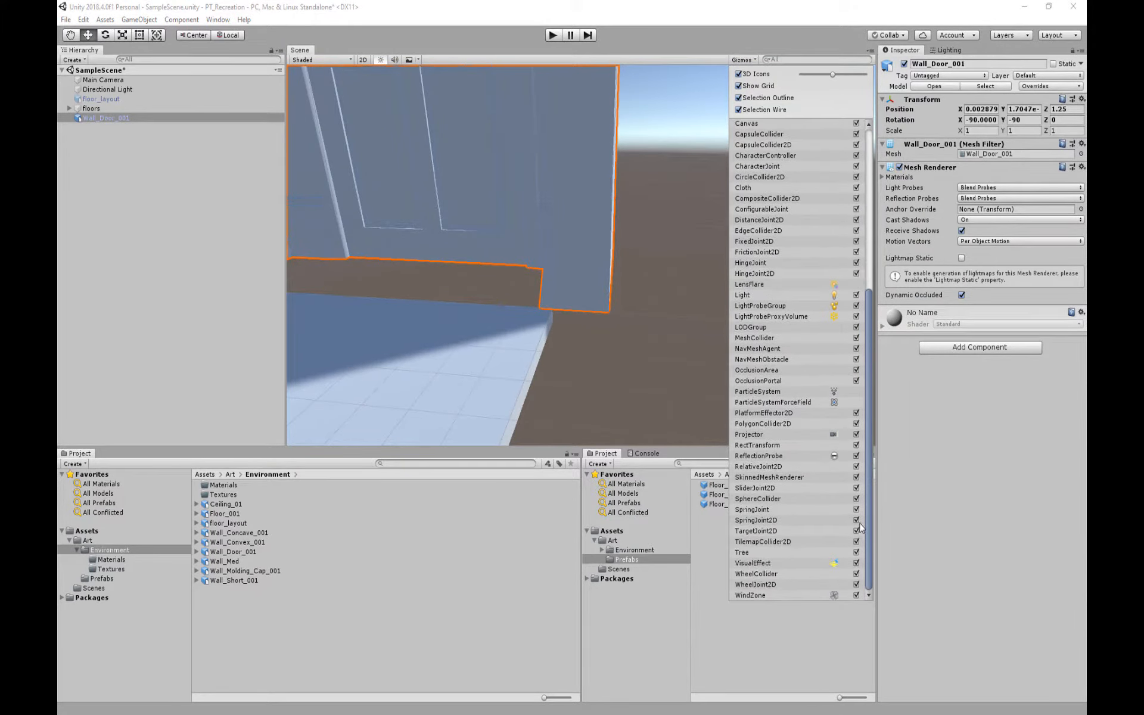
drag(867, 565, 857, 381)
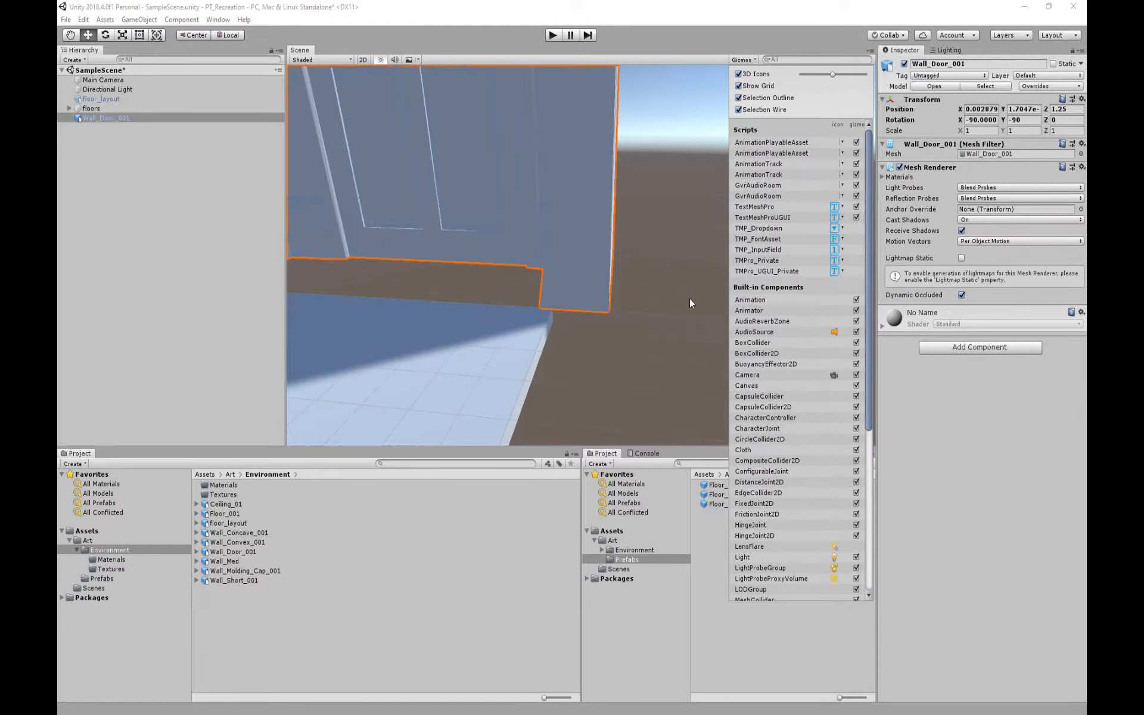
Examine the door wall from below, checking its underside and side where it meets the floor
middle_drag(528, 297, 562, 280)
alt+drag(563, 280, 442, 199)
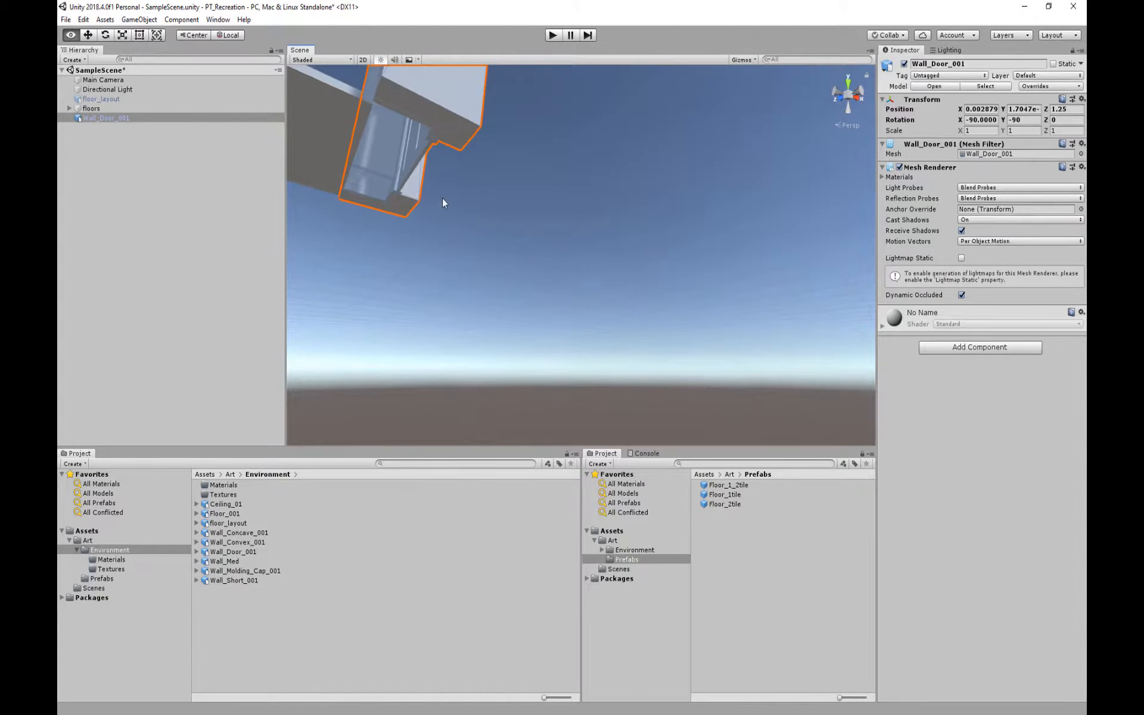
middle_drag(442, 199, 592, 322)
scroll(596, 327, up, 4)
middle_drag(732, 386, 661, 280)
scroll(685, 262, up, 1)
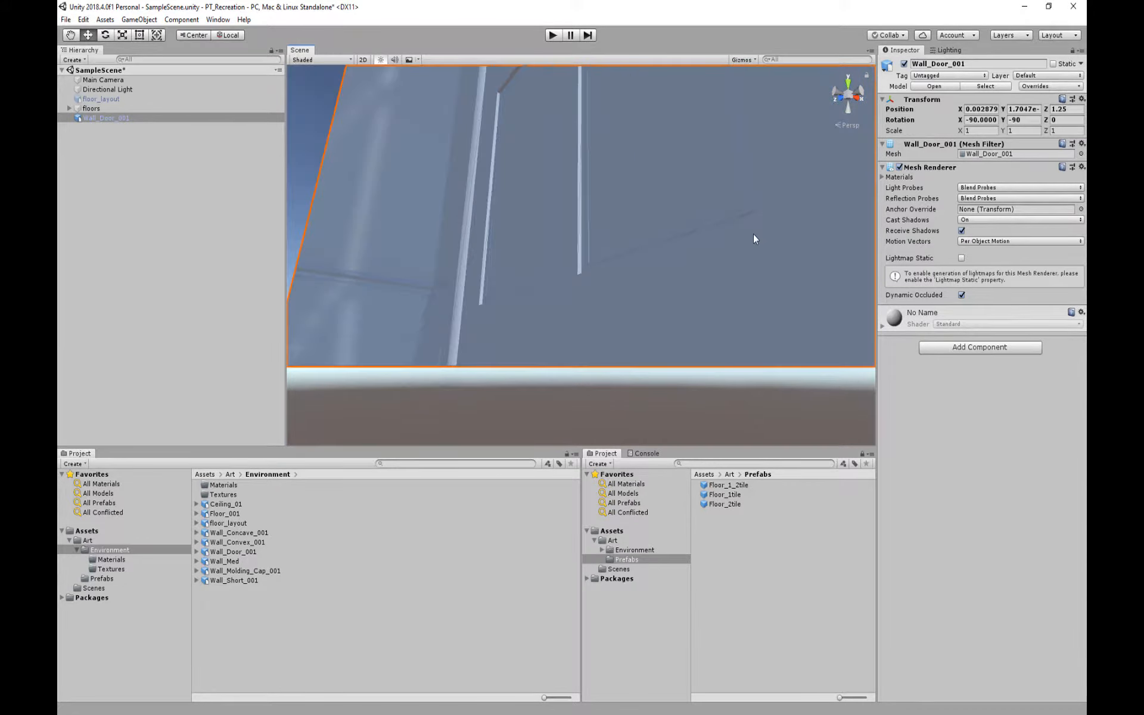
scroll(753, 234, down, 1)
middle_drag(754, 241, 648, 197)
scroll(626, 167, down, 1)
middle_drag(611, 149, 610, 209)
scroll(625, 178, down, 1)
middle_click(599, 242)
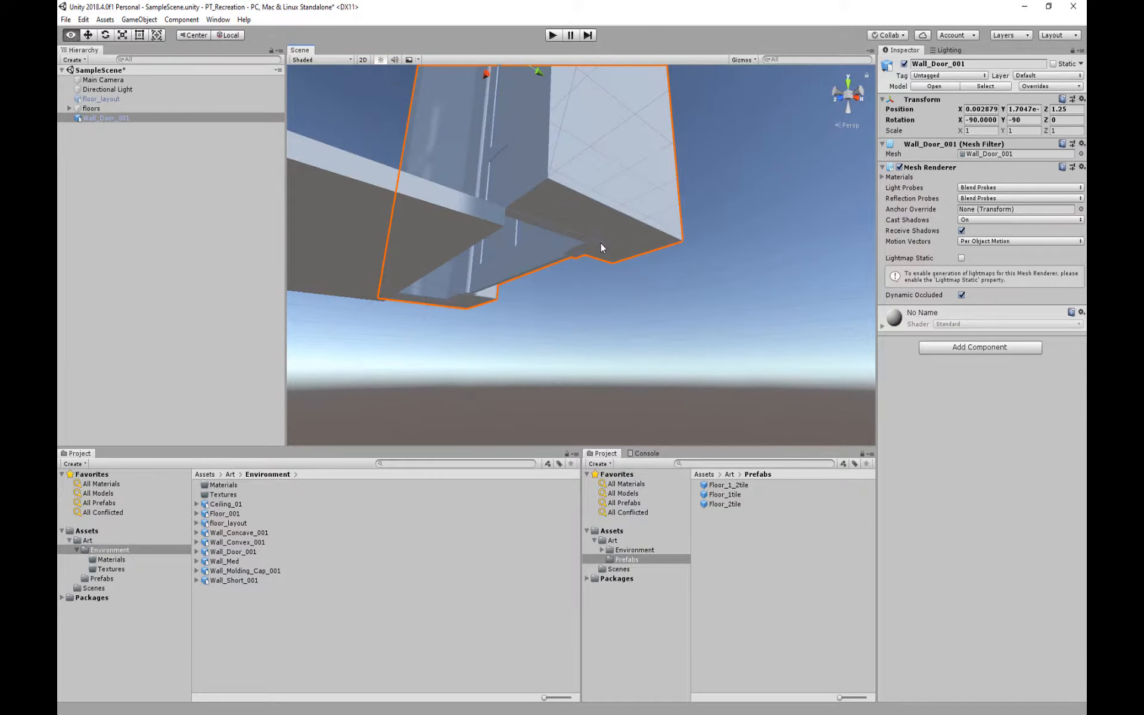
Vertex-snap Wall_Door_001 by a corner on its underside so the door wall sits against the end of the floor strip
click(743, 61)
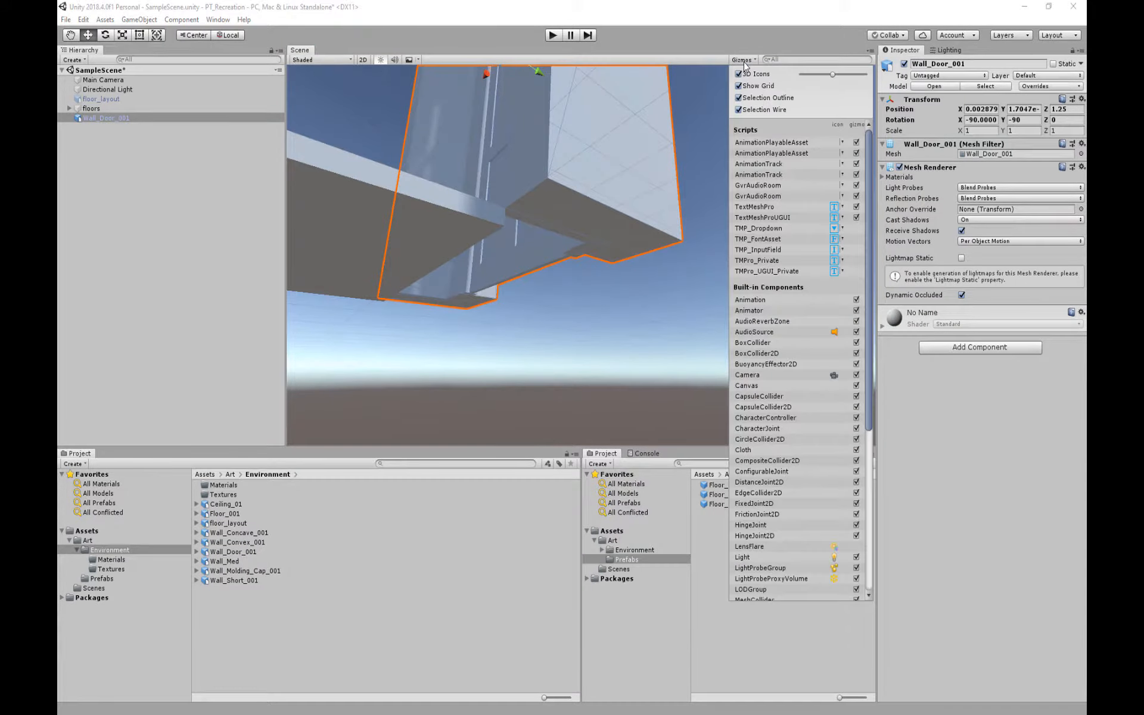
middle_drag(619, 262, 636, 239)
scroll(640, 219, up, 3)
scroll(651, 208, down, 2)
key(alt)
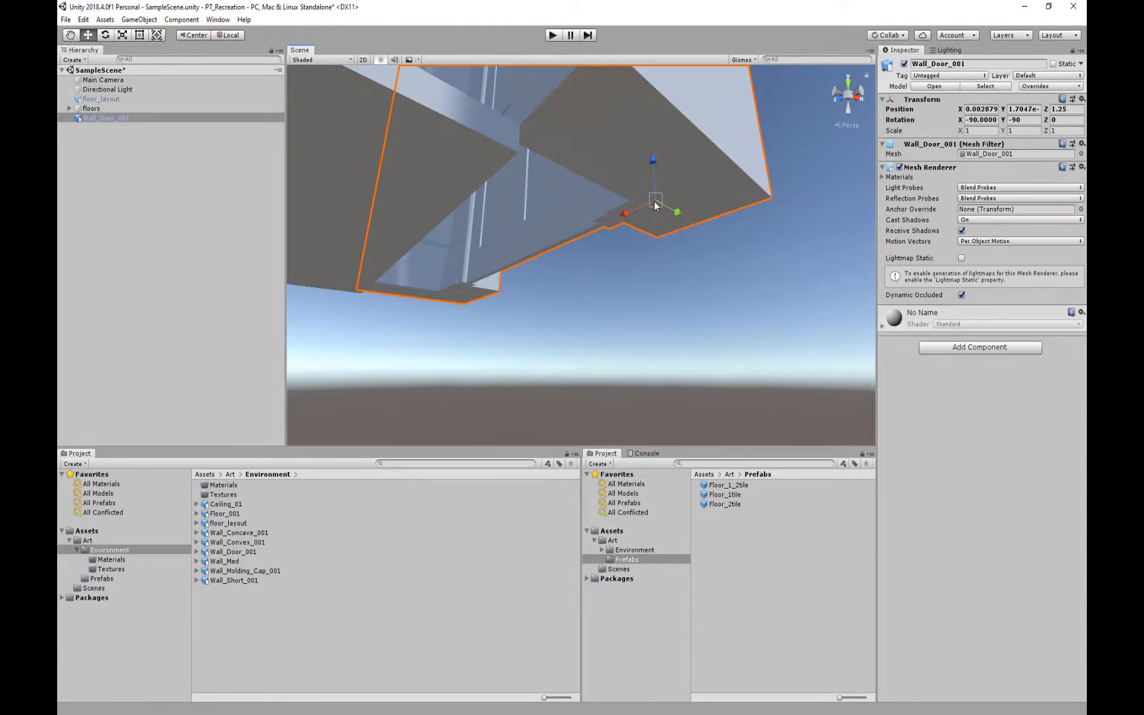
drag(655, 206, 848, 300)
scroll(572, 318, down, 5)
middle_drag(717, 232, 606, 407)
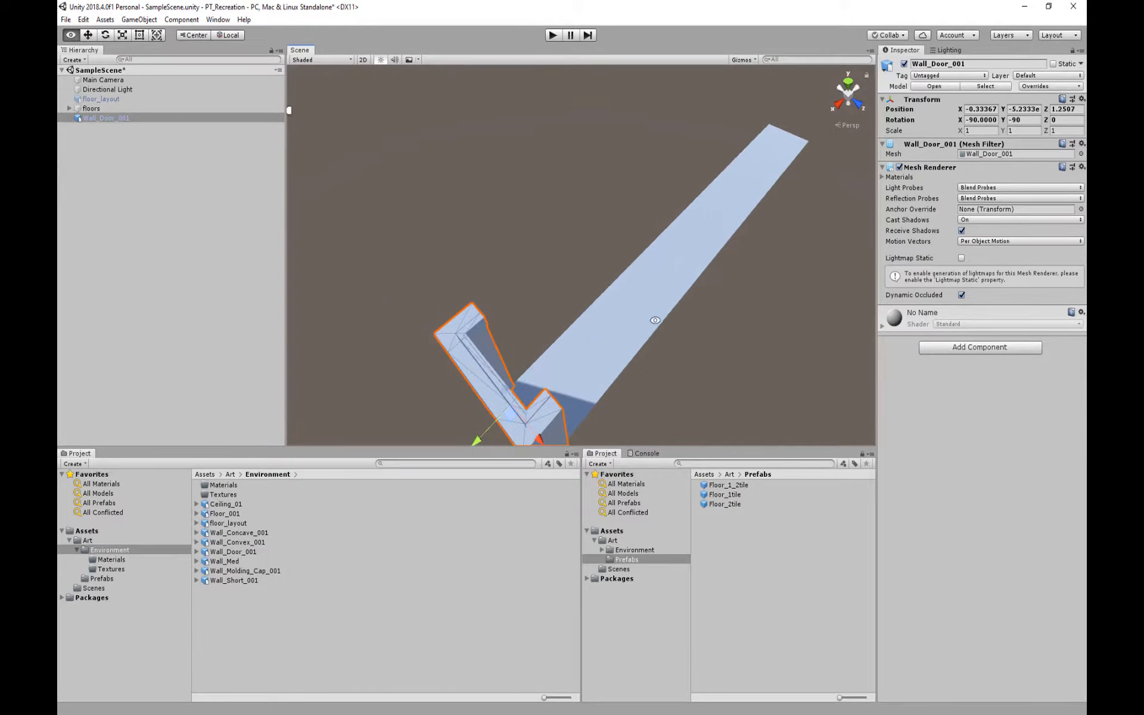
alt+drag(606, 408, 423, 375)
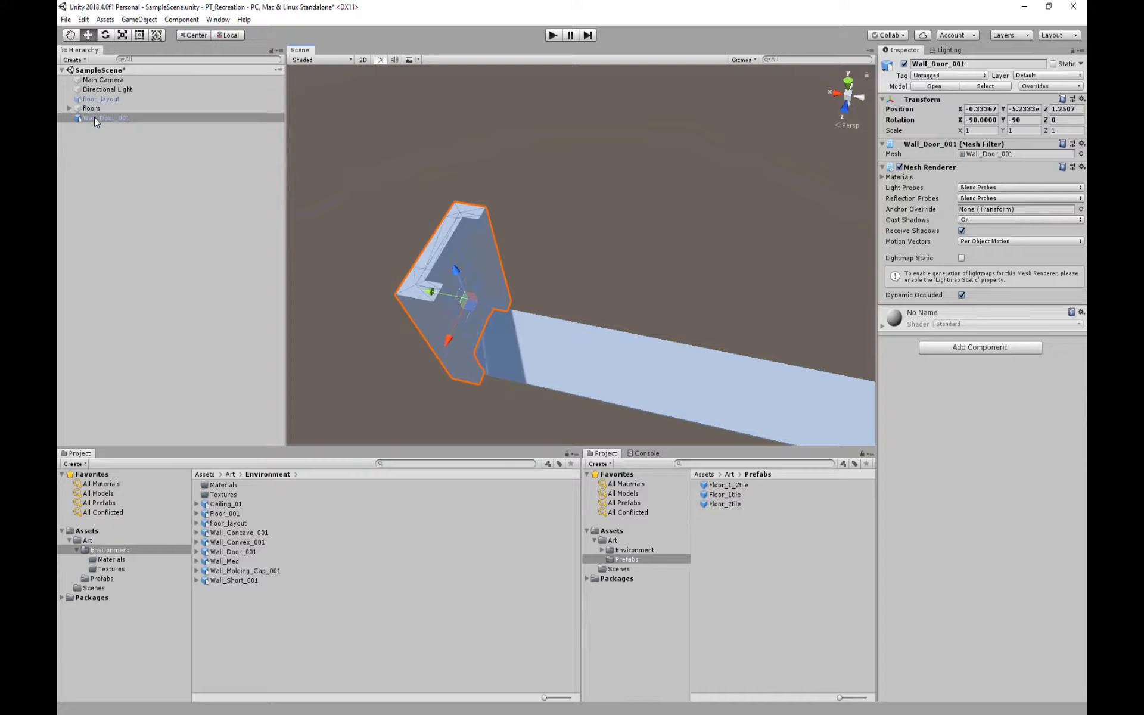
Create an original prefab from Wall_Door_001 in the Prefabs folder and name it Wall_Door
drag(95, 122, 764, 567)
click(551, 387)
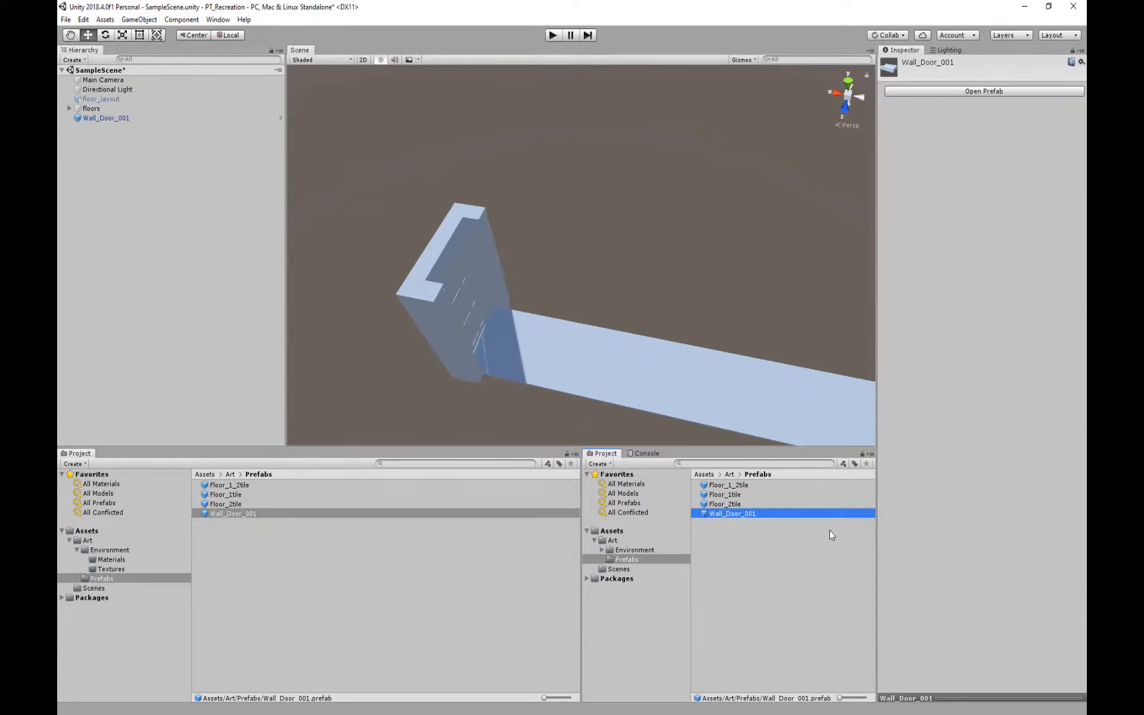
click(771, 515)
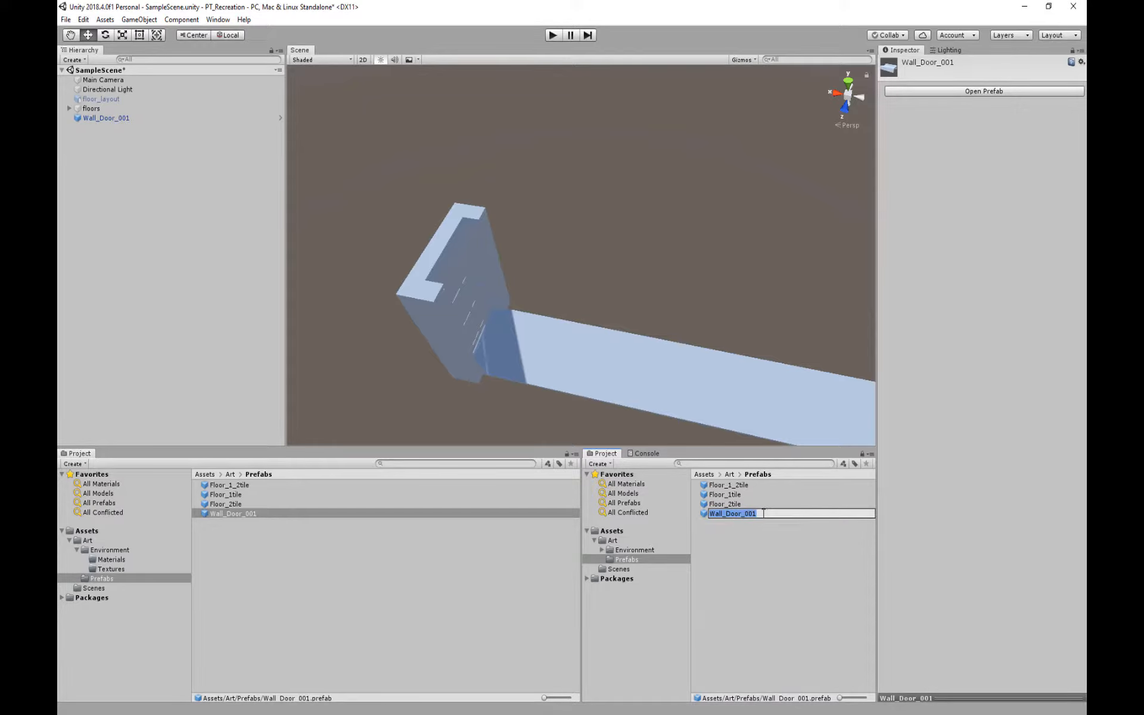
click(763, 514)
key(Return)
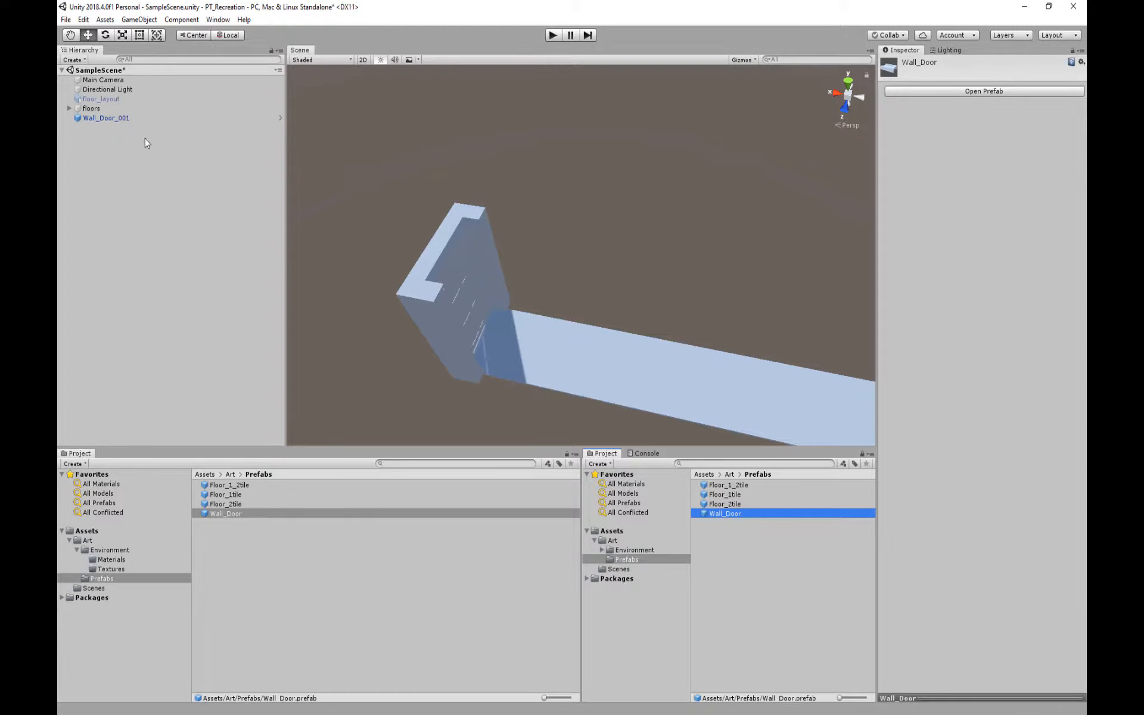
Add the Wall_Med model from the Environment folder to the scene hierarchy
click(86, 119)
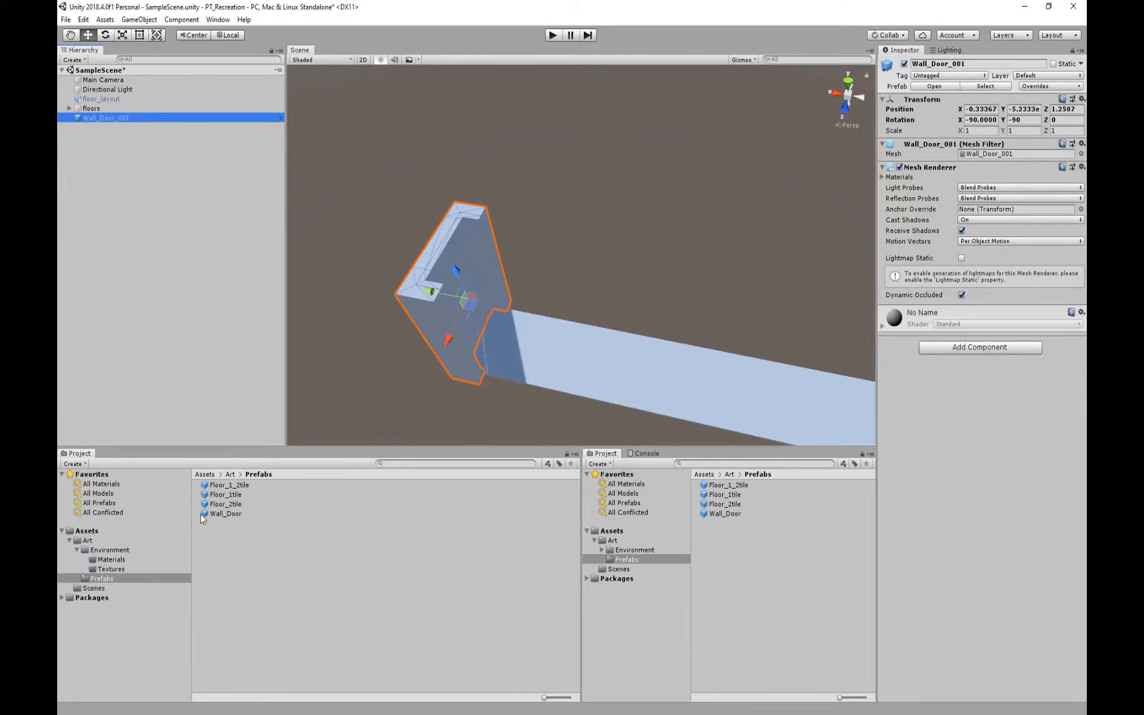
click(109, 550)
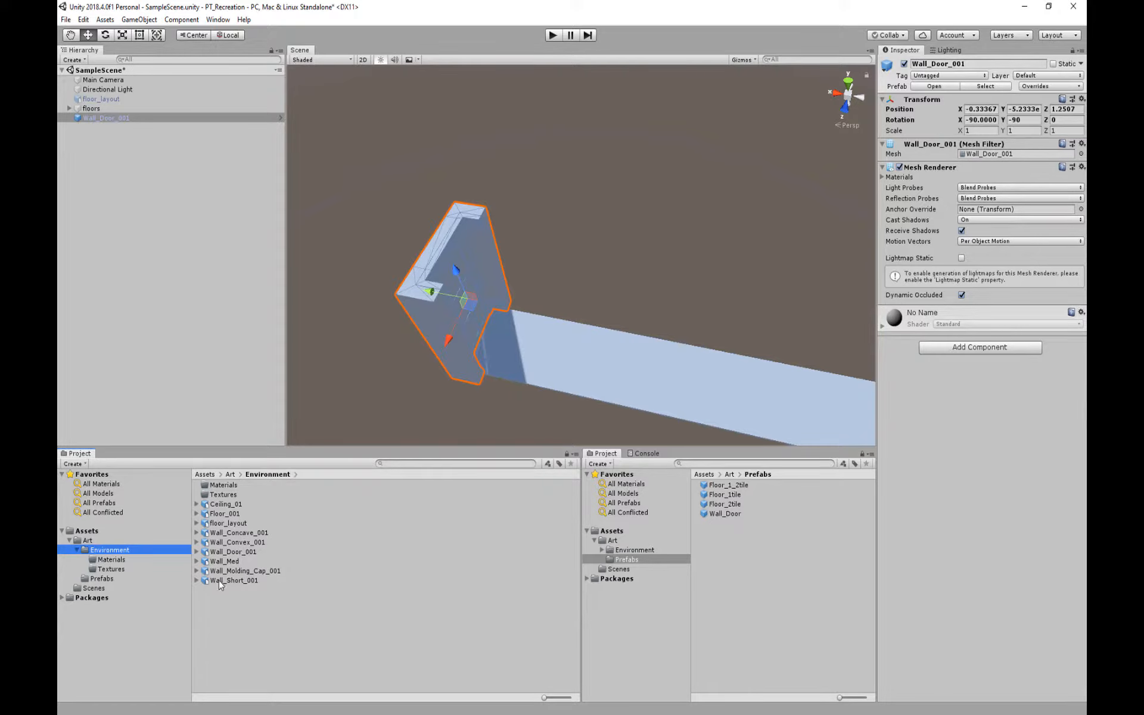
drag(227, 566, 92, 144)
mouse_move(618, 307)
middle_down()
mouse_move(566, 320)
mouse_move(615, 303)
middle_up()
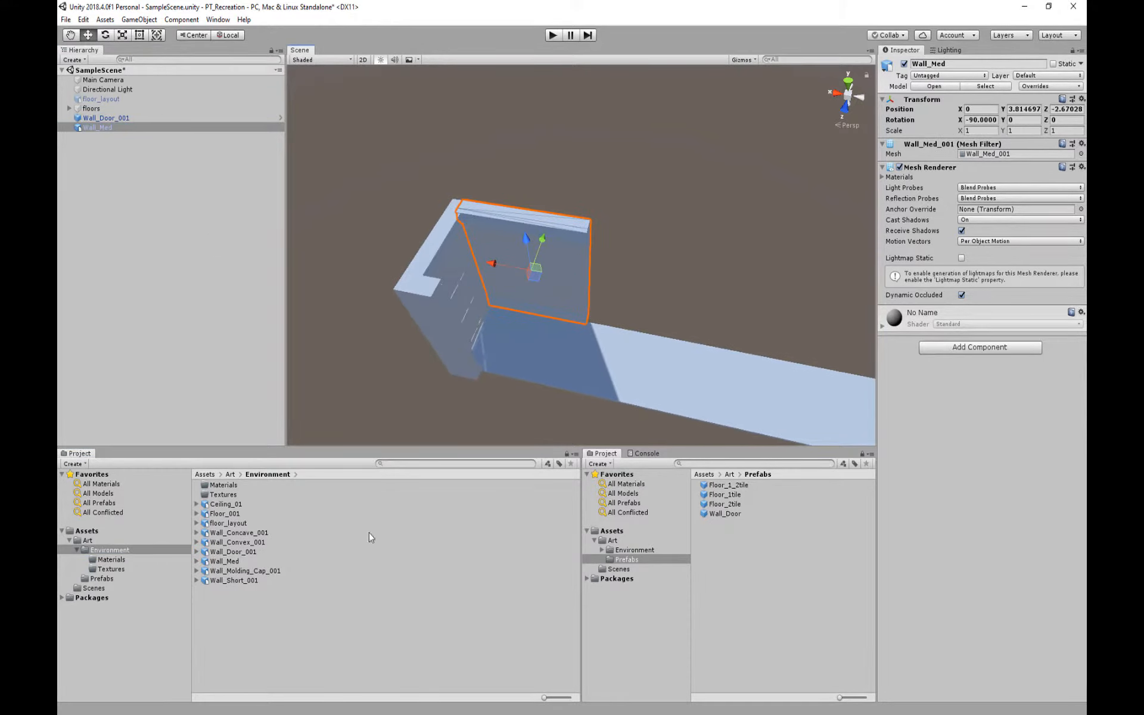
Vertex-snap Wall_Med by its lower corner at the door end so it lines up with the door wall along the floor's long edge
scroll(529, 315, up, 10)
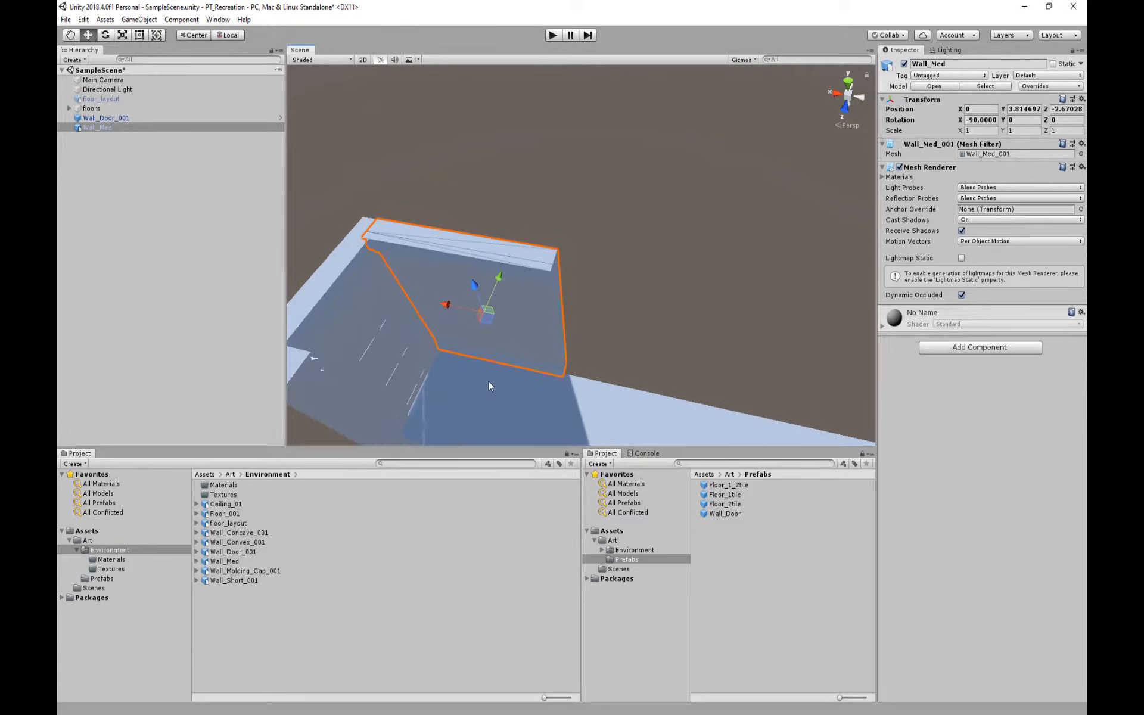
scroll(501, 307, up, 5)
middle_drag(418, 359, 709, 157)
middle_drag(490, 250, 482, 274)
key(v)
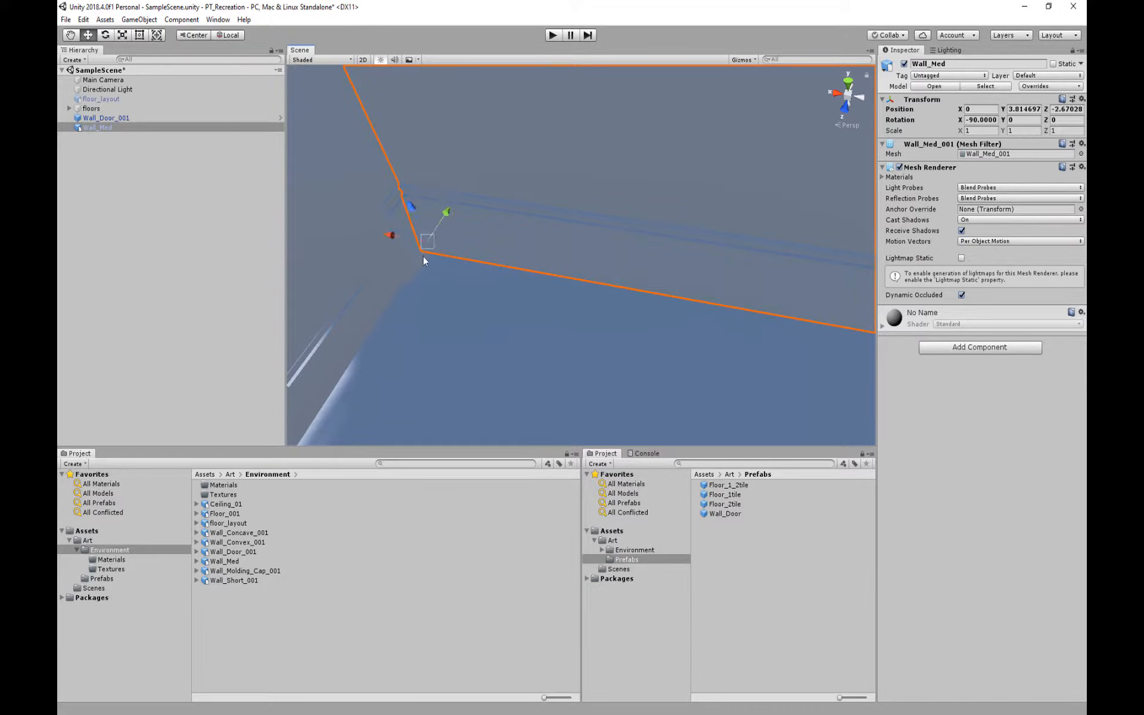
drag(421, 251, 557, 268)
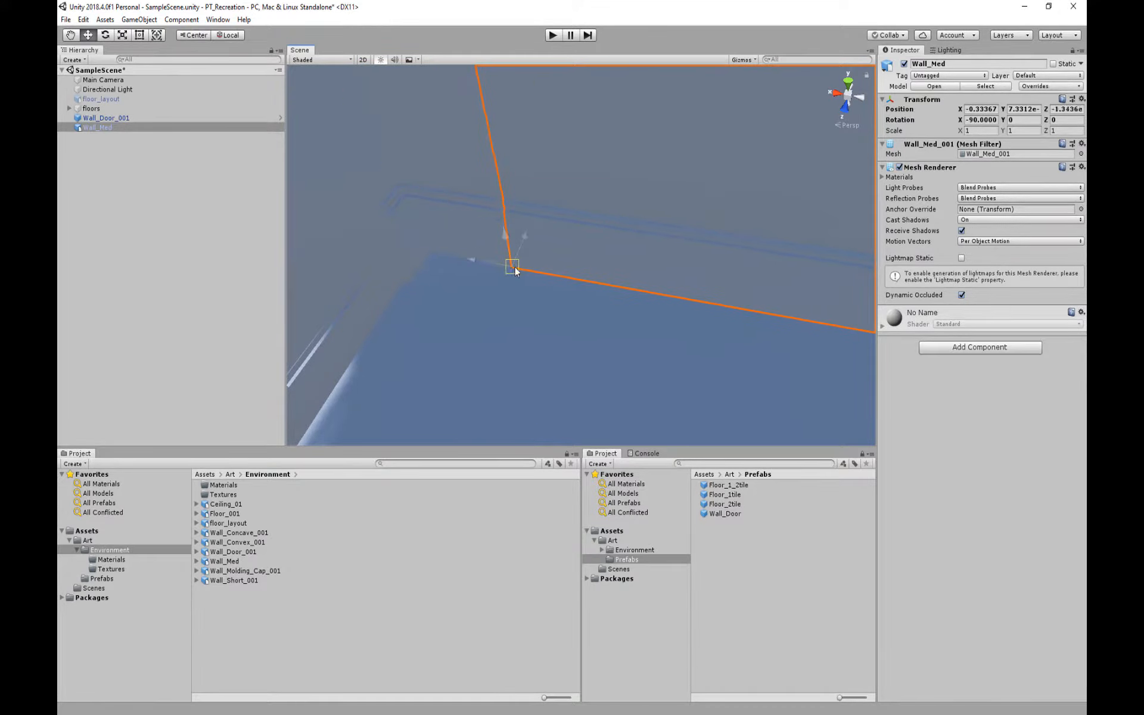
drag(475, 255, 573, 298)
scroll(620, 268, down, 5)
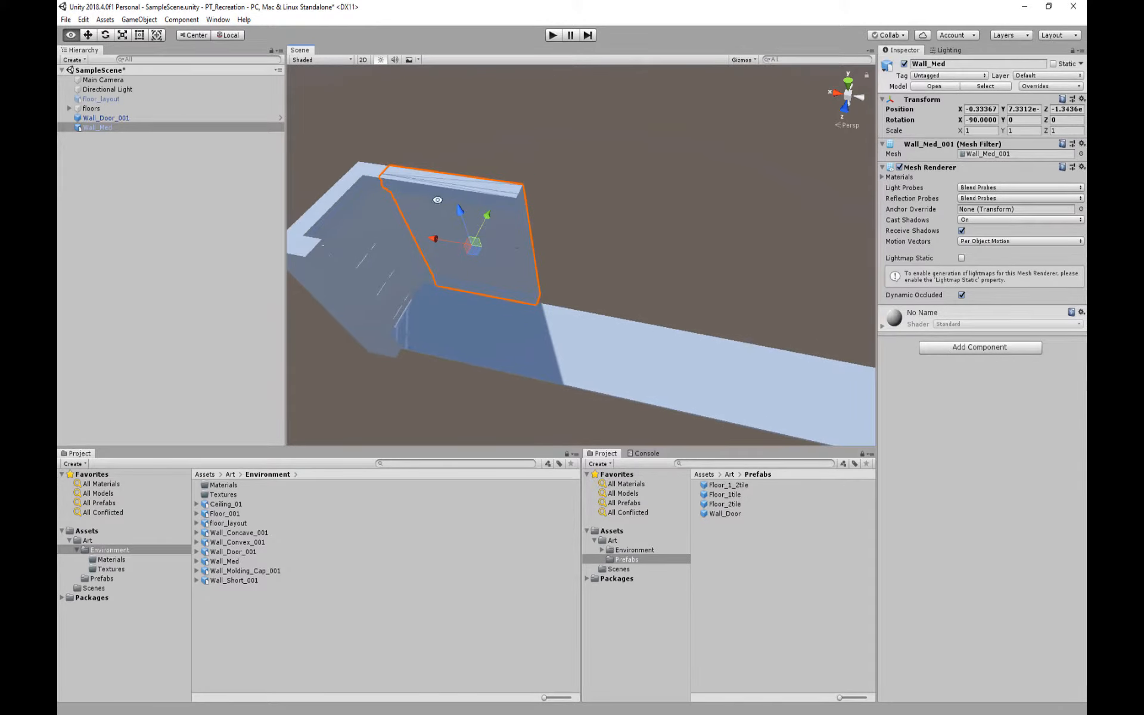
Rename the Wall_Door_001 object in the scene to Wall_Door
click(106, 118)
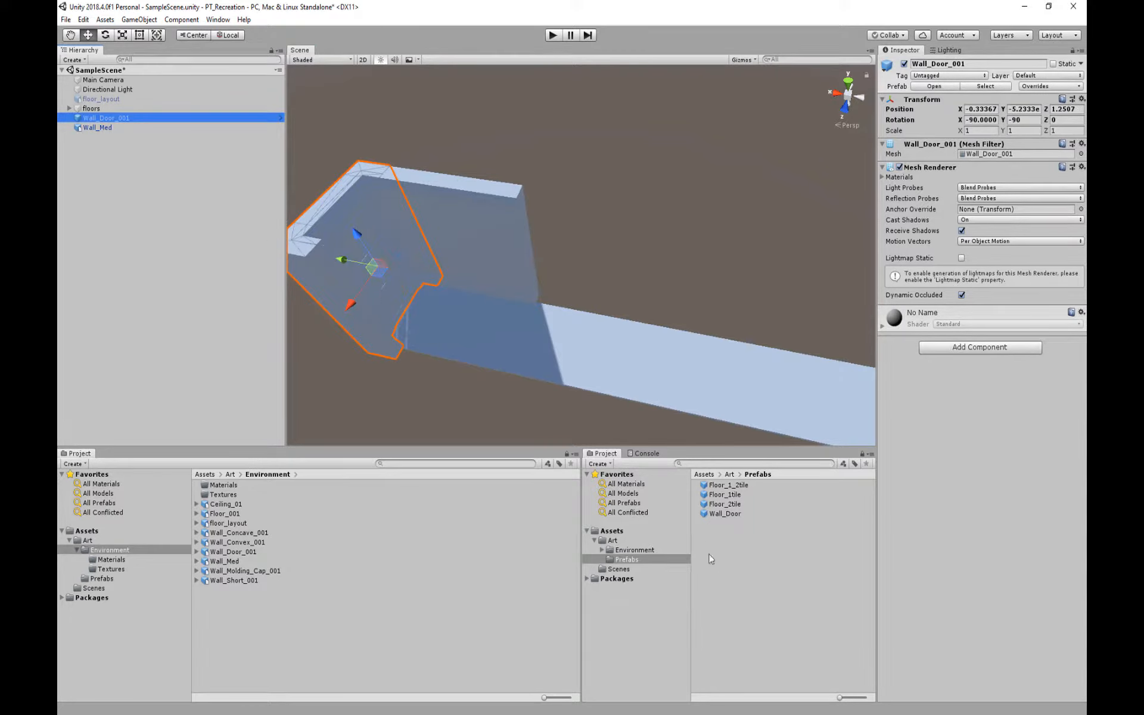
double_click(122, 118)
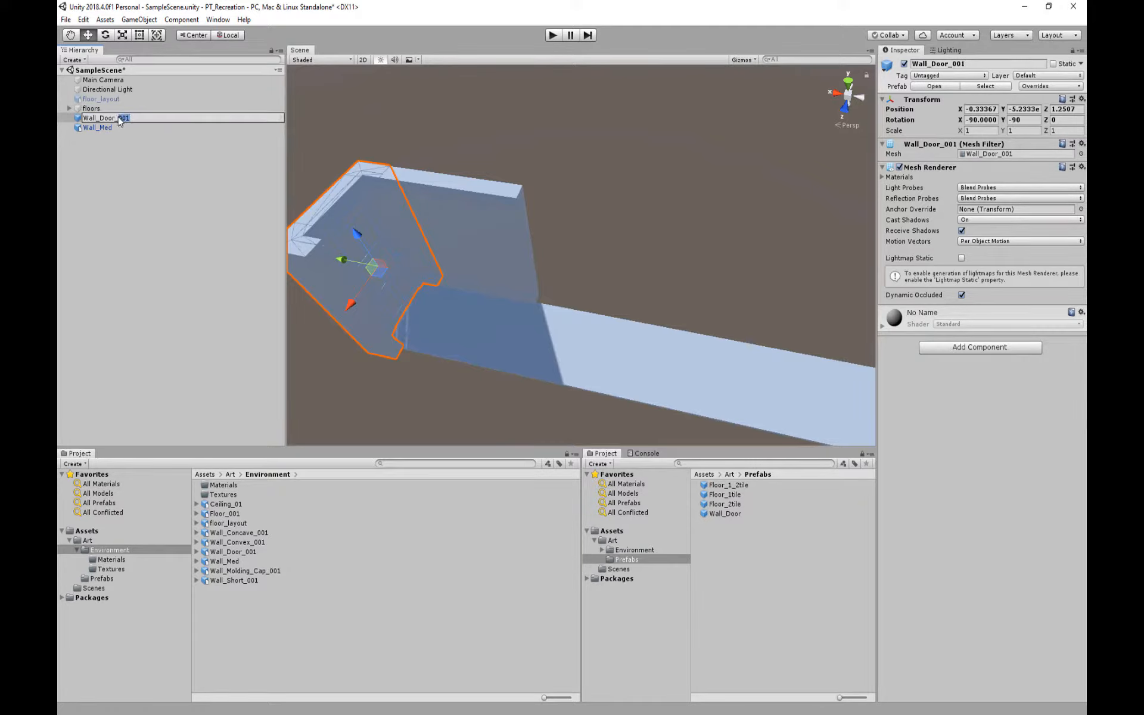
key(BackSpace)
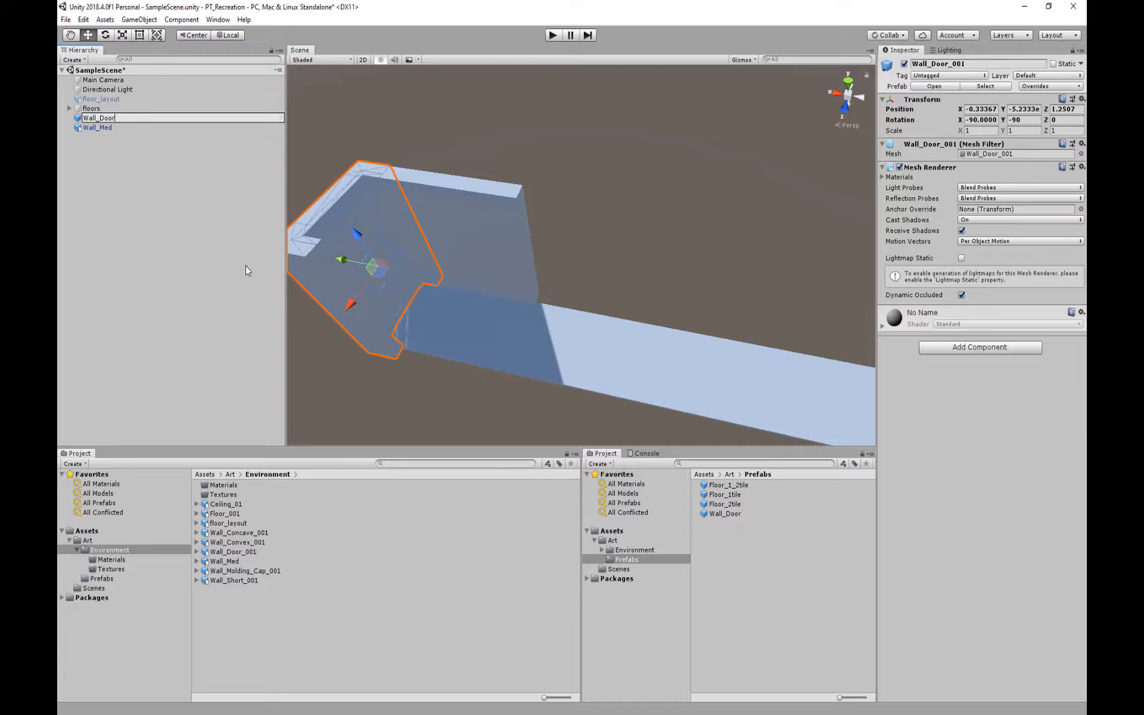
key(Return)
Examine the Wall_Door prefab in prefab editing mode and return to the scene
click(730, 516)
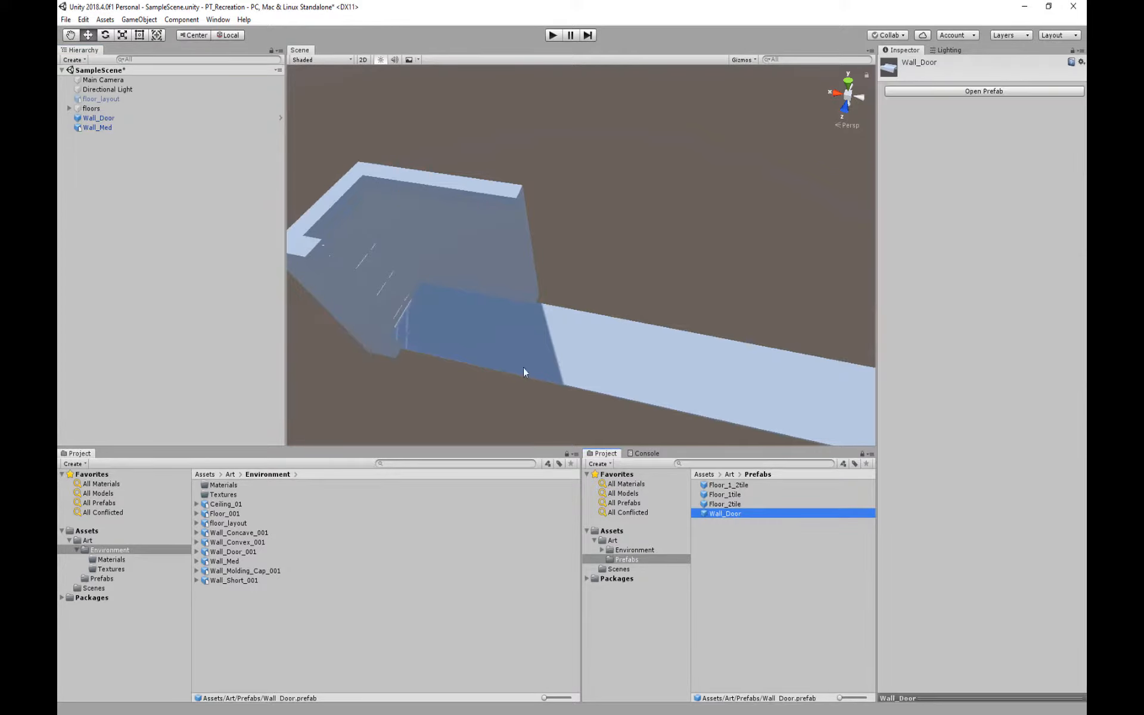
click(96, 118)
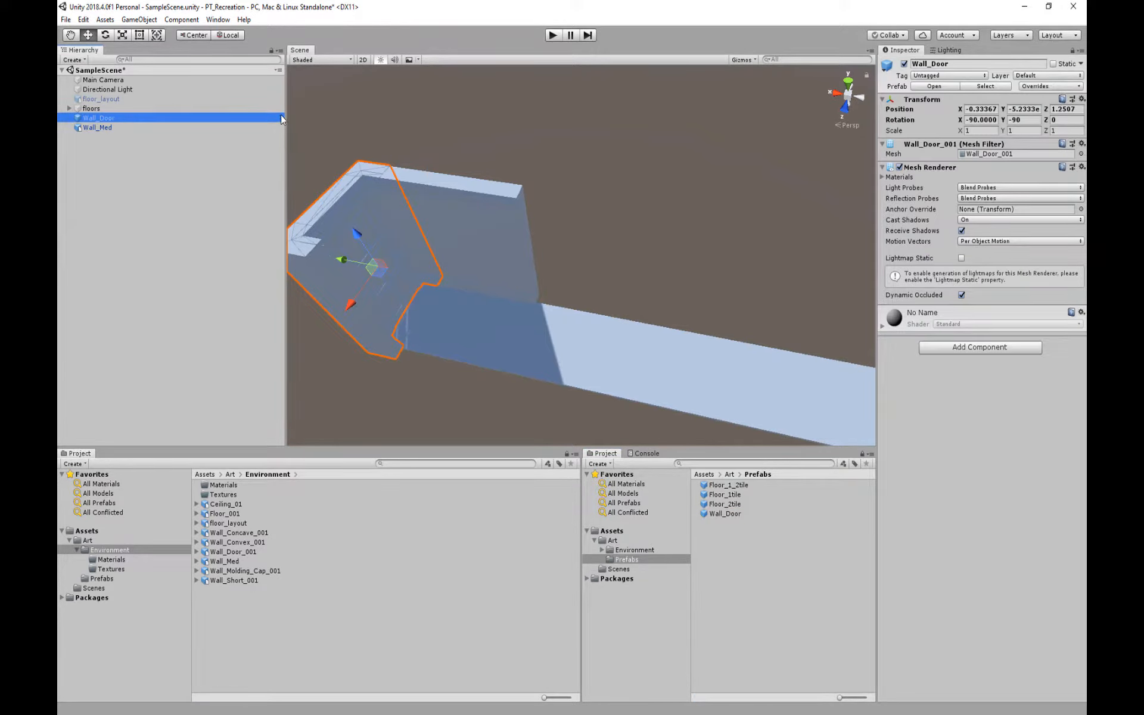
click(280, 117)
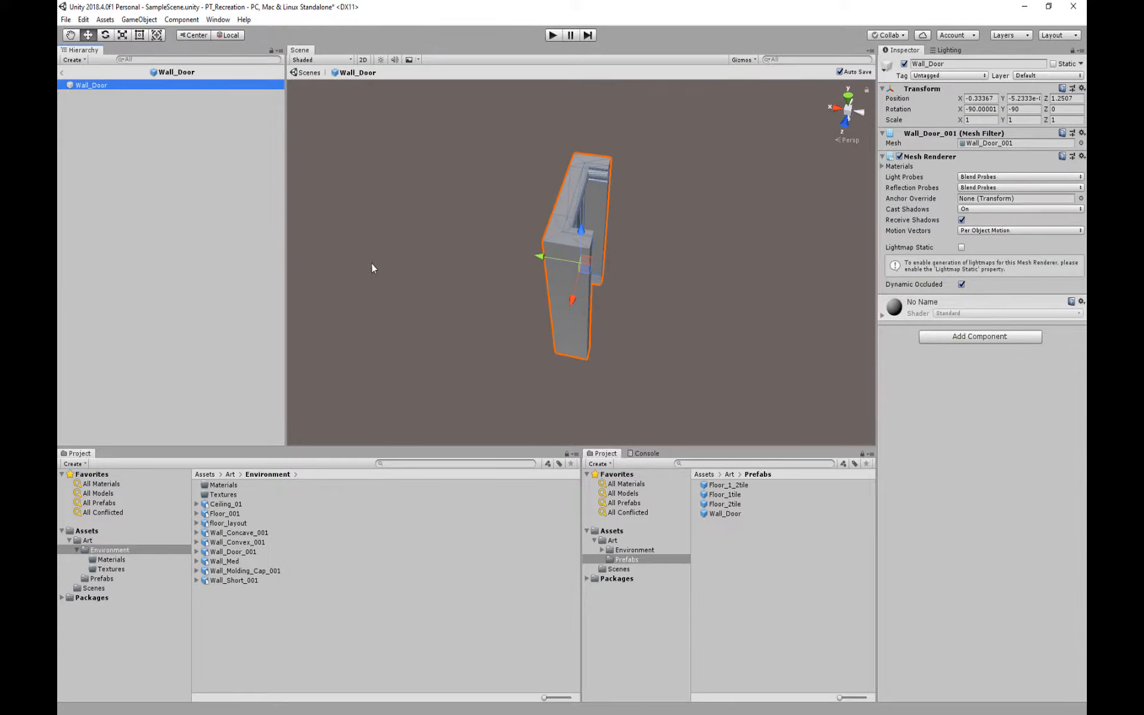
click(62, 71)
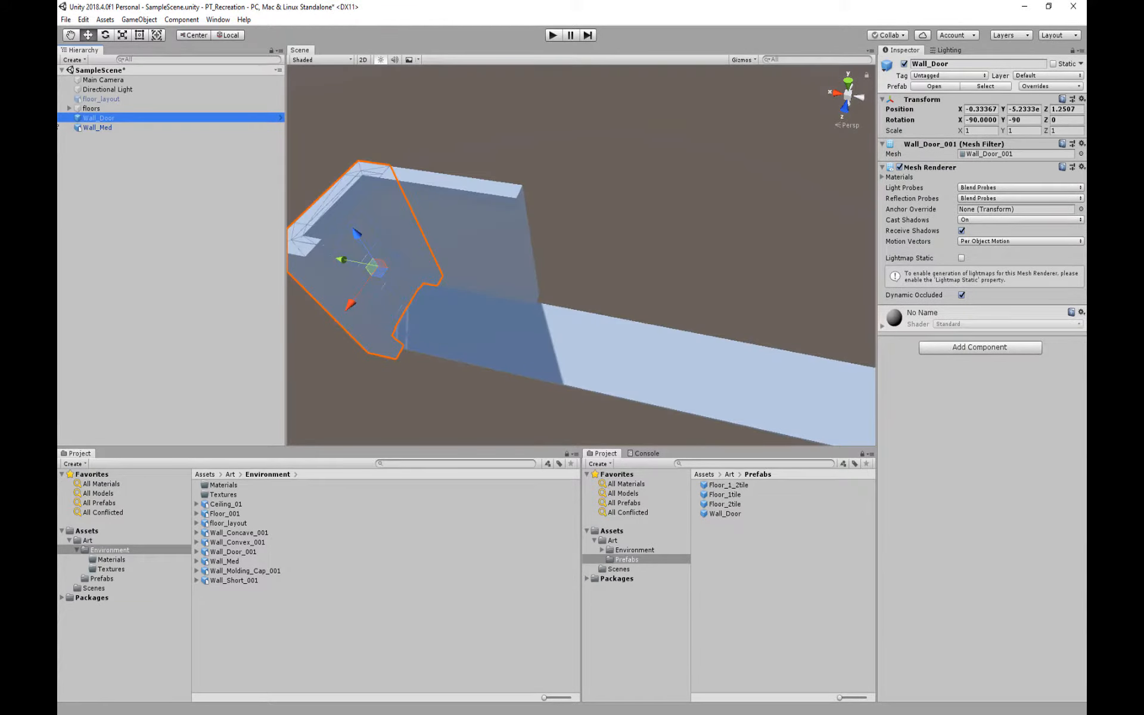
Create an original prefab from Wall_Med in the Prefabs folder
click(98, 127)
mouse_move(418, 299)
middle_down()
mouse_move(398, 316)
mouse_move(428, 288)
middle_up()
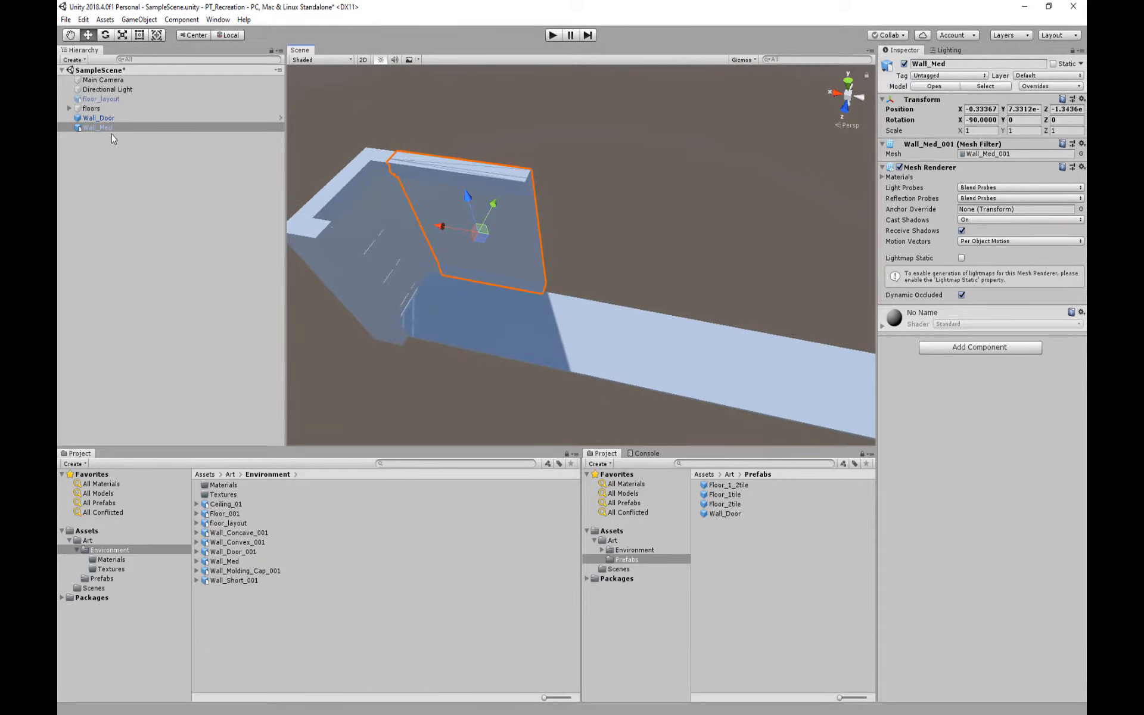
drag(107, 127, 765, 587)
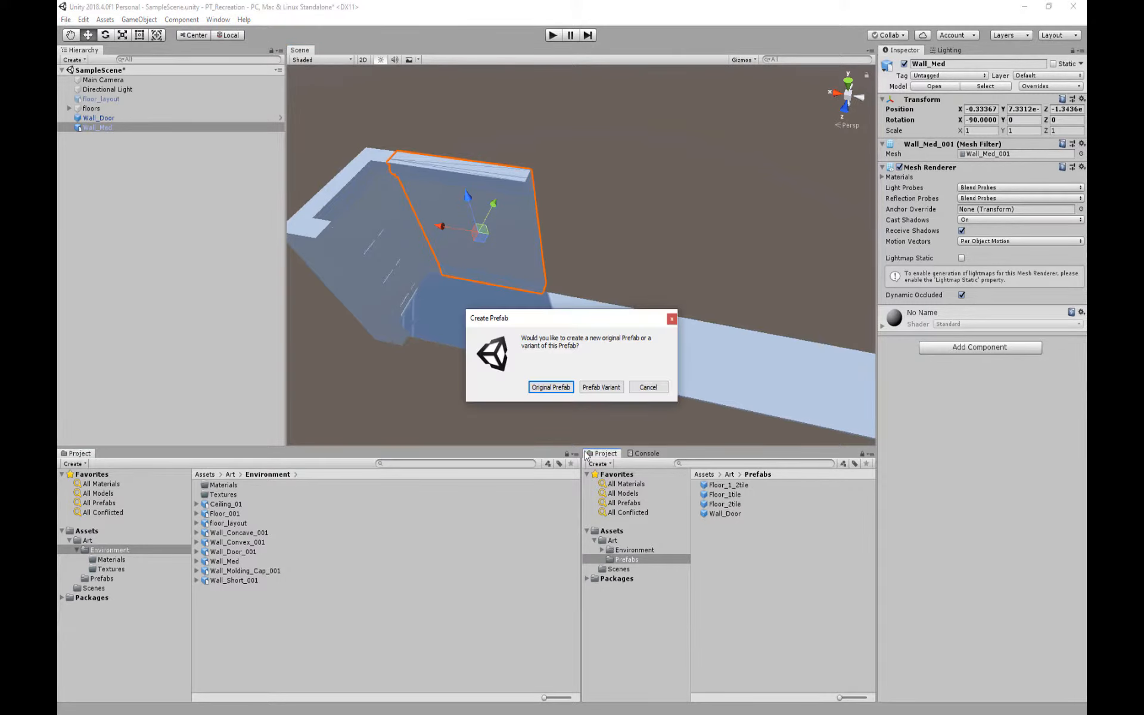
click(570, 389)
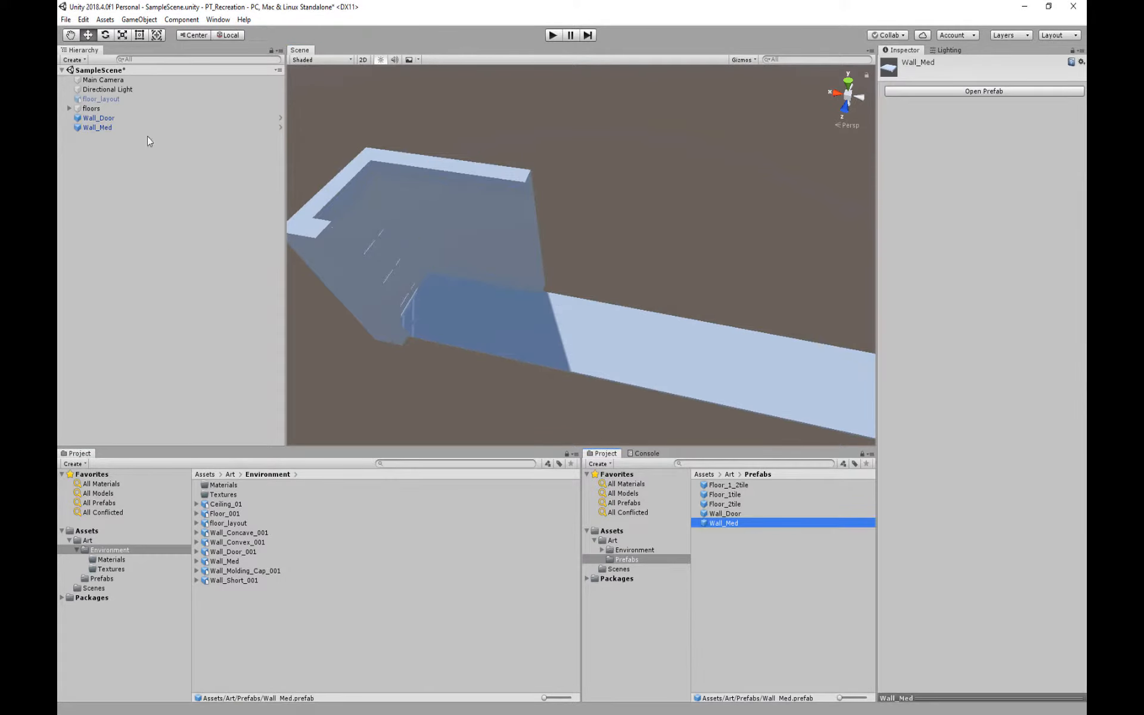
Open the Wall_Med prefab, add a duplicate wall as its child, and vertex-snap the copy's lower corner to the first wall's far end
click(280, 127)
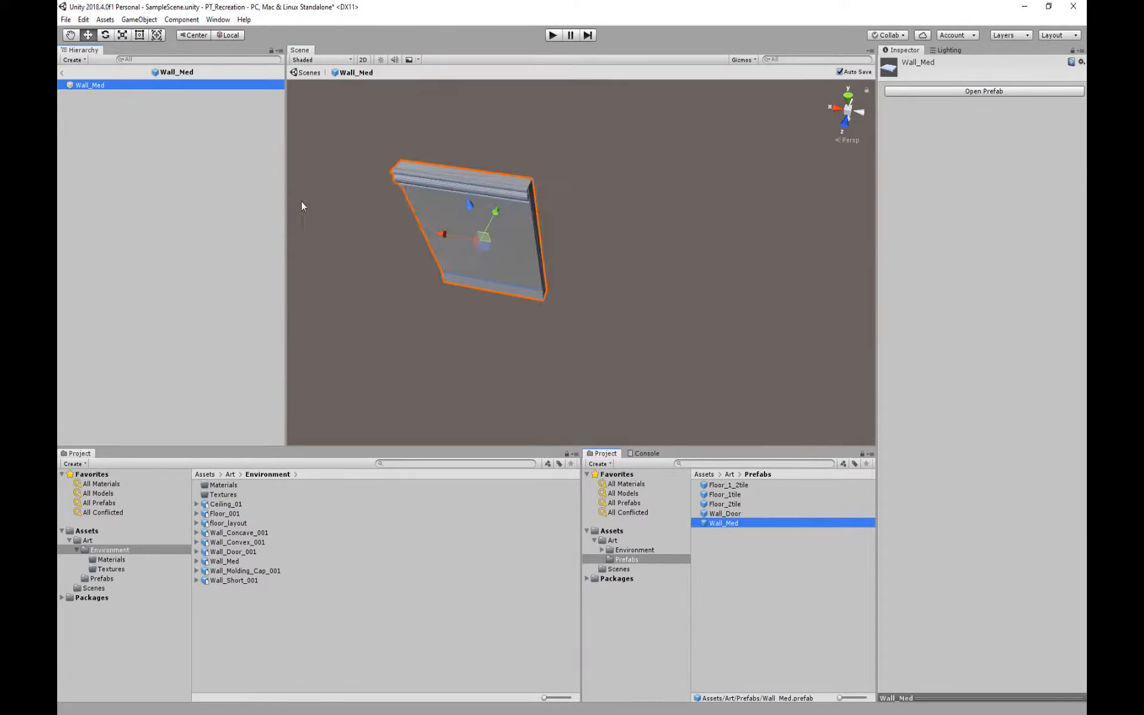
click(513, 290)
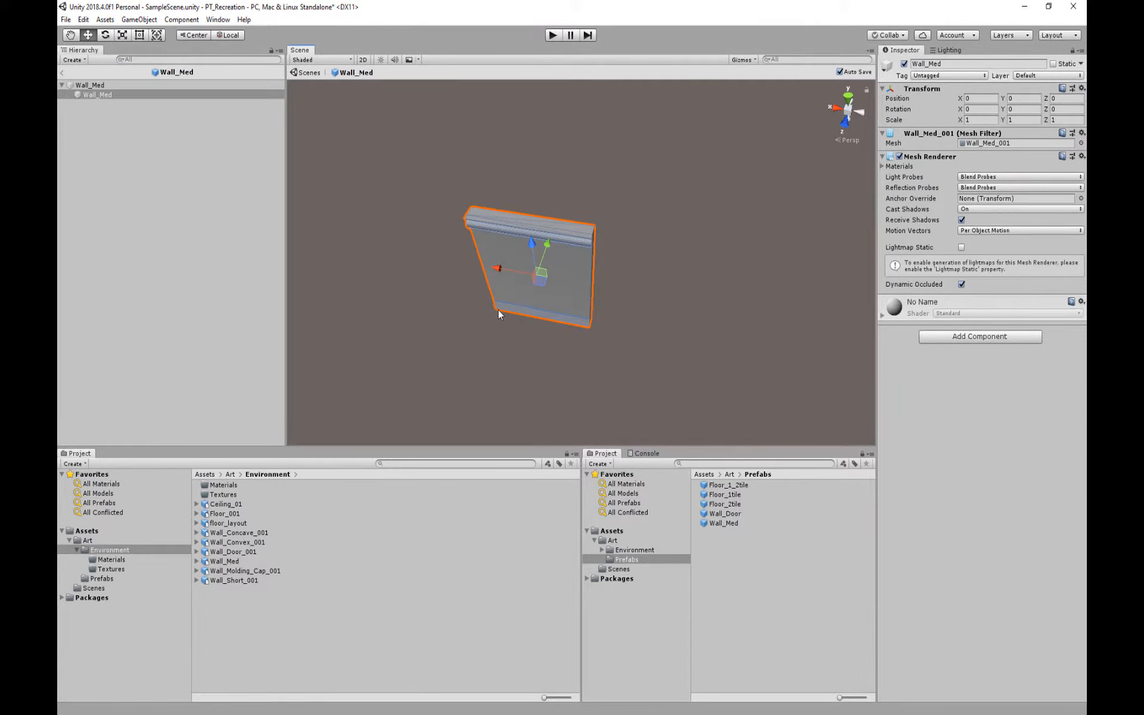
key(v)
drag(499, 311, 589, 332)
Vertex-snap the child wall's upper molding corner to the first segment and check the seam between the two walls
scroll(593, 367, up, 5)
scroll(592, 366, up, 6)
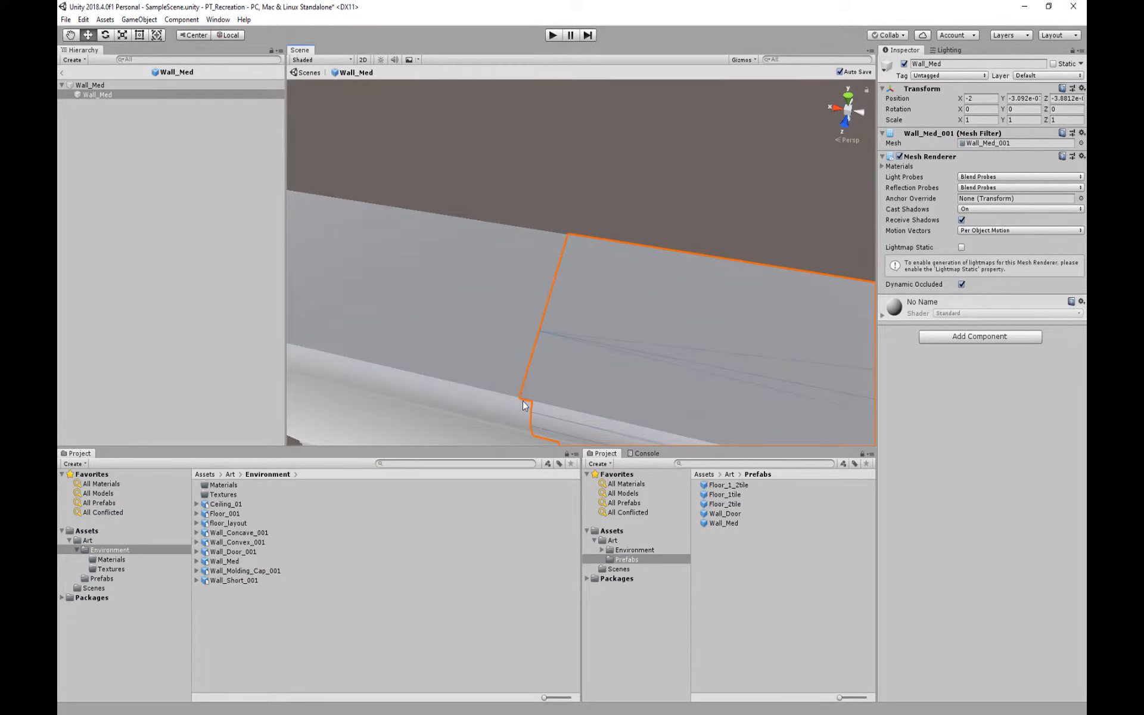
key(v)
mouse_move(523, 402)
mouse_down()
mouse_move(629, 352)
mouse_move(513, 400)
mouse_up()
scroll(519, 400, down, 5)
alt+drag(598, 390, 616, 345)
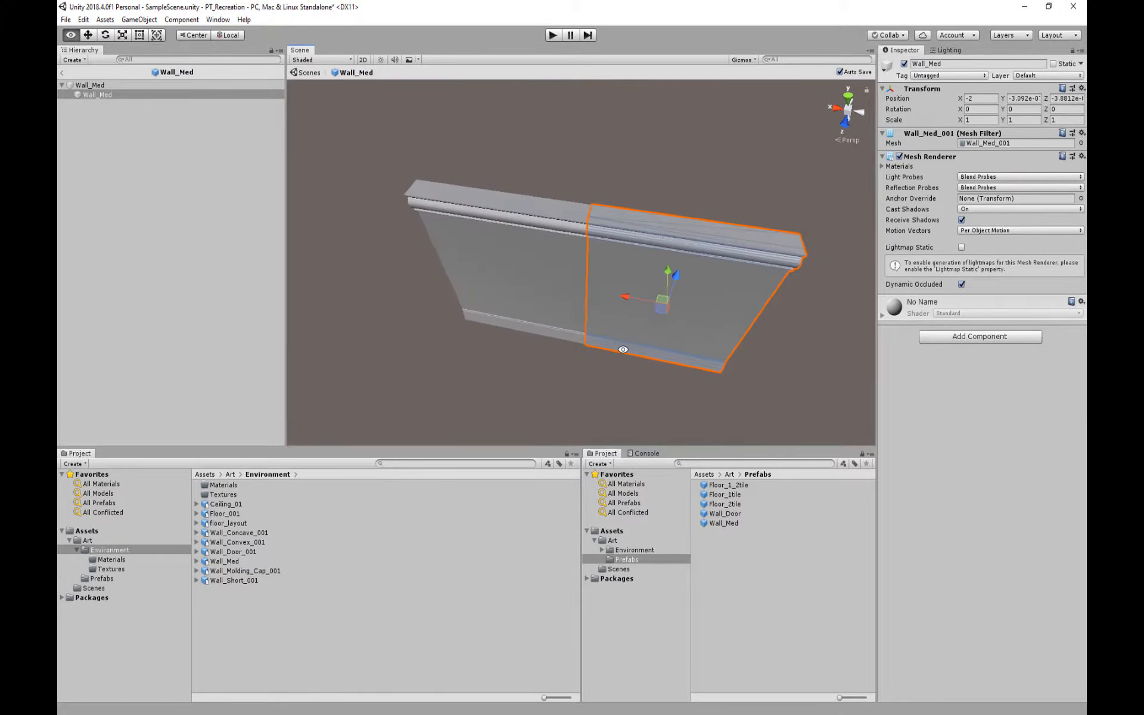
alt+scroll(534, 382, down, 8)
alt+scroll(535, 382, up, 6)
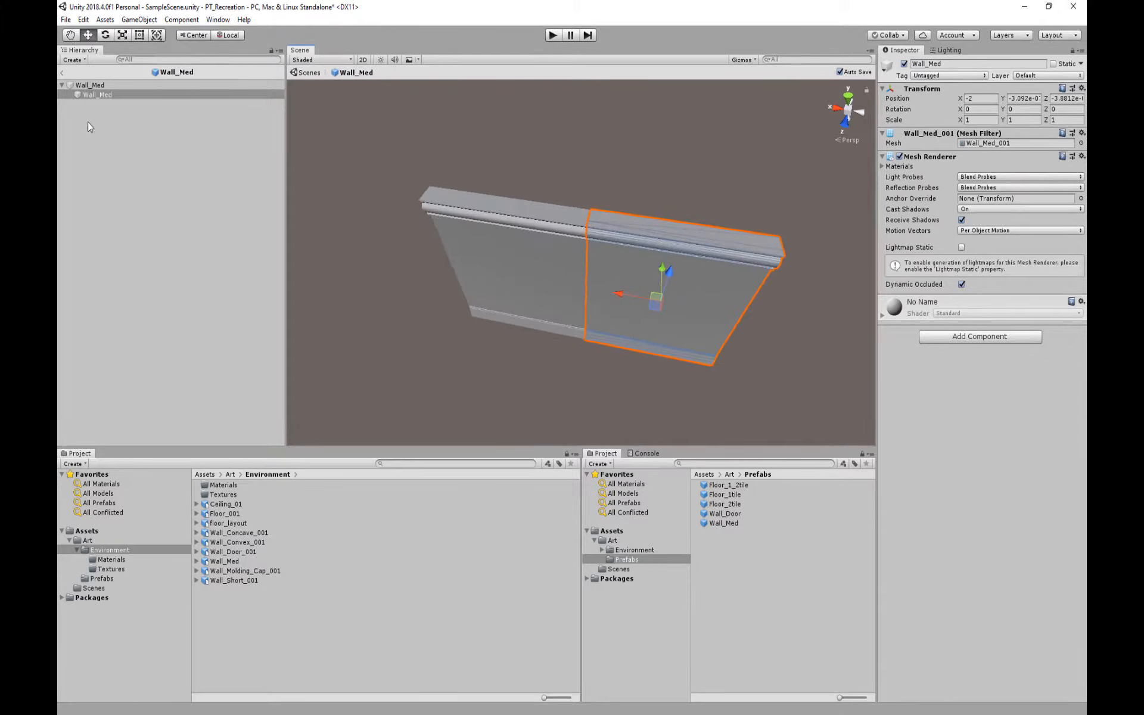
Rename the prefab root and its file to Wall_Med_2seg, and return to the scene
click(90, 85)
click(110, 89)
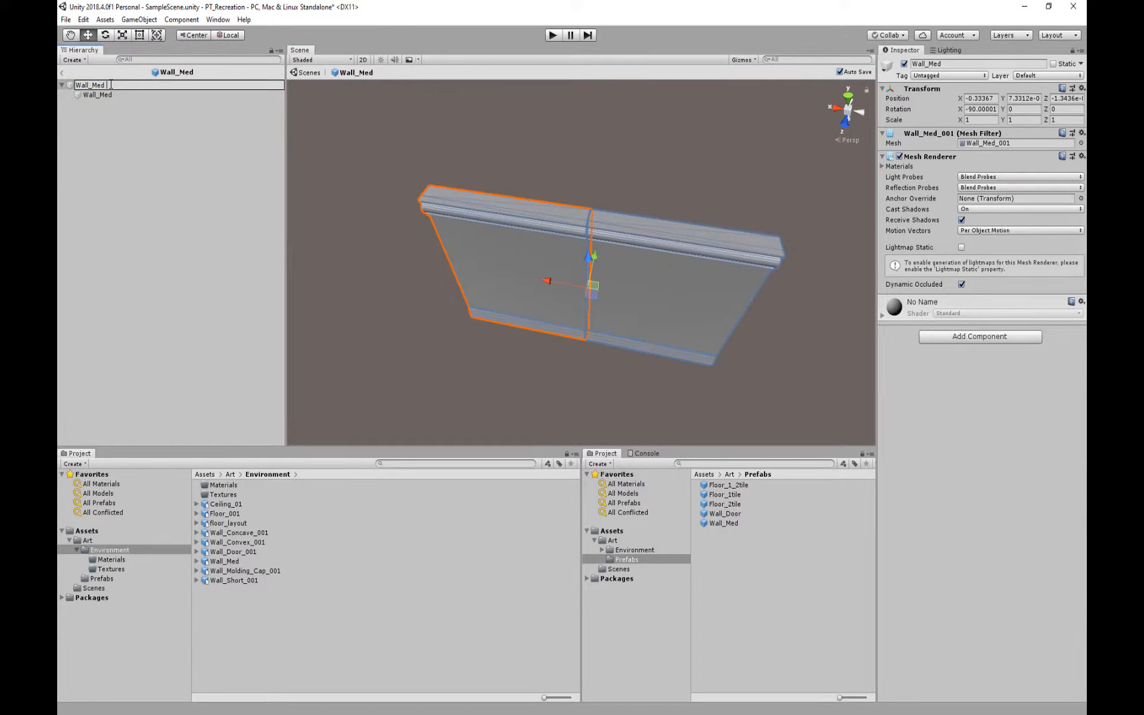
text(_2seg)
key(Return)
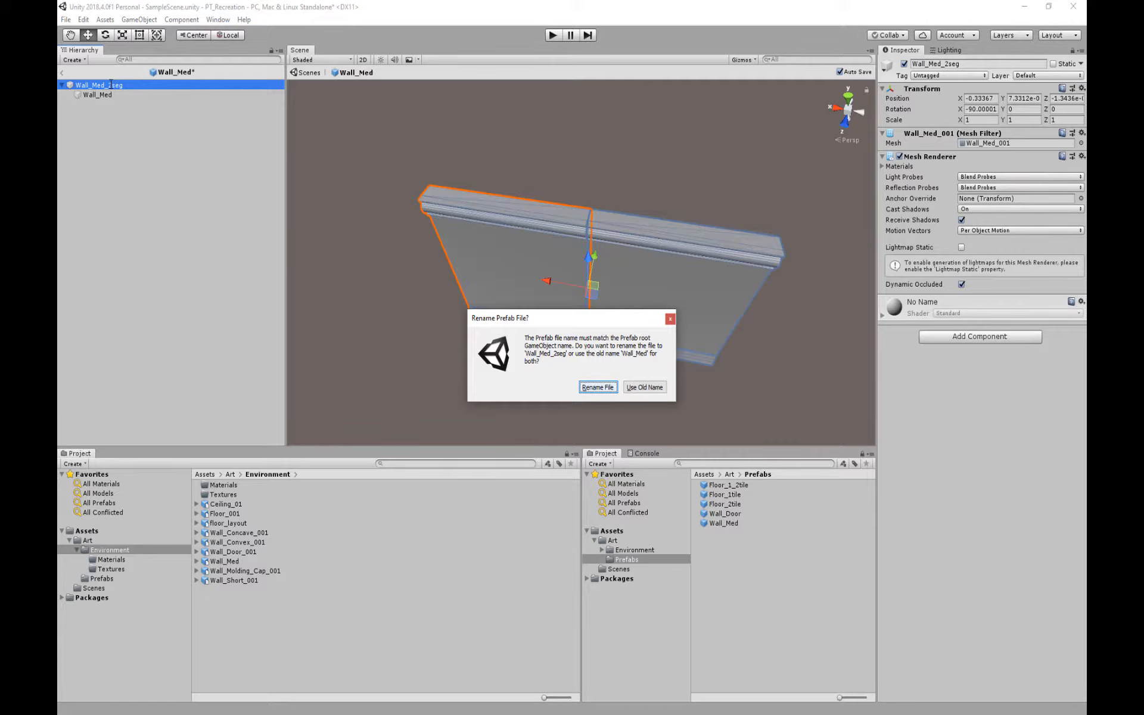
key(Return)
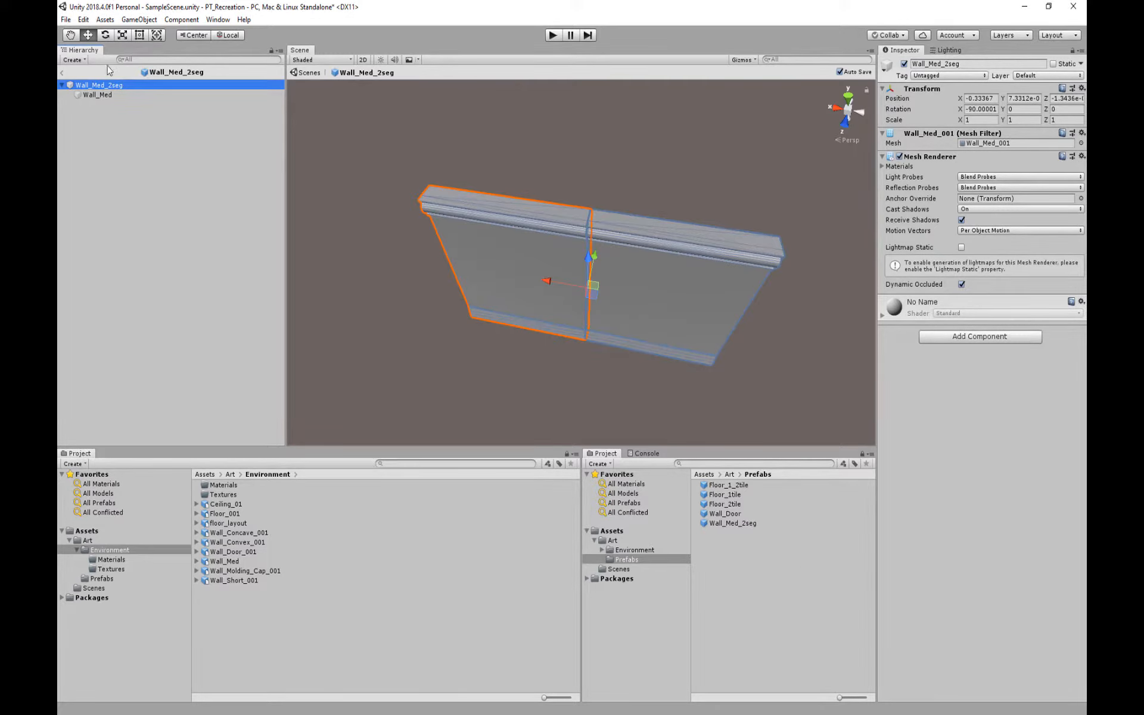
click(63, 73)
Duplicate the two-segment Wall_Med and vertex-snap the copy's lower corner to the far end of the existing wall
scroll(621, 329, down, 3)
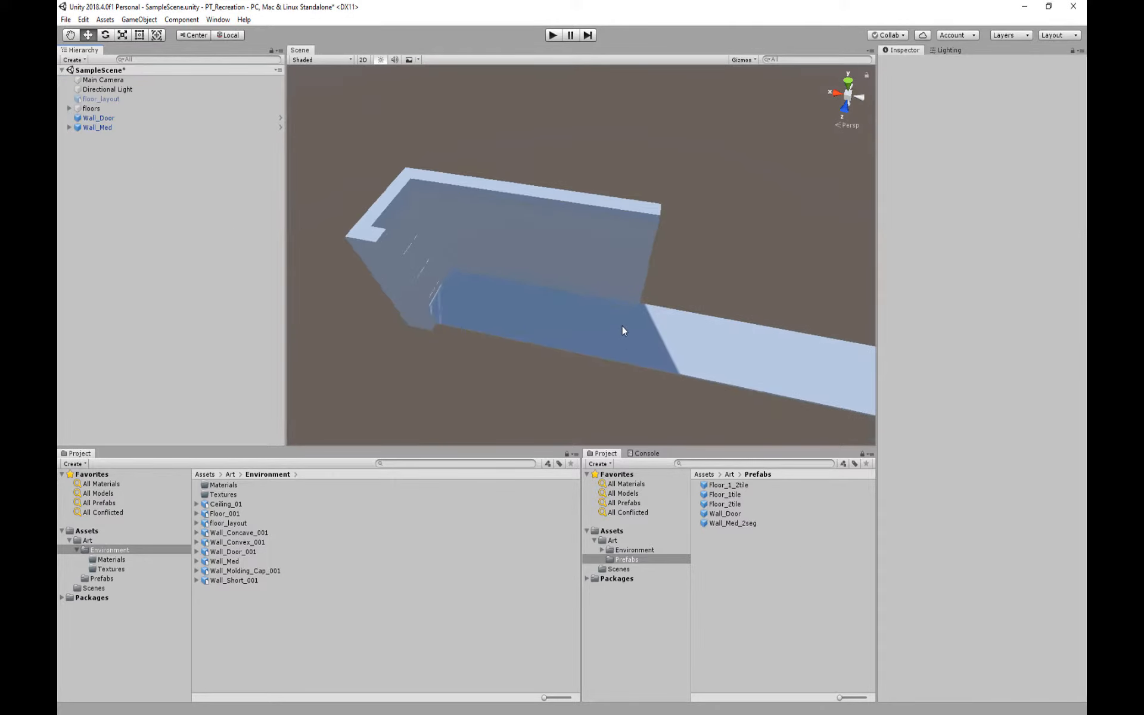
middle_drag(622, 324, 546, 299)
click(464, 292)
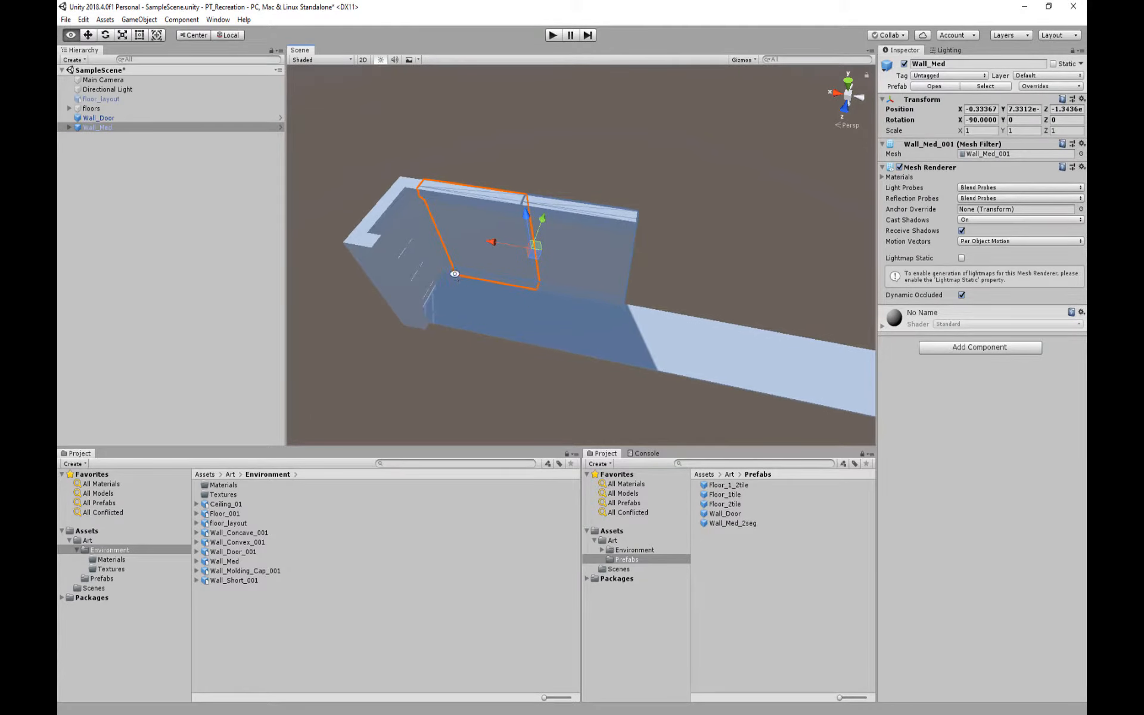
key(v)
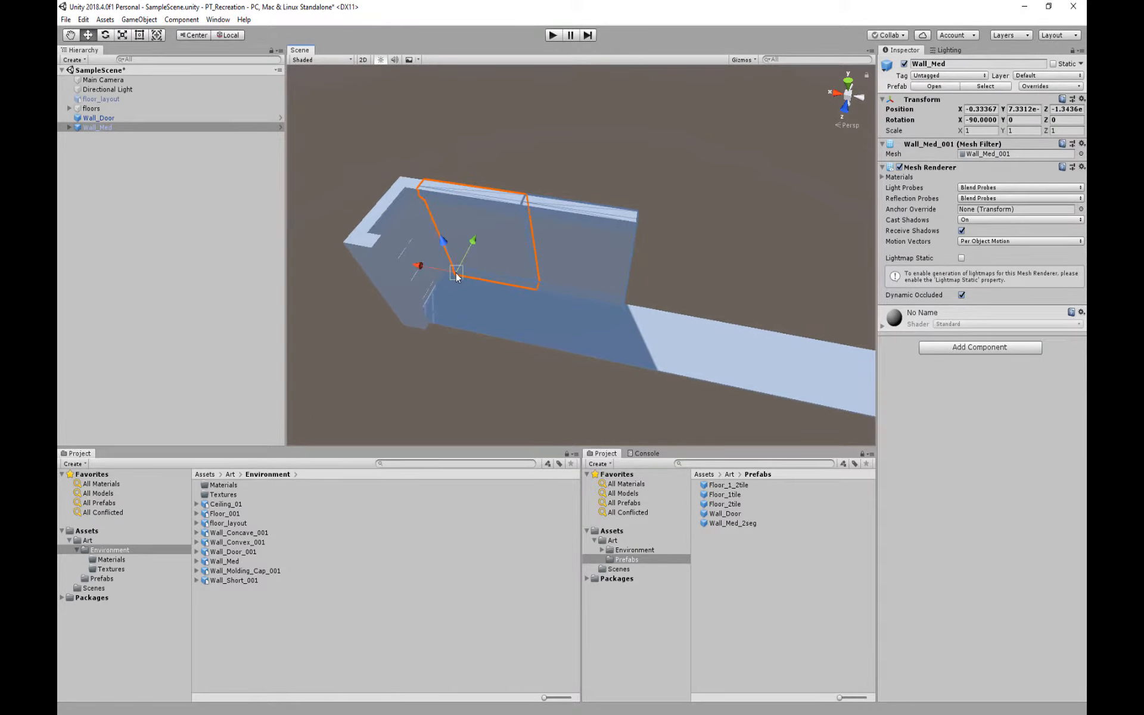
drag(455, 280, 491, 307)
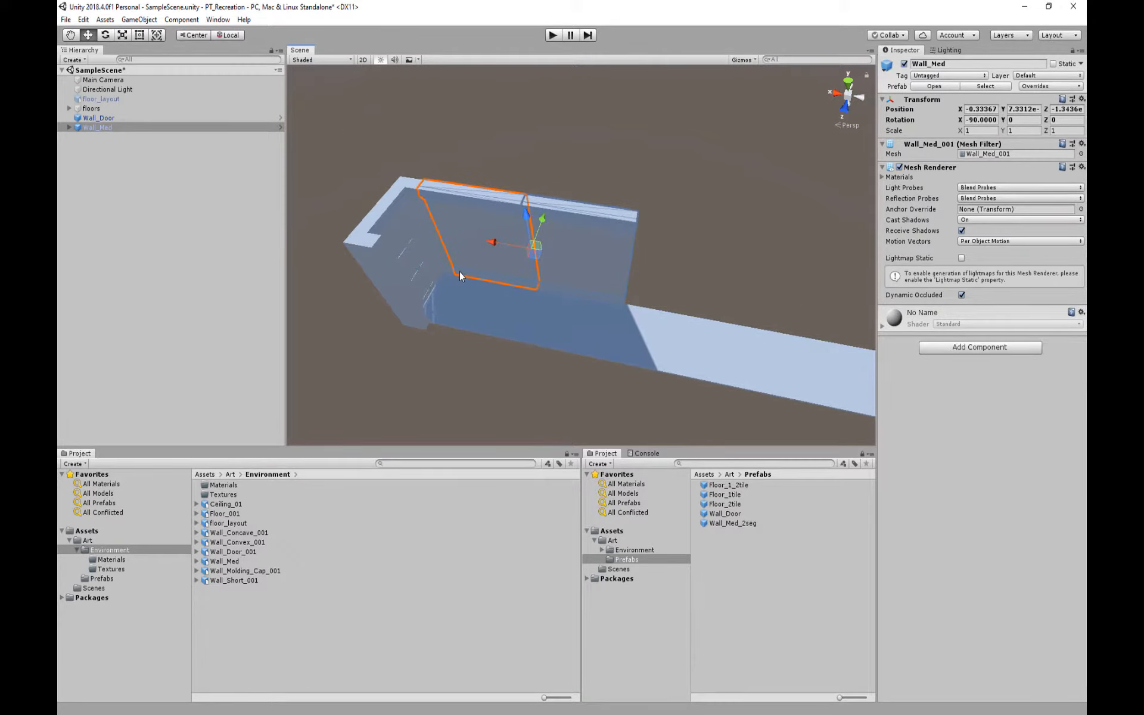
key(ctrl+d)
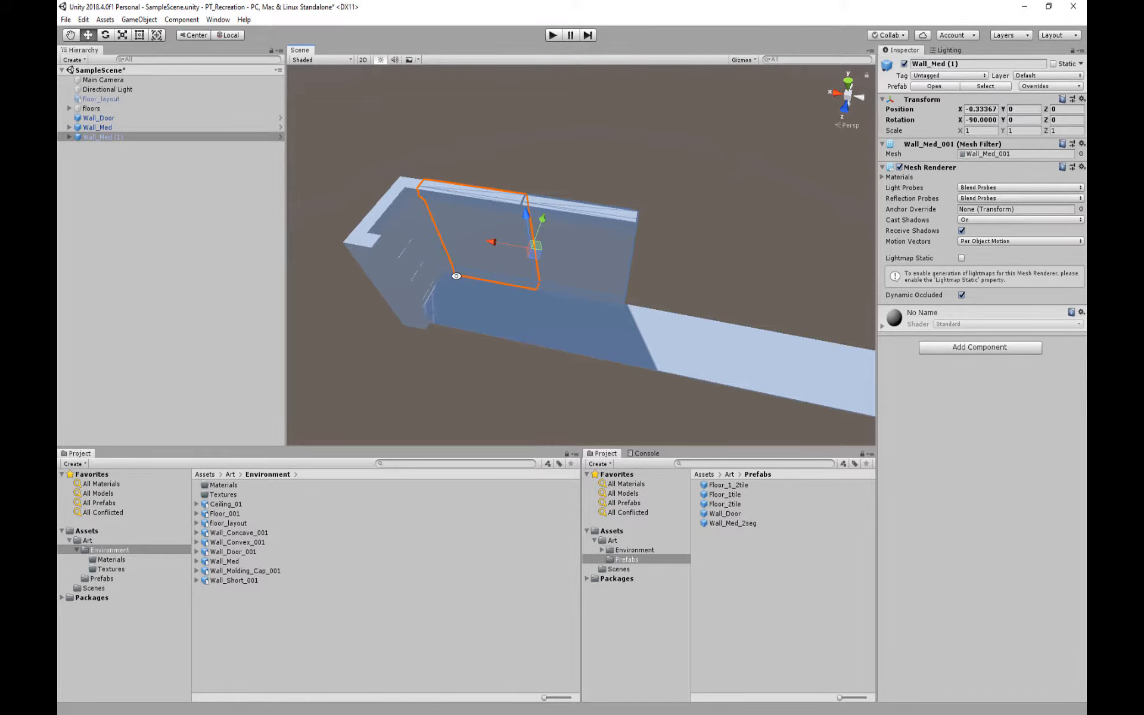
drag(457, 276, 625, 304)
Vertex-snap the duplicated wall's upper molding corner flush with the adjoining wall's top edge
scroll(643, 247, up, 3)
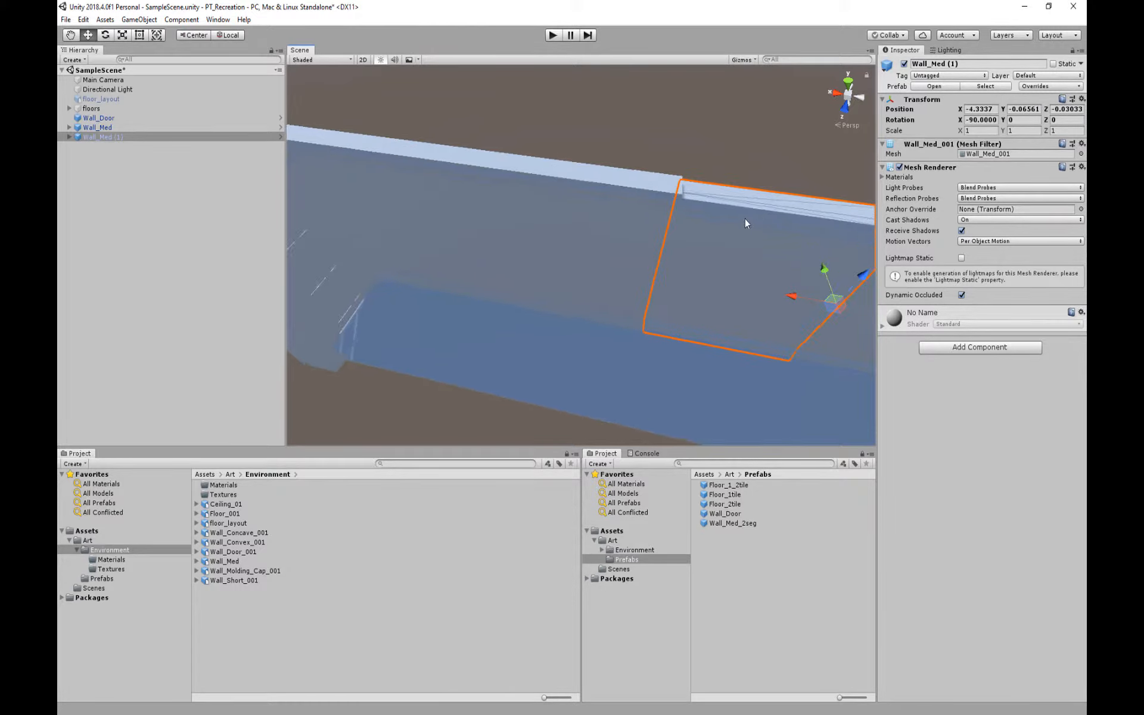
key(f)
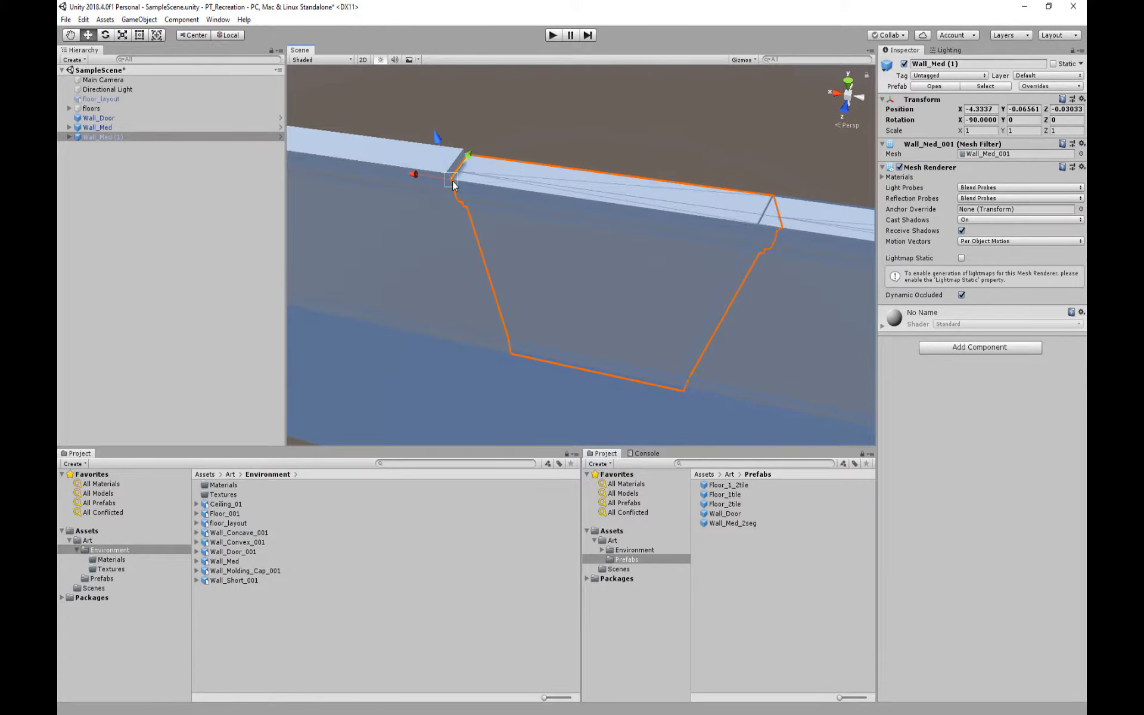
drag(453, 185, 447, 176)
scroll(643, 298, down, 6)
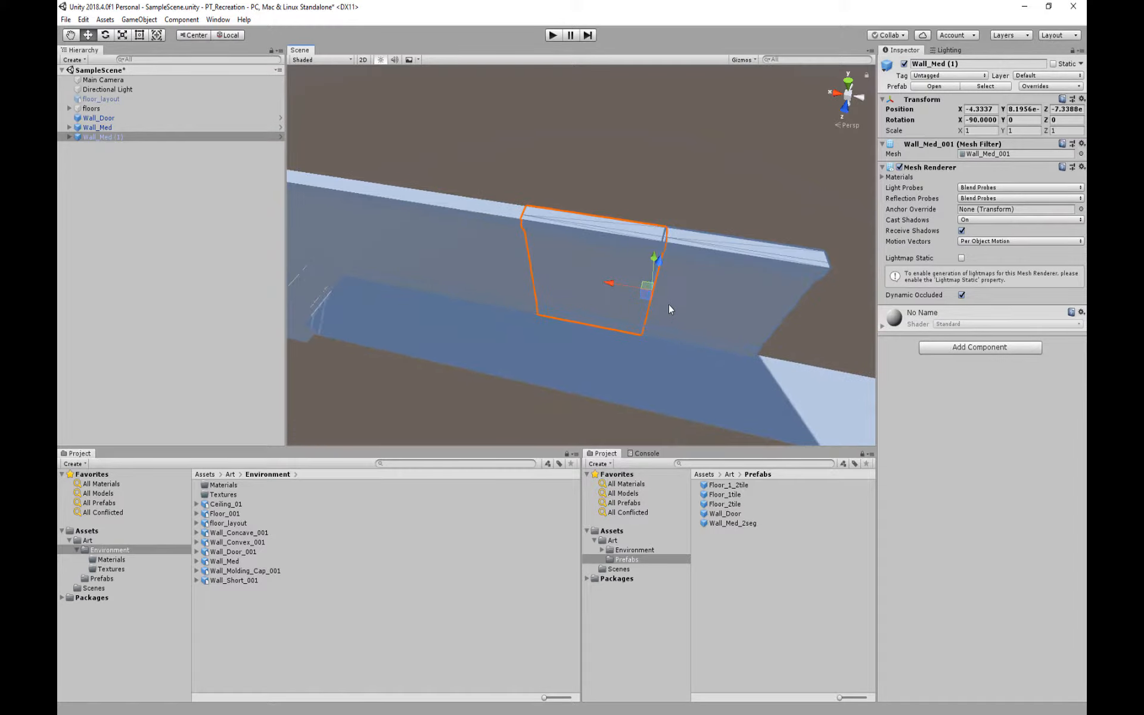
alt+drag(669, 309, 536, 159)
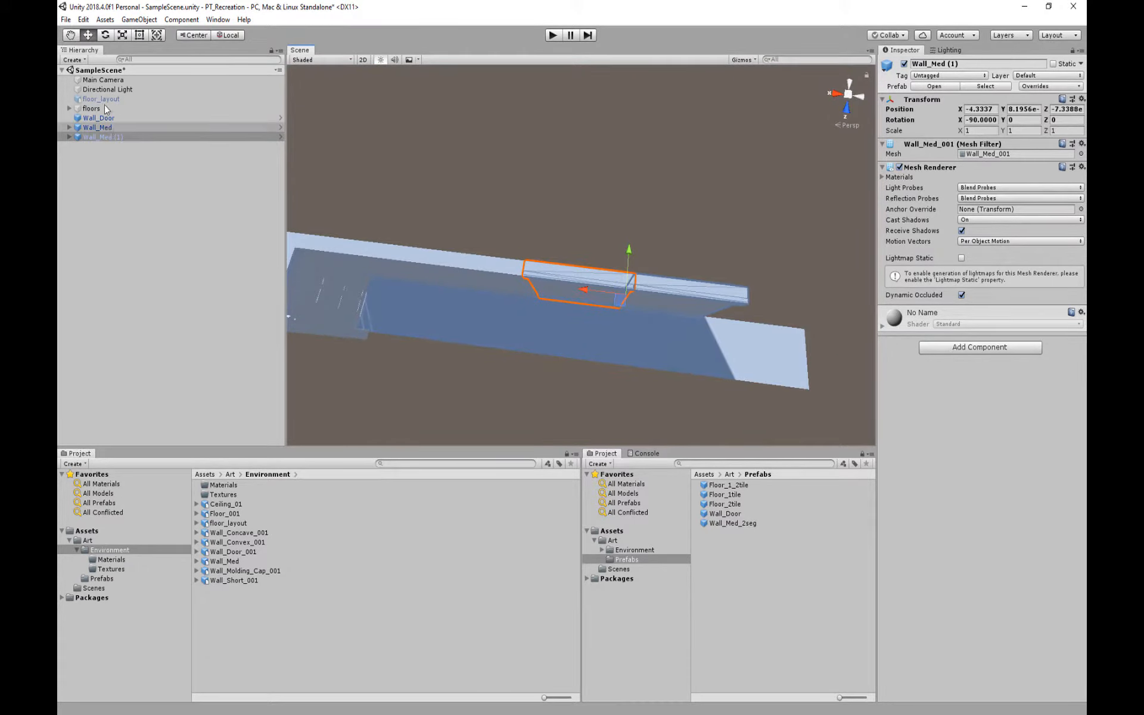
Enable the hidden floor_layout object and inspect how the walls line up with its outline from several angles
click(89, 99)
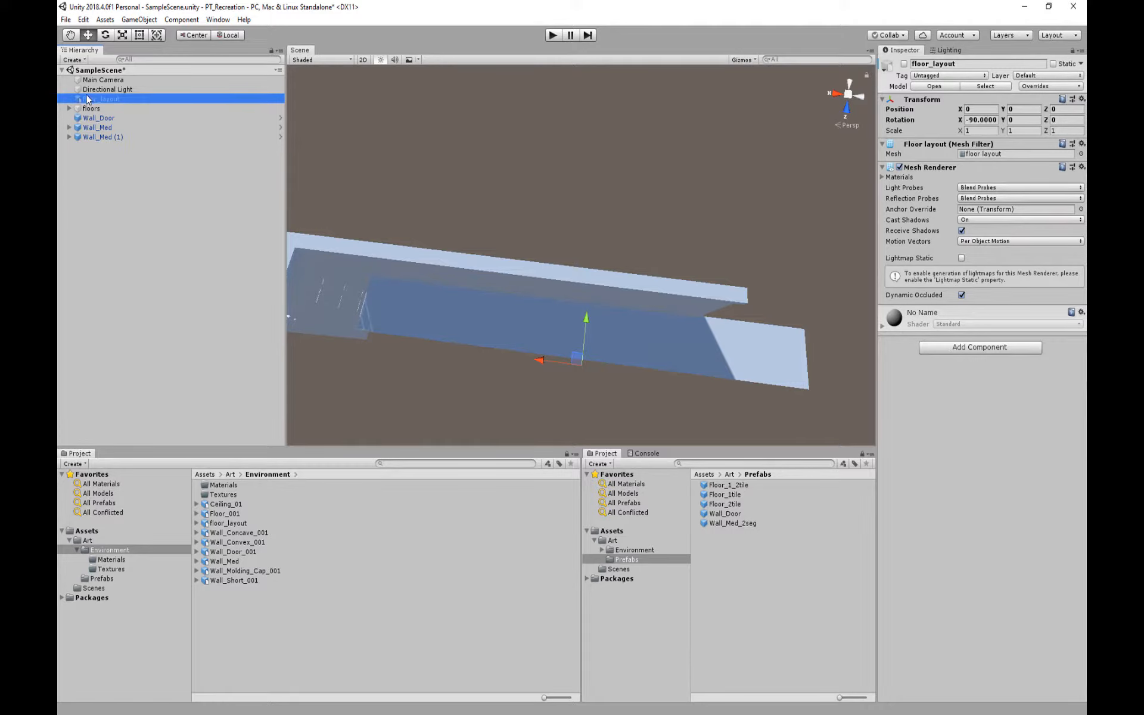
click(903, 63)
middle_drag(680, 327, 610, 258)
scroll(697, 292, down, 2)
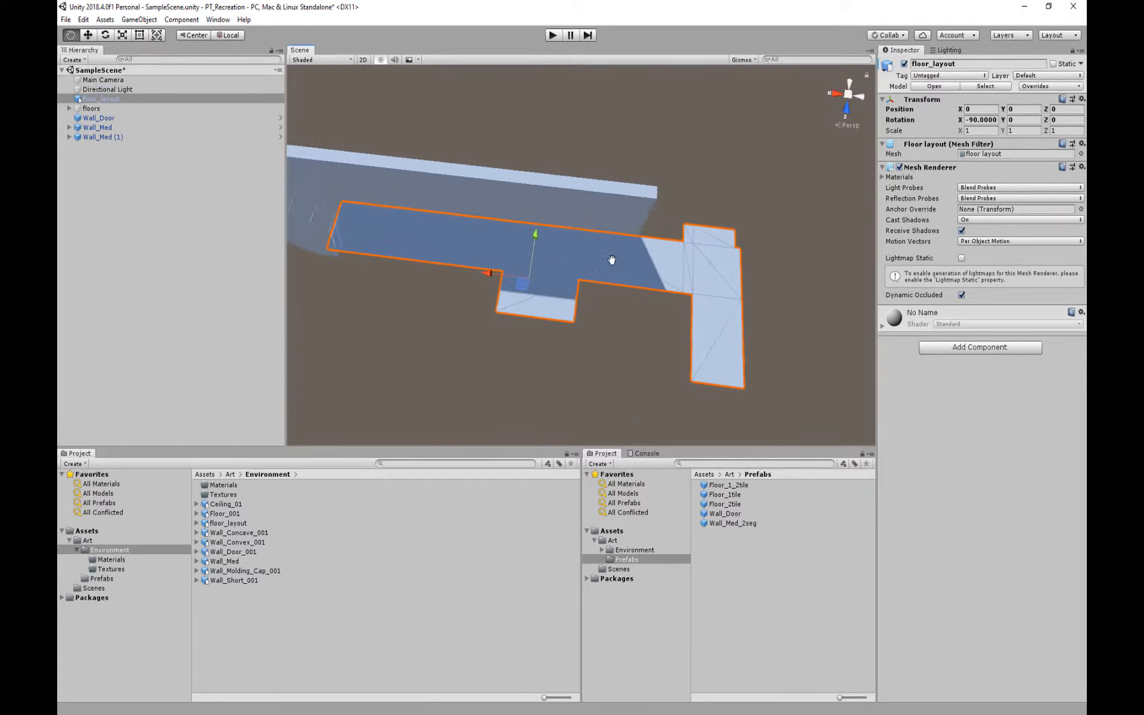
middle_drag(536, 277, 614, 253)
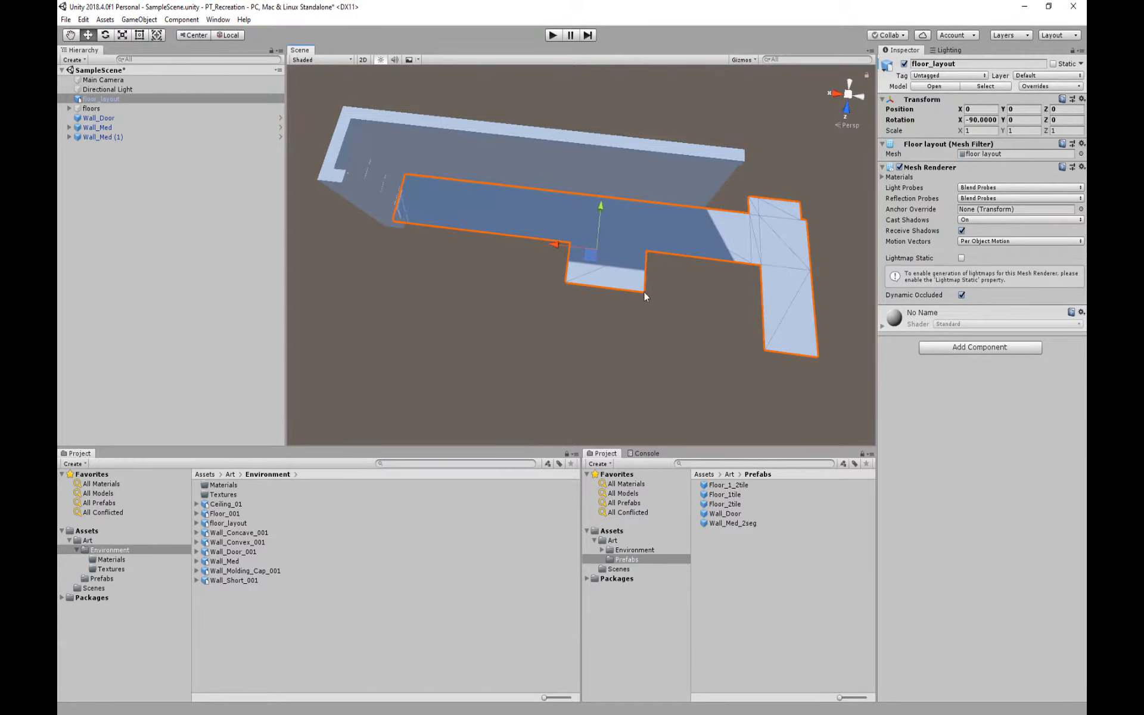
alt+drag(527, 307, 584, 298)
middle_drag(585, 299, 689, 178)
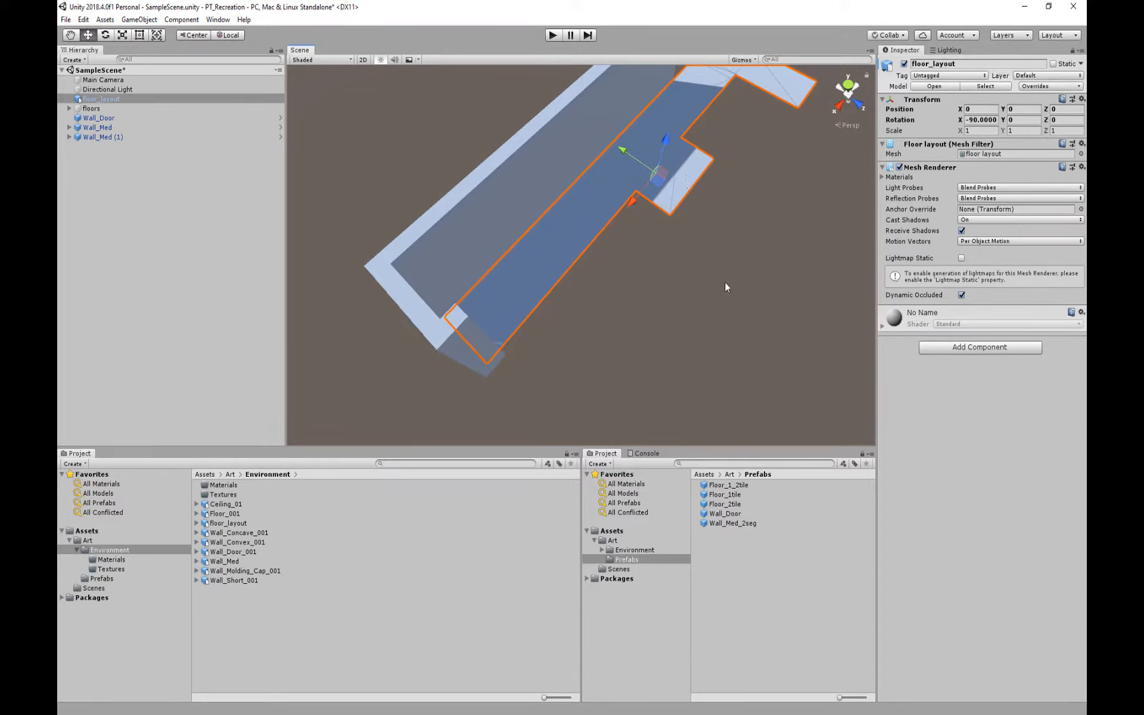
middle_drag(725, 271, 699, 249)
alt+right_drag(699, 248, 712, 227)
alt+drag(712, 227, 499, 234)
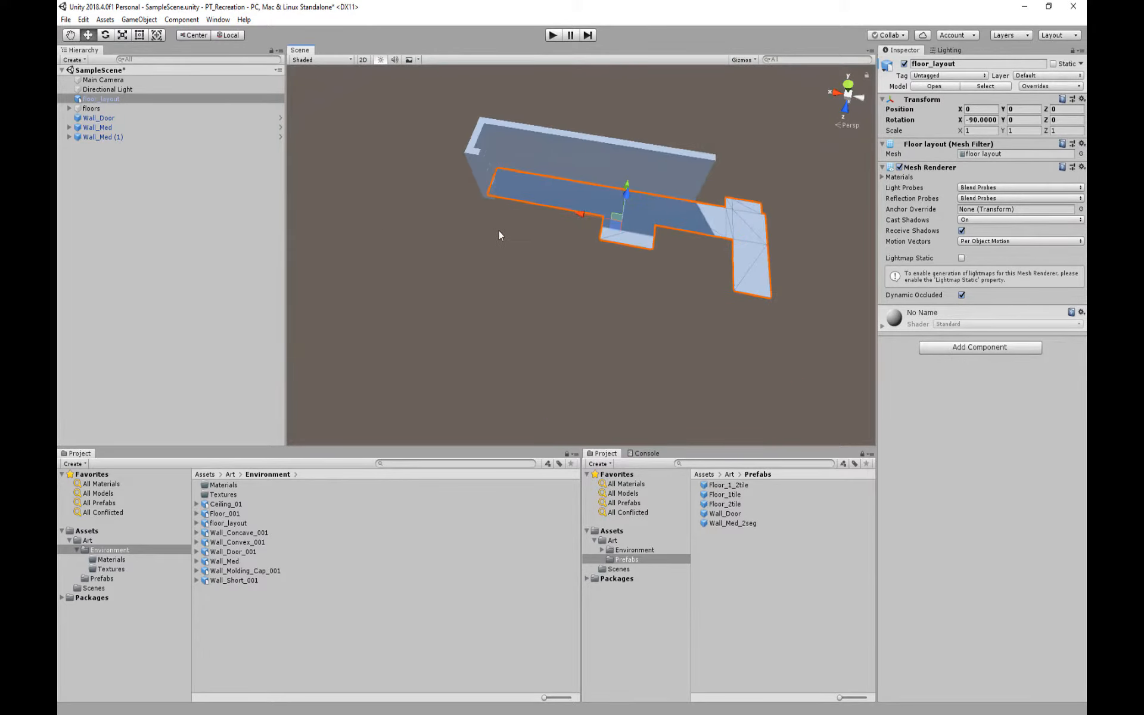
Rotate the Directional Light to about 11, 52, 49 degrees and move it to about X -26, Y 0.4, Z -11.6
scroll(497, 230, down, 6)
click(533, 140)
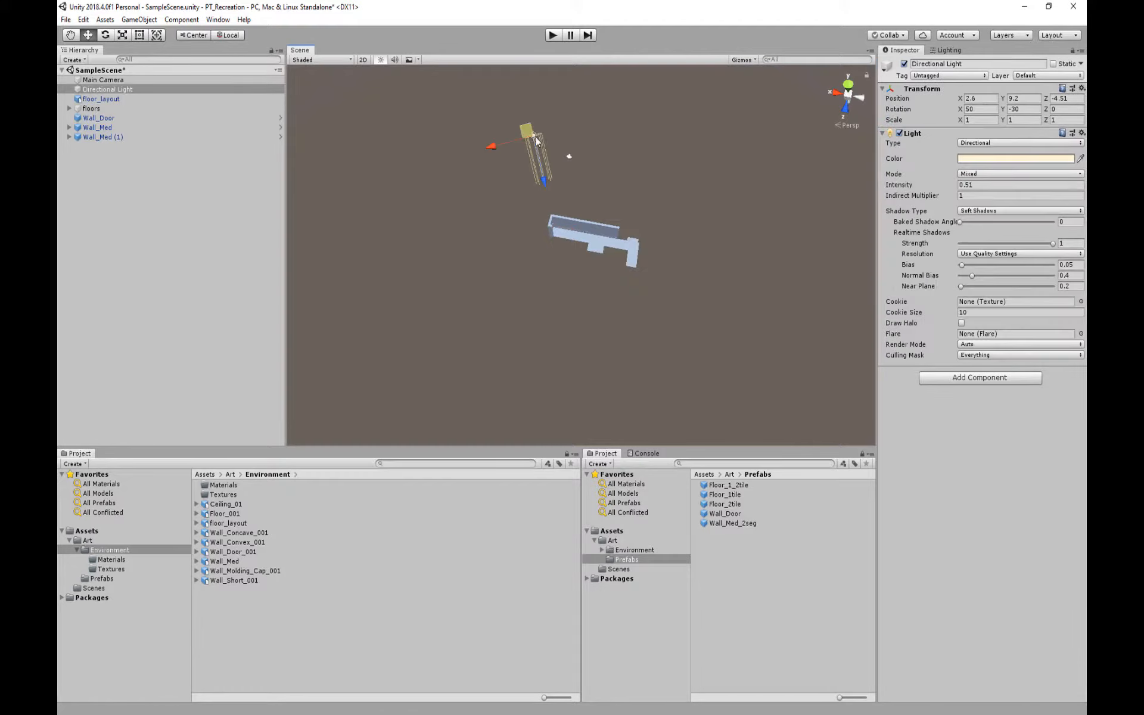
key(e)
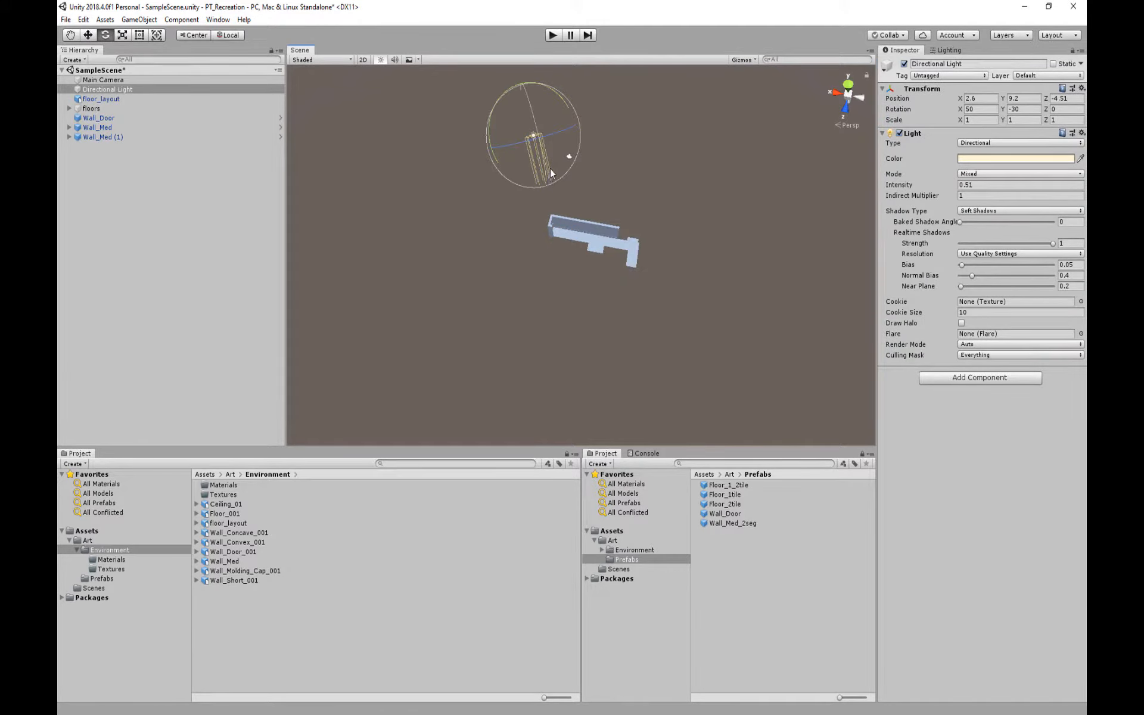
drag(552, 131, 623, 191)
key(w)
drag(519, 126, 743, 175)
click(534, 136)
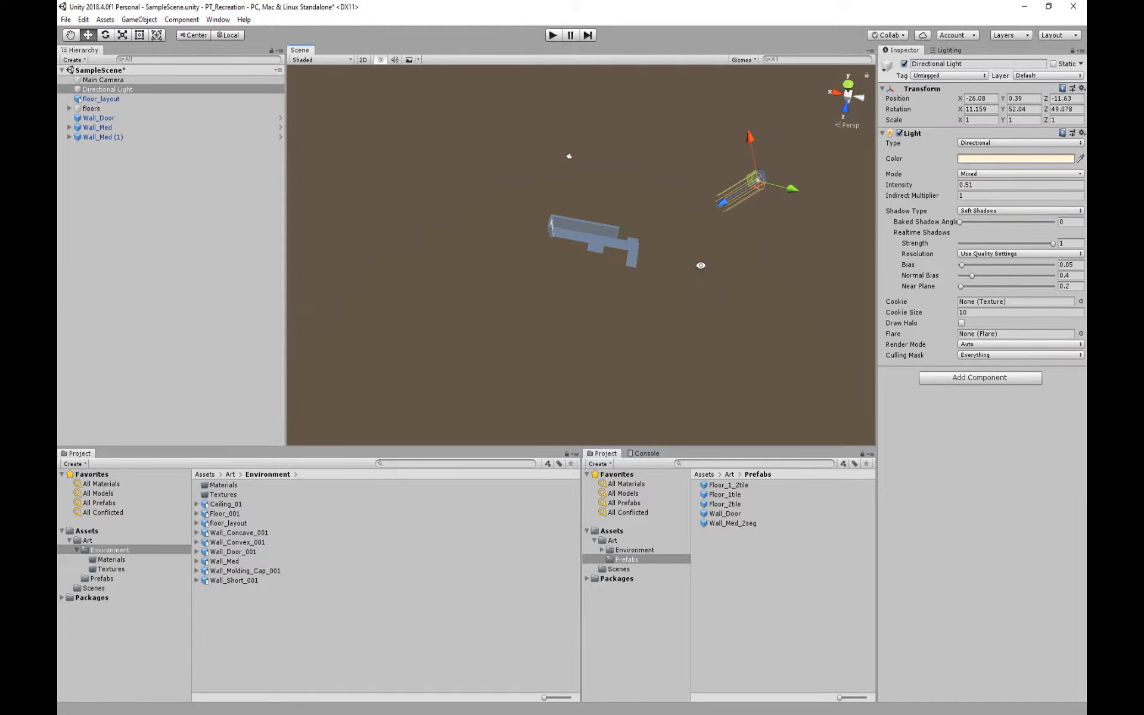
Rotate the Directional Light to about X 37, Y 96, Z 60 degrees and reposition it beside the floor layout
alt+right_drag(701, 265, 239, 178)
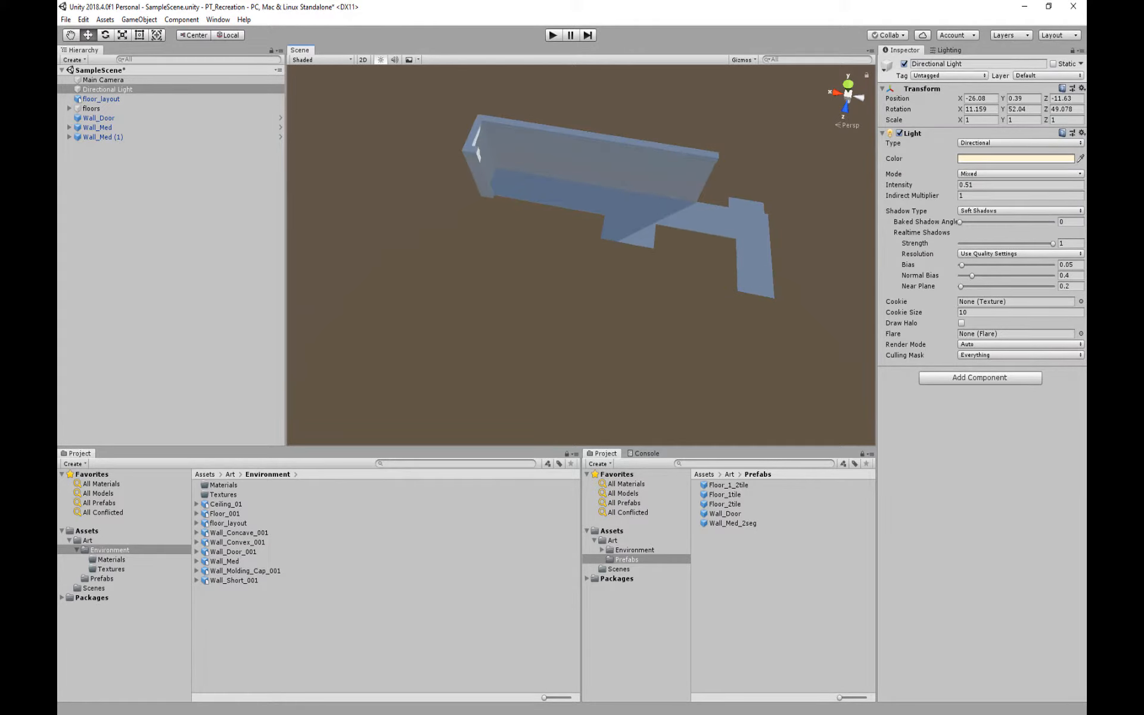
scroll(527, 341, down, 3)
middle_drag(527, 341, 492, 331)
middle_drag(679, 229, 578, 263)
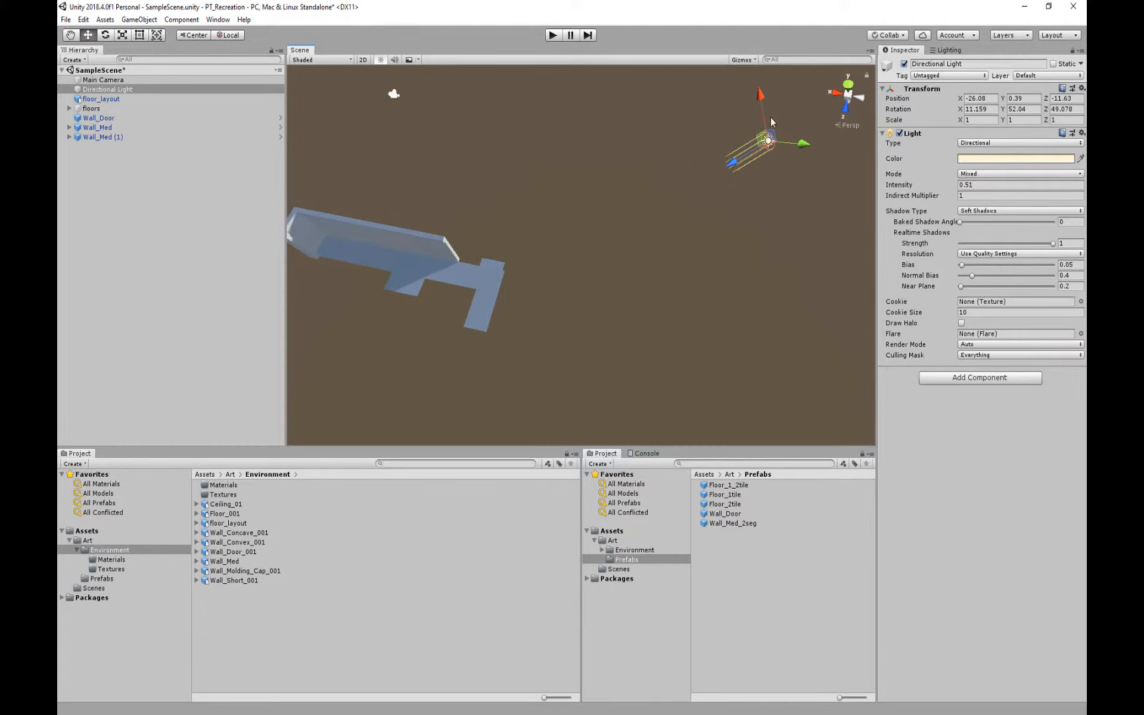
key(e)
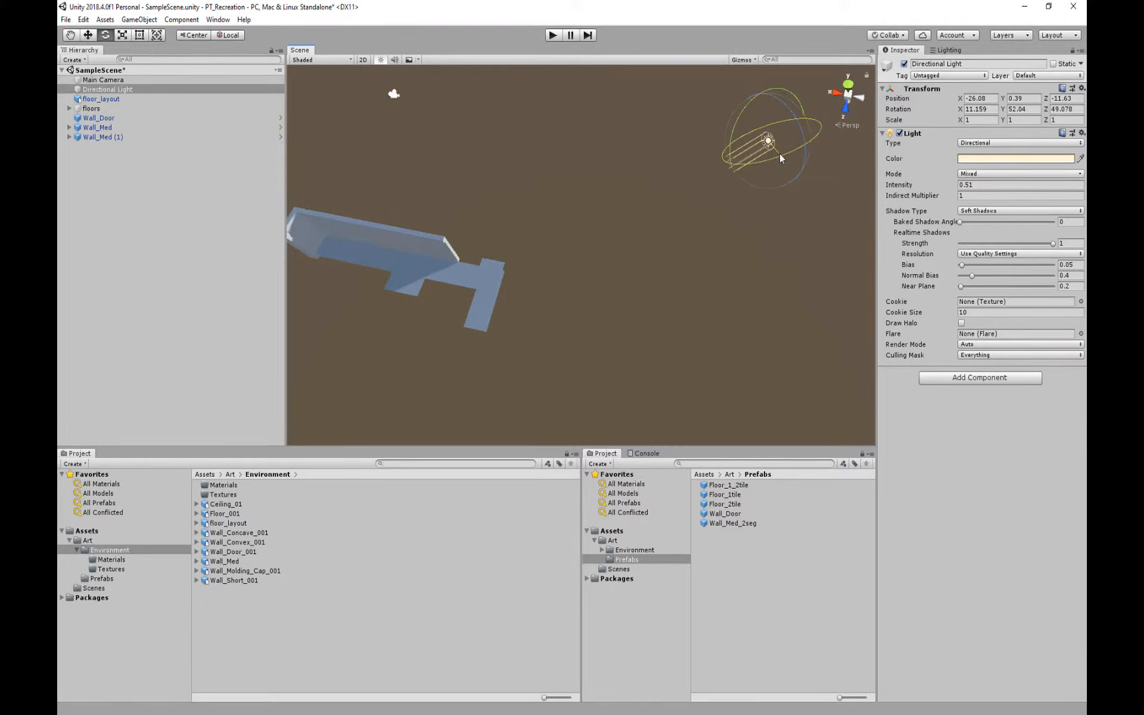
drag(779, 153, 696, 183)
key(w)
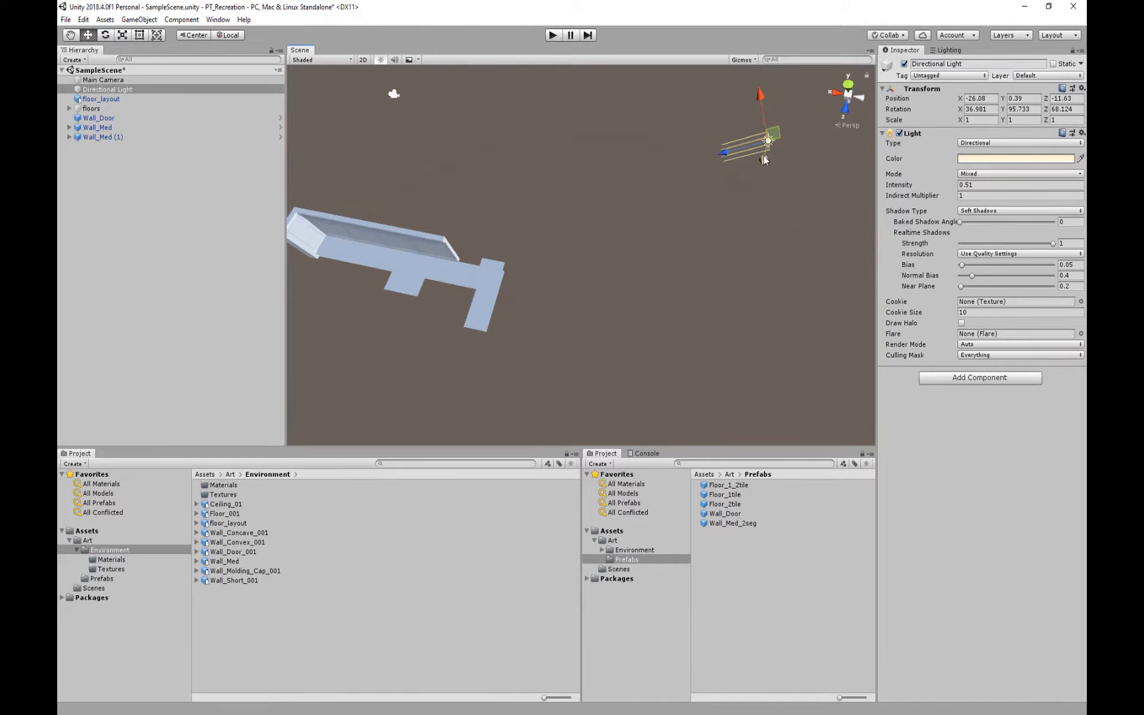
drag(763, 155, 733, 234)
Deselect the light and examine the lighting on the door wall, long wall, molding and baseboard up close
middle_drag(350, 246, 633, 405)
scroll(616, 190, up, 3)
scroll(547, 176, up, 7)
scroll(545, 181, up, 8)
click(635, 229)
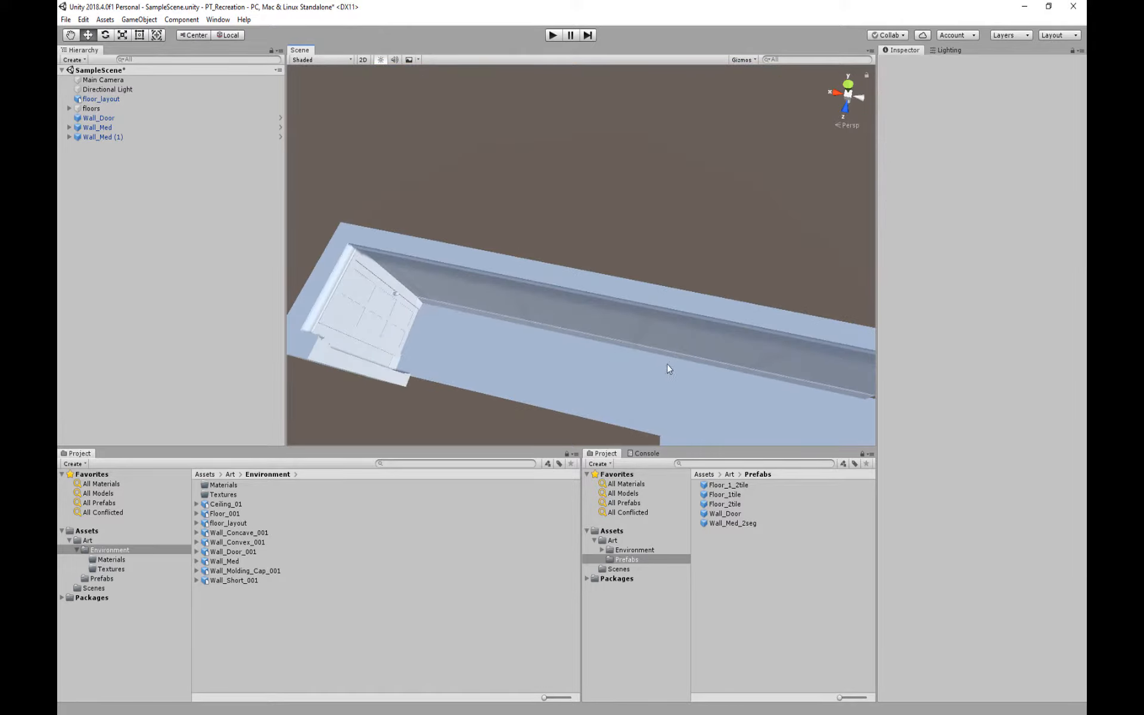
middle_drag(668, 364, 689, 281)
alt+drag(689, 281, 762, 195)
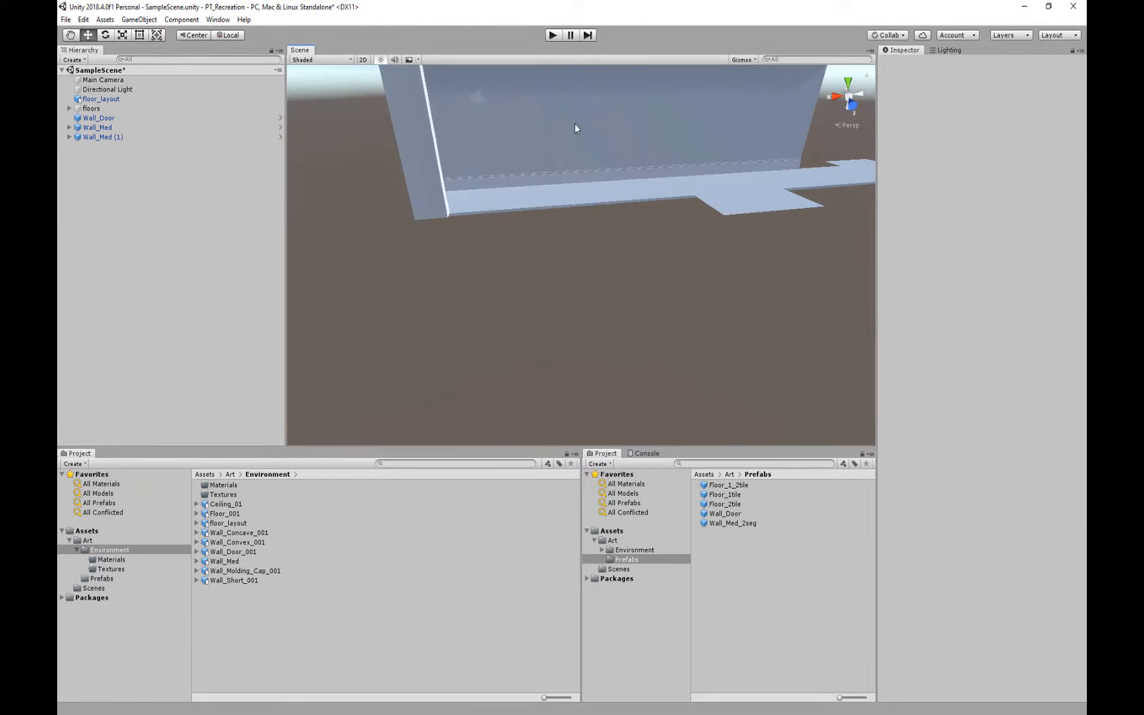
scroll(548, 127, up, 5)
scroll(534, 127, down, 4)
middle_drag(536, 131, 587, 230)
scroll(610, 308, up, 3)
scroll(589, 277, up, 6)
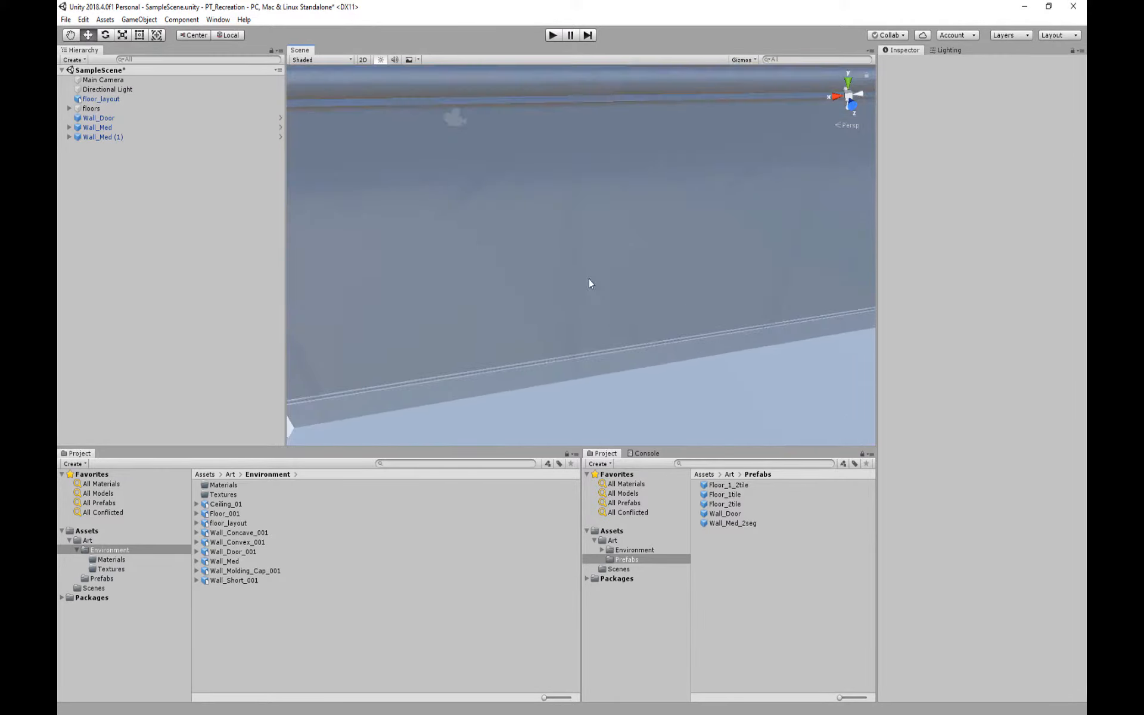
scroll(536, 282, down, 4)
middle_drag(569, 276, 432, 340)
scroll(577, 237, down, 2)
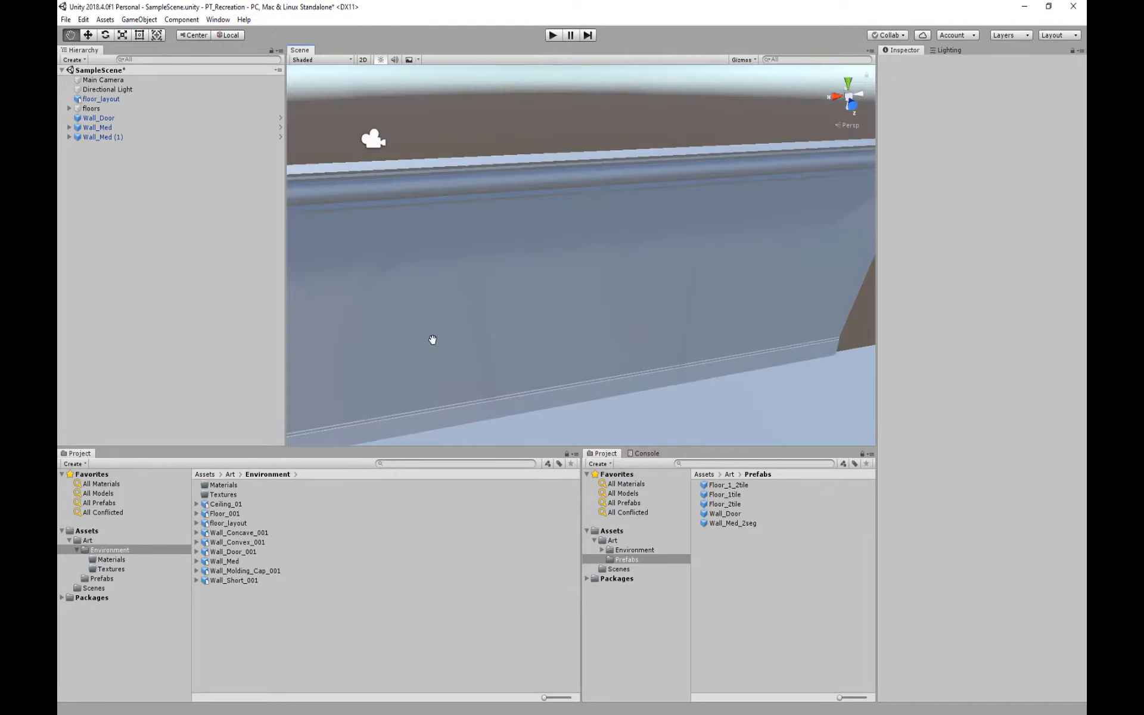
Move the Main Camera to Z 0.16 by the door and rotate it to about -96 degrees on Y, facing down the hallway
scroll(431, 339, down, 4)
scroll(717, 292, down, 2)
alt+right_drag(717, 292, 666, 30)
click(474, 195)
alt+right_drag(621, 237, 609, 711)
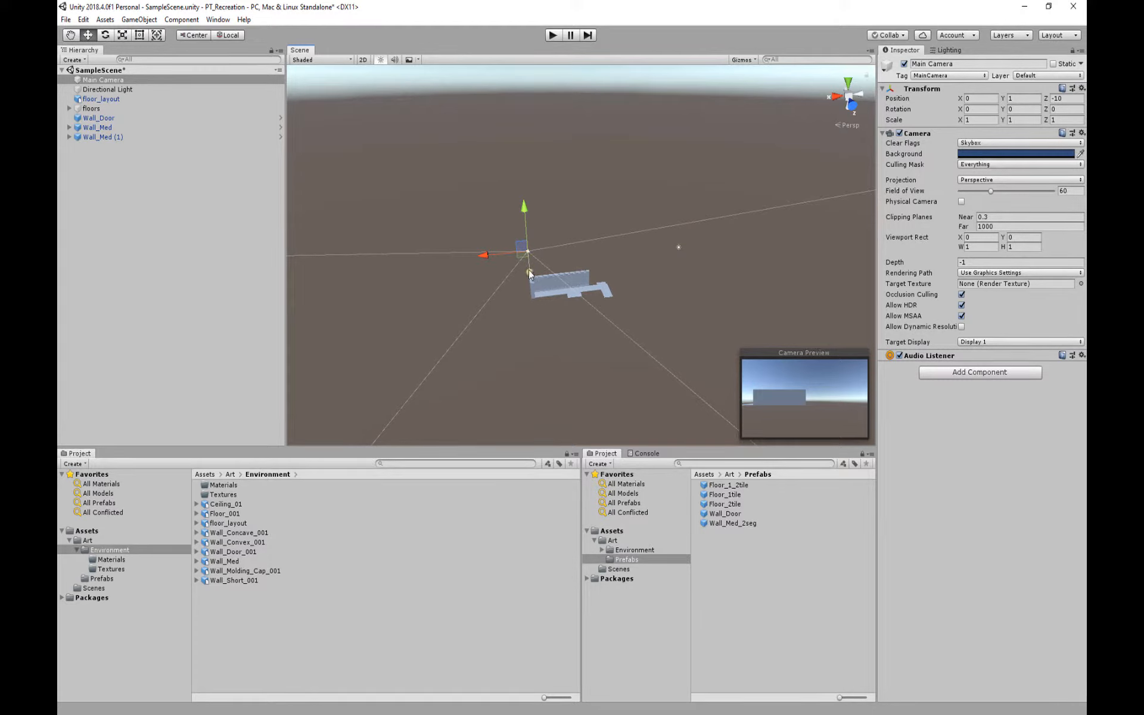
drag(530, 274, 548, 322)
key(e)
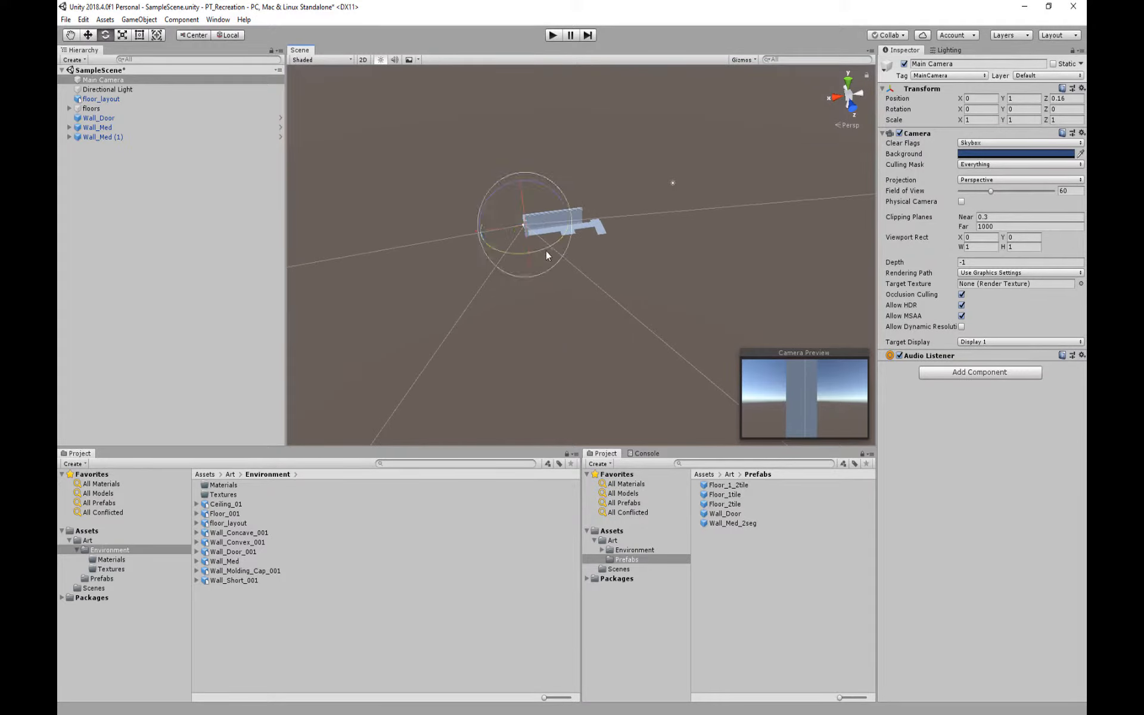
drag(539, 248, 684, 218)
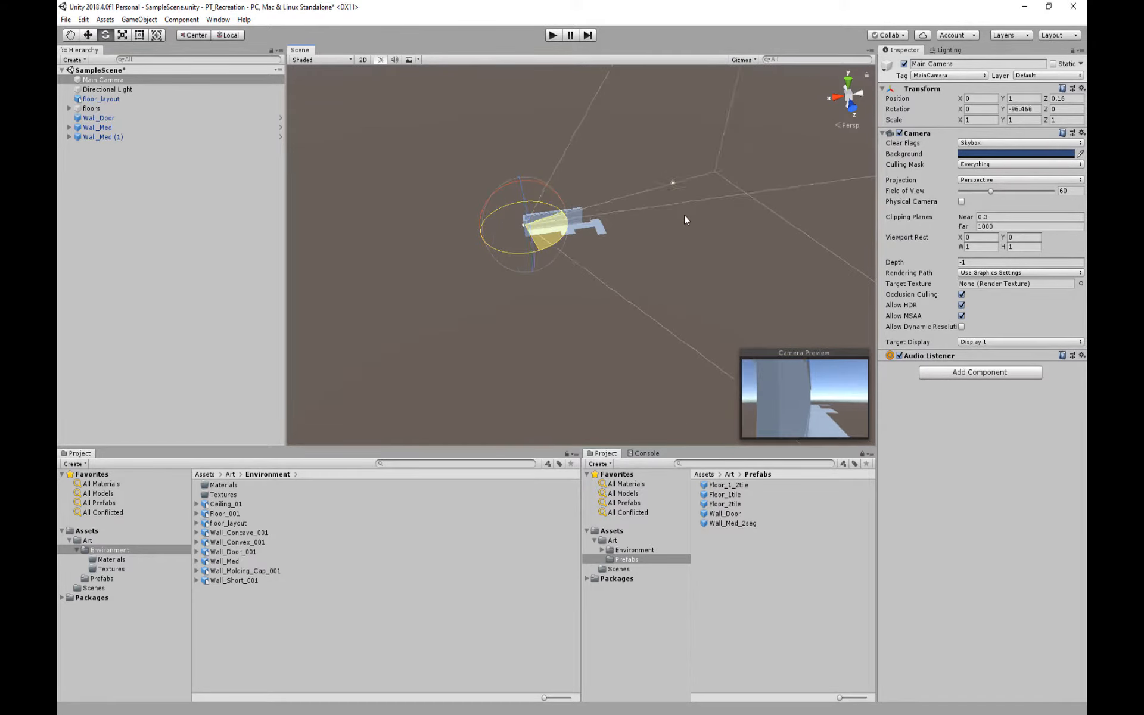
Shift the Main Camera slightly away from the door wall to about X -0.94, Z 0.05
middle_drag(522, 255, 505, 313)
key(f)
middle_drag(577, 247, 517, 307)
scroll(507, 354, up, 5)
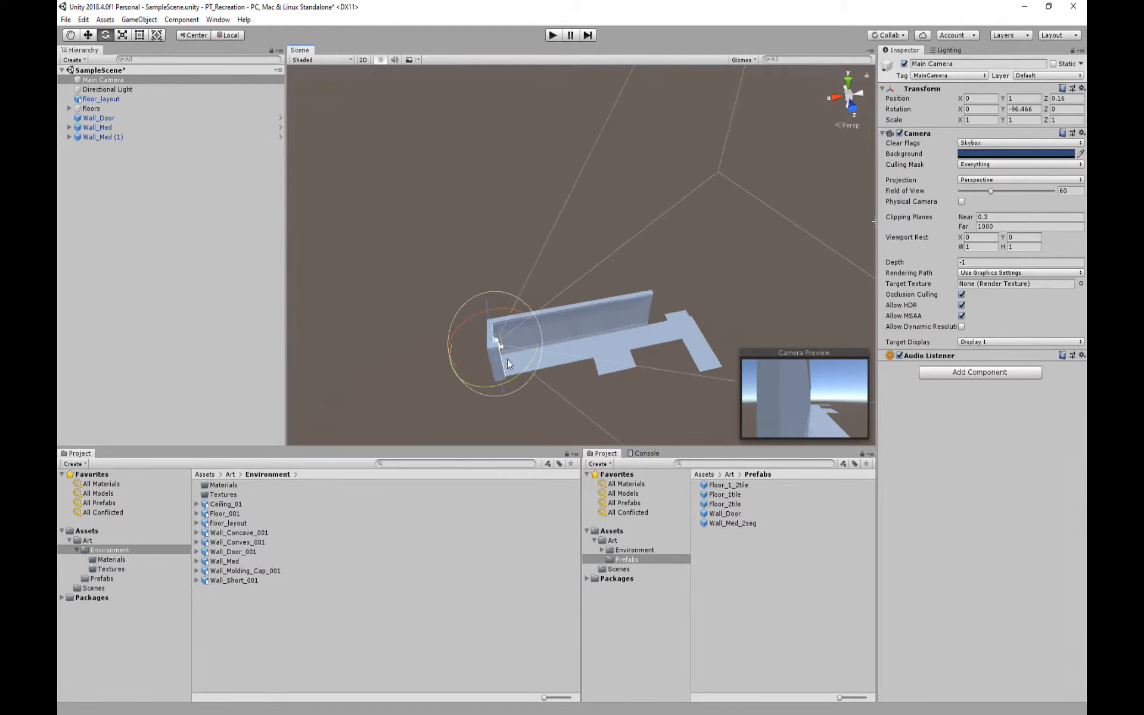
middle_drag(506, 359, 497, 325)
key(w)
mouse_move(543, 301)
mouse_down()
mouse_move(559, 292)
mouse_move(559, 301)
mouse_up()
Slide the Main Camera away from the long wall toward the hallway's centre, to about X -1, Z 0.57
alt+right_drag(560, 301, 467, 357)
alt+drag(429, 356, 613, 340)
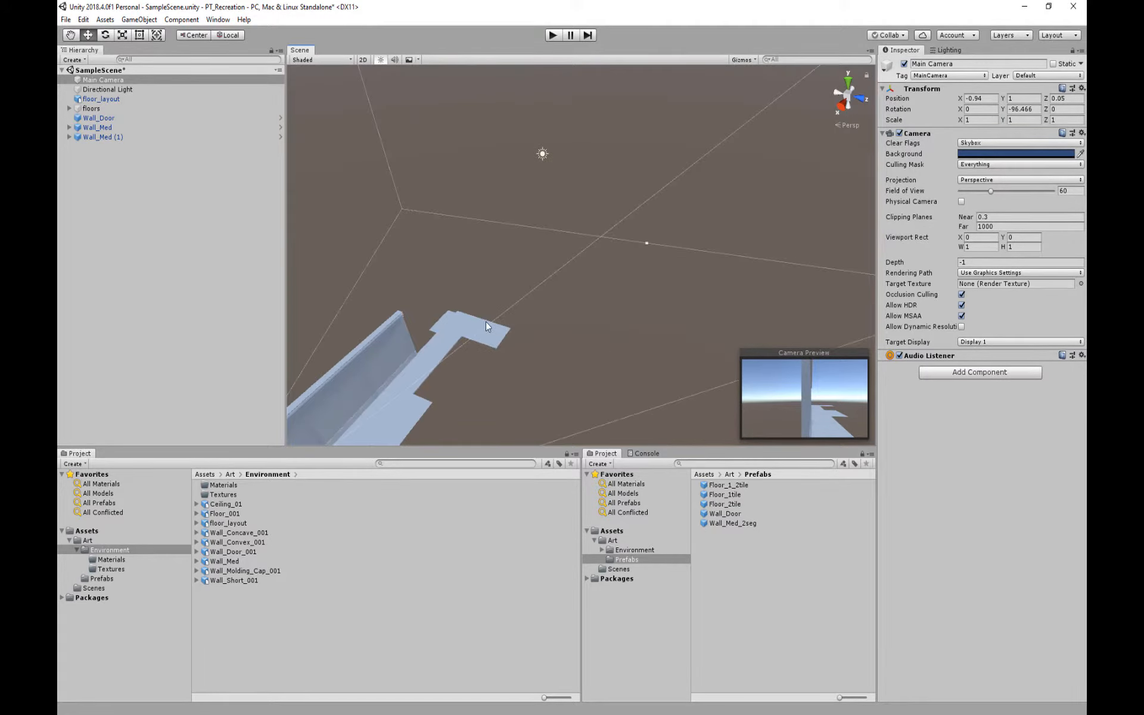
middle_drag(485, 320, 740, 170)
middle_drag(630, 318, 584, 361)
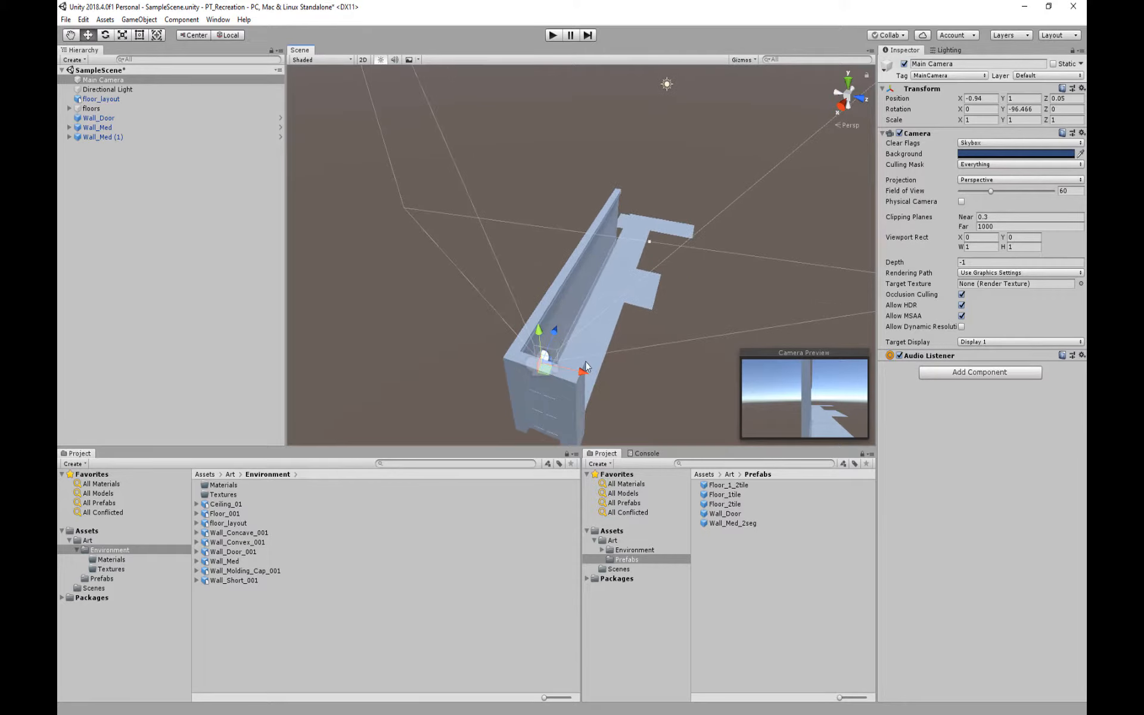
drag(578, 370, 599, 373)
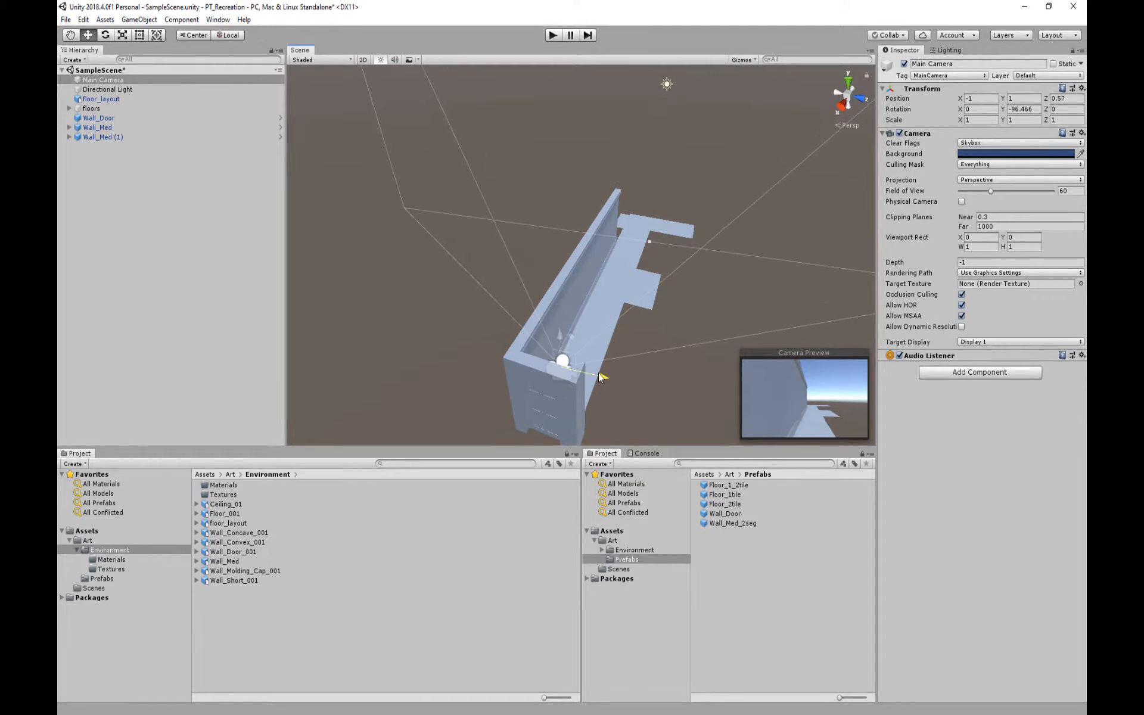
Create an empty object in the scene and name it Walls
right_drag(639, 268, 590, 265)
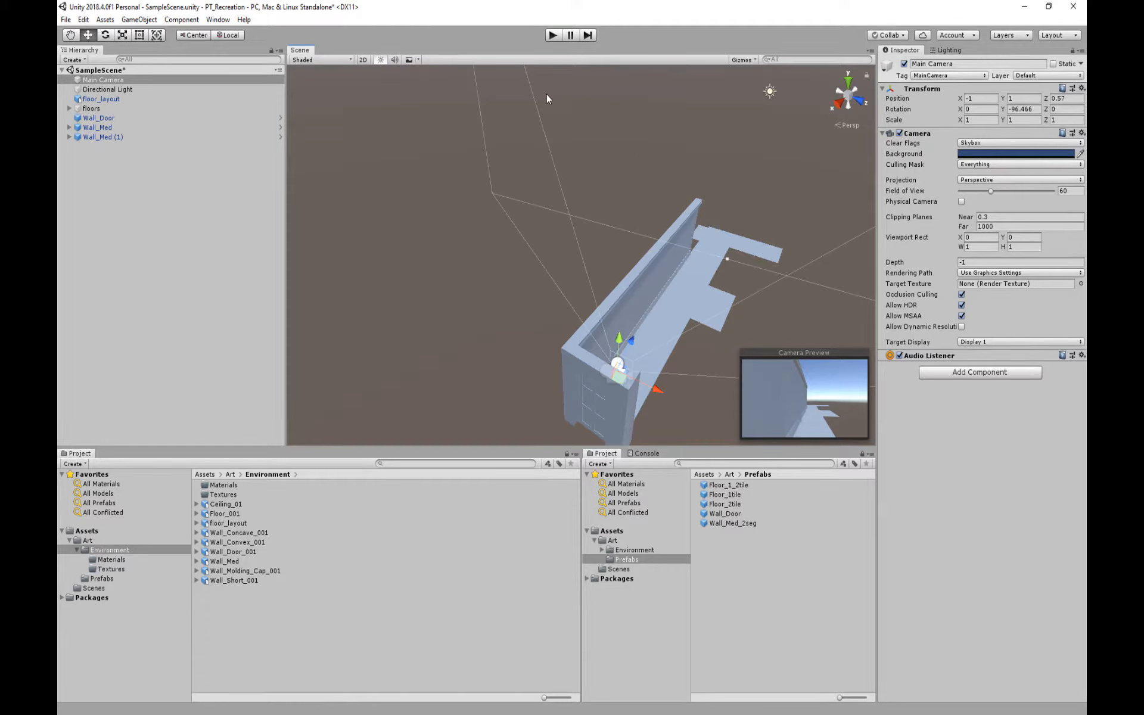
right_drag(623, 275, 509, 262)
click(539, 317)
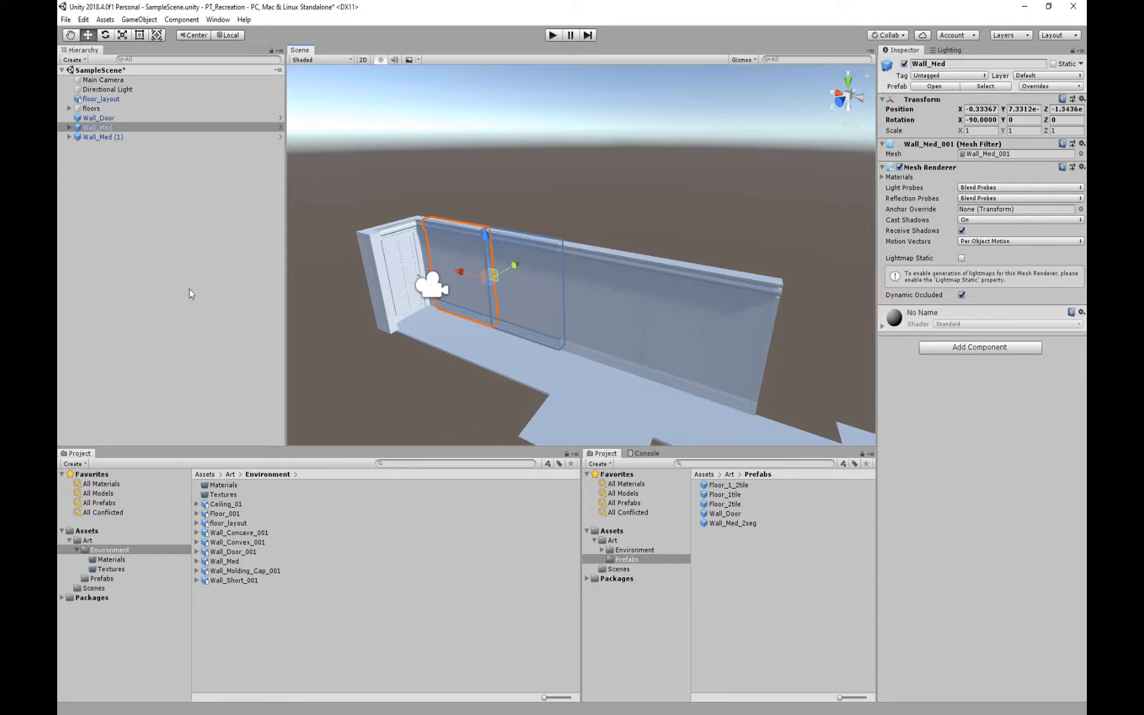
right_click(142, 205)
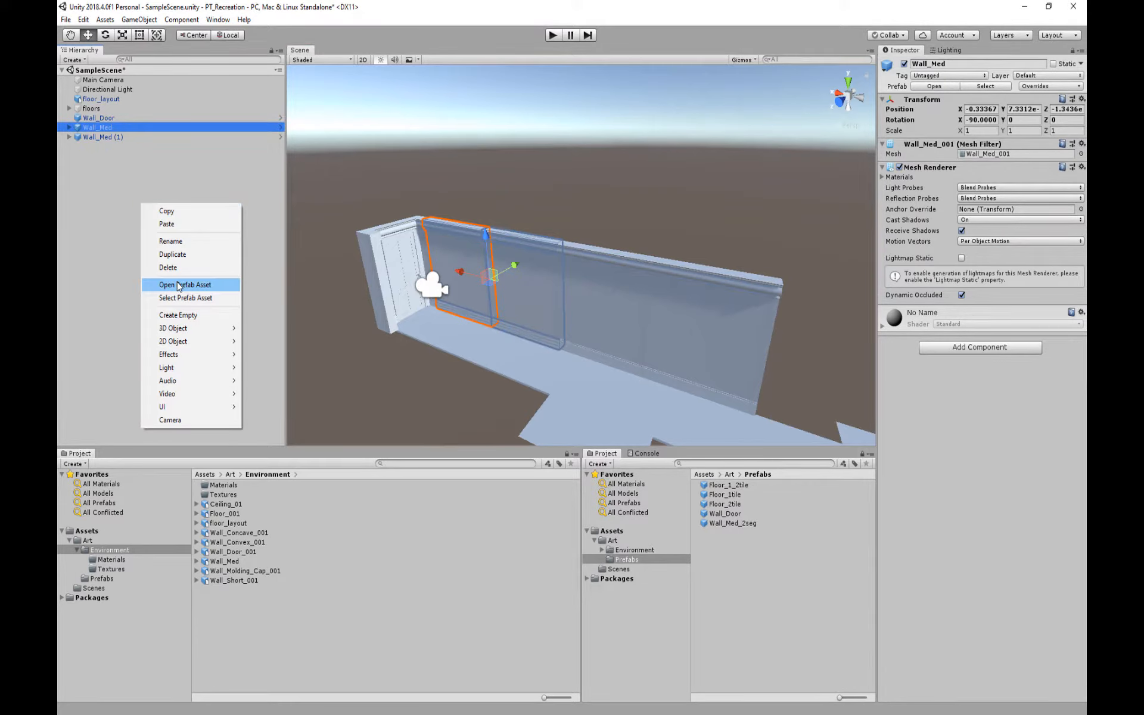
click(186, 315)
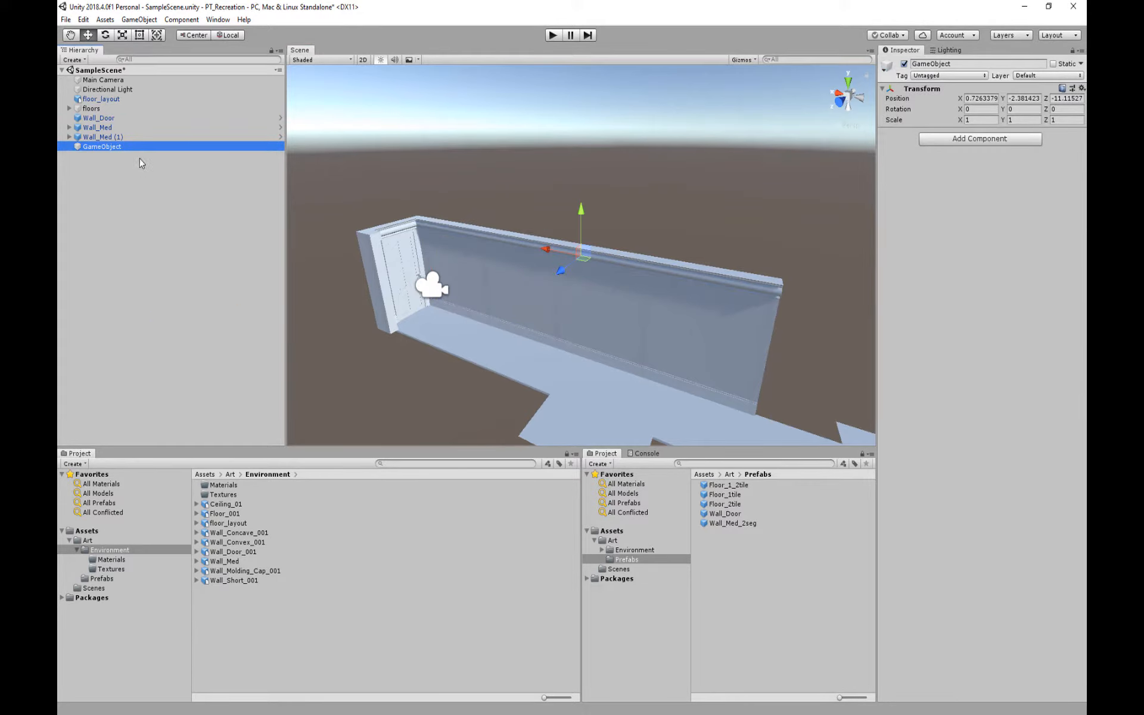
click(113, 149)
text(e)
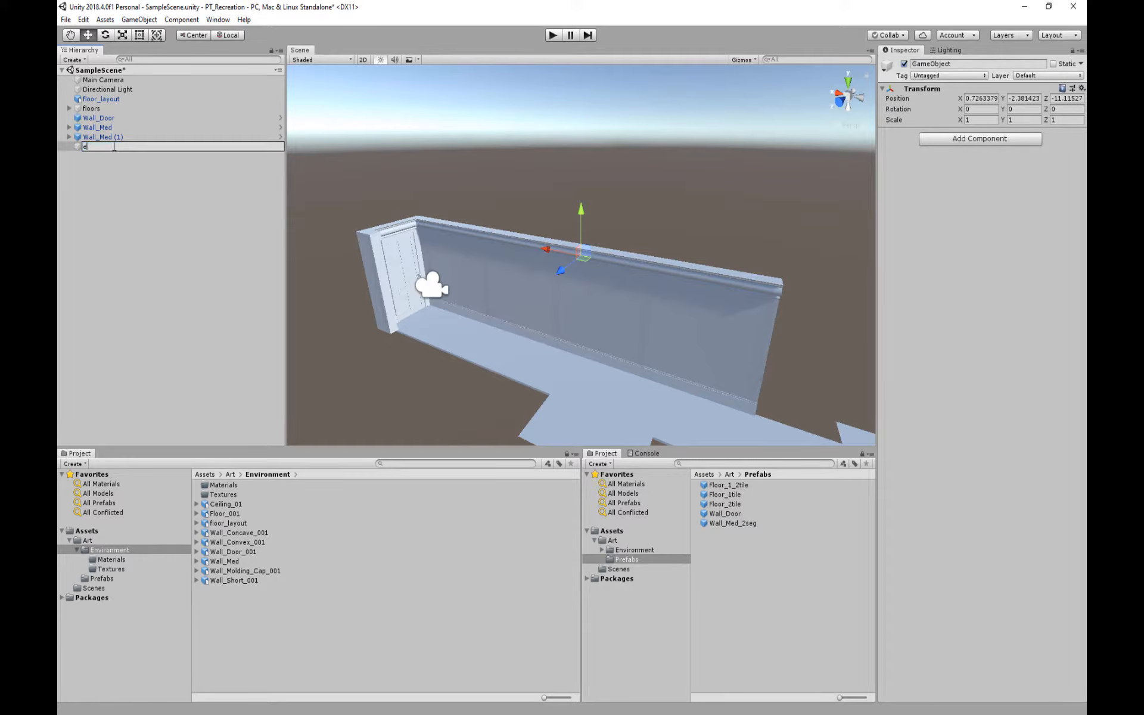
key(BackSpace)
text(Walls)
key(Return)
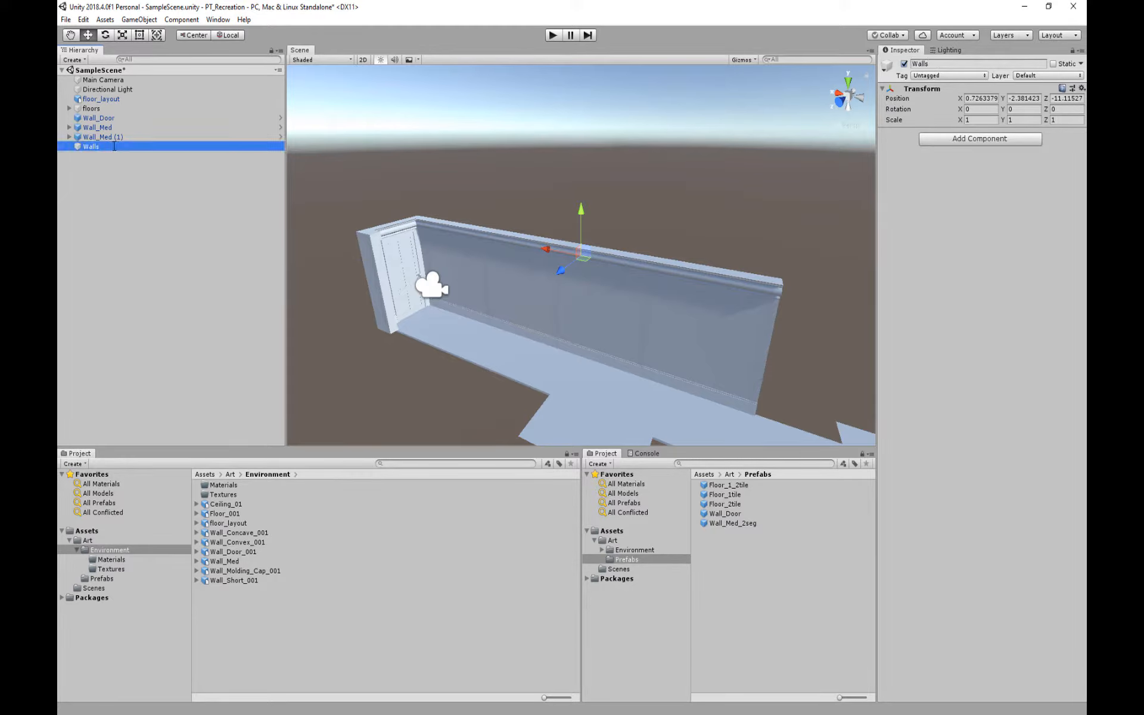
Add an instance of the Wall_Med_2seg prefab to the scene at the root of the hierarchy
click(92, 137)
shift+click(95, 128)
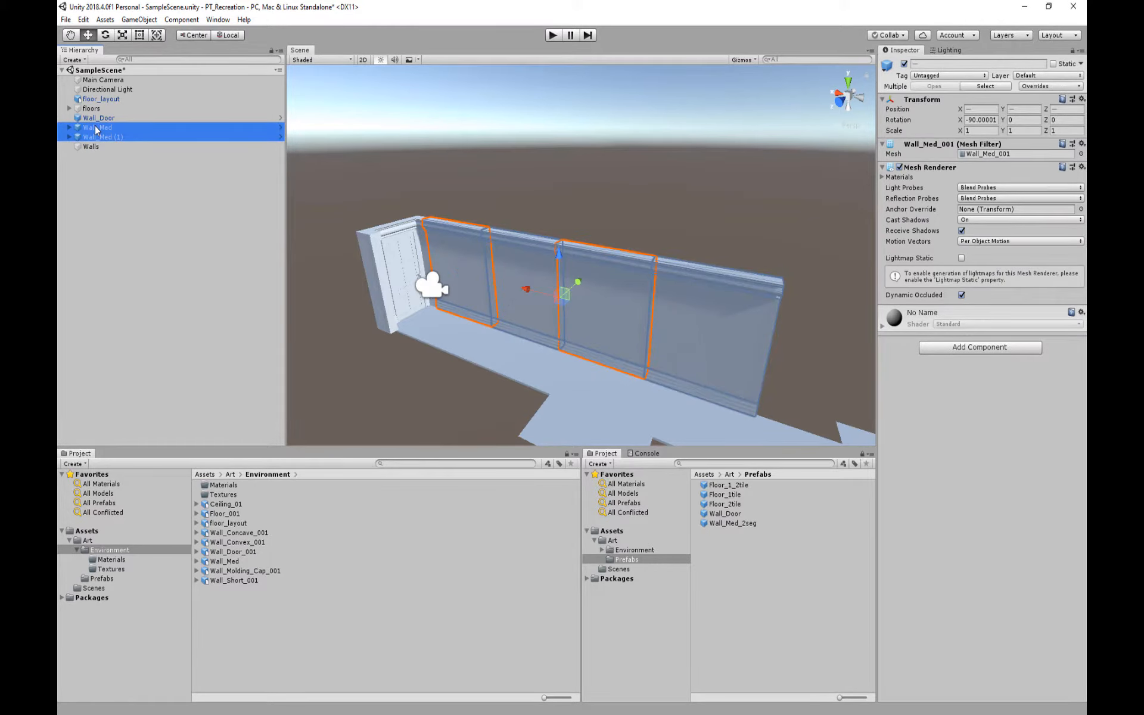
drag(715, 523, 130, 241)
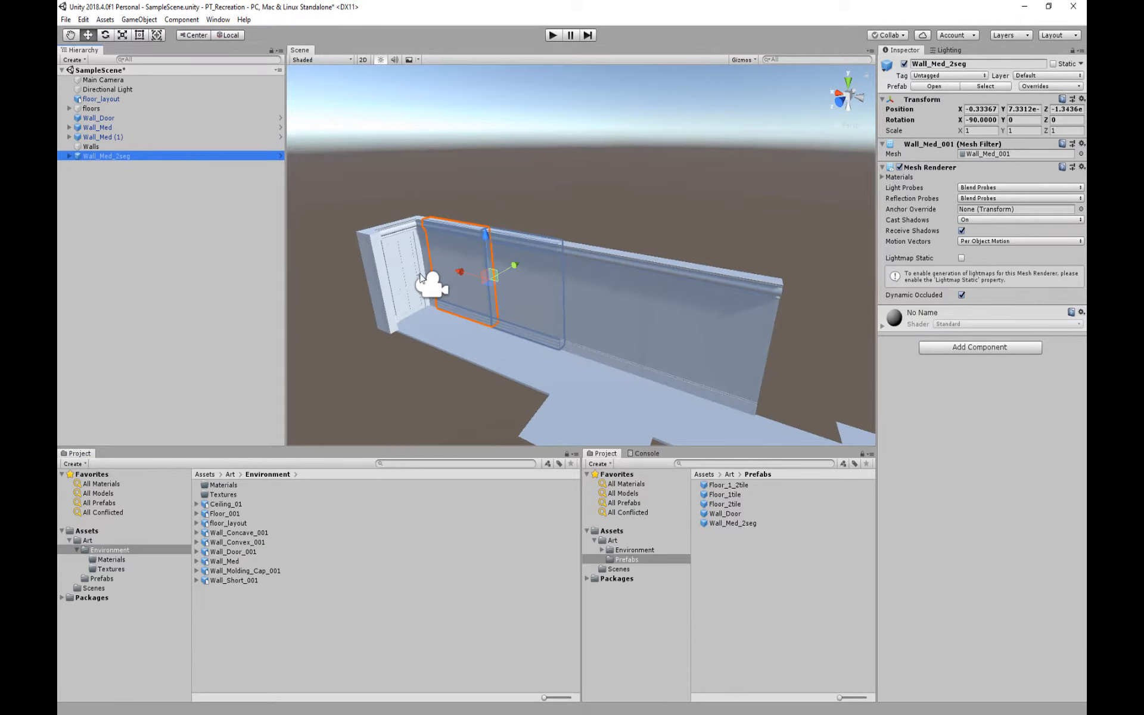
Delete the old Wall_Med and Wall_Med (1) instances, leaving the new Wall_Med_2seg selected
click(587, 256)
shift+click(709, 281)
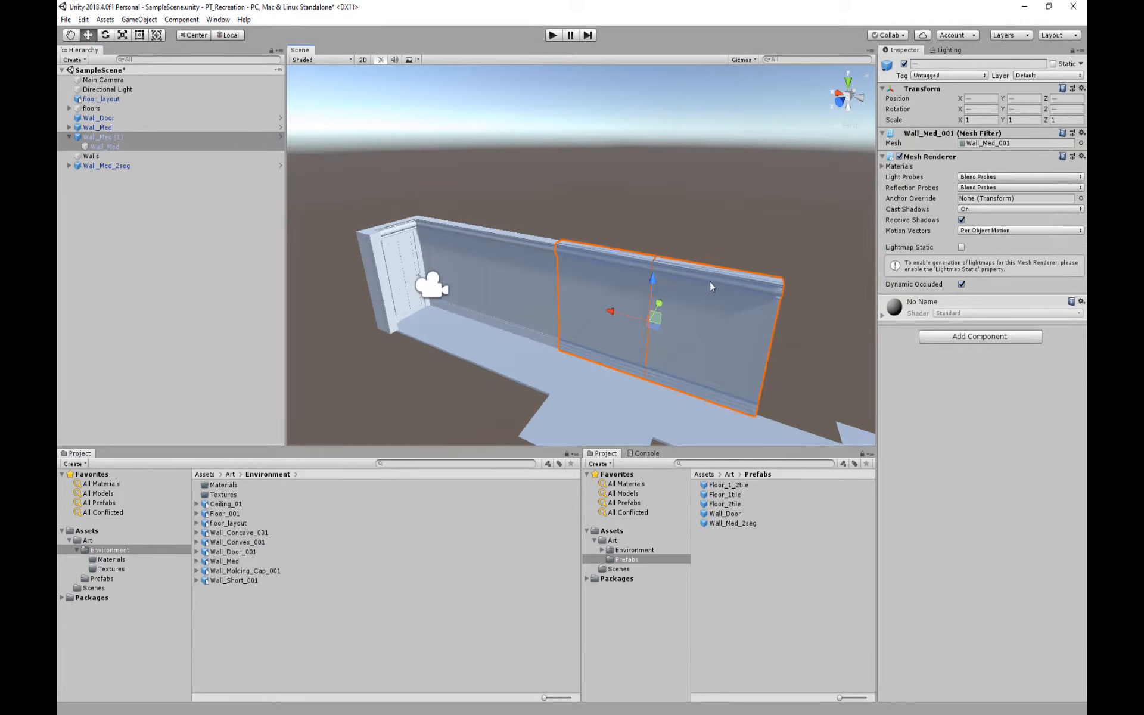
click(100, 128)
shift+click(103, 137)
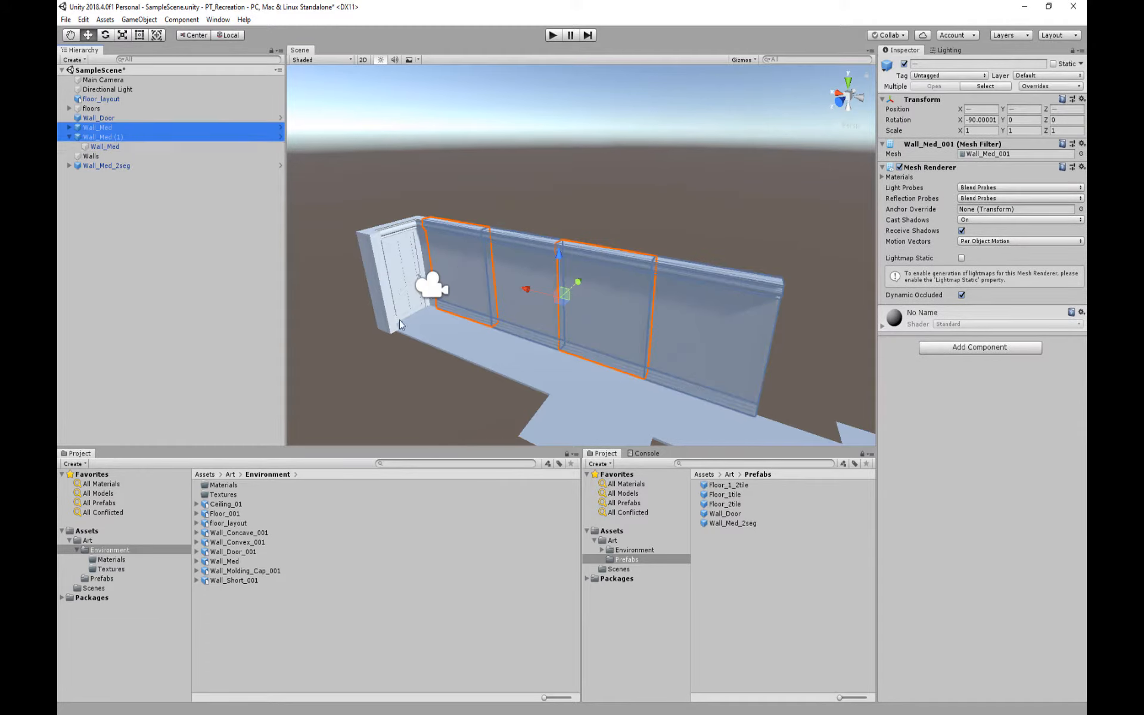
key(Delete)
click(106, 137)
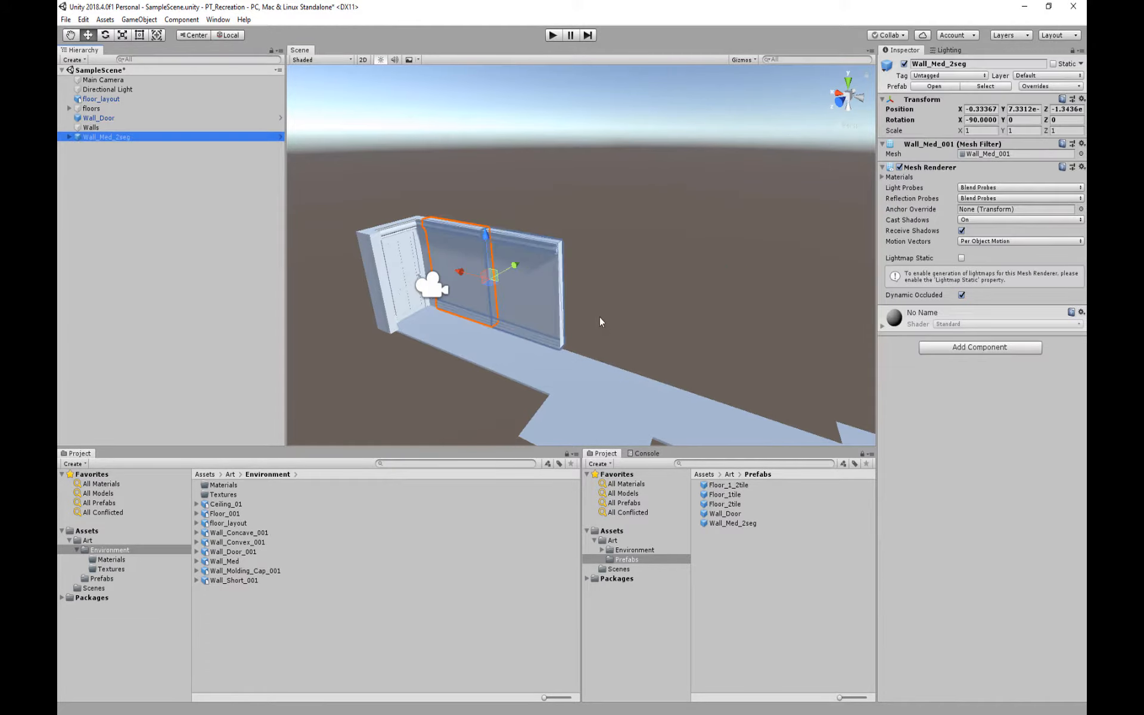
Vertex-snap the top corner of Wall_Med_2seg to the adjoining corner of the door wall
middle_drag(599, 316, 608, 336)
middle_drag(700, 428, 557, 227)
scroll(582, 262, up, 8)
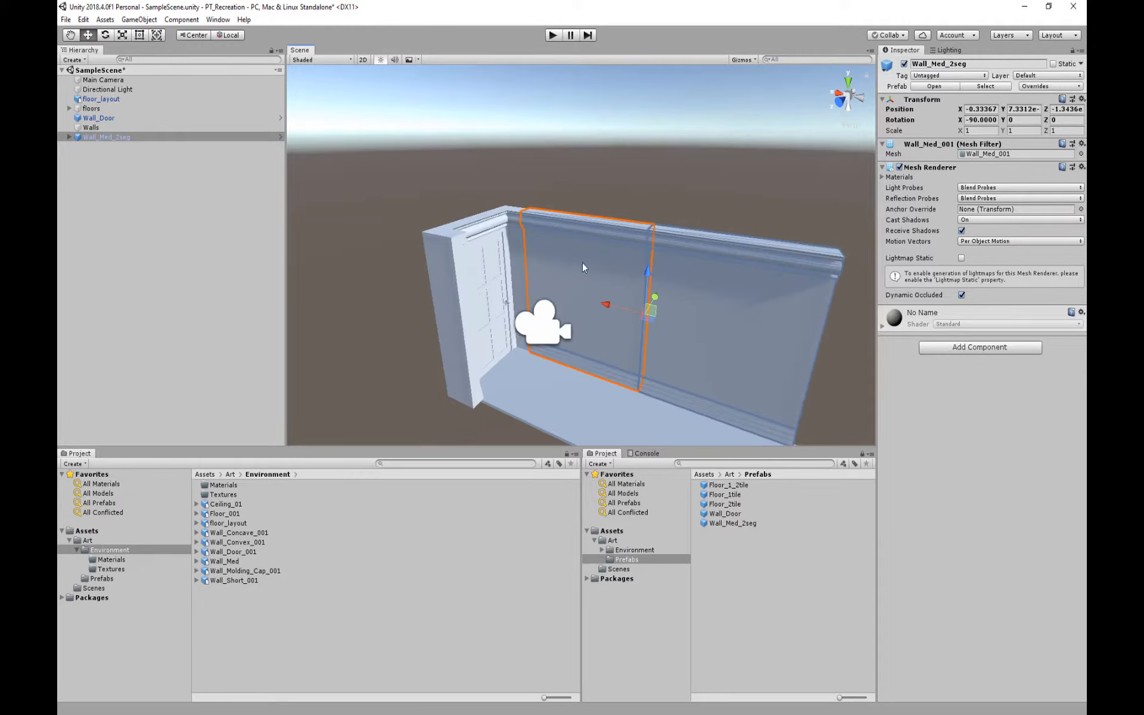
scroll(431, 189, up, 6)
middle_drag(419, 183, 560, 276)
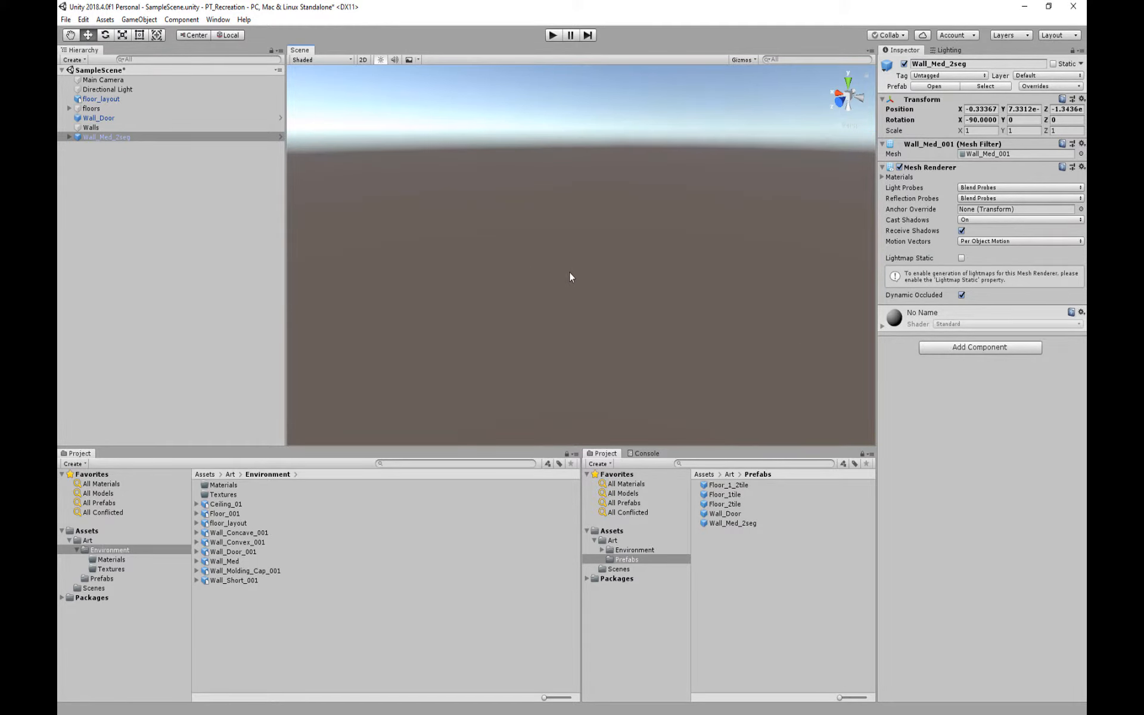
scroll(602, 274, down, 6)
middle_drag(635, 280, 535, 299)
scroll(513, 304, up, 3)
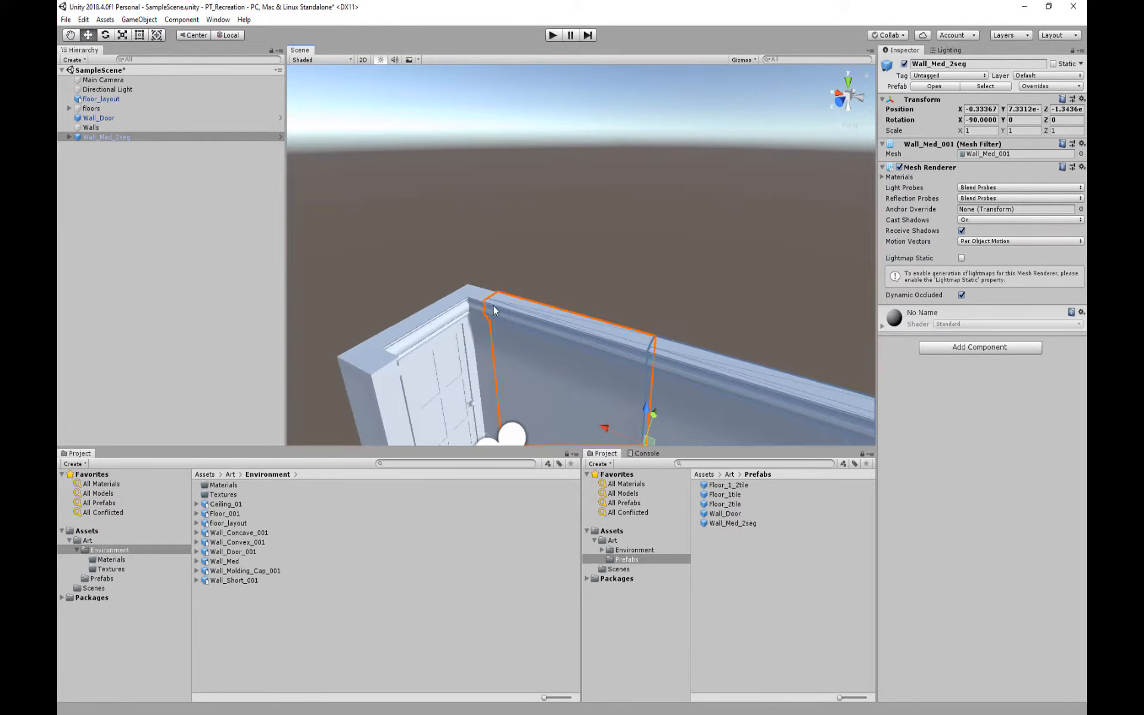
key(v)
mouse_move(484, 302)
mouse_down()
mouse_move(517, 312)
mouse_move(481, 304)
mouse_up()
Check the corner joint up close and vertex-snap the wall's inner molding edge onto the door wall's molding edge again
scroll(395, 356, up, 5)
middle_drag(395, 356, 530, 280)
scroll(579, 325, down, 6)
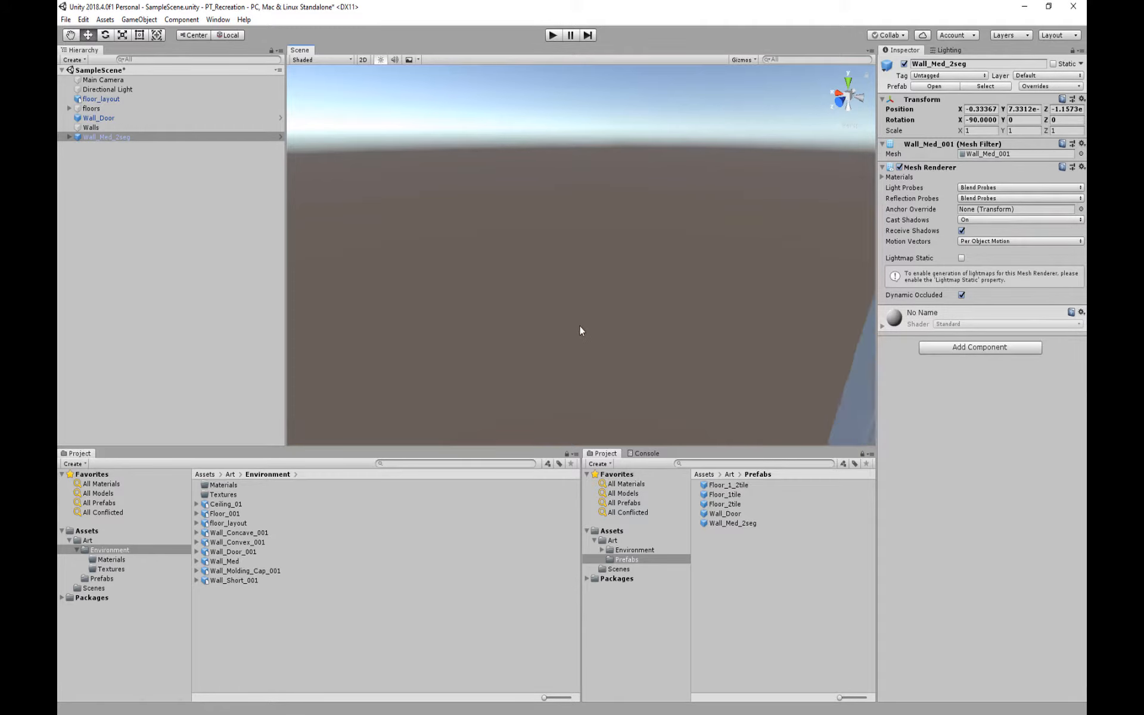
scroll(516, 340, up, 3)
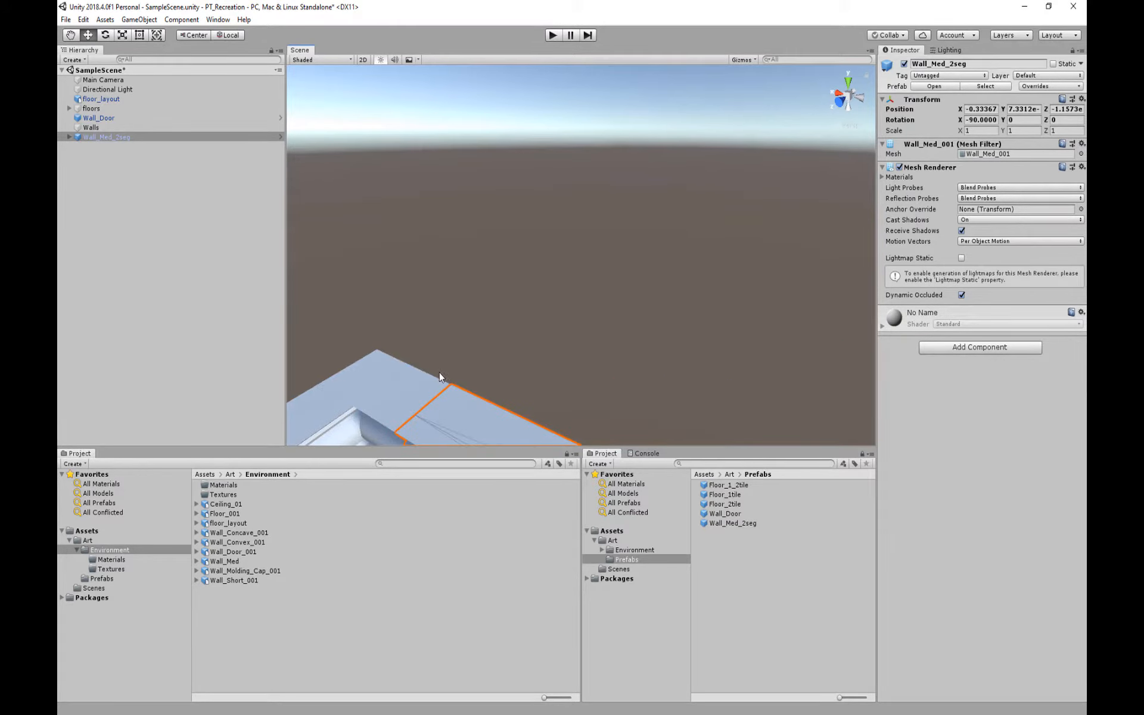
middle_drag(439, 376, 462, 355)
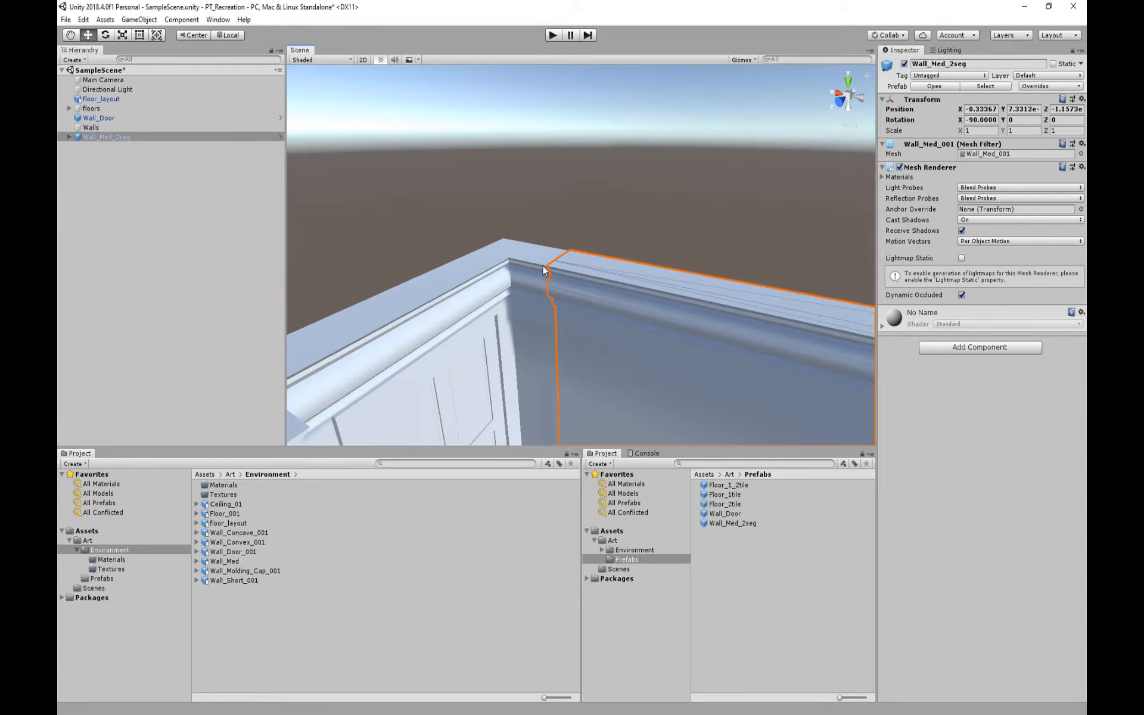
key(v)
mouse_move(551, 268)
mouse_down()
mouse_move(556, 277)
mouse_move(545, 268)
mouse_up()
scroll(626, 315, down, 5)
scroll(680, 330, down, 5)
middle_drag(733, 350, 648, 342)
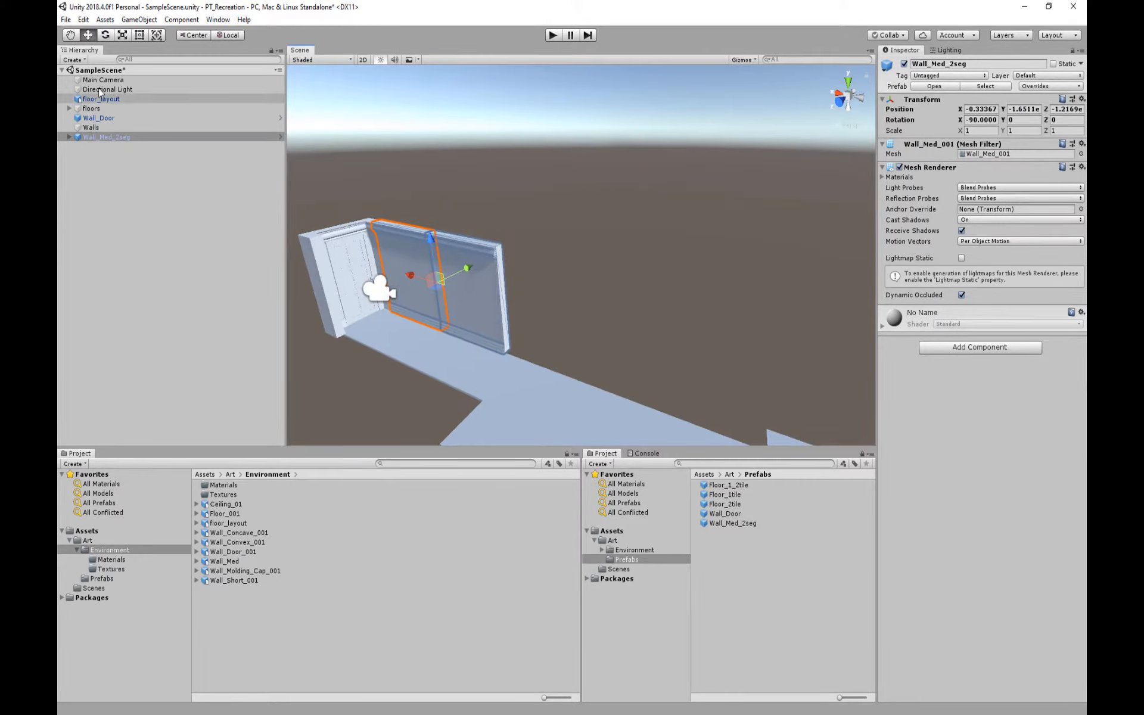
Duplicate Wall_Med_2seg and parent both wall pieces under the Walls object
click(108, 136)
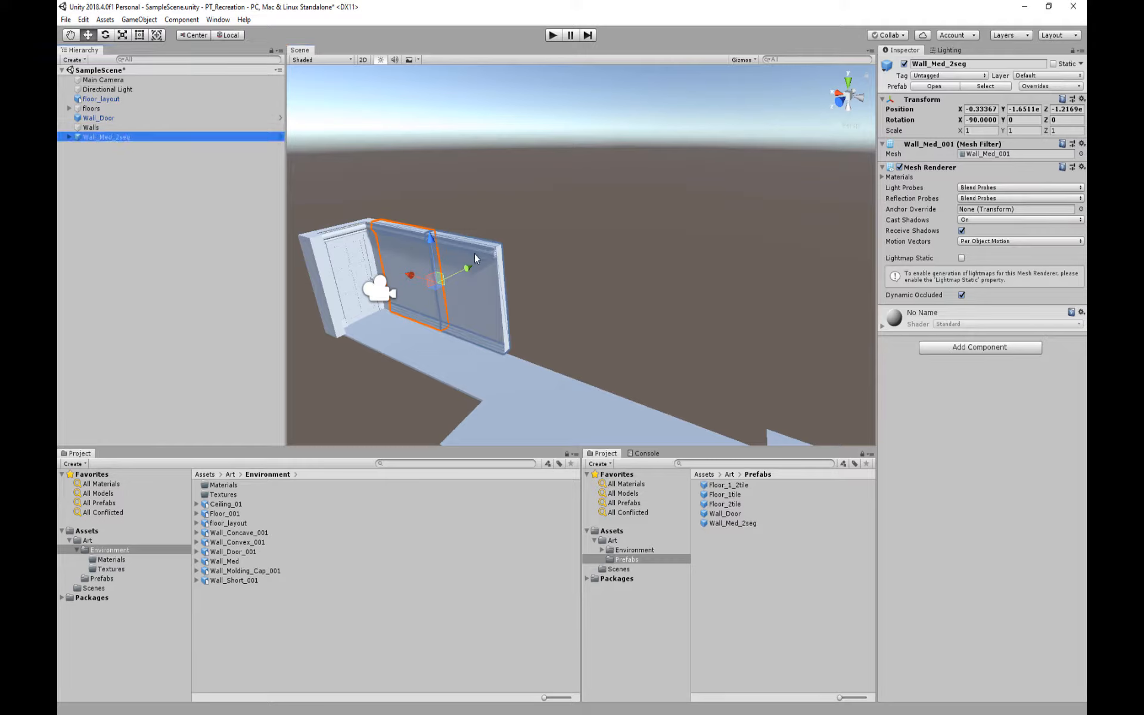
key(ctrl+d)
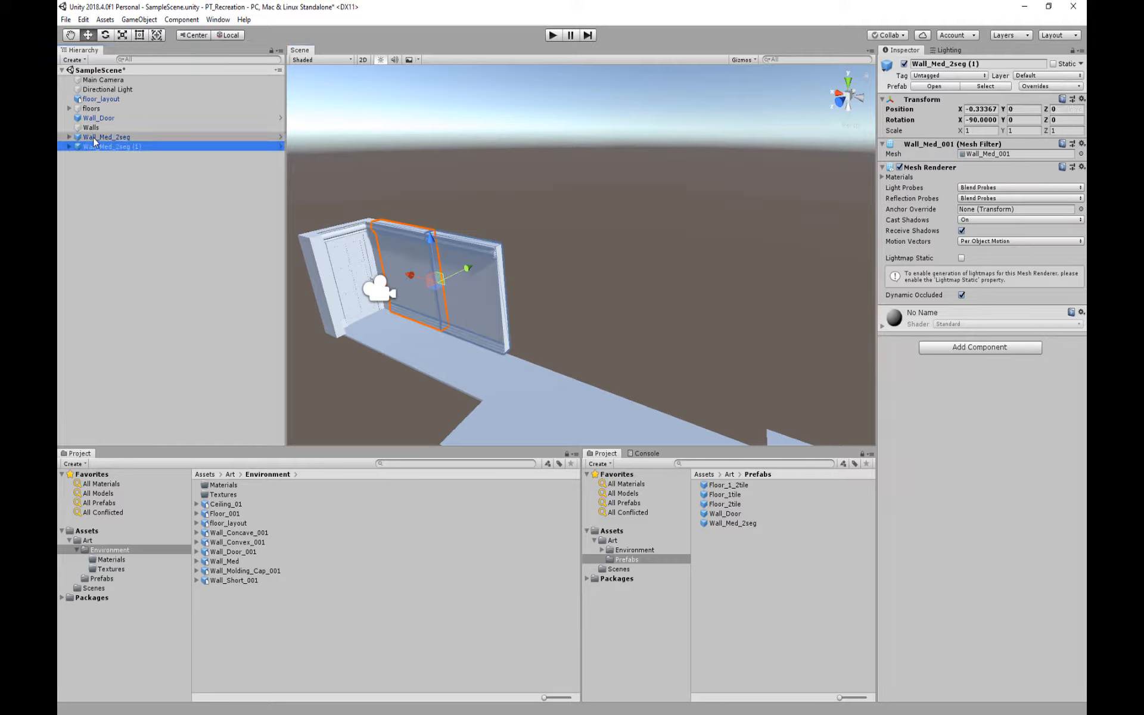
shift+click(94, 138)
click(97, 141)
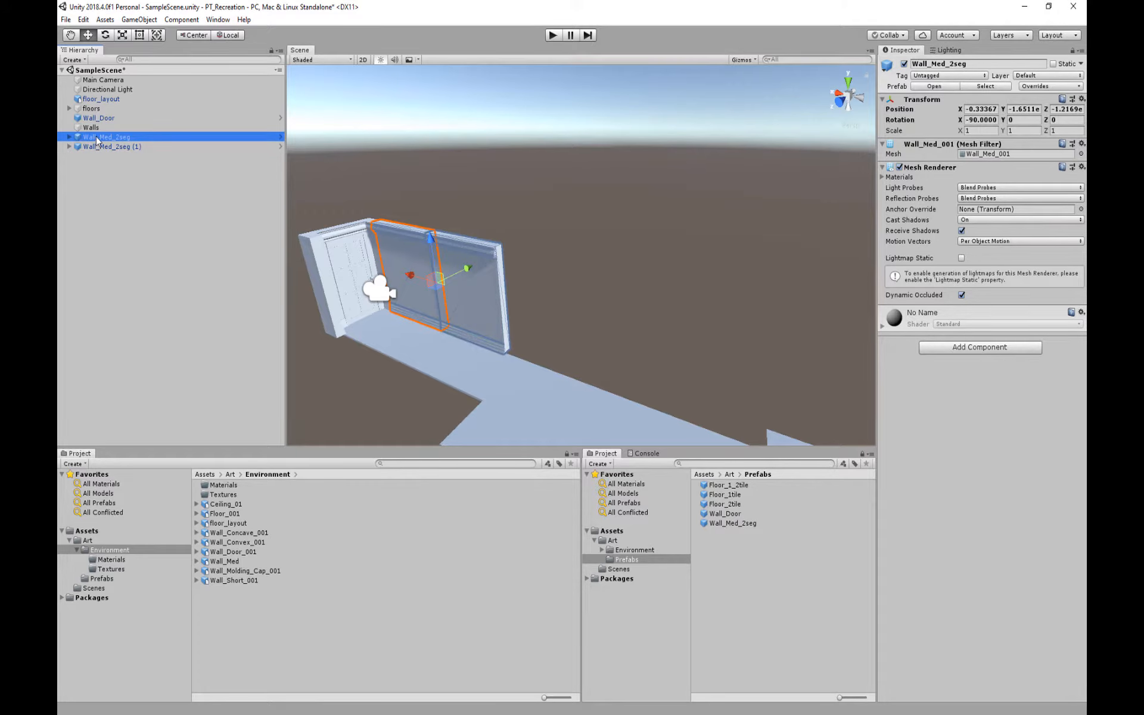
shift+click(95, 145)
drag(95, 143, 94, 128)
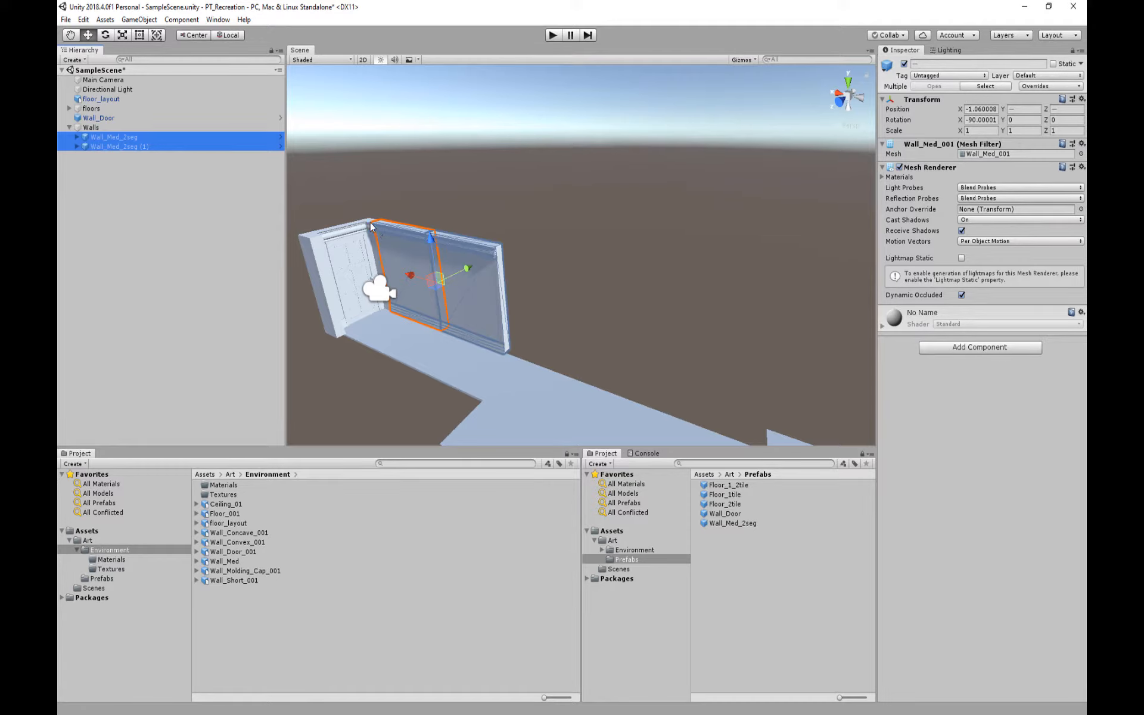
Move the duplicate wall down the hallway and vertex-snap it to the far end of the first wall at X -5.06
drag(372, 223, 386, 253)
click(408, 278)
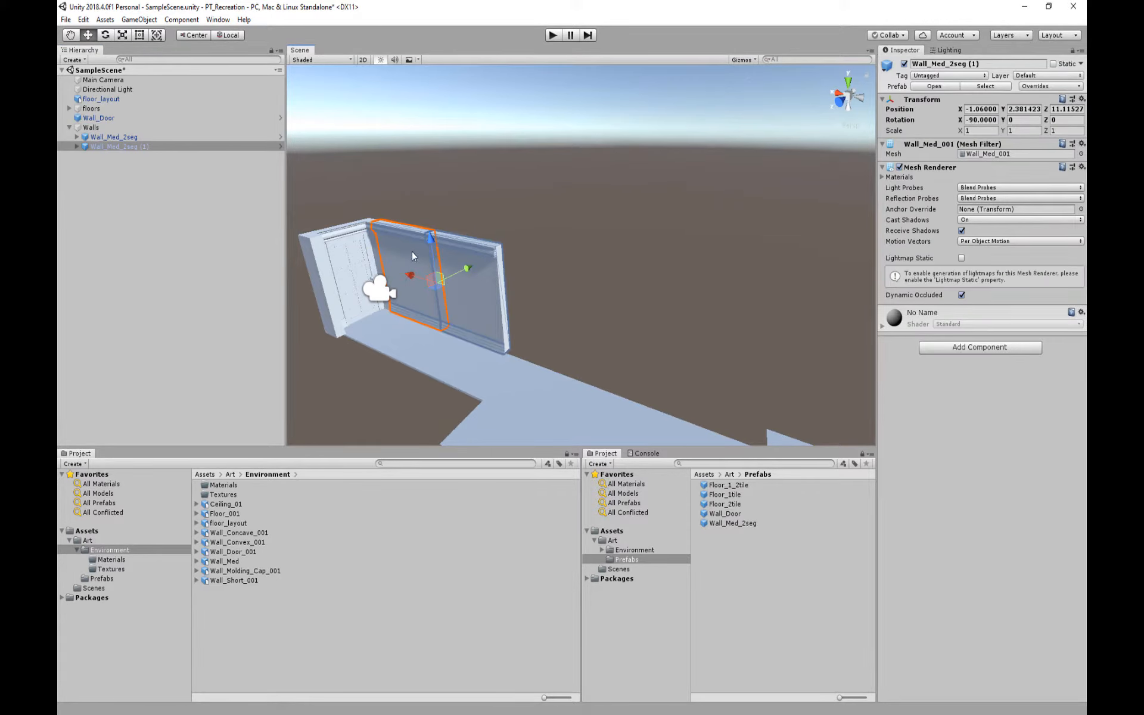
drag(410, 274, 515, 326)
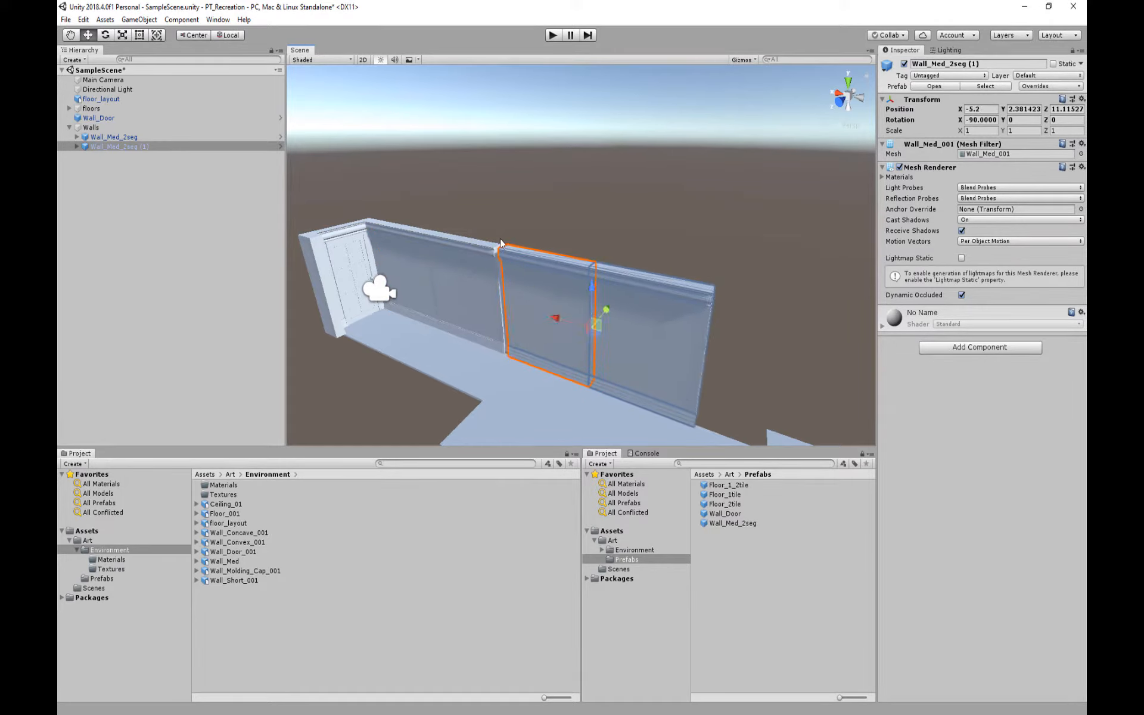
key(v)
drag(497, 252, 491, 248)
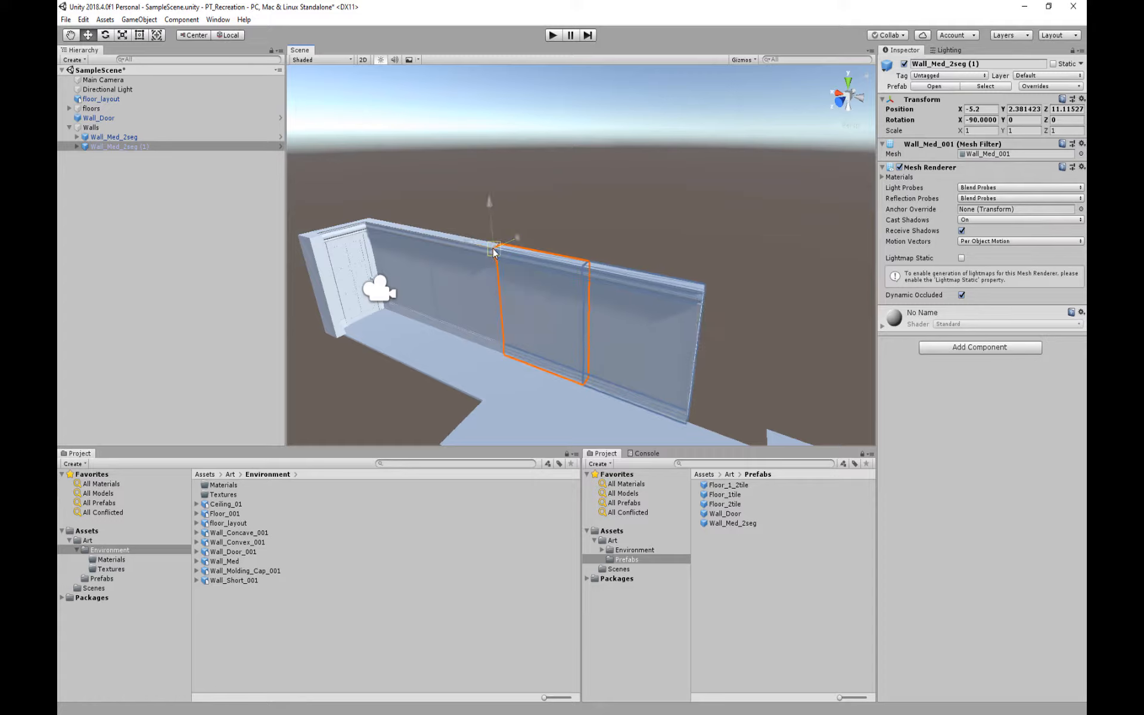
scroll(490, 268, up, 6)
middle_drag(344, 242, 417, 235)
scroll(406, 235, down, 7)
scroll(561, 282, down, 4)
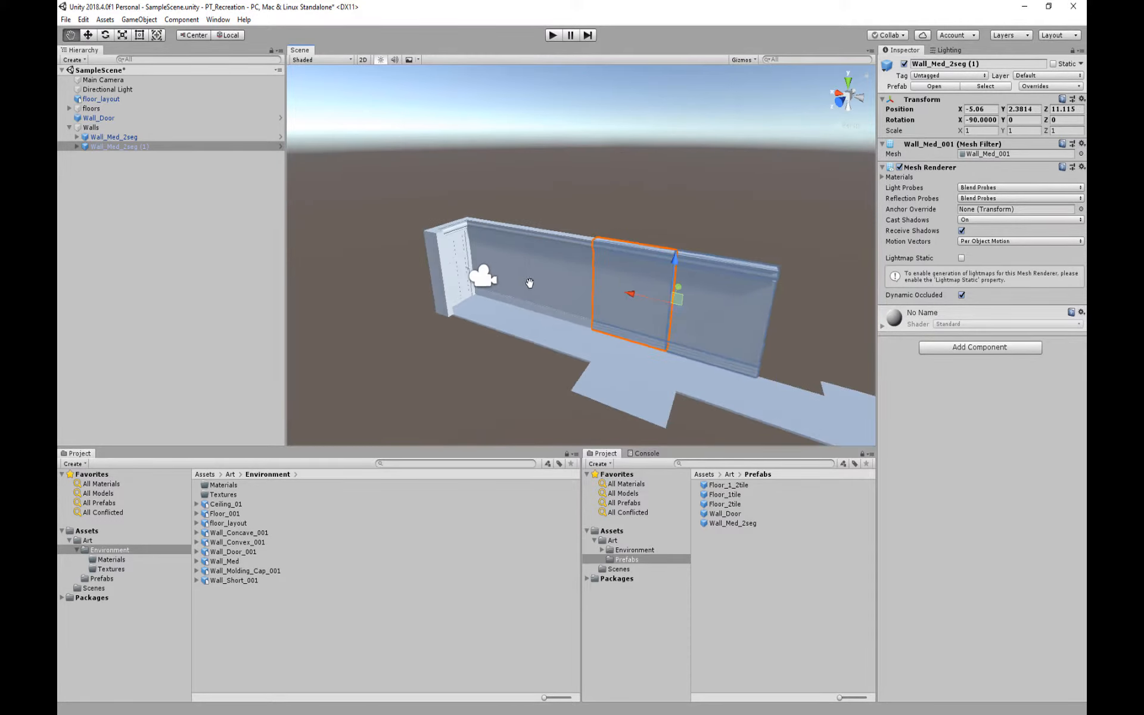
Duplicate the wall piece next to the door and set the copy's Y rotation to 180
middle_drag(528, 282, 443, 274)
click(486, 289)
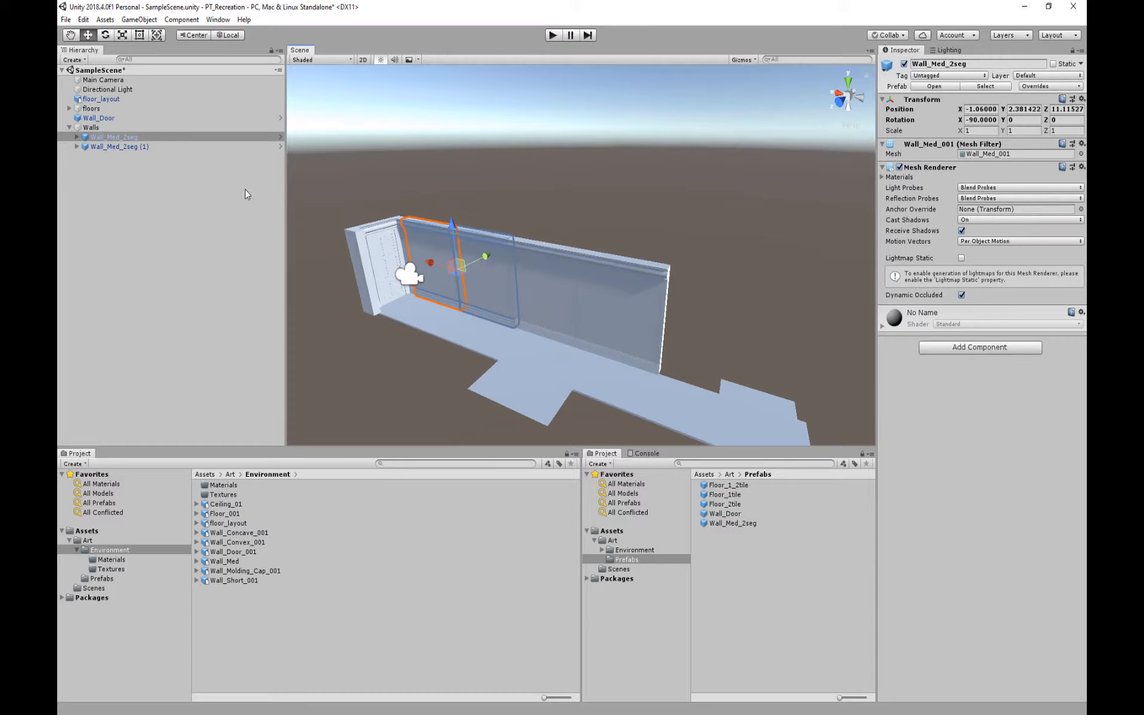
key(ctrl+d)
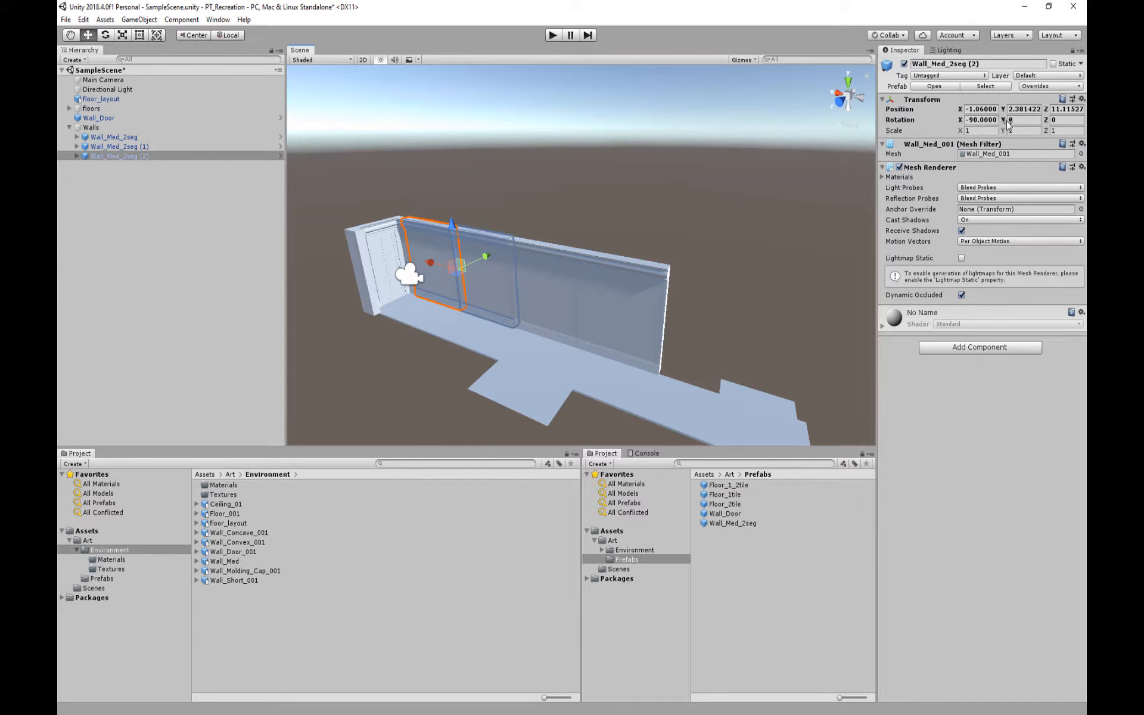
drag(1003, 122, 544, 310)
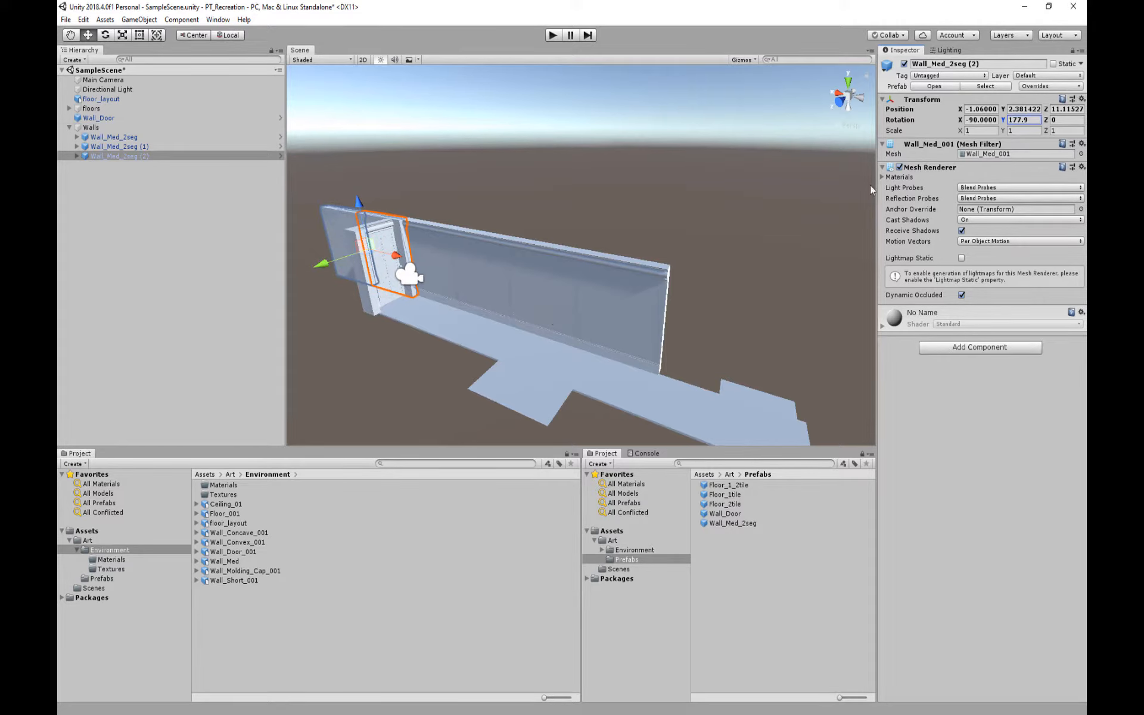
click(1032, 121)
text(180)
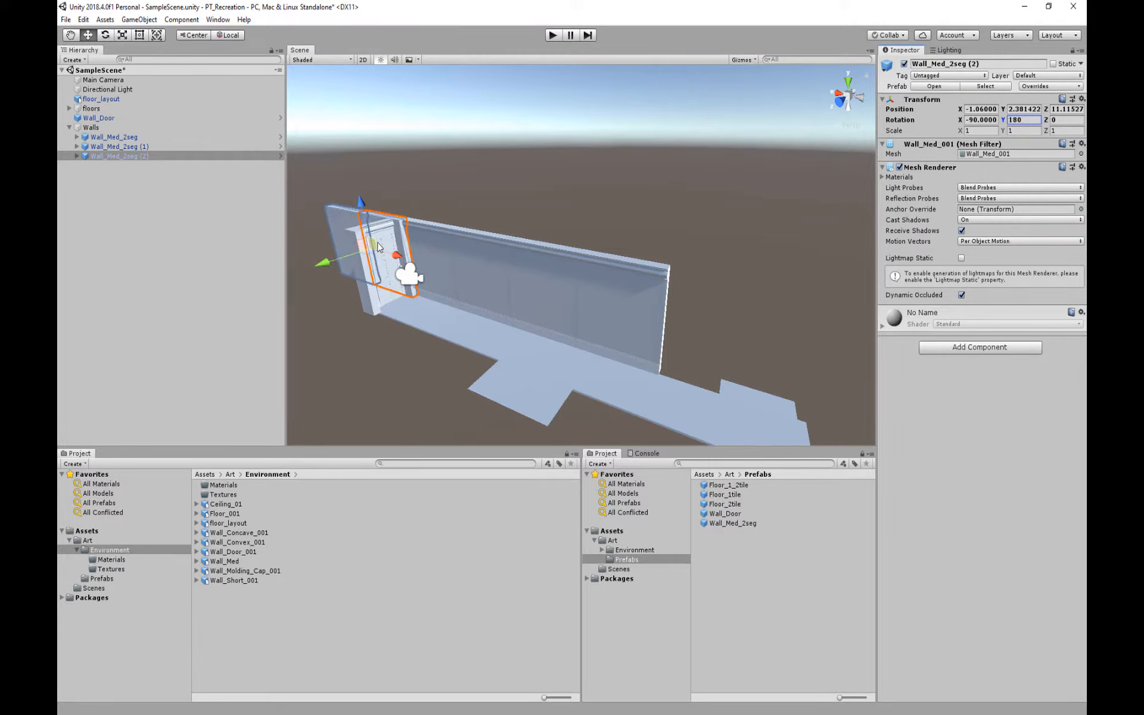
Vertex-snap the rotated wall's outer end to the door wall's free corner on the hallway's opposite side, at X -5.06, Z 12.366
middle_drag(378, 246, 504, 309)
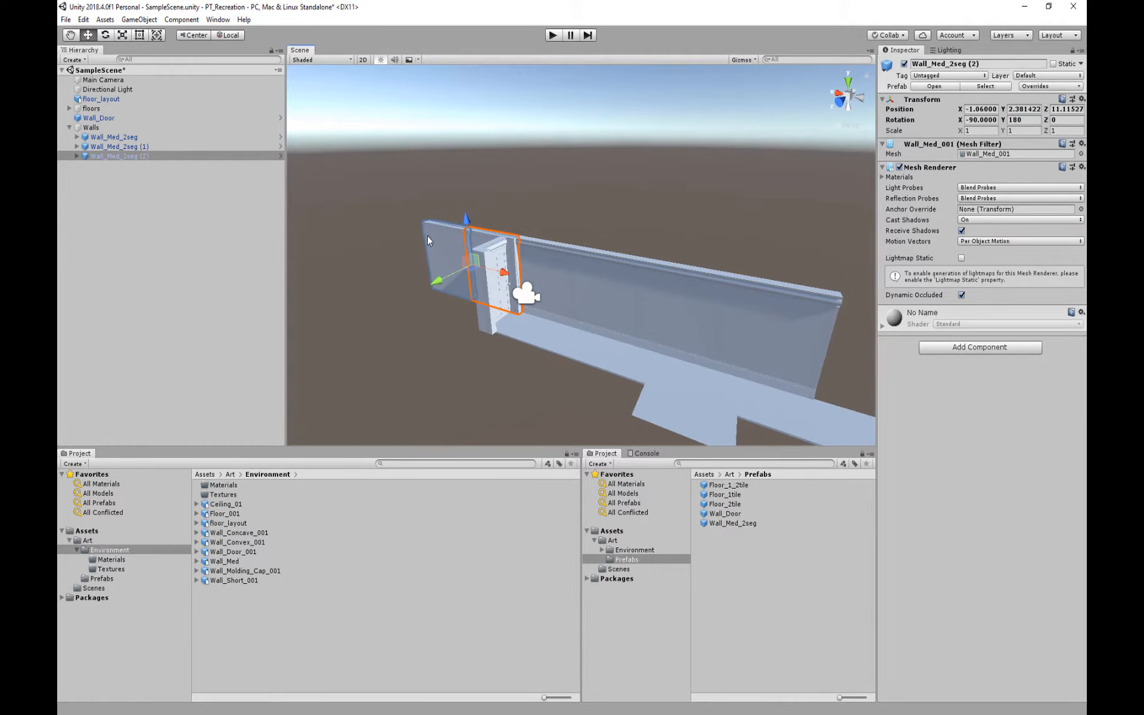
alt+drag(427, 236, 707, 358)
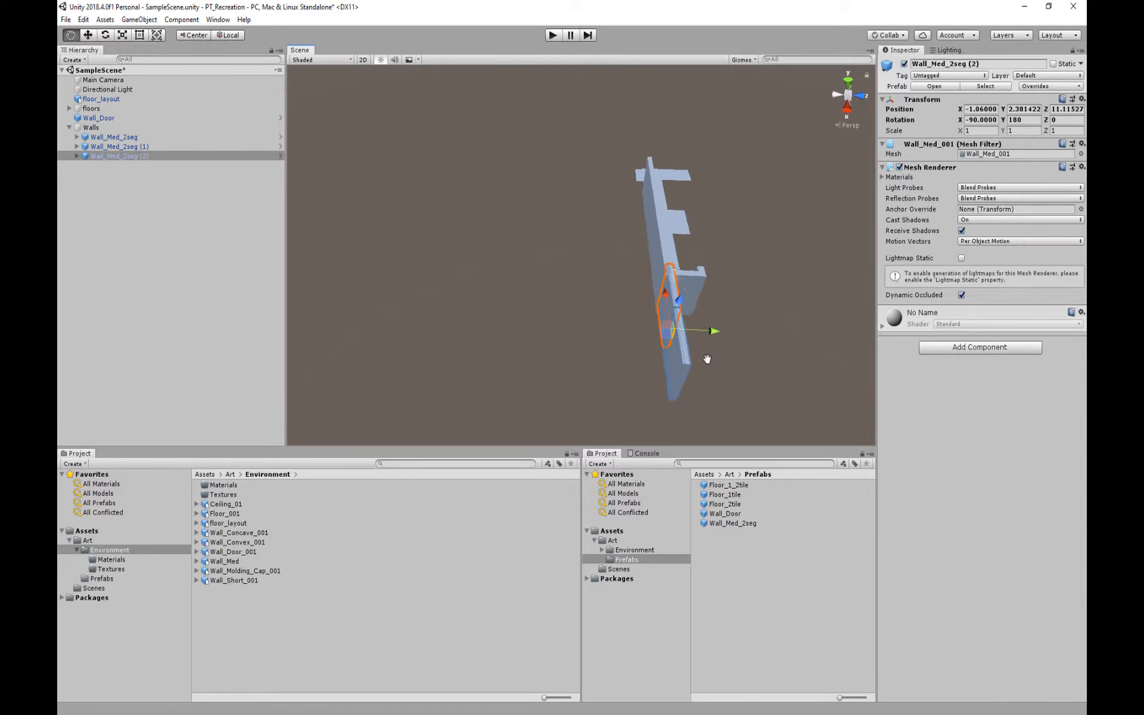
scroll(689, 386, up, 2)
middle_drag(707, 358, 682, 380)
scroll(691, 386, up, 1)
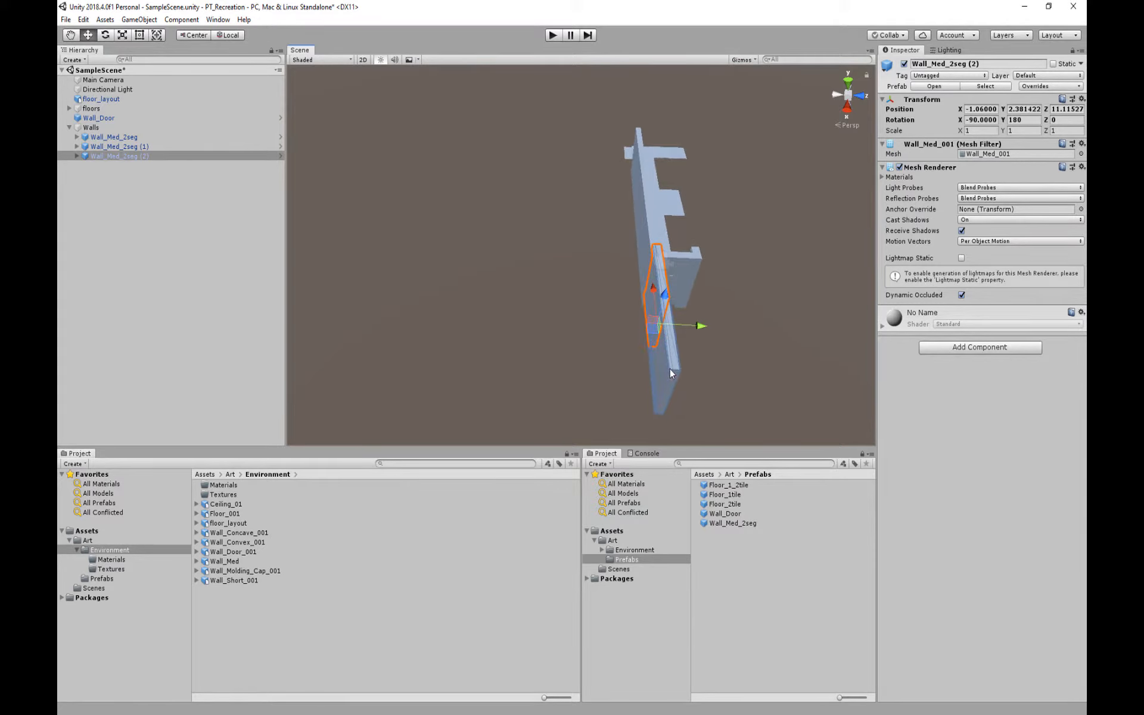
key(v)
drag(670, 370, 693, 248)
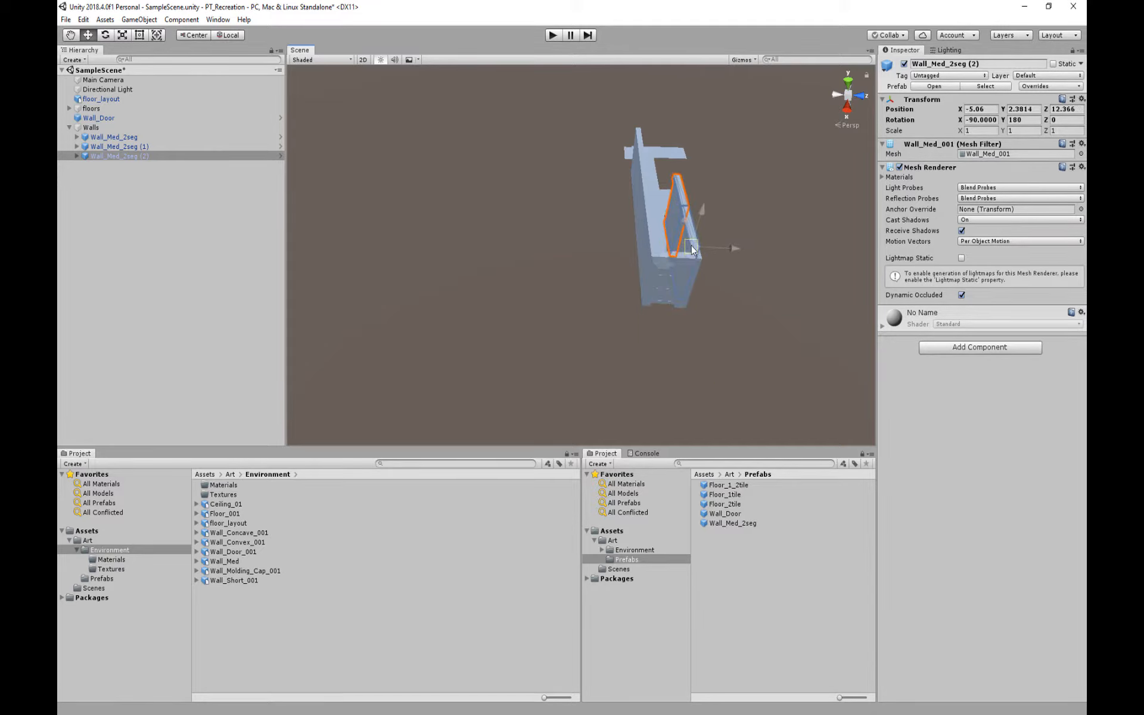
scroll(699, 249, up, 4)
middle_drag(703, 298, 524, 372)
alt+right_drag(714, 348, 894, 379)
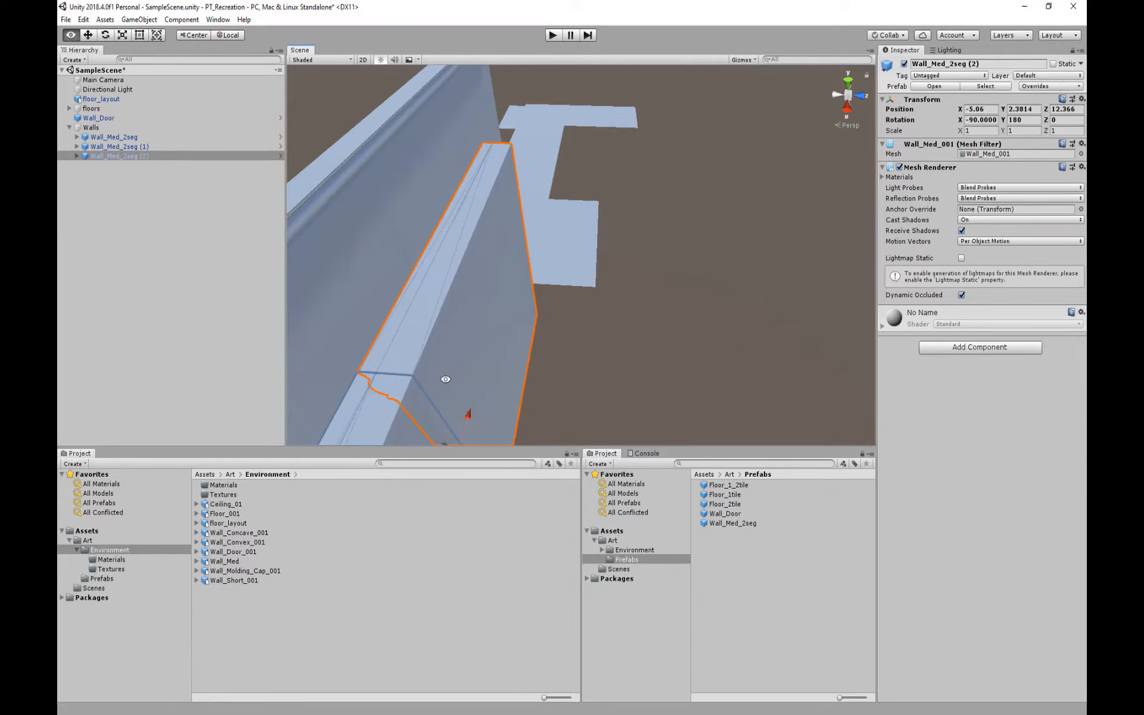
Examine the rotated wall's joint with the door wall and the alcove area of the floor layout from several angles
alt+drag(446, 379, 1082, 396)
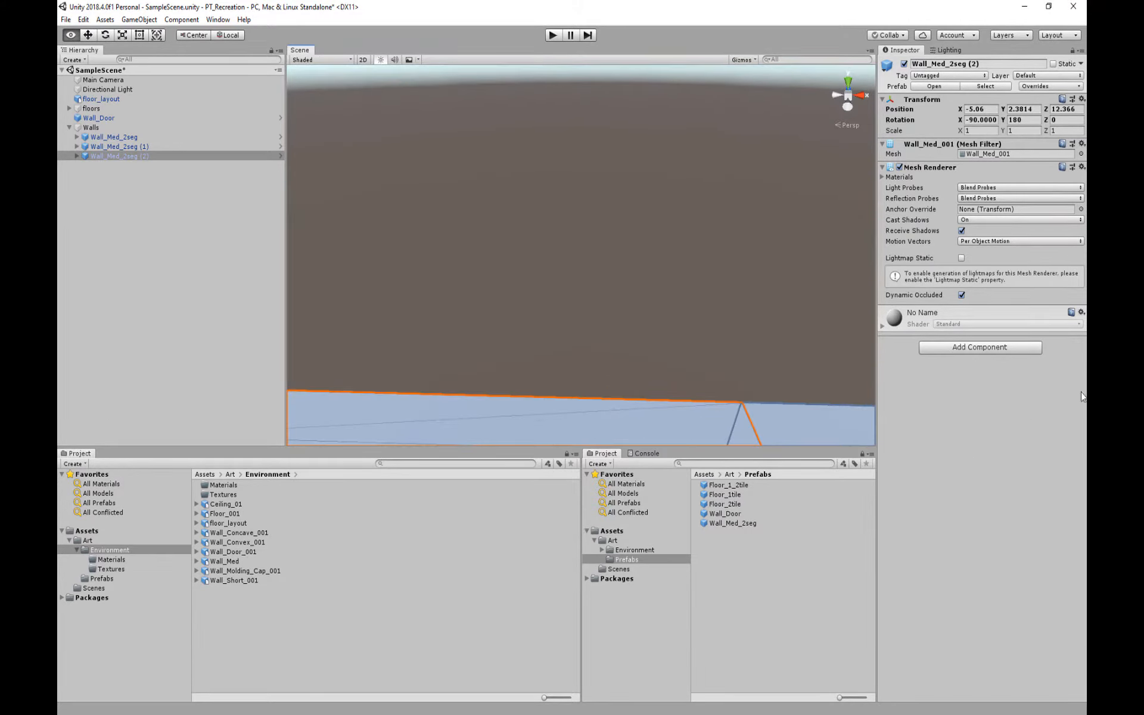
alt+drag(558, 343, 173, 220)
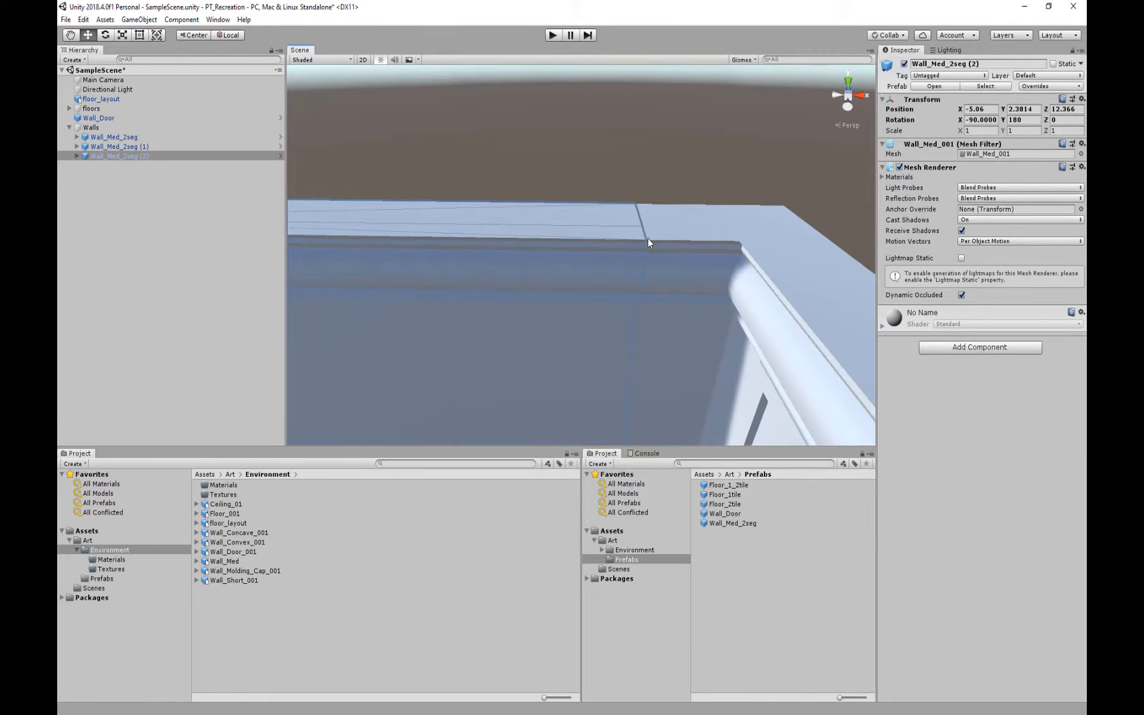
key(v)
mouse_move(646, 244)
mouse_down()
mouse_move(614, 255)
mouse_move(649, 244)
mouse_up()
scroll(539, 279, down, 10)
alt+right_drag(681, 291, 633, 261)
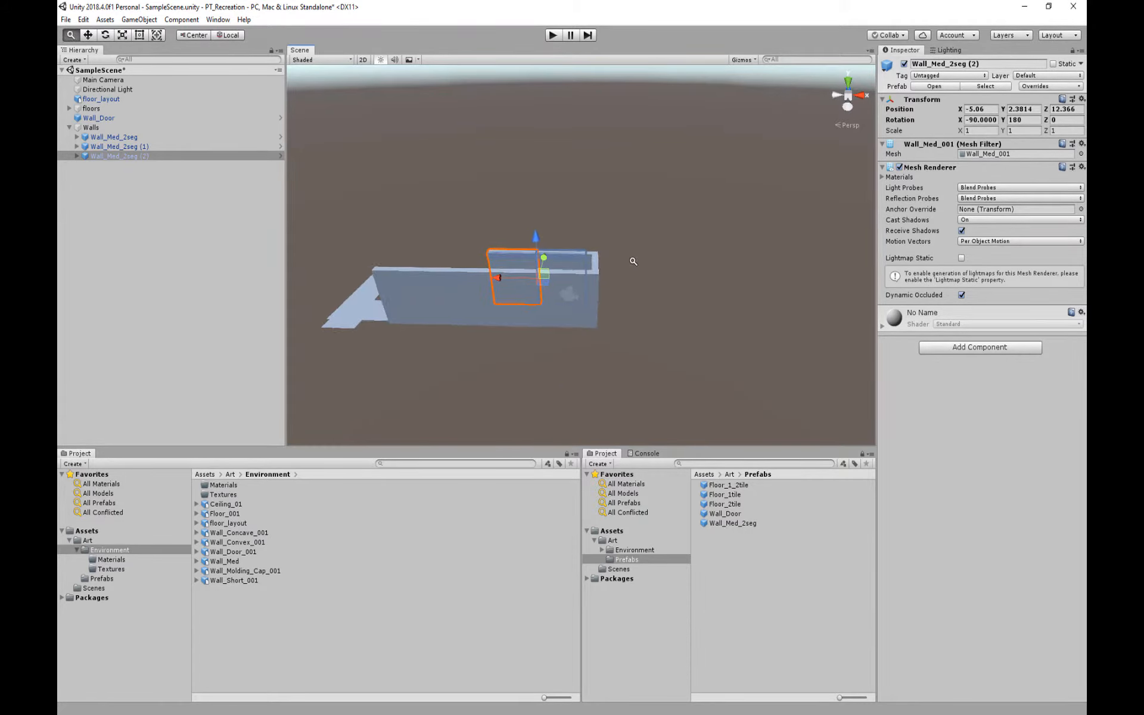
alt+drag(633, 261, 357, 394)
alt+right_drag(605, 282, 518, 320)
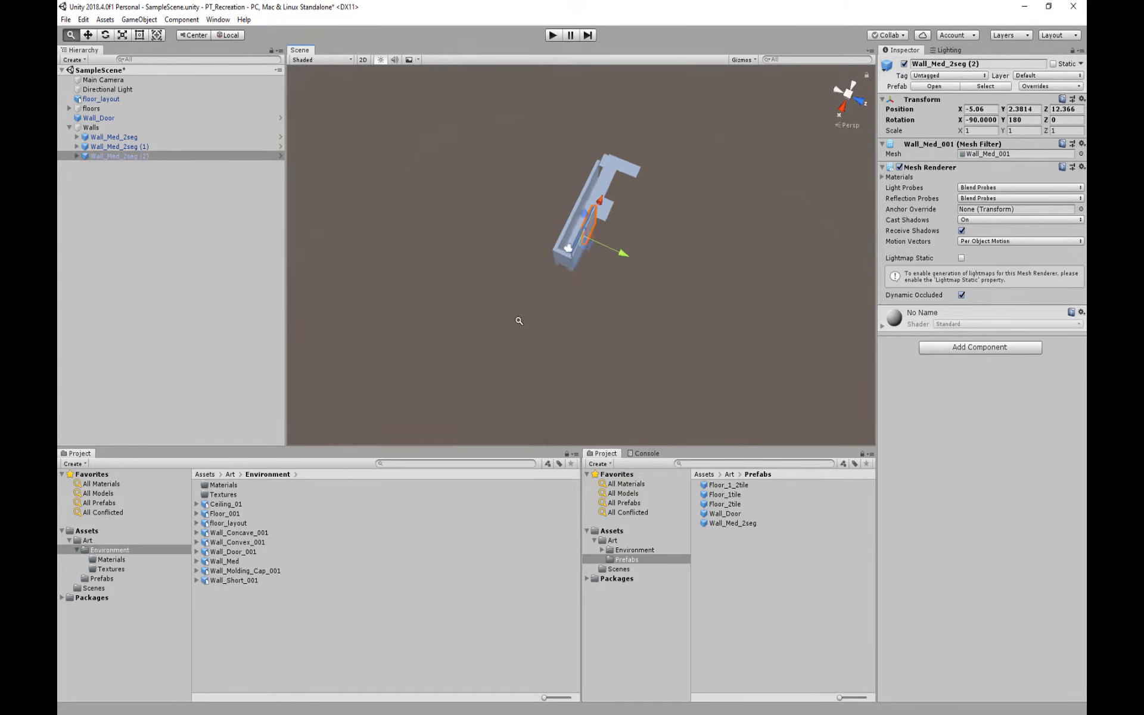
alt+drag(519, 320, 220, 146)
alt+right_drag(654, 265, 722, 421)
alt+drag(722, 421, 474, 340)
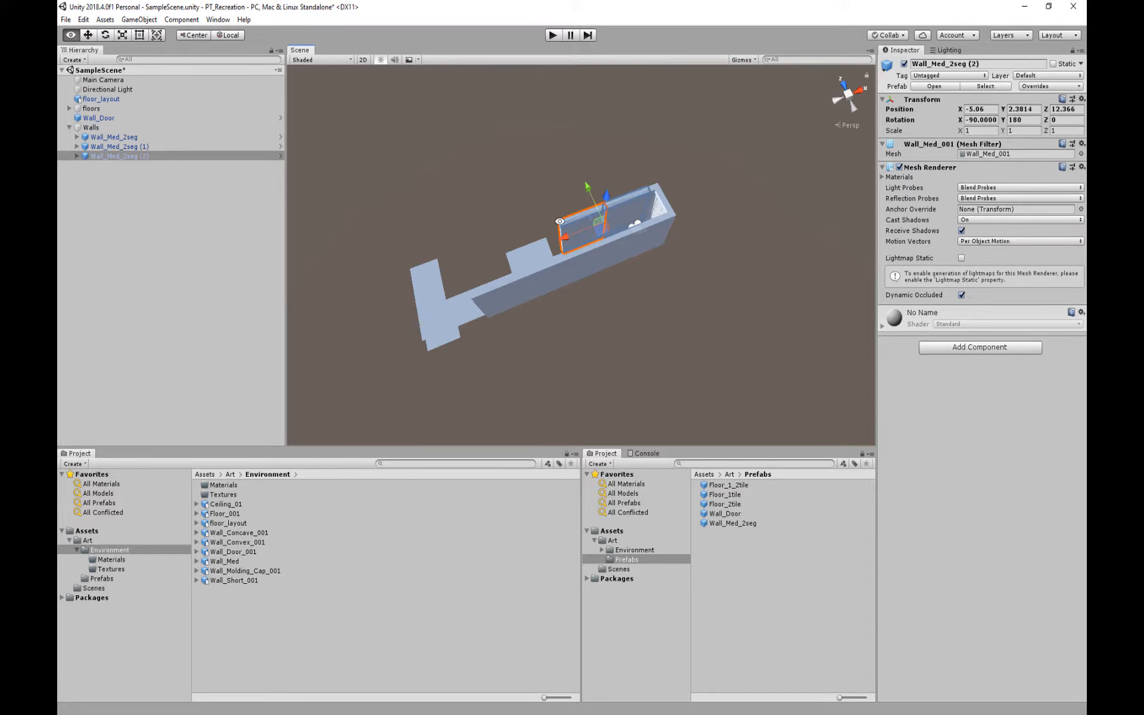
alt+drag(628, 372, 741, 302)
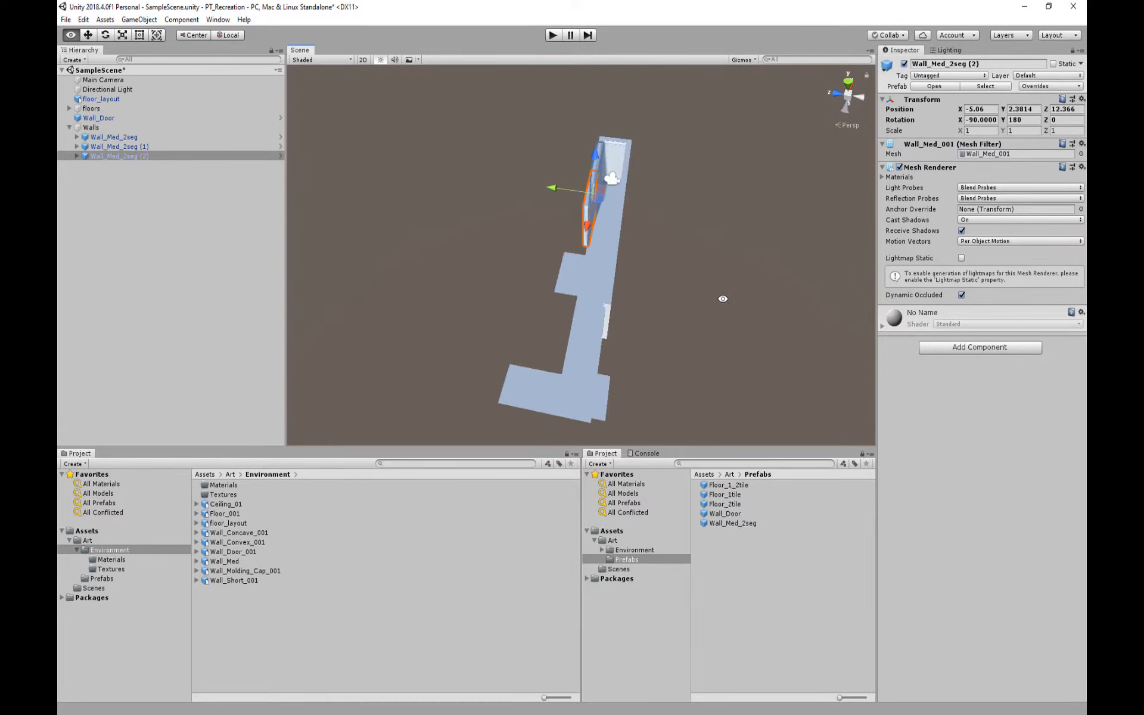
alt+right_drag(701, 231, 700, 294)
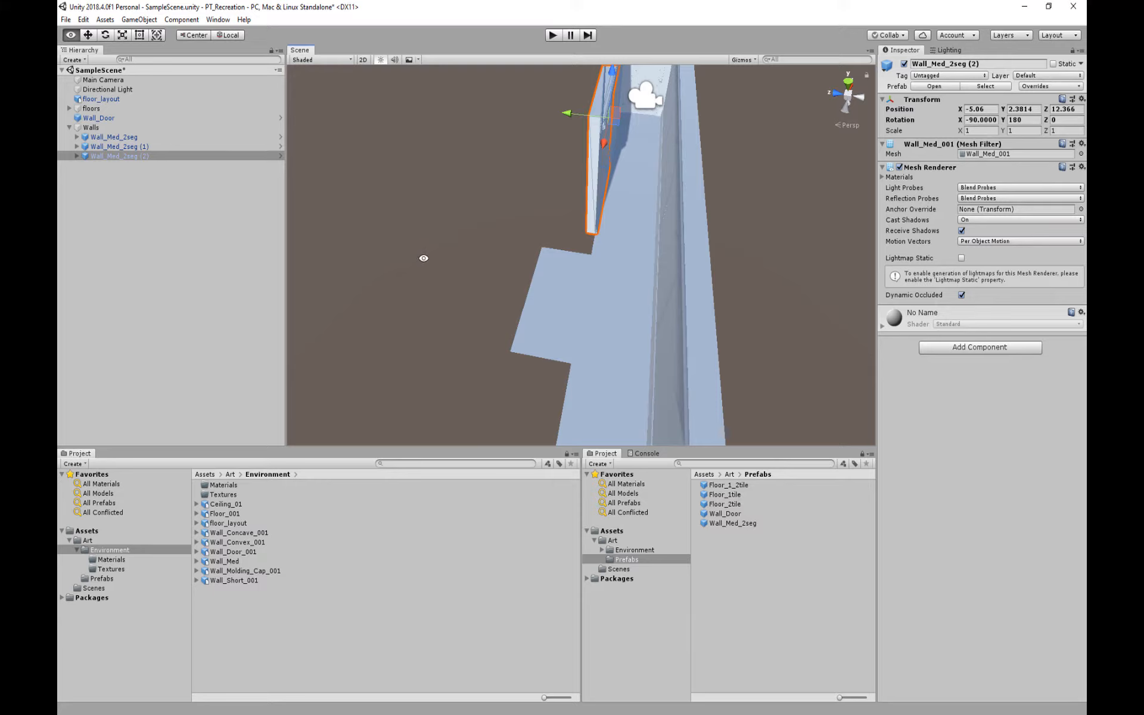
alt+drag(424, 258, 616, 358)
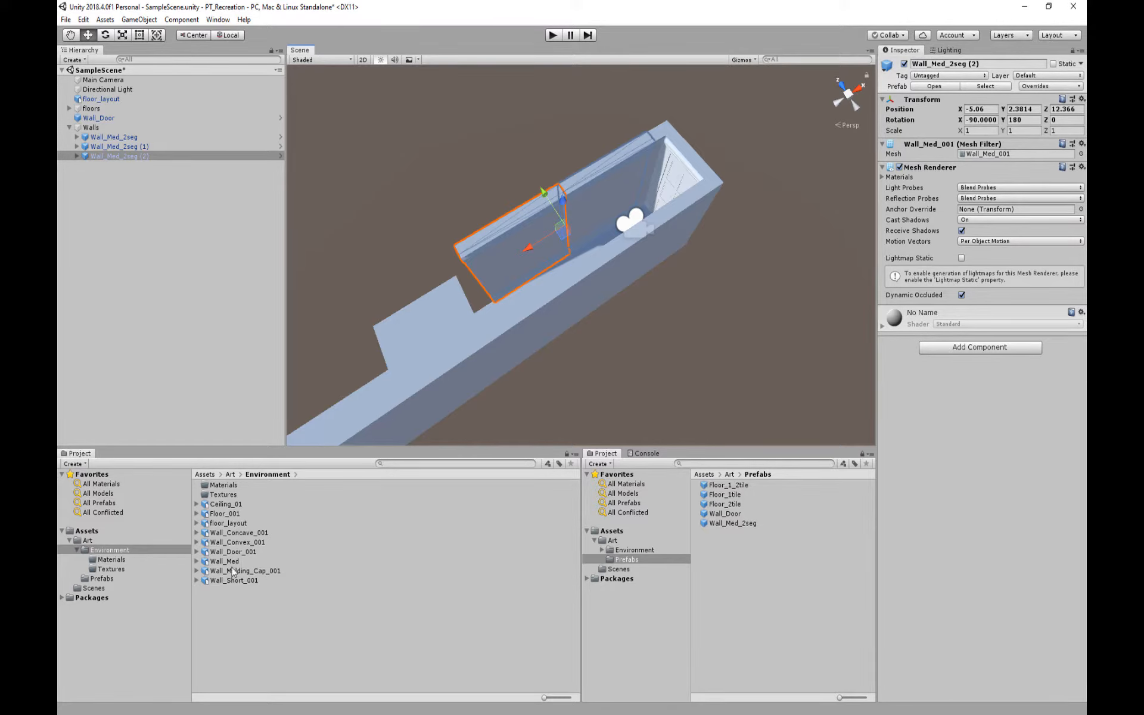
Add Wall_Convex_001 under Walls, placing it near the rotated wall's open end with its Z rotation set to 180
drag(245, 539, 130, 292)
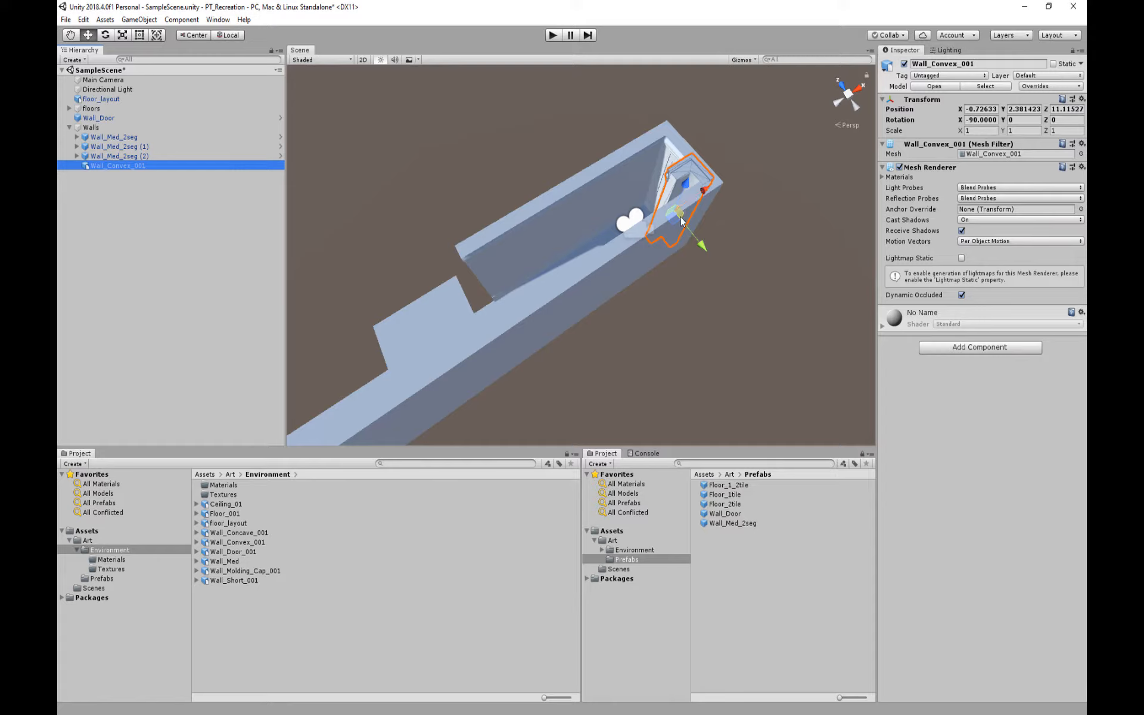
drag(682, 220, 1053, 252)
key(e)
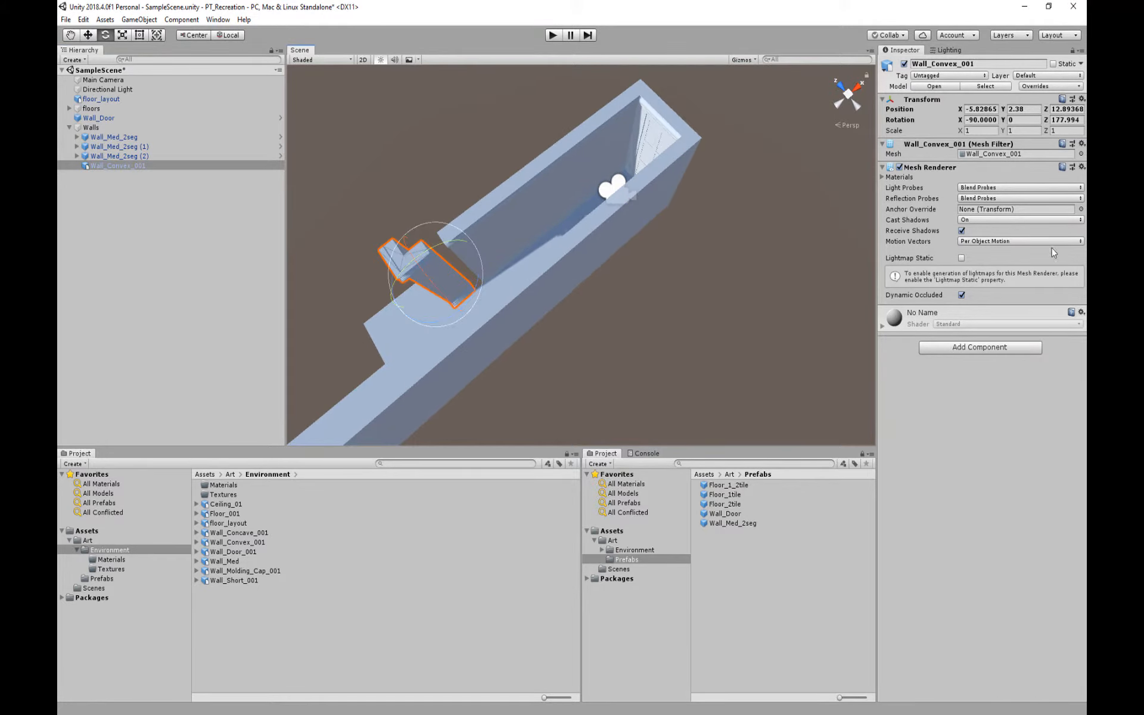
click(1064, 119)
text(180)
Vertex-snap the convex corner to the rotated wall's open end, at X -5.5601, Y 2.3818, Z 12.867
middle_drag(450, 230, 566, 209)
scroll(566, 209, up, 4)
key(v)
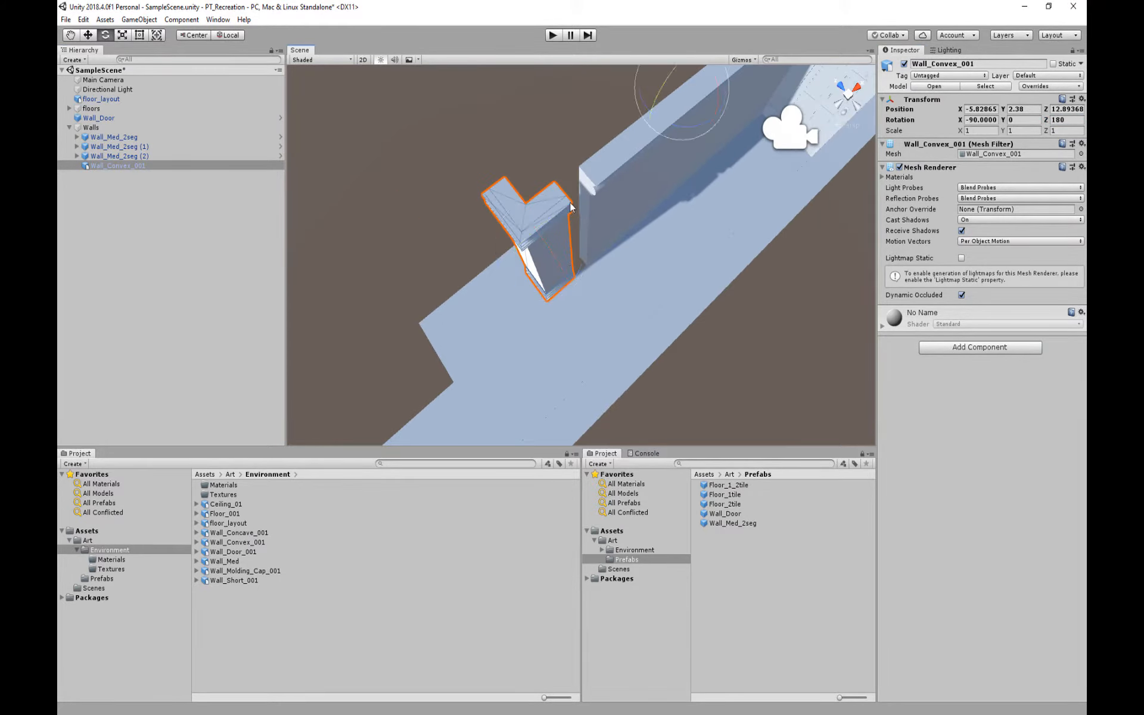
click(570, 203)
click(570, 203)
click(565, 203)
click(561, 204)
key(w)
click(563, 208)
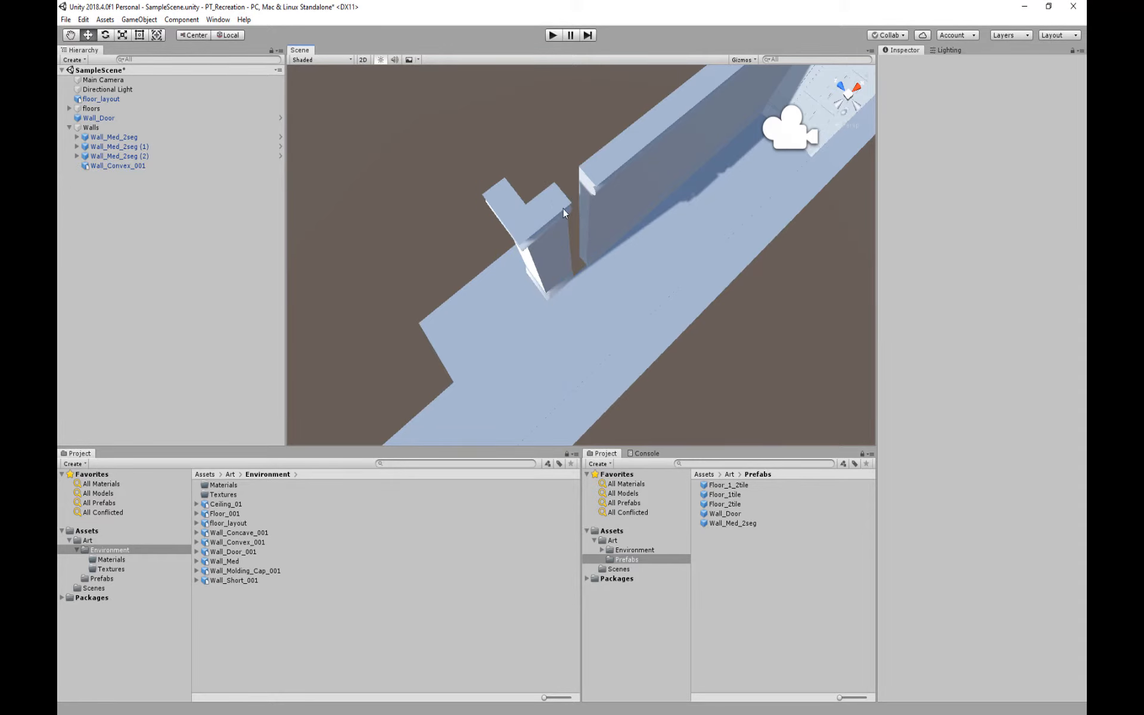
click(569, 206)
key(f)
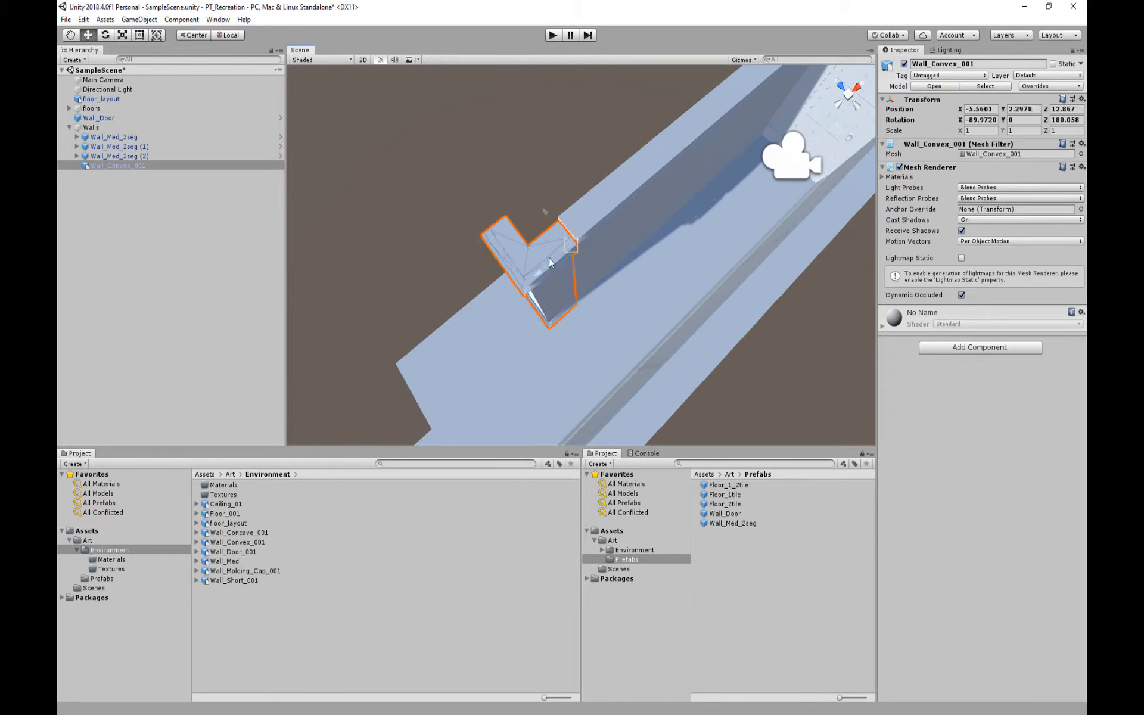
drag(568, 247, 581, 241)
scroll(583, 242, up, 5)
scroll(561, 174, down, 5)
middle_drag(563, 232, 587, 247)
scroll(587, 247, down, 2)
middle_drag(651, 102, 733, 85)
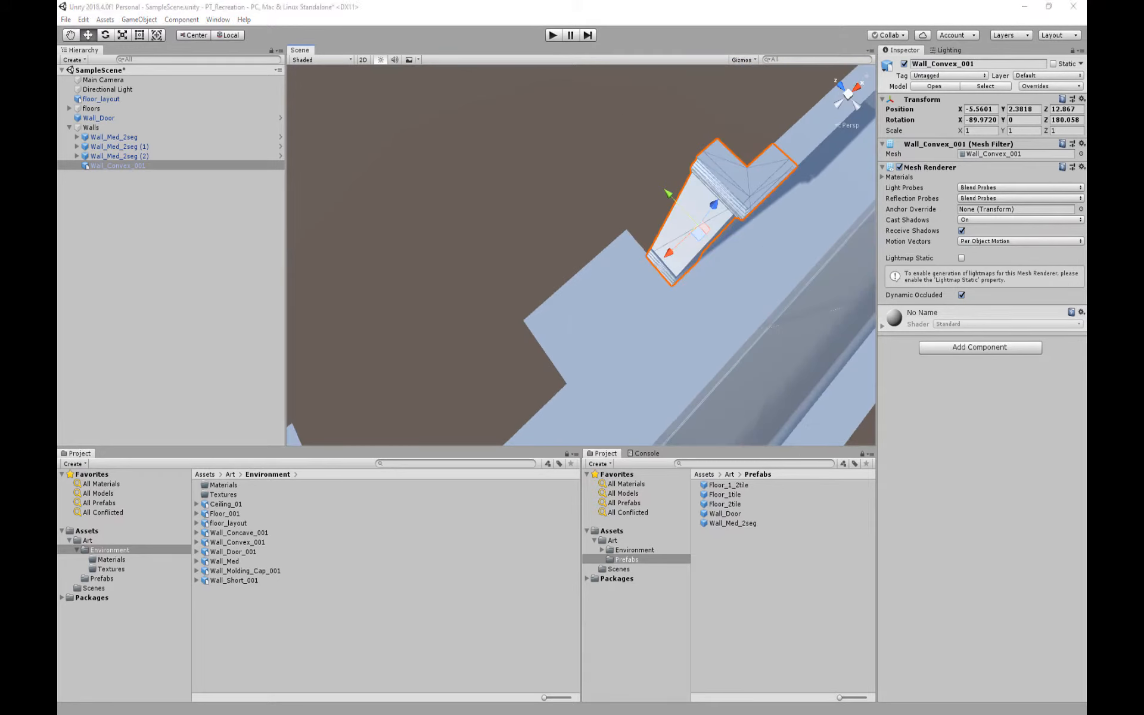
Rename the convex corner as Wall_Convex and save it as an original prefab in the Prefabs folder
click(148, 165)
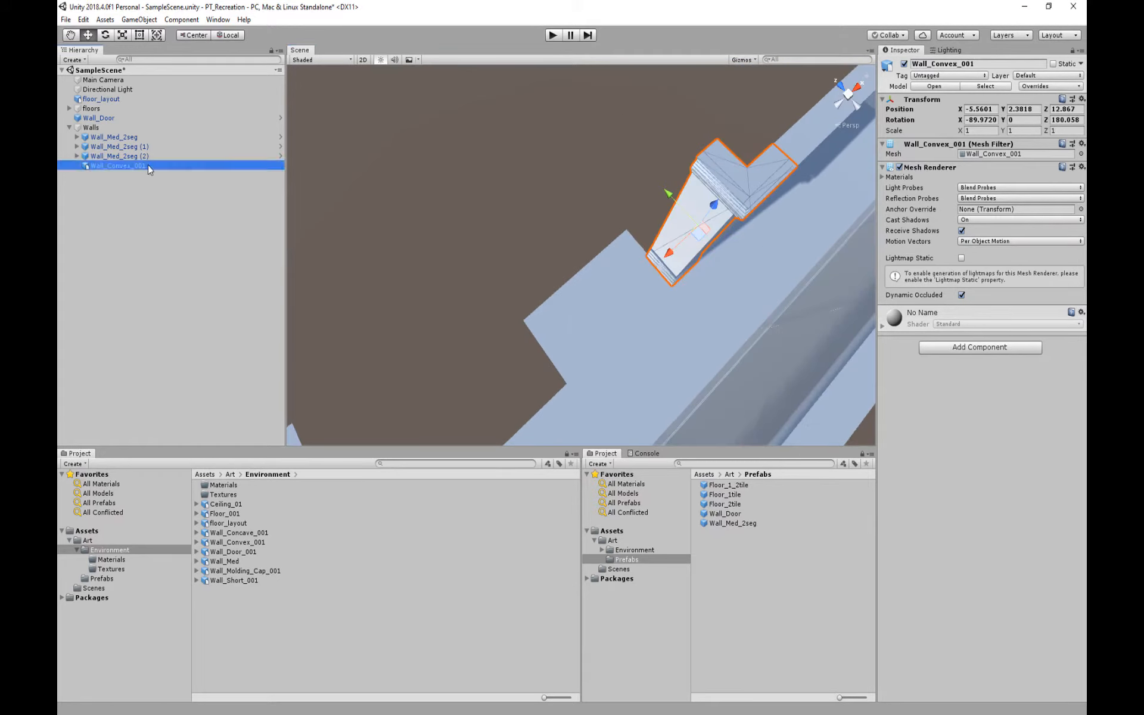
key(F2)
drag(148, 166, 775, 554)
key(BackSpace)
key(Return)
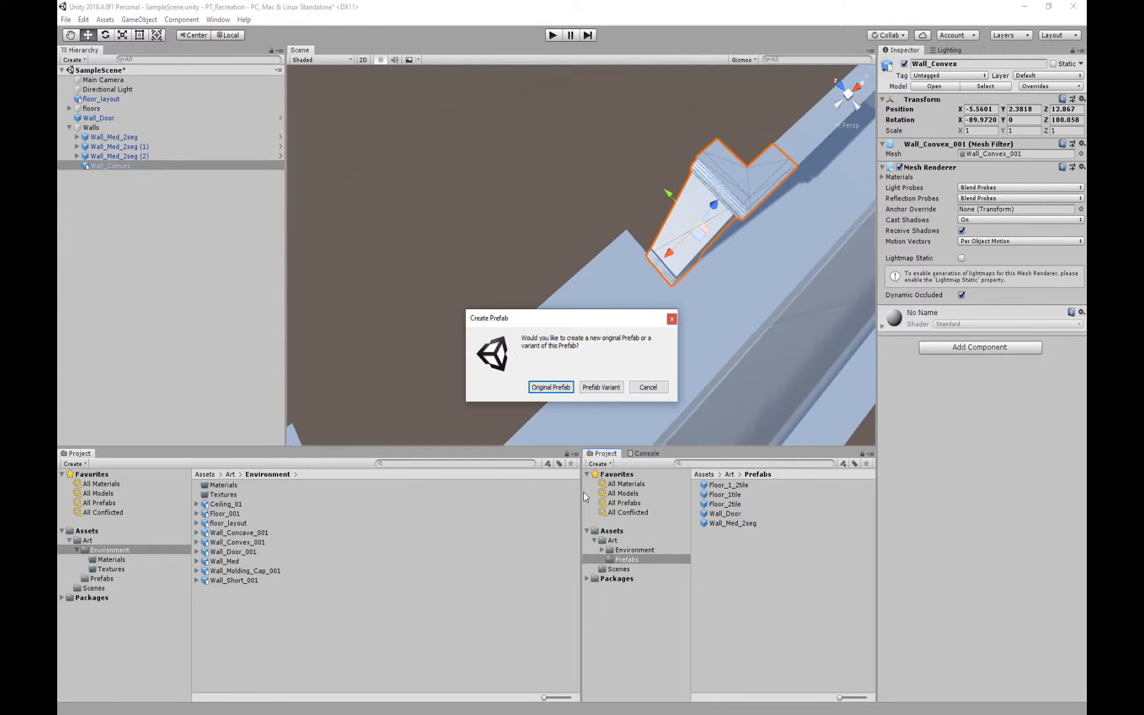
click(573, 384)
Add the concave corner under Walls, rename it Wall_Concave and save it as a prefab in the Prefabs folder
key(F2)
drag(116, 205, 101, 129)
key(BackSpace)
key(Return)
drag(110, 175, 762, 562)
Move Wall_Concave down the hallway next to the convex corner, to about X -5.62, Y 2.381, Z 12.933
scroll(705, 297, down, 3)
click(745, 186)
drag(745, 186, 619, 259)
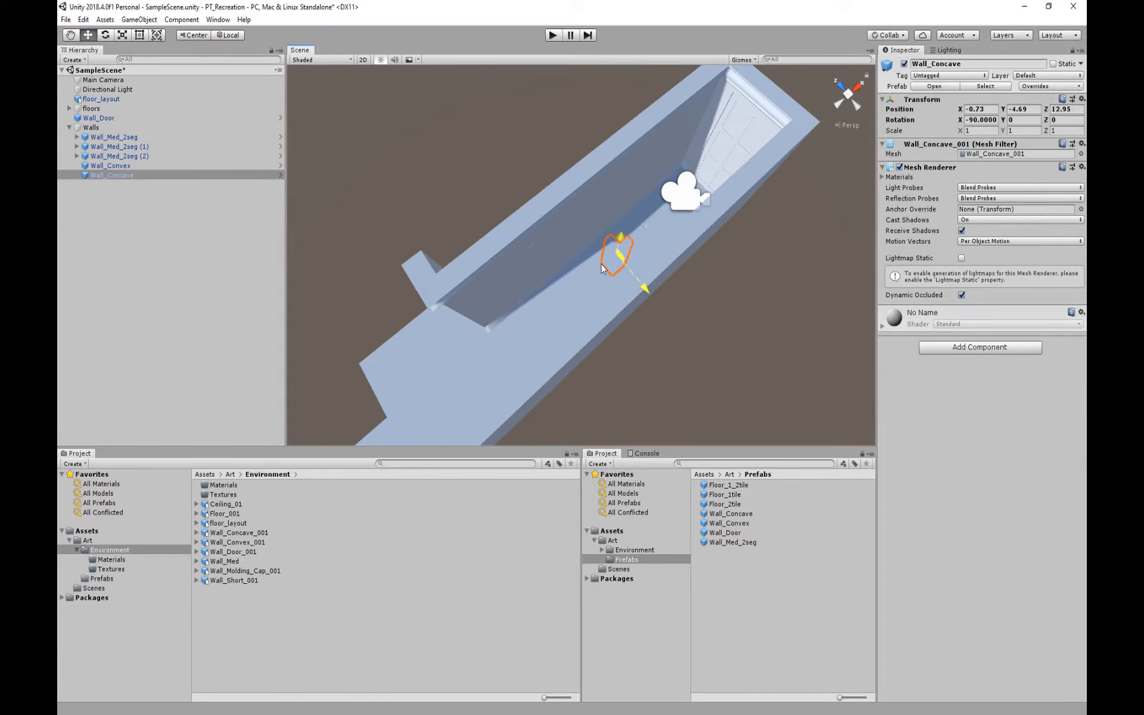
key(ctrl+z)
alt+drag(741, 315, 689, 313)
drag(614, 179, 589, 441)
middle_drag(628, 440, 617, 256)
drag(617, 257, 501, 245)
alt+drag(405, 394, 667, 256)
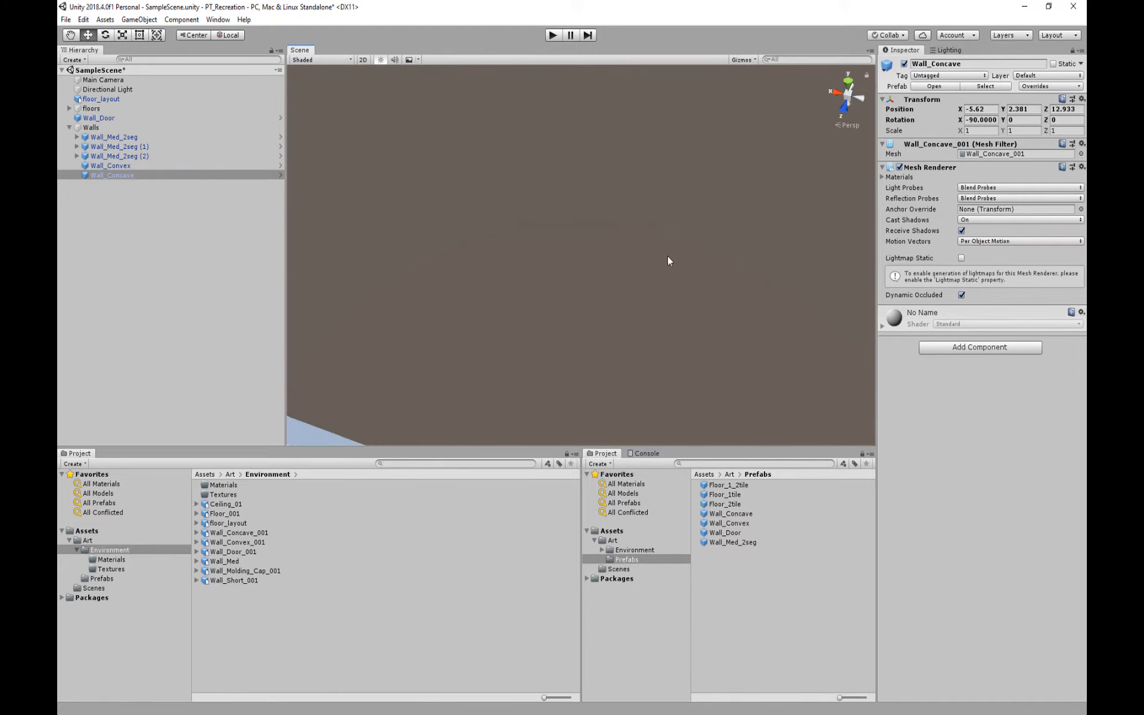
Shift Wall_Concave clear of the convex corner to about X -6.33, Z 13.12 and set its Z rotation to 180
middle_drag(506, 438, 598, 252)
key(e)
drag(600, 337, 345, 335)
drag(1075, 121, 954, 126)
text(180)
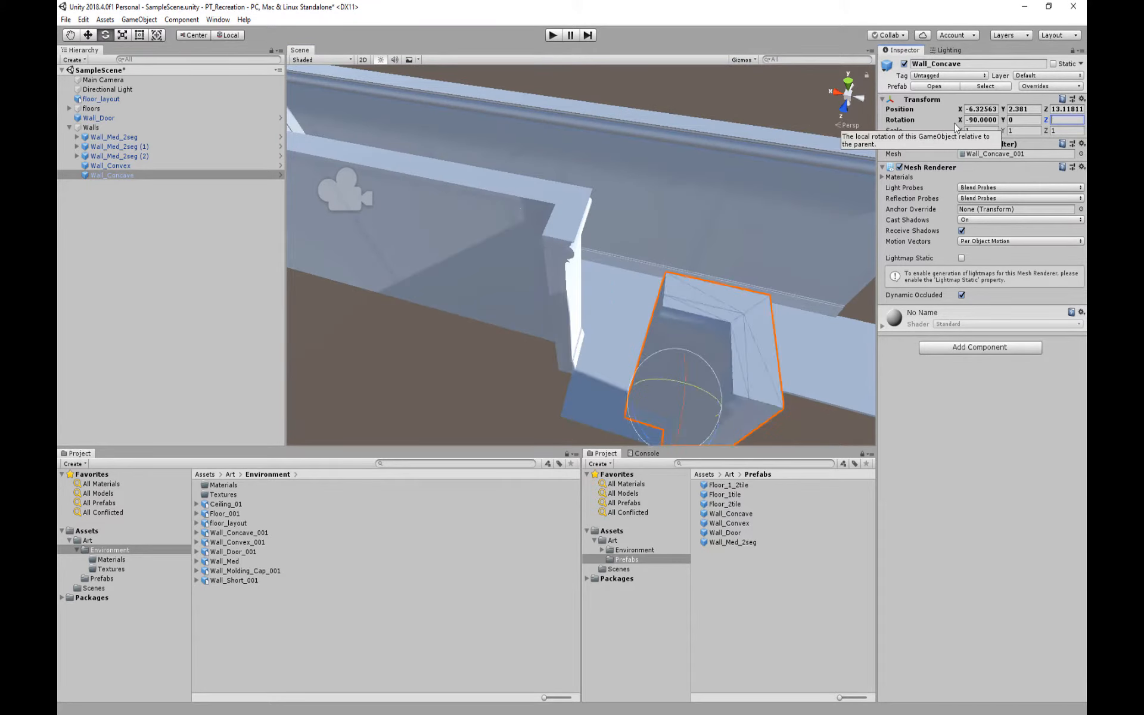
Vertex-snap Wall_Concave against the free end of the convex corner, at X -6.0331, Y 2.3601, Z 13.355
alt+drag(715, 181, 520, 298)
key(w)
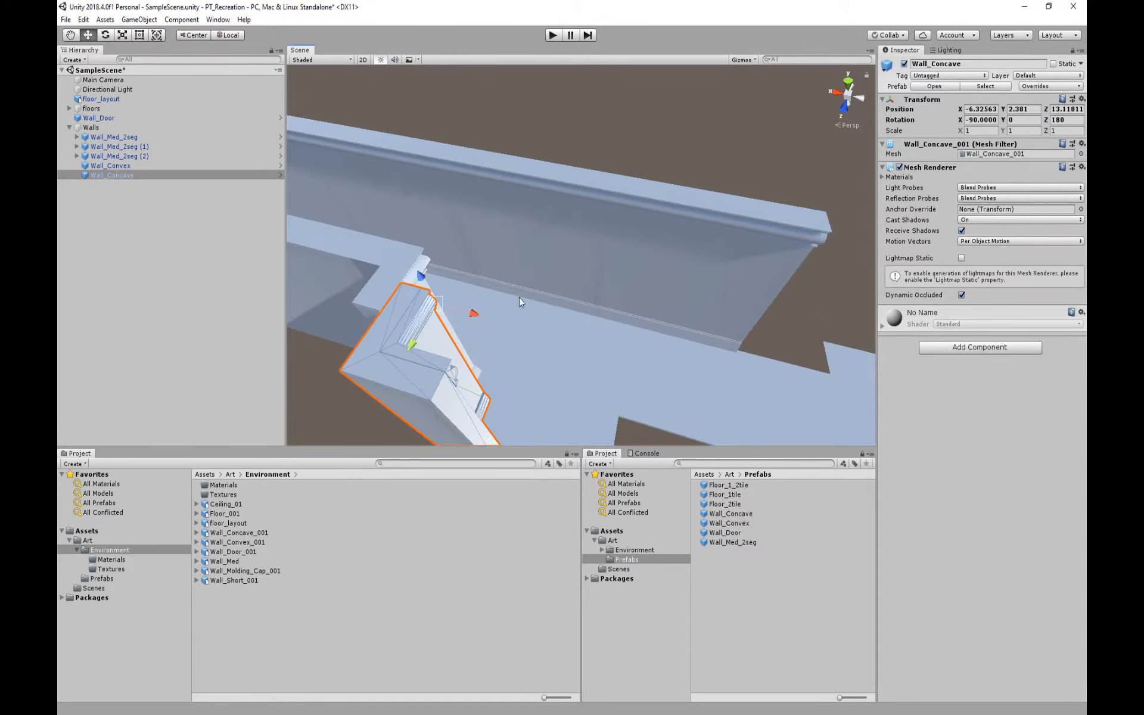
key(v)
drag(418, 273, 387, 314)
alt+drag(530, 330, 310, 286)
middle_drag(309, 286, 589, 283)
scroll(589, 282, up, 7)
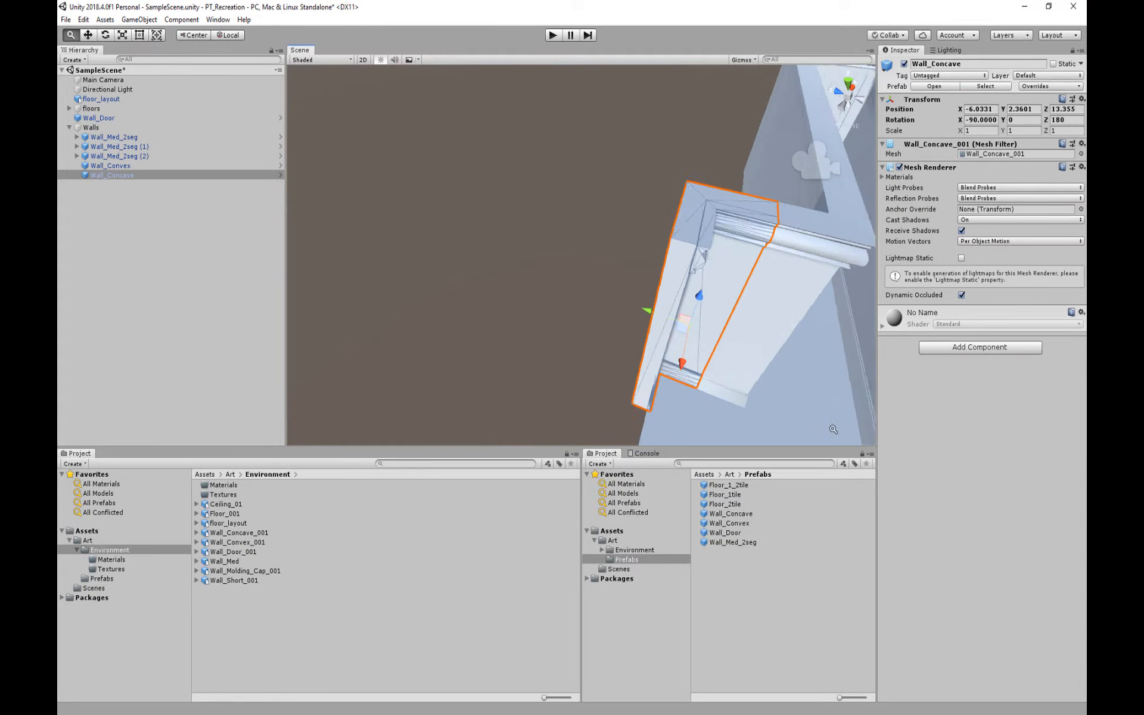
Refine the vertex snap so Wall_Concave's top edge meets the convex corner's, at X -6.0592, Y 2.3818, Z 13.355
middle_drag(768, 229, 694, 193)
key(v)
mouse_move(680, 207)
mouse_down()
mouse_move(642, 203)
mouse_move(681, 208)
mouse_up()
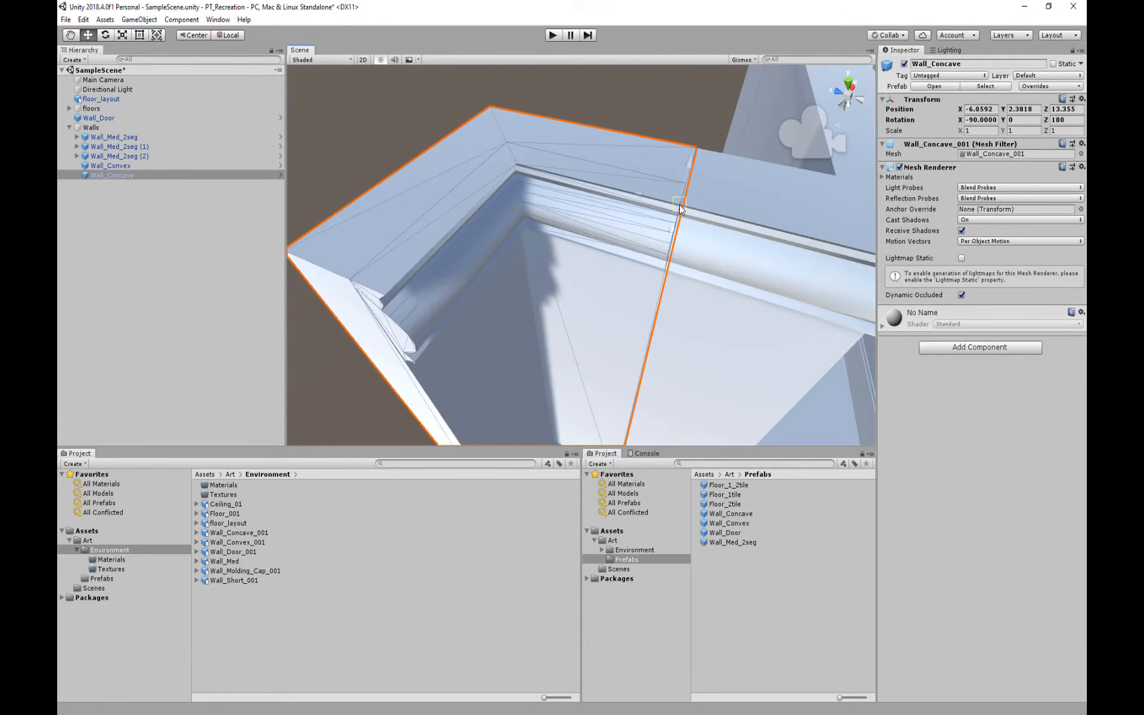
scroll(740, 292, down, 3)
alt+drag(740, 292, 730, 178)
middle_drag(731, 179, 708, 241)
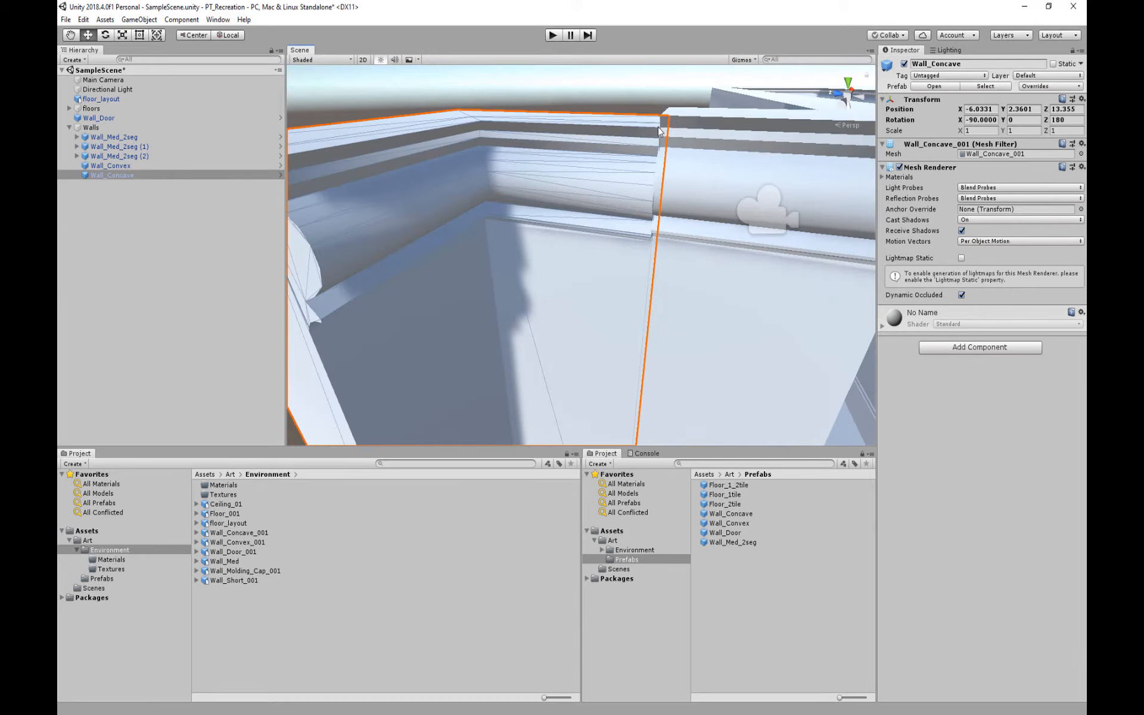
key(v)
mouse_move(661, 131)
mouse_down()
mouse_move(664, 116)
mouse_move(664, 126)
mouse_up()
alt+drag(740, 283, 740, 287)
key(f)
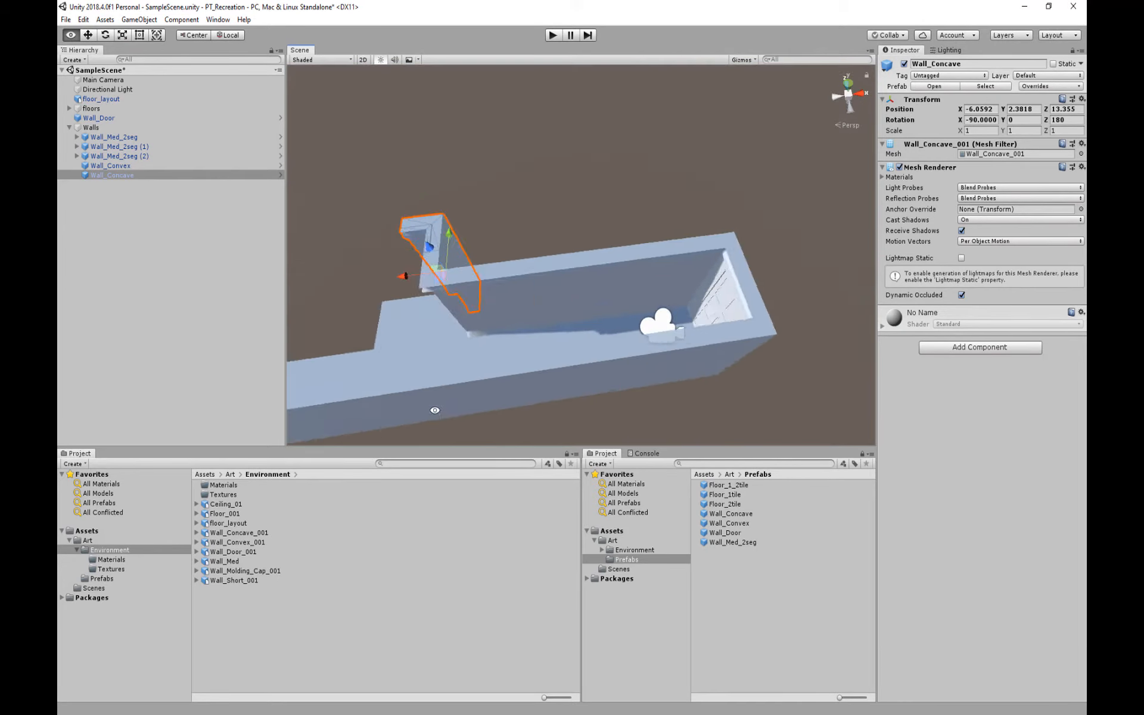
Add Wall_Short_001 under Walls, rename it Wall_Short and save it as an original prefab in the Prefabs folder
drag(233, 579, 137, 128)
click(166, 189)
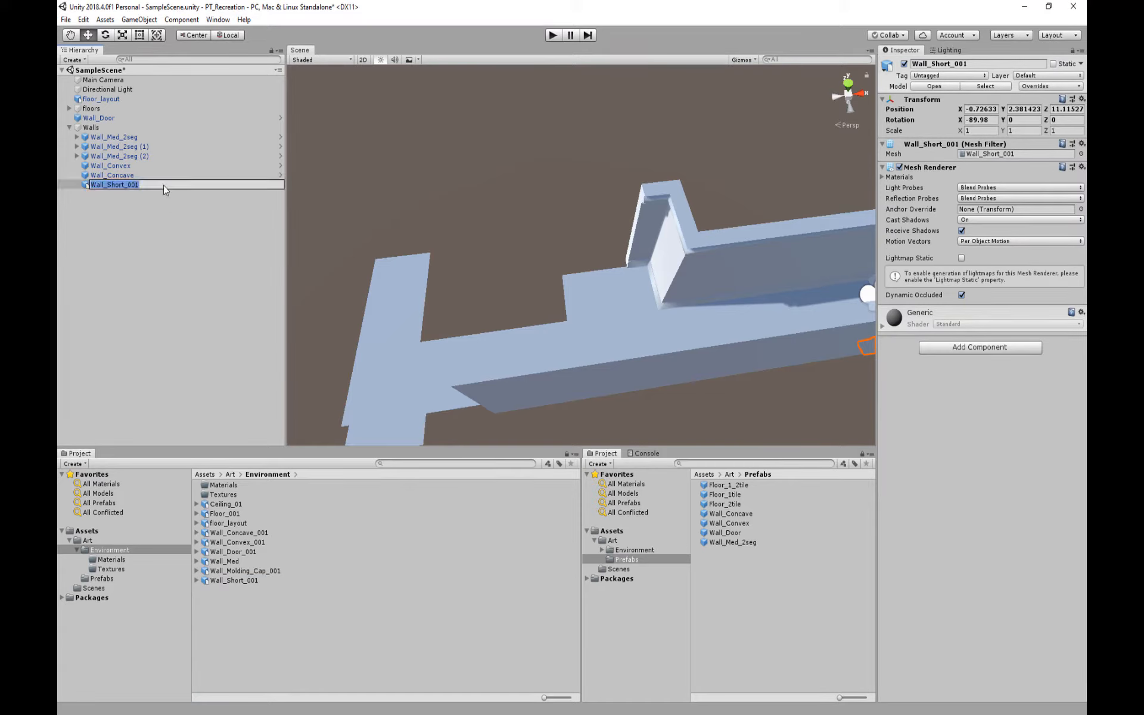
key(BackSpace)
key(Return)
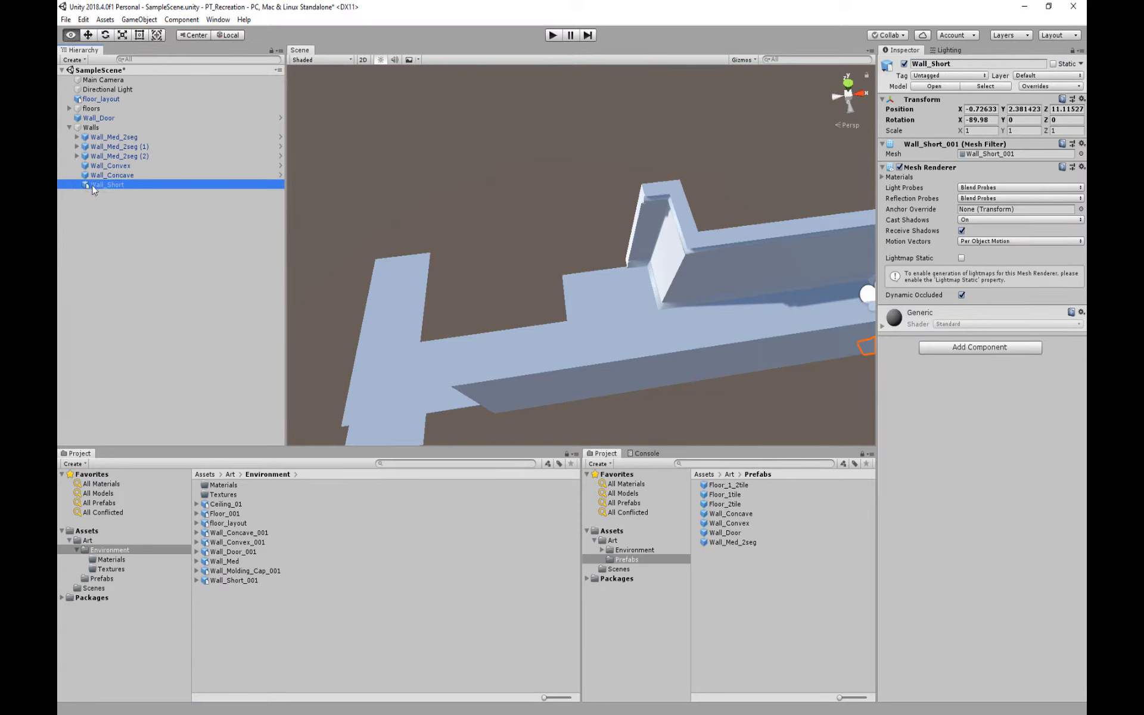
drag(93, 187, 739, 590)
click(551, 388)
drag(100, 187, 618, 320)
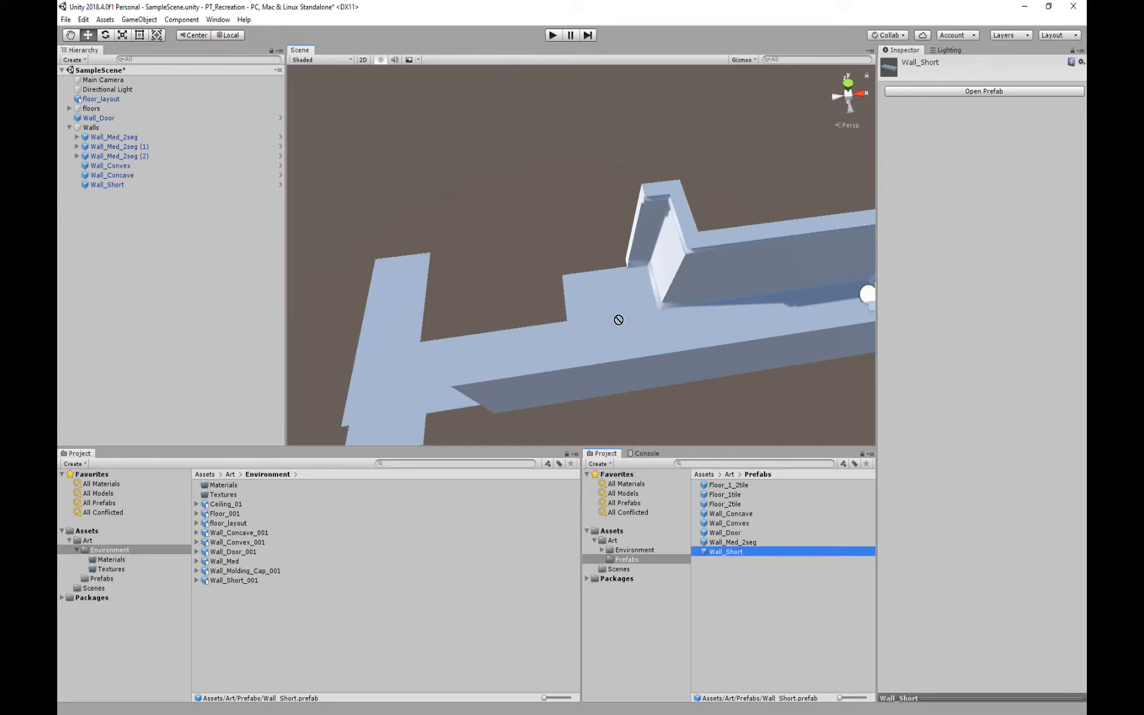
Set Wall_Short's Y rotation to 180 and fit it against the free end of the concave corner
scroll(760, 277, down, 2)
middle_drag(761, 277, 609, 262)
click(107, 186)
drag(718, 309, 436, 231)
drag(1004, 121, 88, 337)
text(180)
key(Return)
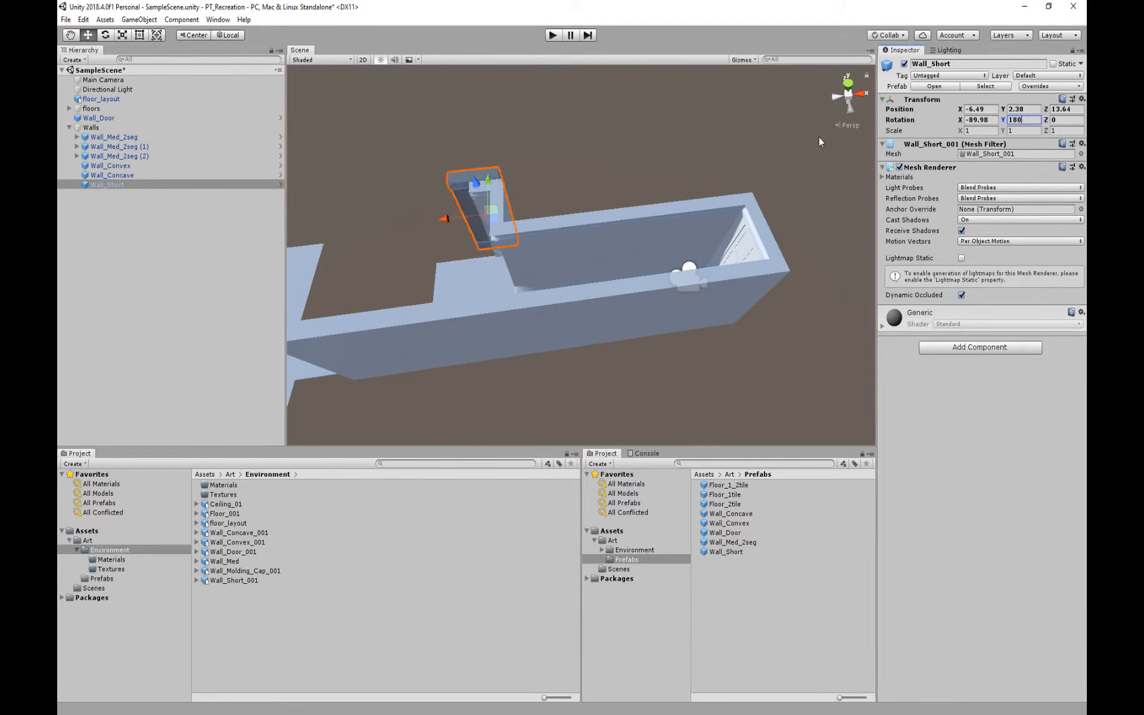
key(f)
alt+drag(585, 191, 602, 230)
Duplicate Wall_Concave, move the copy past the short wall to X -7.75 and set its Z rotation to 90
click(520, 205)
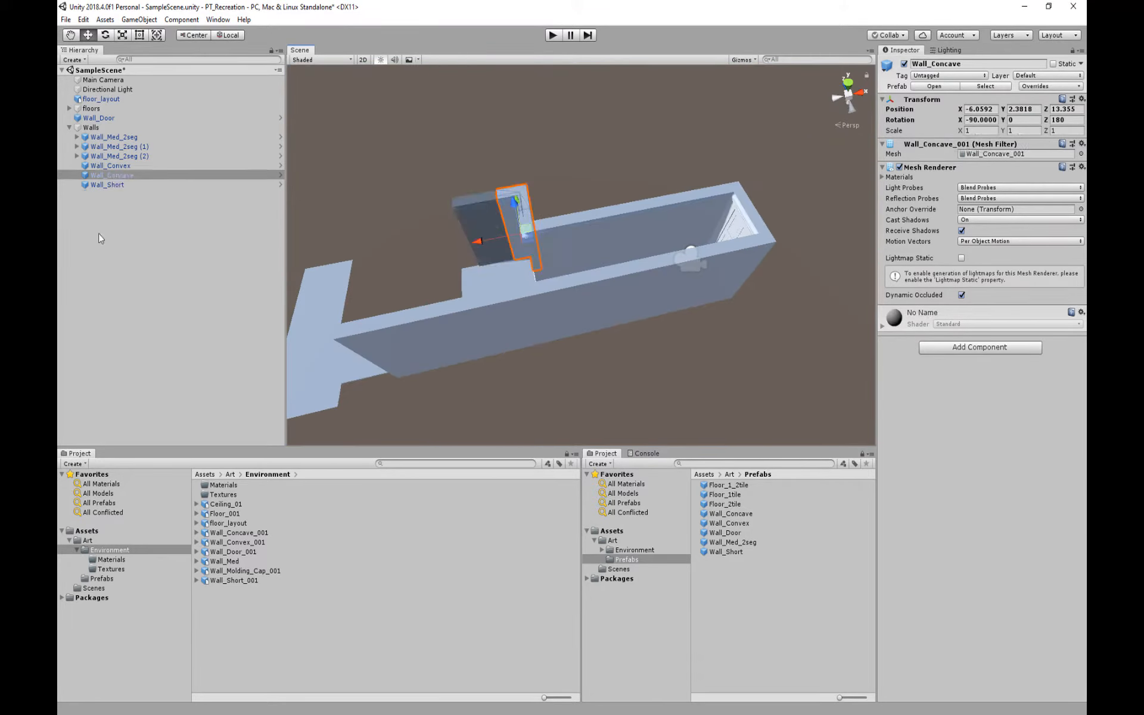
key(ctrl+d)
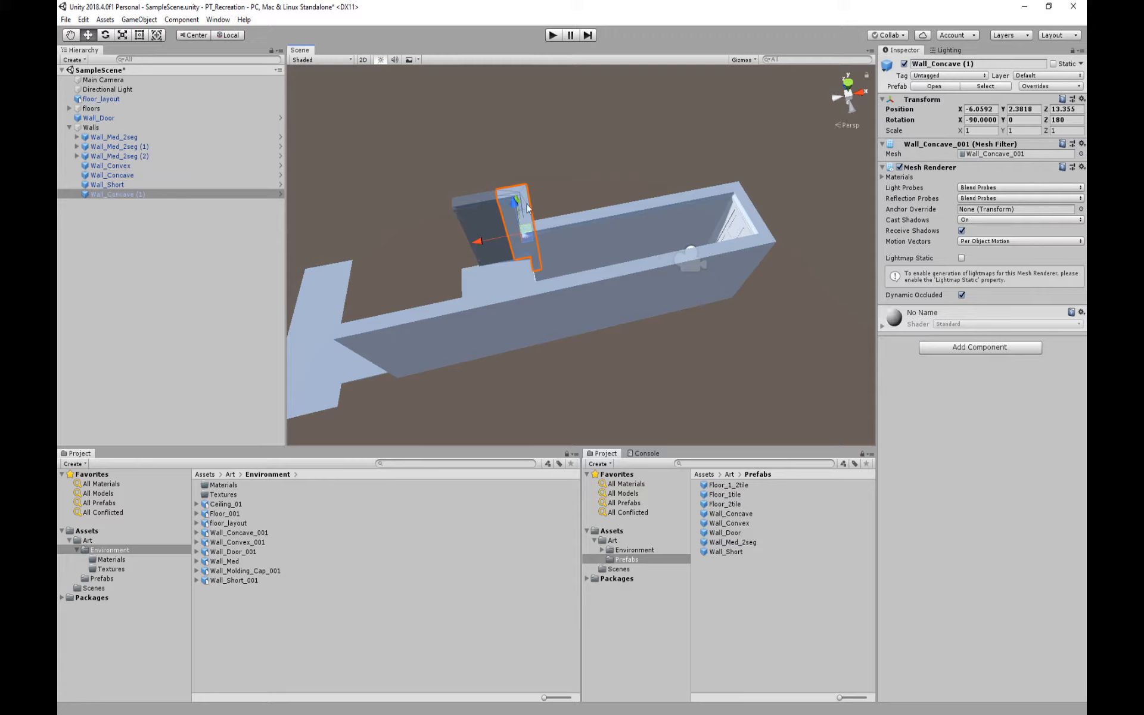
text(0)
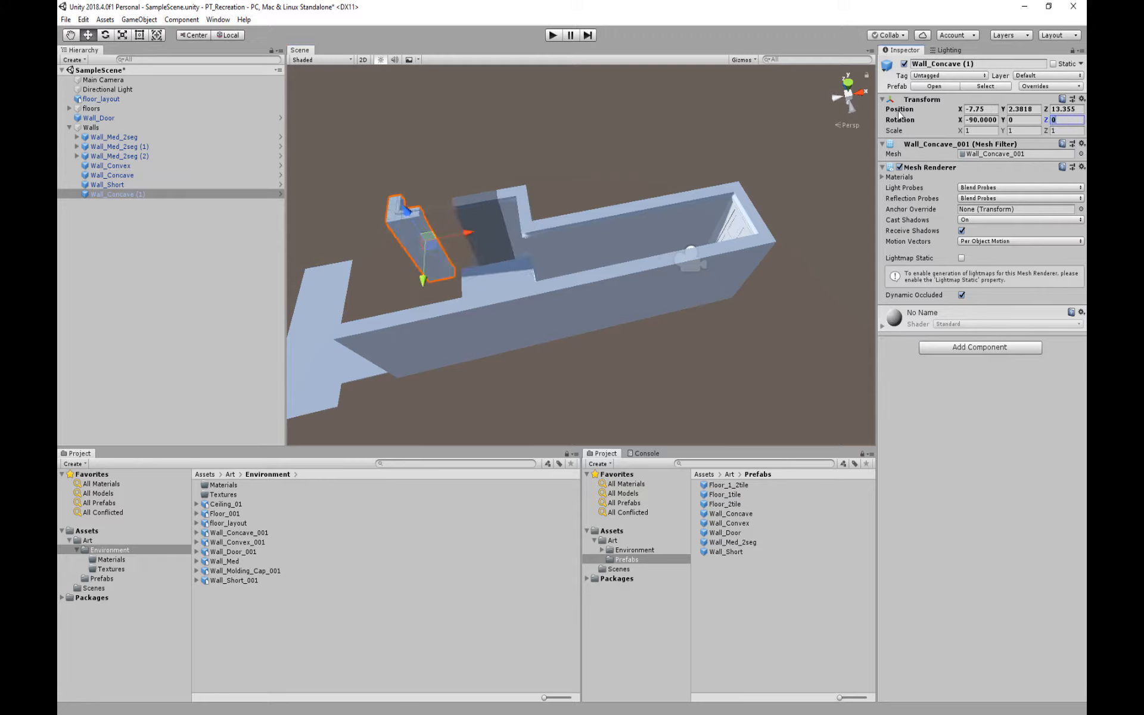
text(90)
Vertex-snap the duplicate concave corner to the short wall's free end, at X -7.5478, Y 2.3818, Z 12.855
middle_drag(411, 191, 544, 225)
scroll(543, 224, up, 8)
click(588, 256)
click(571, 232)
key(v)
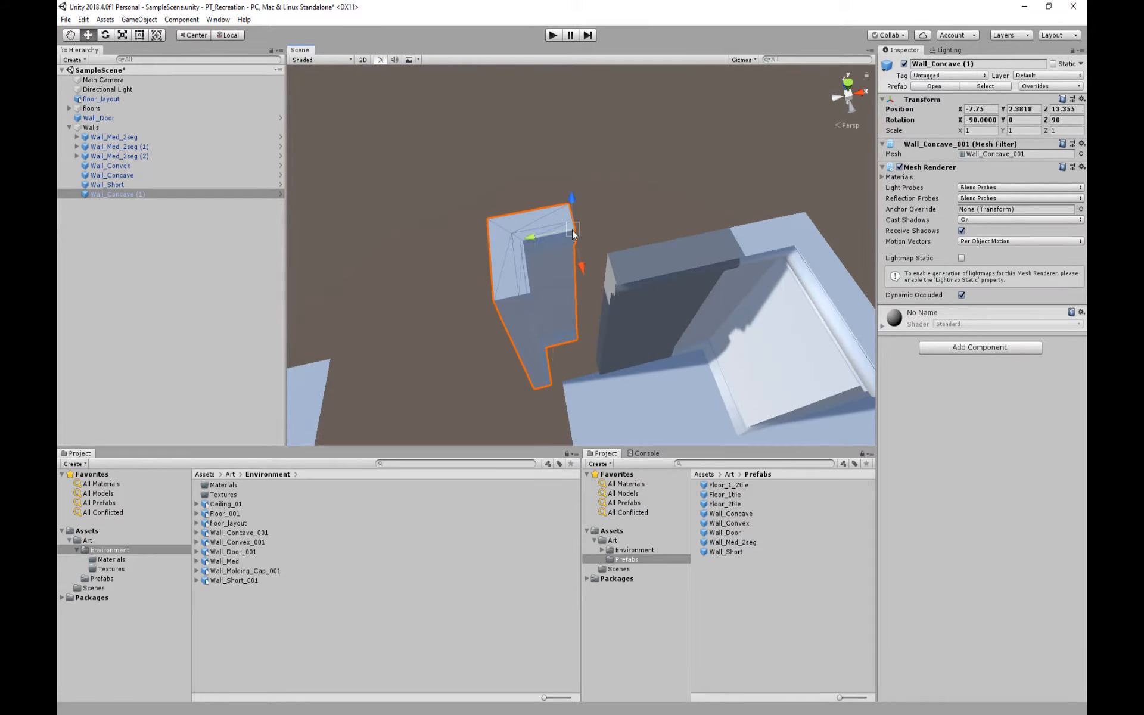
drag(572, 230, 607, 256)
scroll(725, 348, up, 6)
scroll(689, 319, down, 6)
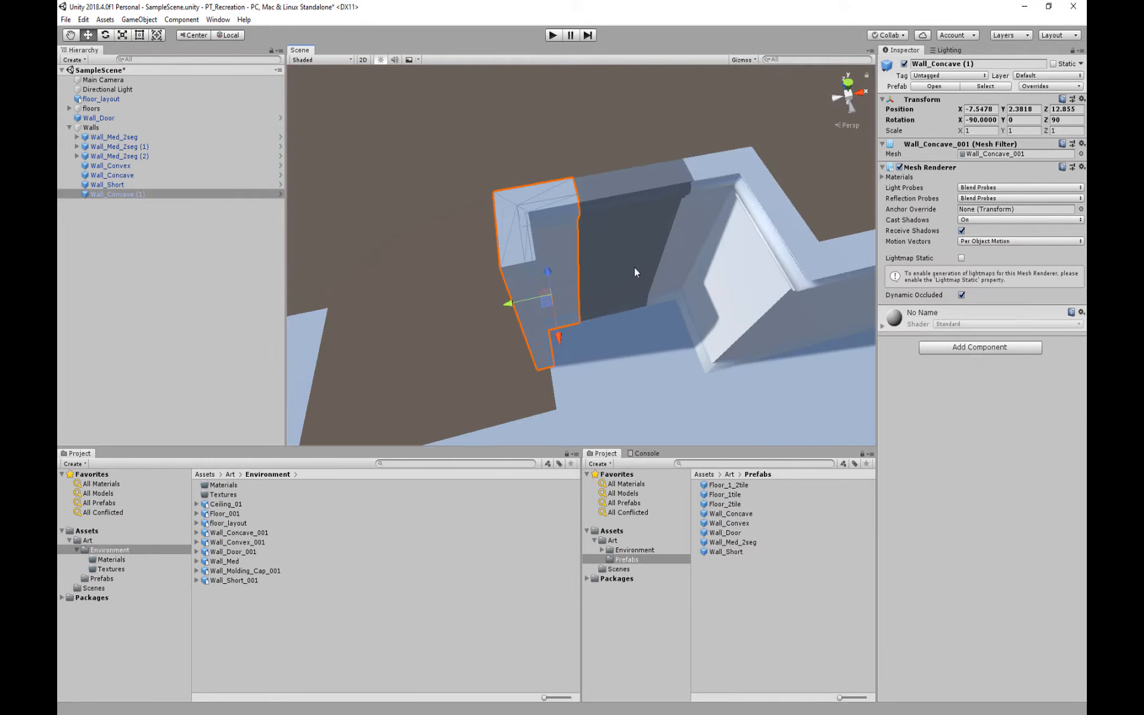
Duplicate Wall_Convex, move the copy toward the second concave corner and set its Z rotation to 90
click(779, 245)
key(ctrl+d)
drag(786, 310, 578, 401)
text(90)
Vertex-snap the duplicate convex corner to the second concave corner's free end, at X -8.0461, Y 2.3672, Z 12.354
alt+drag(663, 370, 469, 250)
key(v)
alt+drag(469, 251, 748, 256)
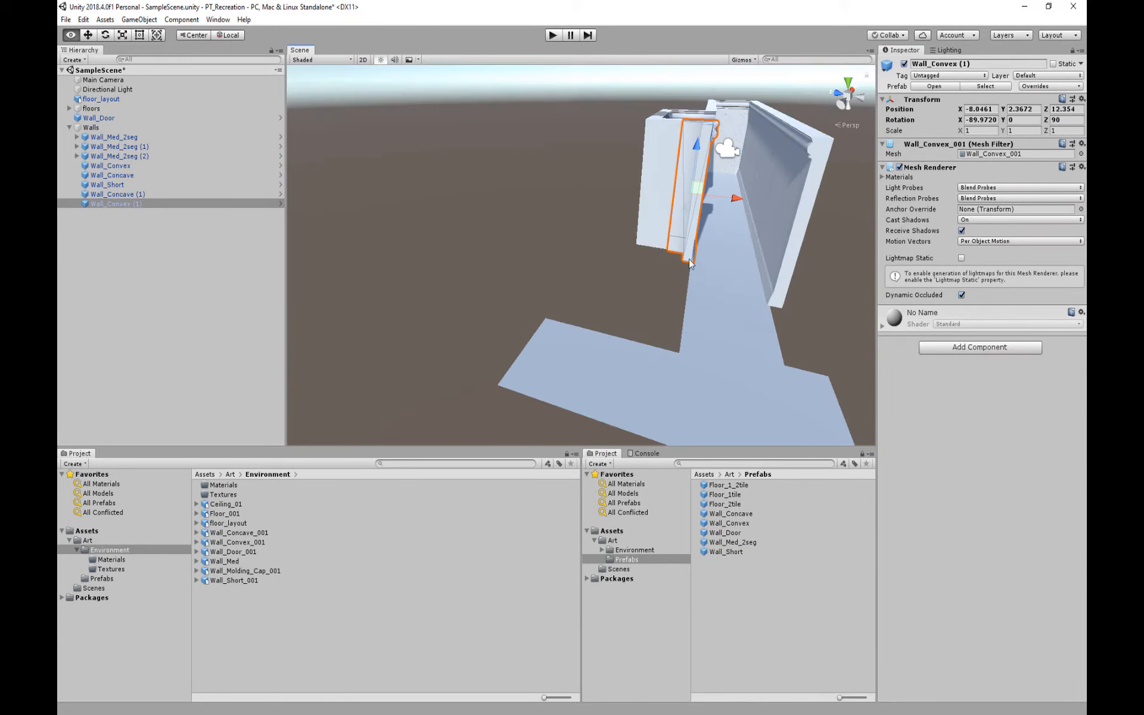
scroll(685, 328, up, 4)
middle_drag(686, 329, 700, 89)
scroll(689, 225, down, 10)
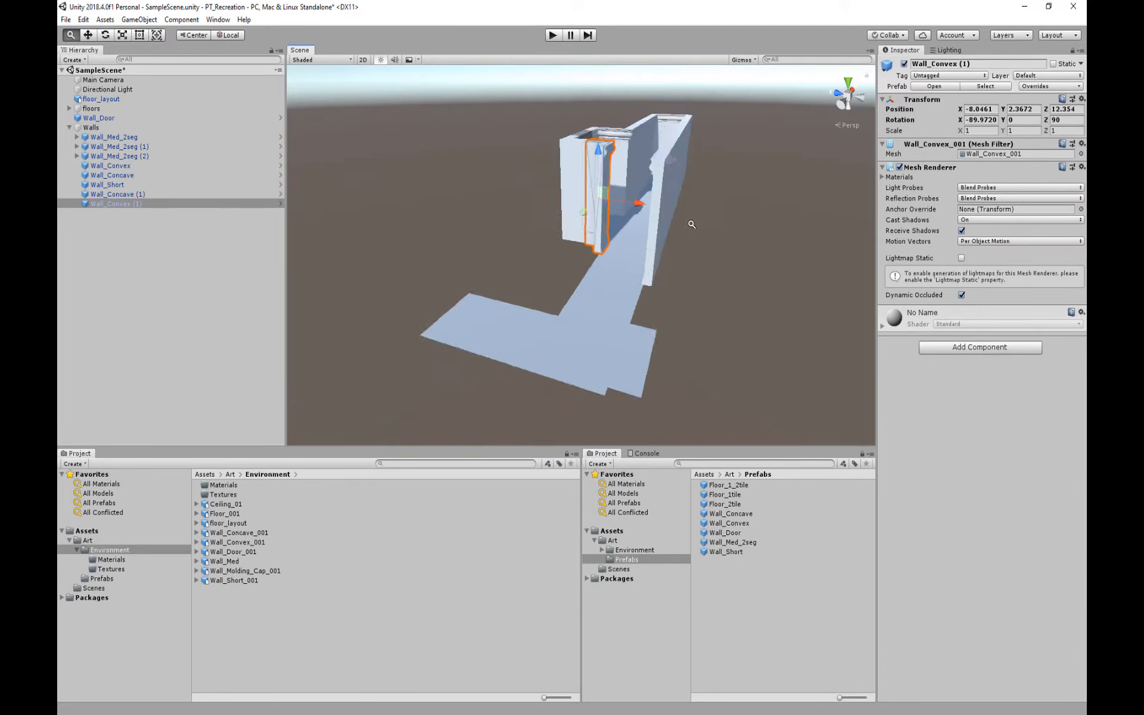
Add the Wall_Med model to the scene and save it as an original prefab in the Prefabs folder
click(847, 79)
drag(229, 561, 238, 367)
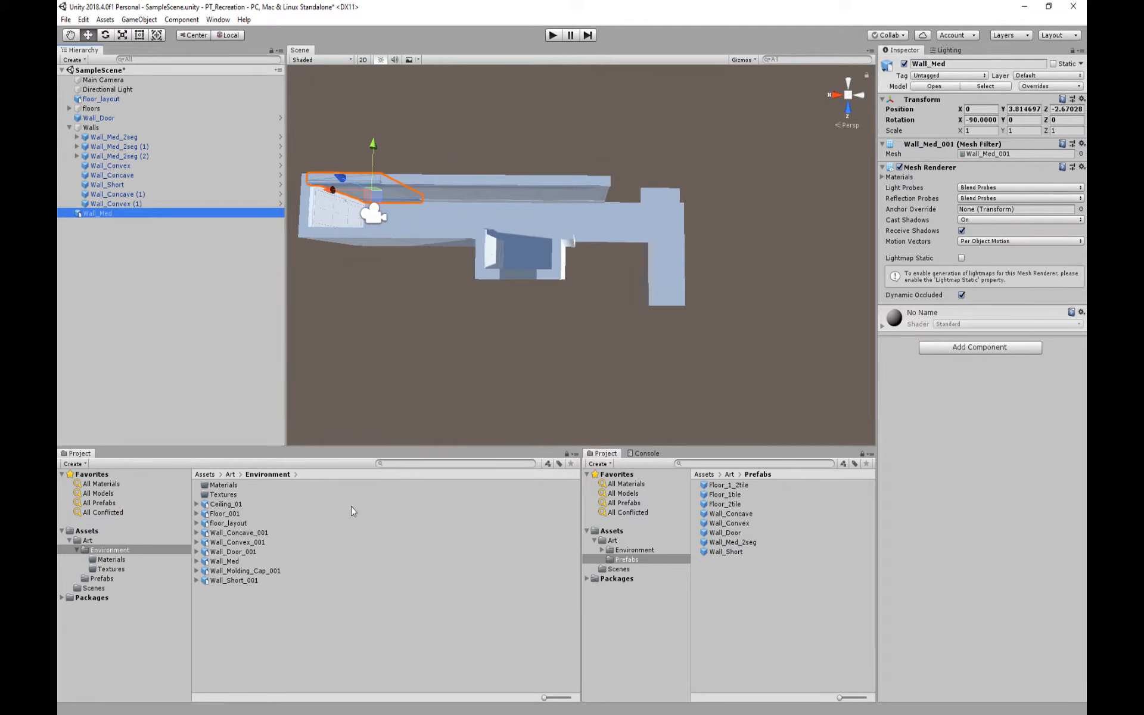
drag(101, 218, 811, 620)
click(544, 388)
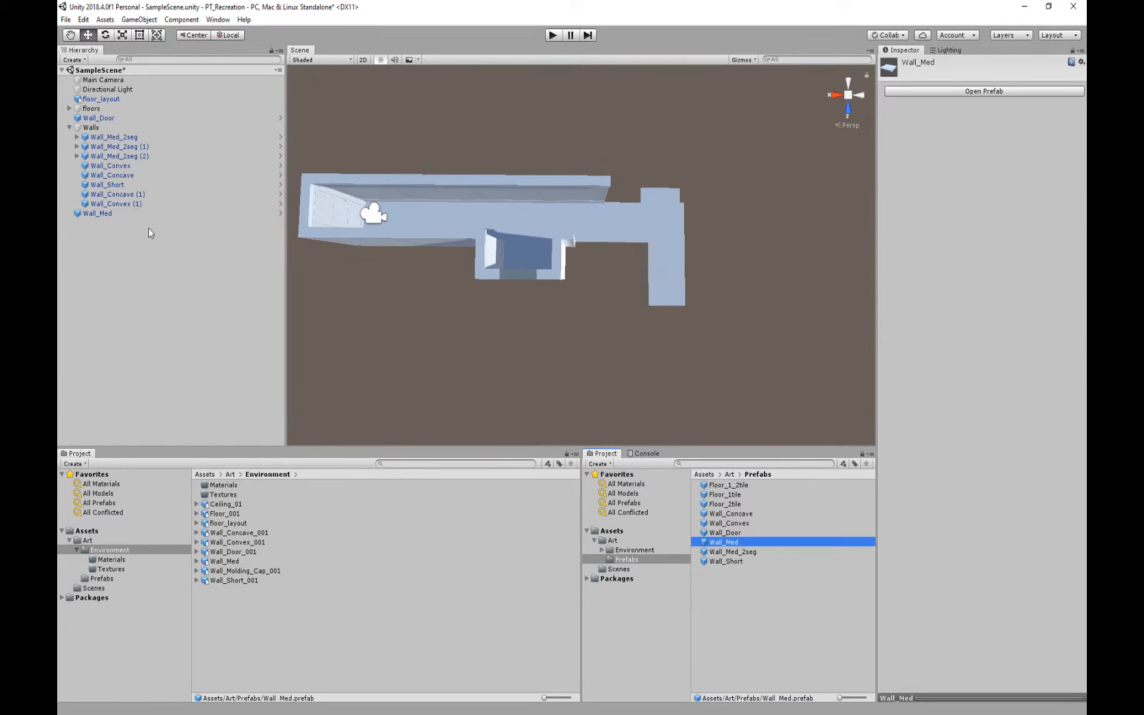
Place Wall_Med under Walls, move it beside the duplicate convex corner to X -8.11, Z 12.26 and set its Y rotation to 180
click(149, 213)
drag(376, 195, 607, 231)
click(1022, 120)
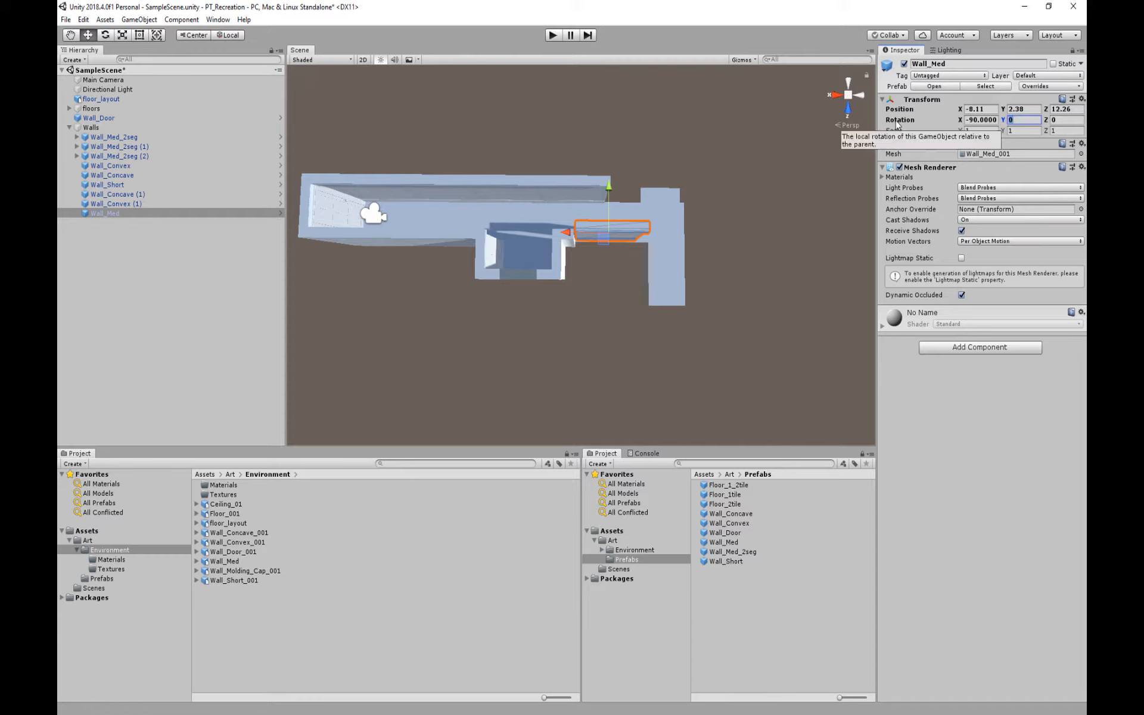
text(180)
Vertex-snap Wall_Med's near end to the free end of the duplicate convex corner beyond the alcove
middle_drag(576, 247, 544, 265)
scroll(543, 265, up, 4)
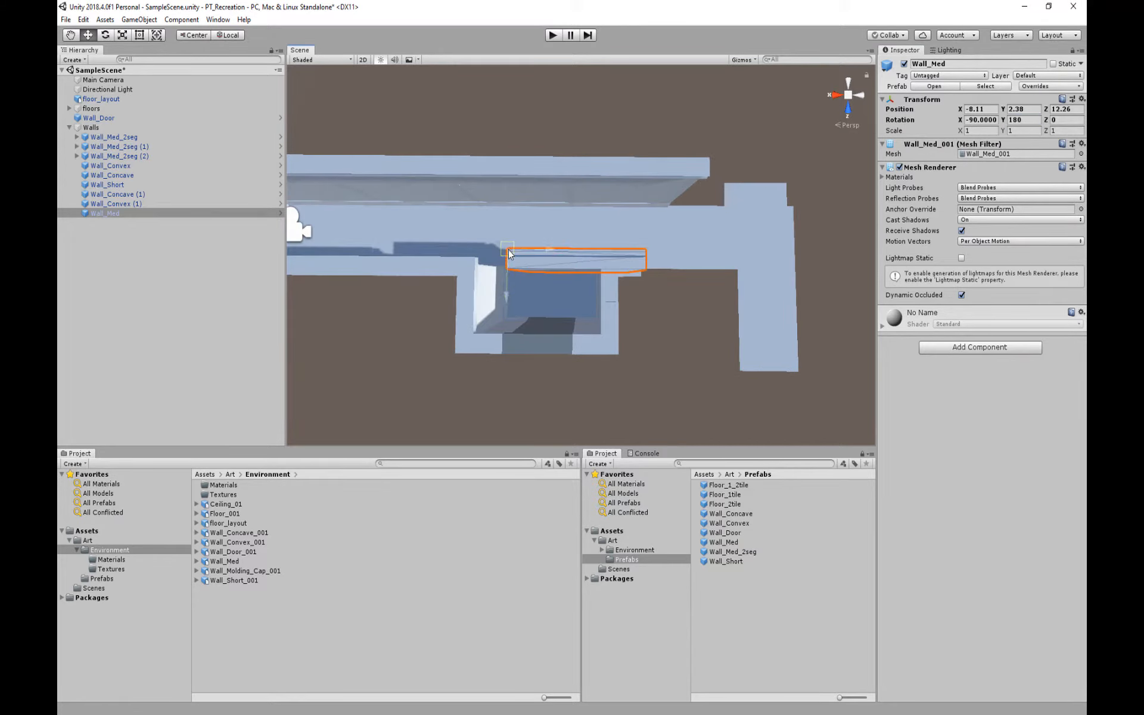
drag(508, 253, 614, 262)
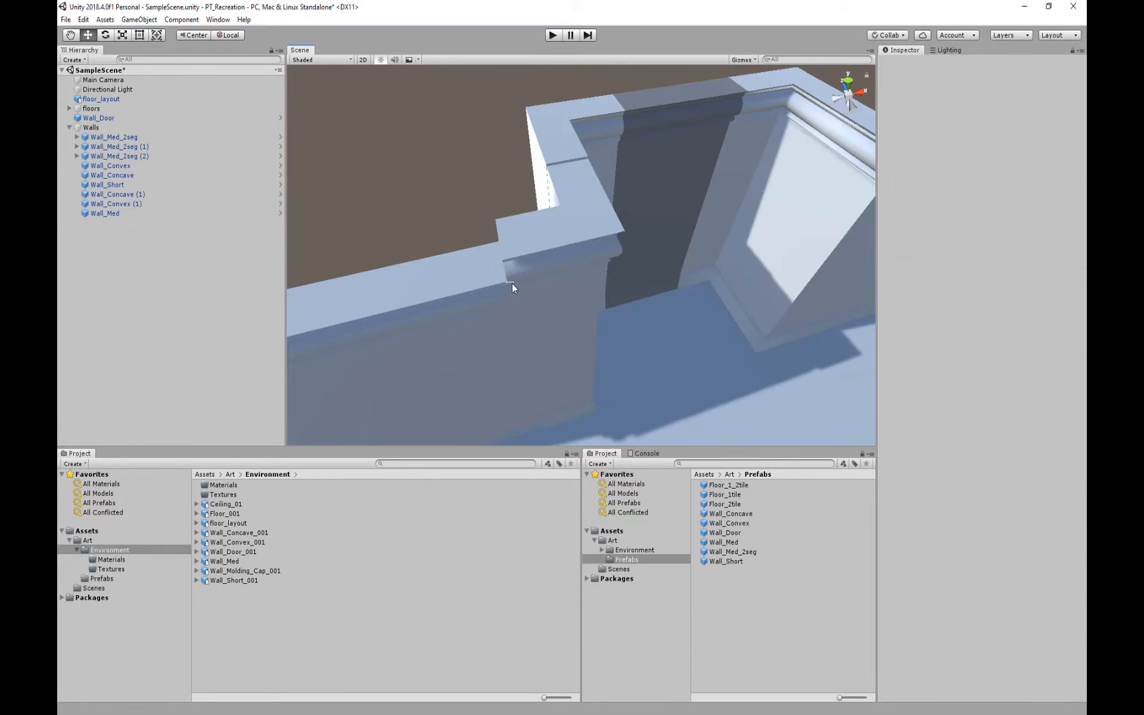
click(507, 285)
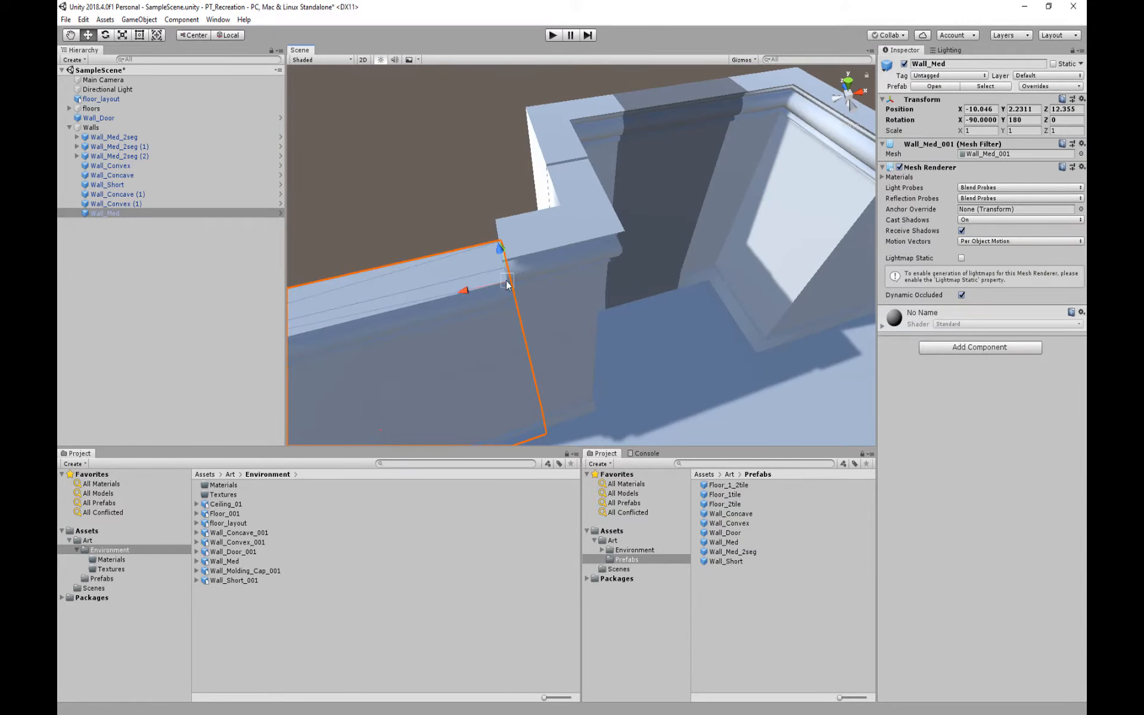
drag(506, 285, 505, 261)
scroll(464, 263, up, 5)
middle_drag(463, 263, 471, 210)
click(441, 260)
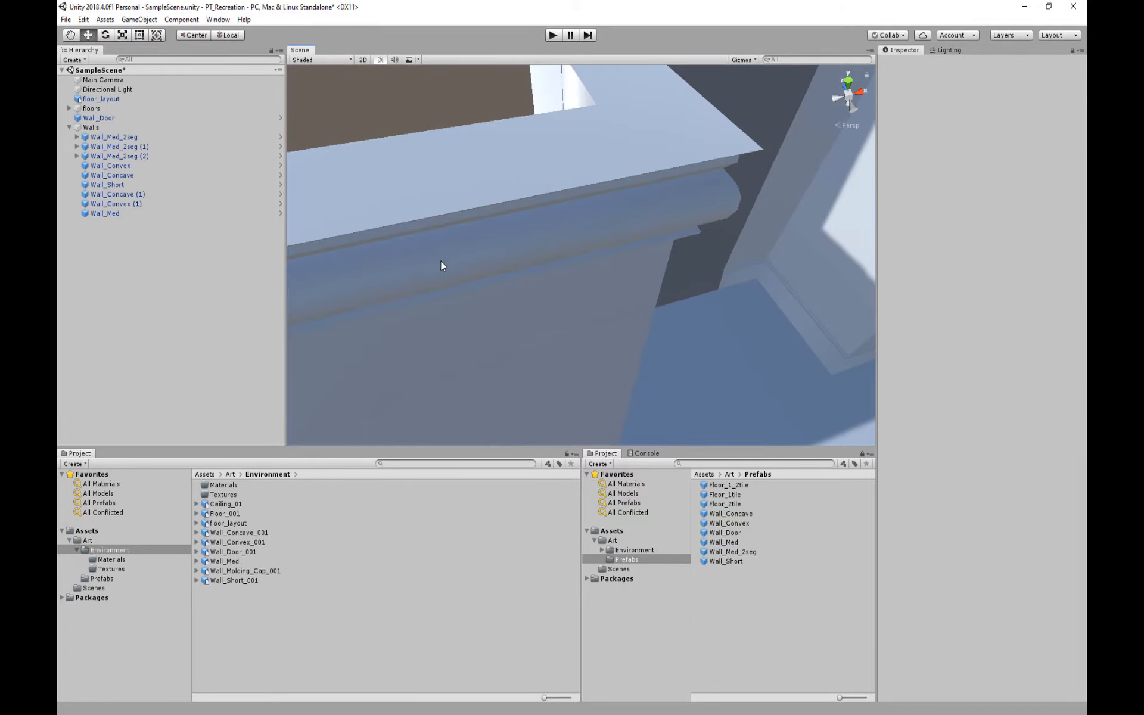
Vertex-snap the duplicate convex corner flush with the second concave corner at X -8.0476, Y 2.382, Z 12.354
scroll(441, 260, down, 5)
alt+drag(661, 199, 600, 316)
click(608, 193)
scroll(477, 246, up, 4)
key(v)
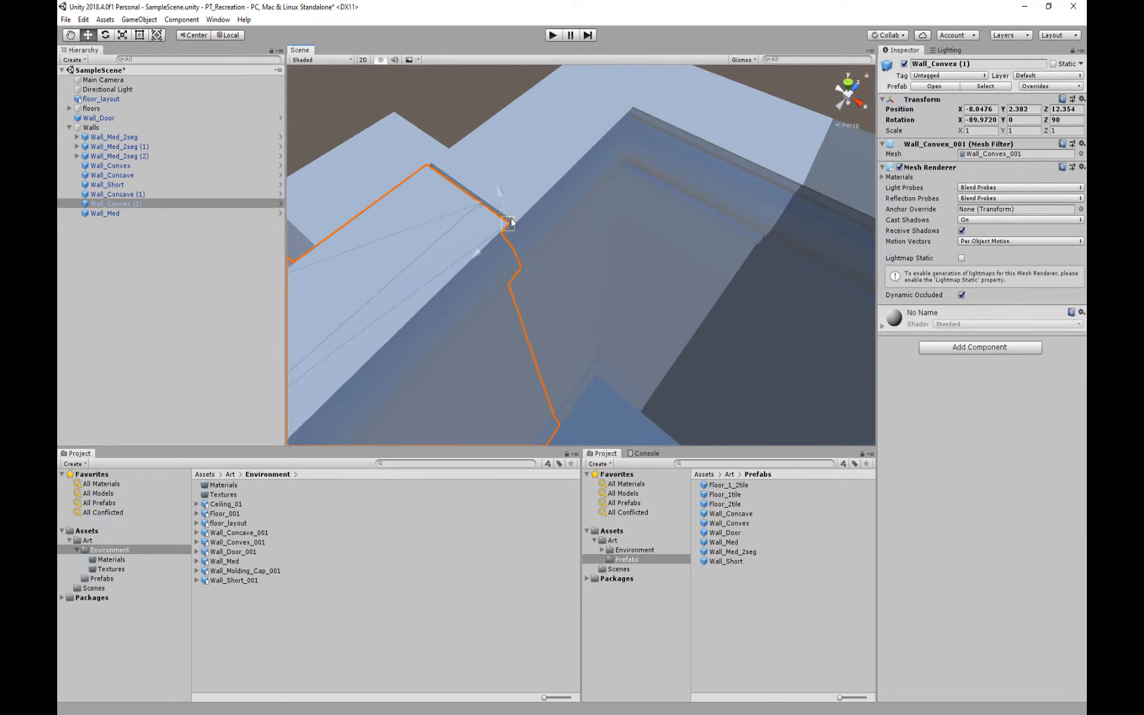
alt+drag(511, 221, 548, 242)
Re-snap Wall_Med to the adjusted convex corner at X -10.048, Y 2.382, Z 12.355
click(693, 329)
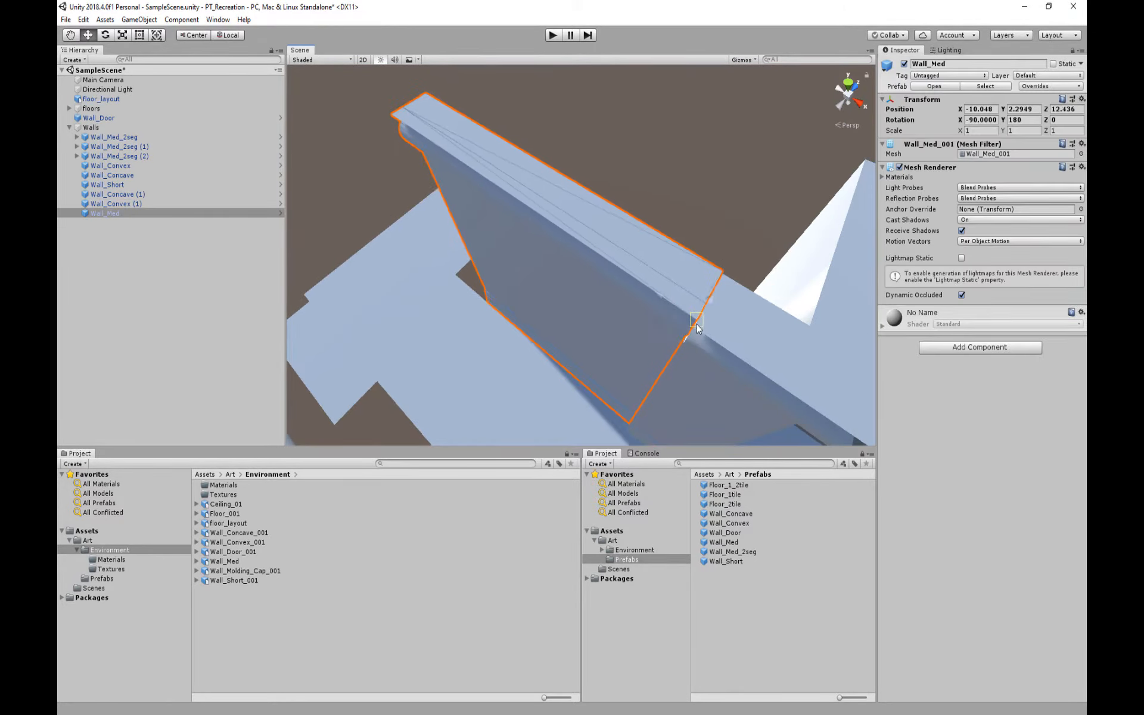
drag(697, 326, 699, 336)
alt+drag(699, 336, 810, 333)
key(v)
drag(743, 179, 749, 190)
scroll(749, 223, down, 5)
Duplicate Wall_Short, move the copy past the end of the long wall to X -10.21, Z 11.01 and set its Y rotation to 0
alt+drag(536, 238, 590, 230)
alt+right_drag(589, 229, 554, 232)
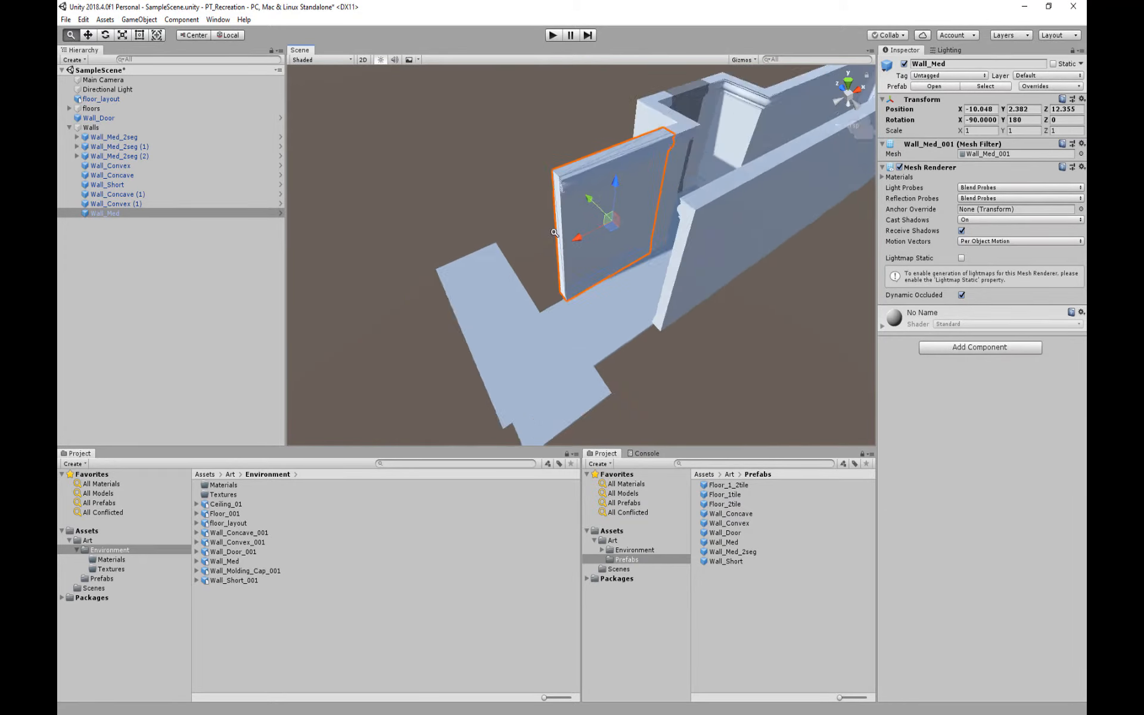
alt+drag(554, 232, 1039, 503)
click(490, 239)
key(ctrl+d)
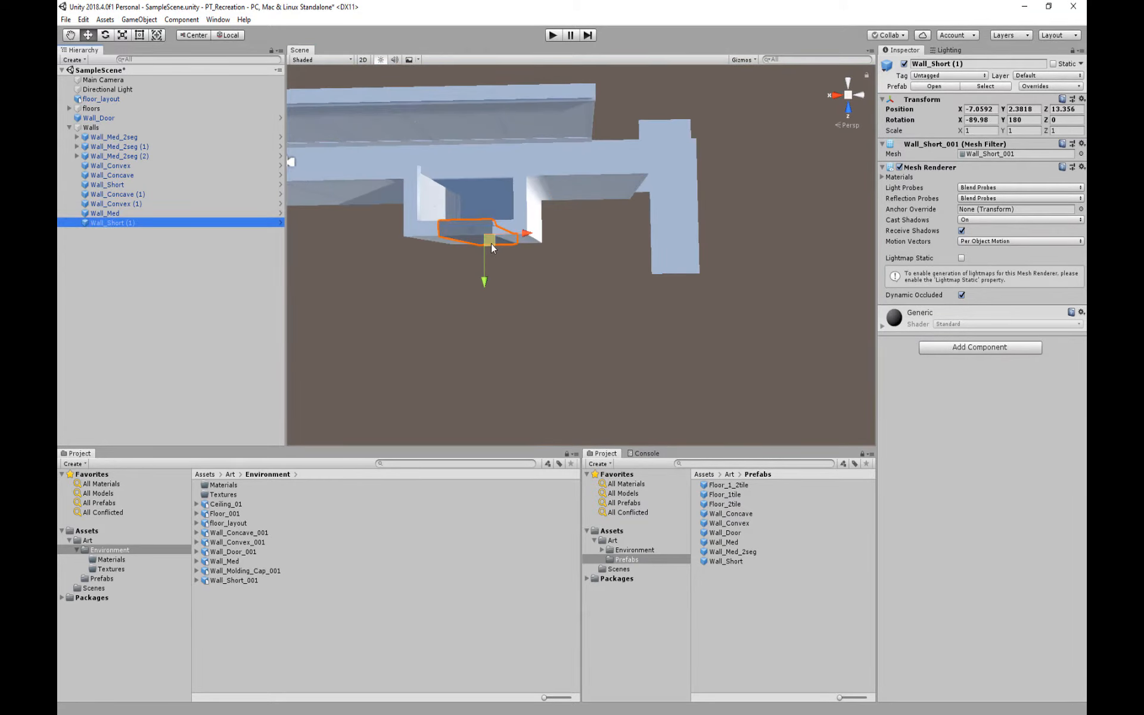
alt+drag(491, 243, 620, 123)
drag(1020, 119, 872, 119)
text(0)
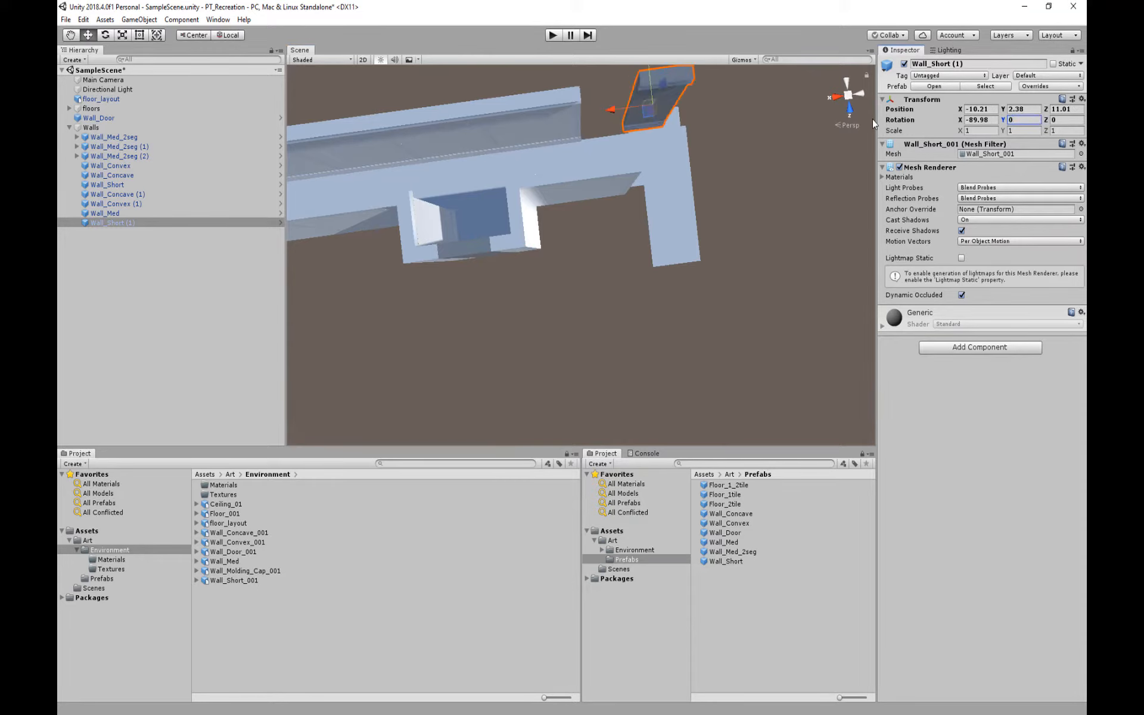
Vertex-snap the duplicate short wall to the free end of the long wall opposite the alcove
middle_drag(626, 98, 647, 213)
scroll(647, 212, up, 4)
middle_drag(735, 124, 730, 184)
key(v)
drag(771, 110, 828, 143)
scroll(655, 168, down, 5)
click(103, 79)
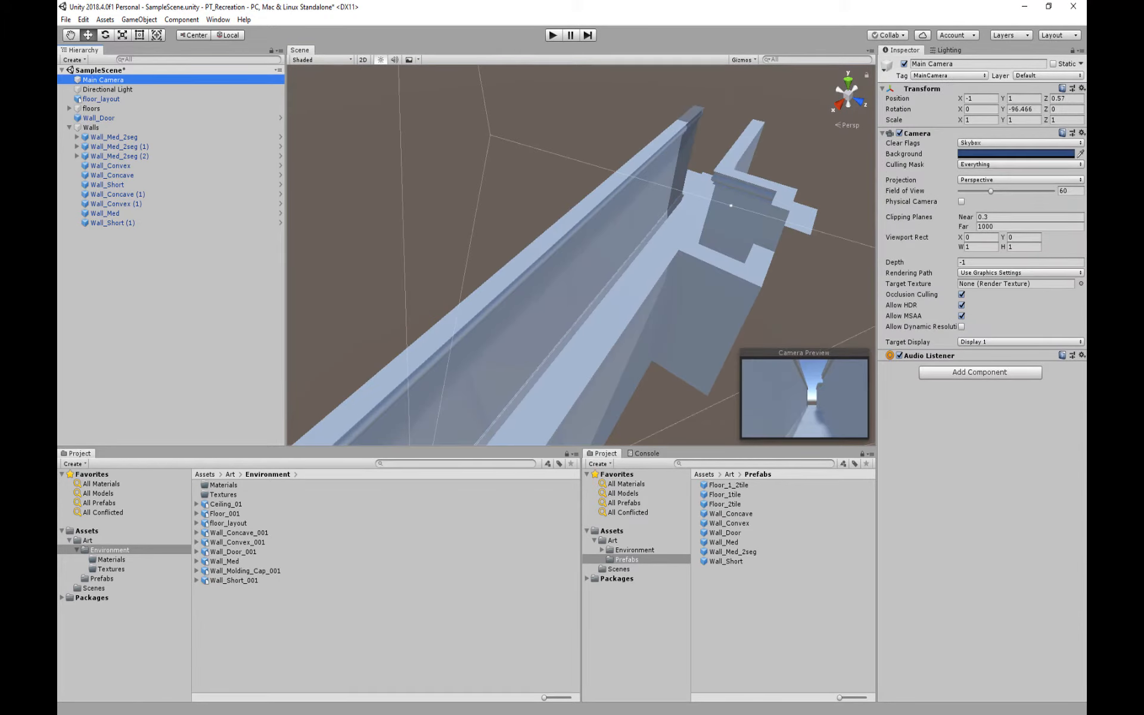
Rename the Wall_Molding_Cap_001 model to Wall_Molding_Cap, add it under Walls and save it as an original prefab in the Prefabs folder
alt+drag(744, 196, 417, 310)
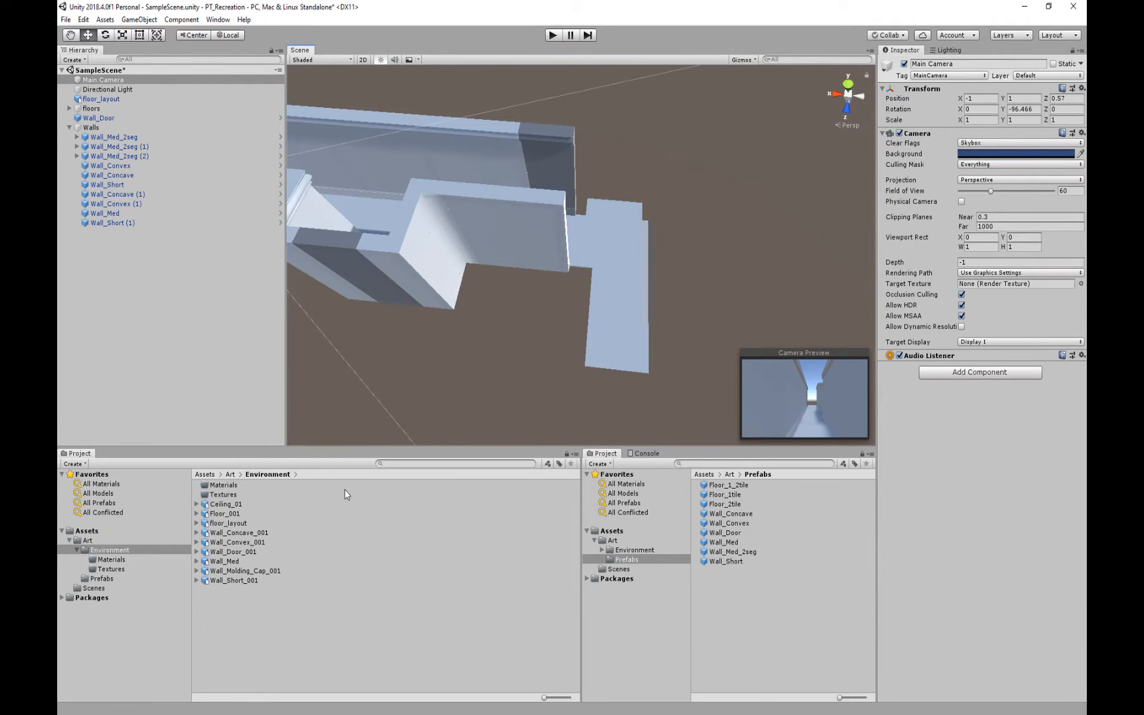
click(271, 571)
key(F2)
drag(283, 572, 184, 370)
key(BackSpace)
key(Return)
drag(107, 231, 735, 596)
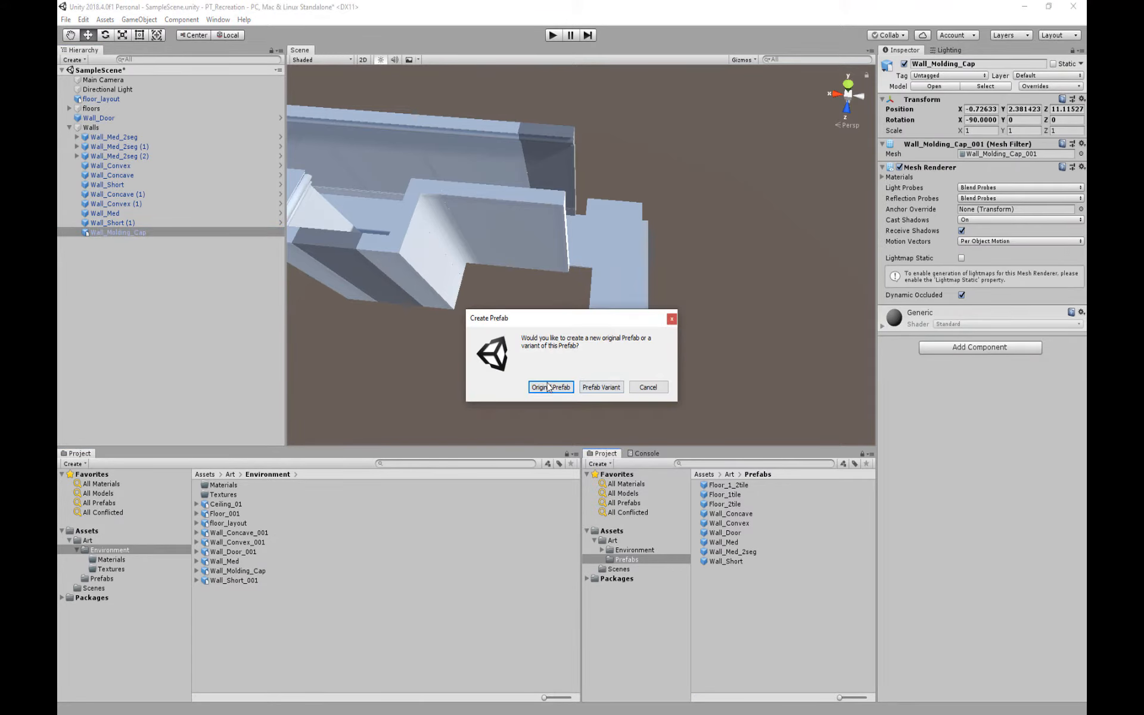
click(547, 386)
Move Wall_Molding_Cap to the duplicate short wall's free end and vertex-snap it at X -10.06, Y 2.3814, Z 11.115
alt+drag(536, 238, 490, 348)
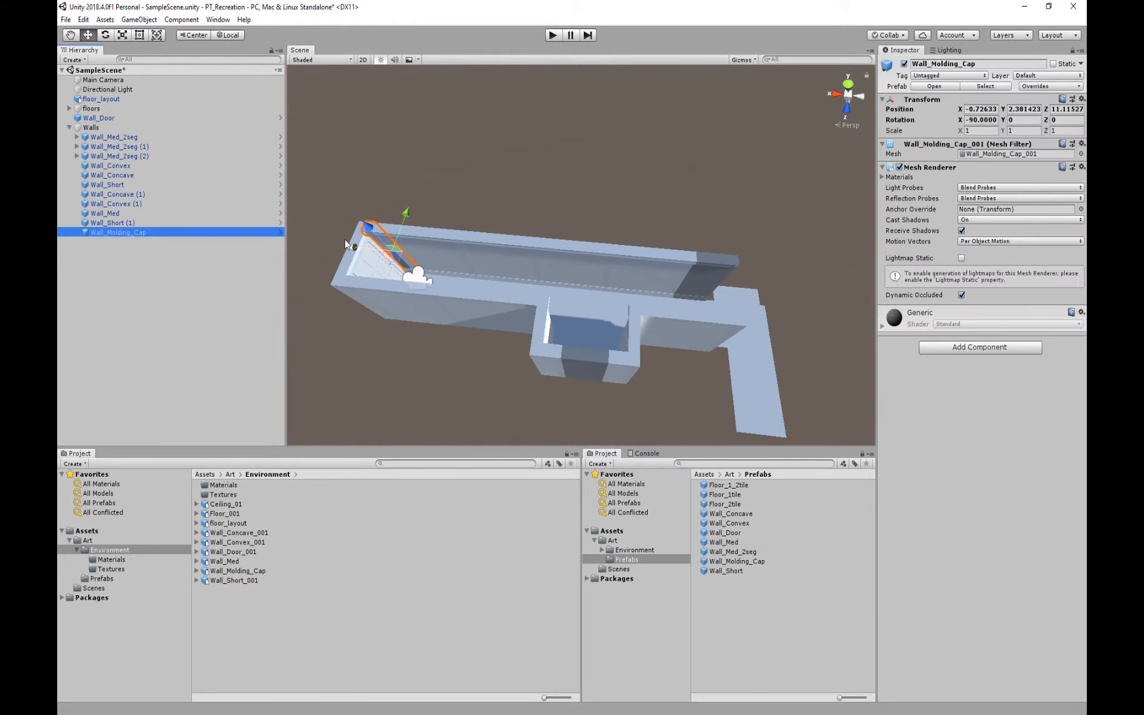
drag(346, 245, 691, 265)
key(f)
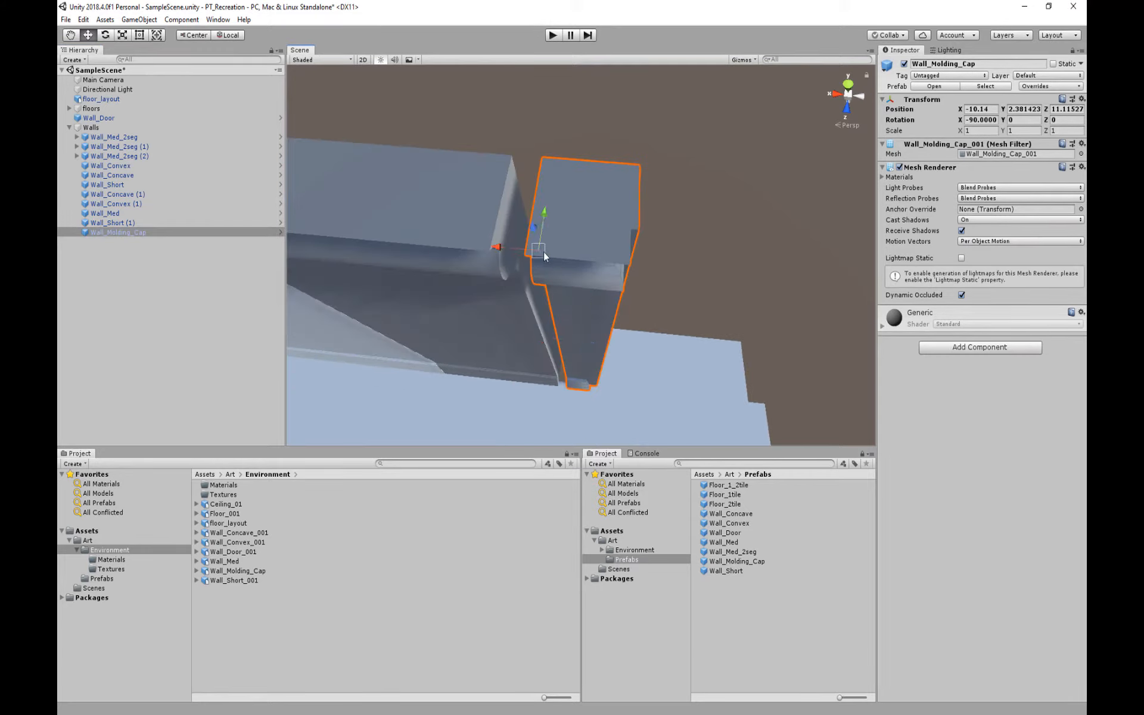
drag(543, 256, 477, 268)
scroll(476, 268, down, 3)
middle_drag(465, 262, 461, 350)
Duplicate Wall_Molding_Cap, set the copy's Y rotation to 180 and move it near Wall_Med's free end at X -10.425, Z 12.444
key(ctrl+d)
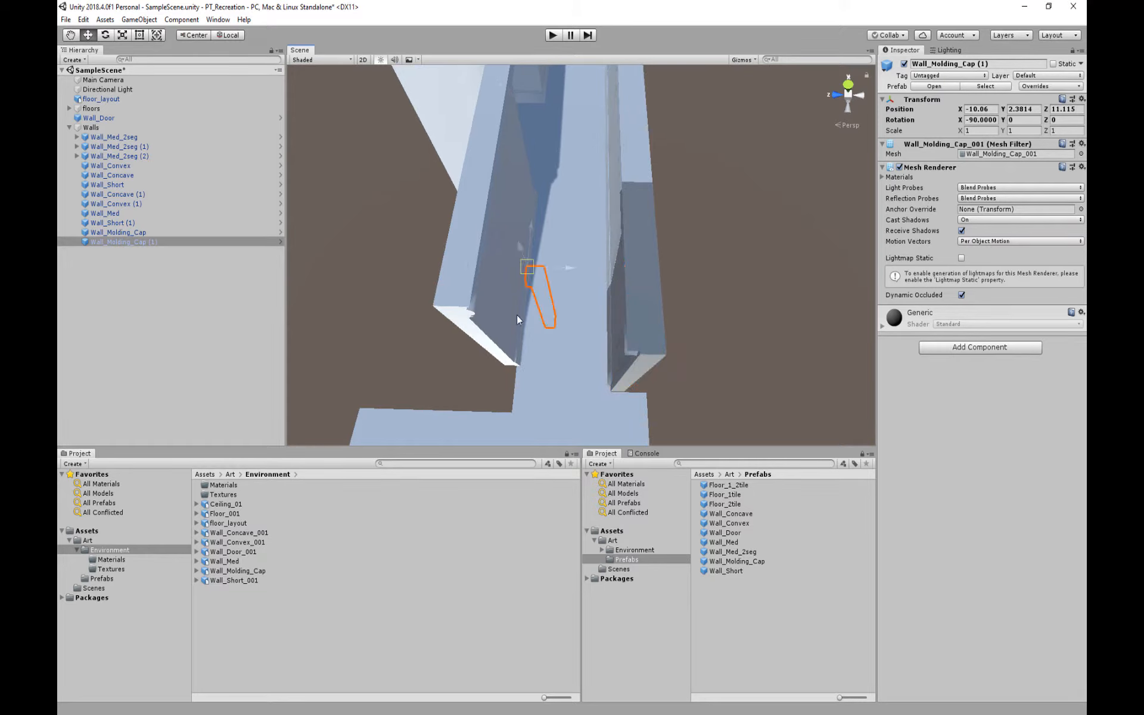
drag(516, 315, 516, 362)
drag(1024, 121, 930, 117)
text(180)
alt+drag(774, 226, 536, 292)
drag(564, 313, 512, 319)
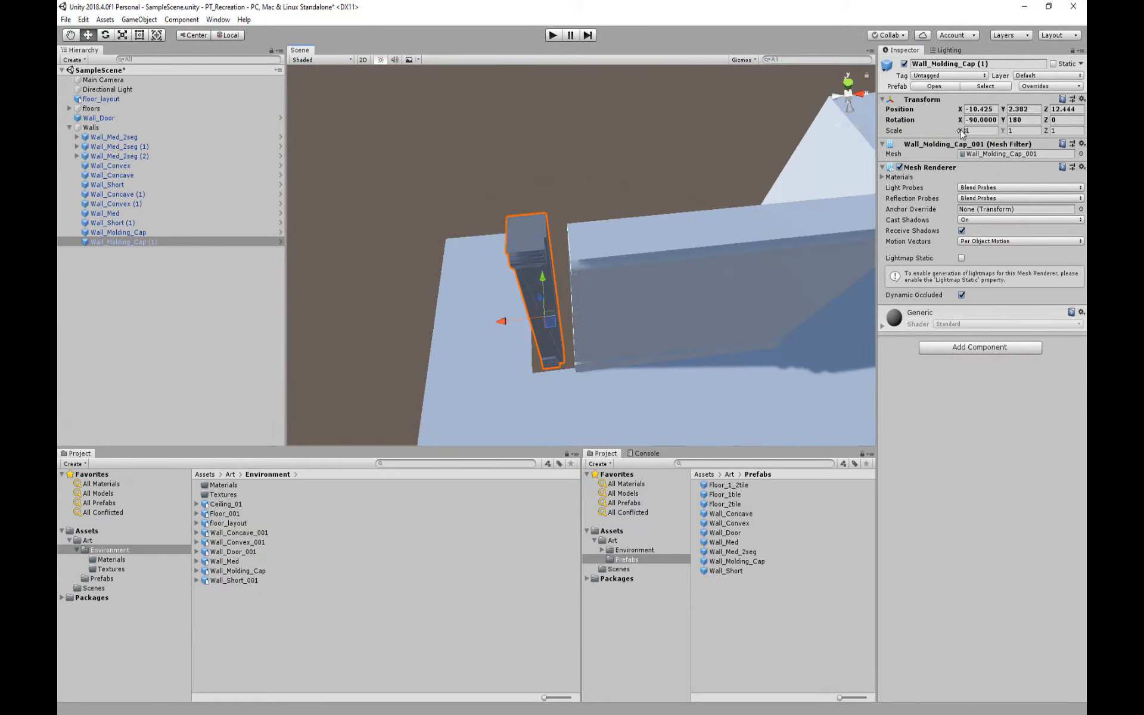
Mirror the duplicate molding cap with an X scale of -1 and vertex-snap it to Wall_Med's free end at X -10.048, Y 2.382, Z 12.355
text(-1)
mouse_move(539, 253)
alt+mouse_down()
mouse_move(607, 243)
mouse_move(530, 263)
alt+mouse_up()
drag(464, 284, 607, 303)
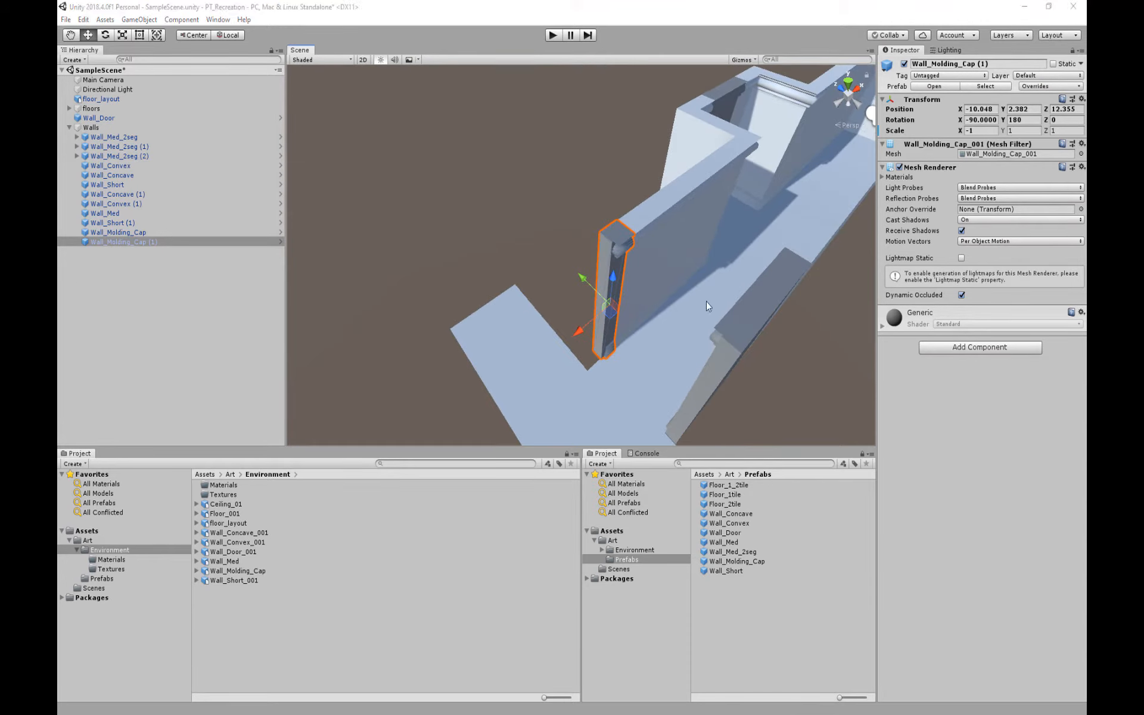
Examine the molding caps on both wall ends and how their profiles line up with the adjoining walls
alt+drag(706, 301, 484, 163)
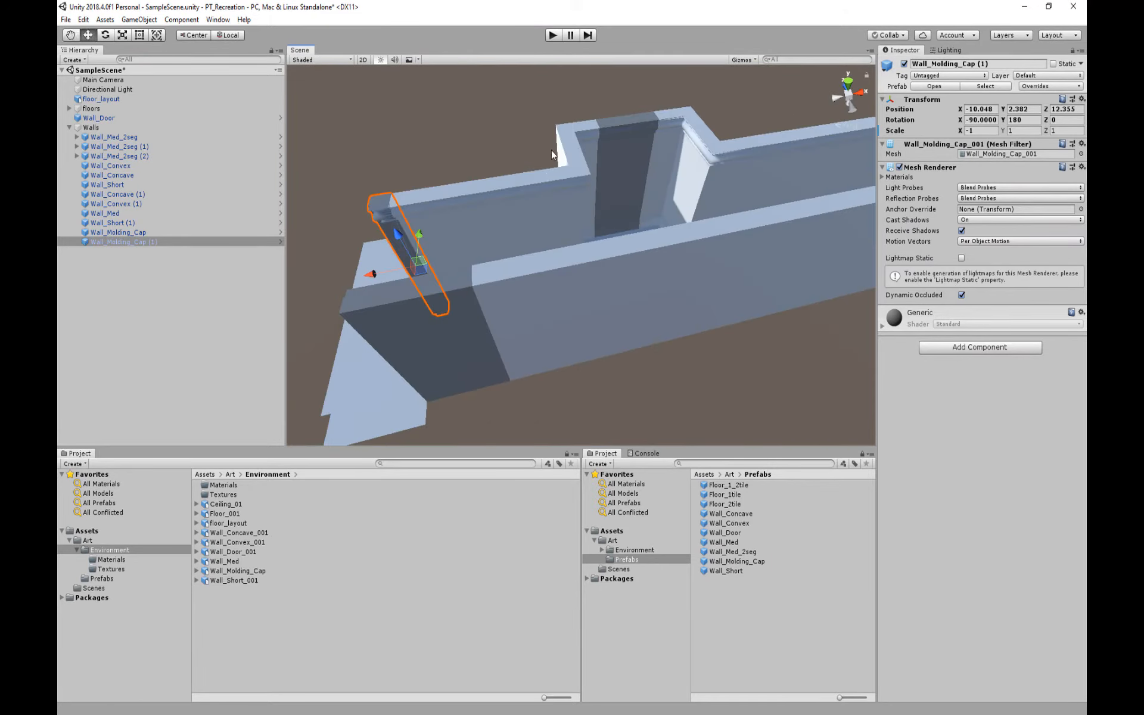
alt+drag(753, 148, 525, 713)
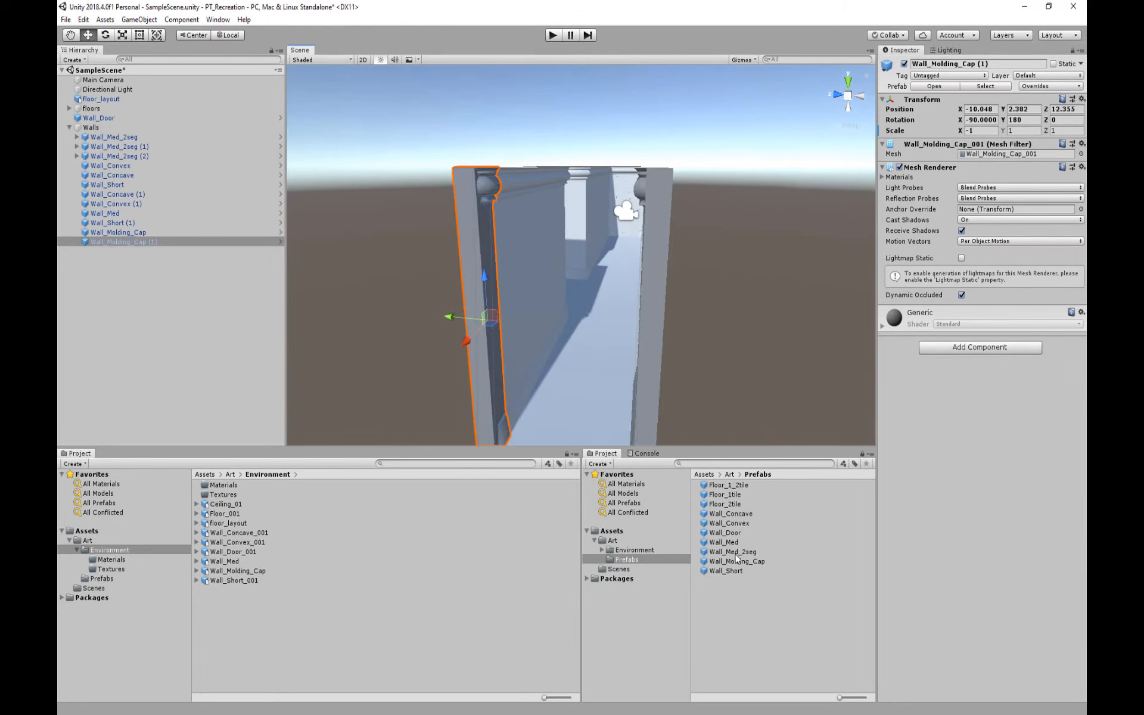
mouse_move(665, 276)
middle_down()
mouse_move(690, 278)
mouse_move(661, 297)
middle_up()
scroll(658, 296, down, 3)
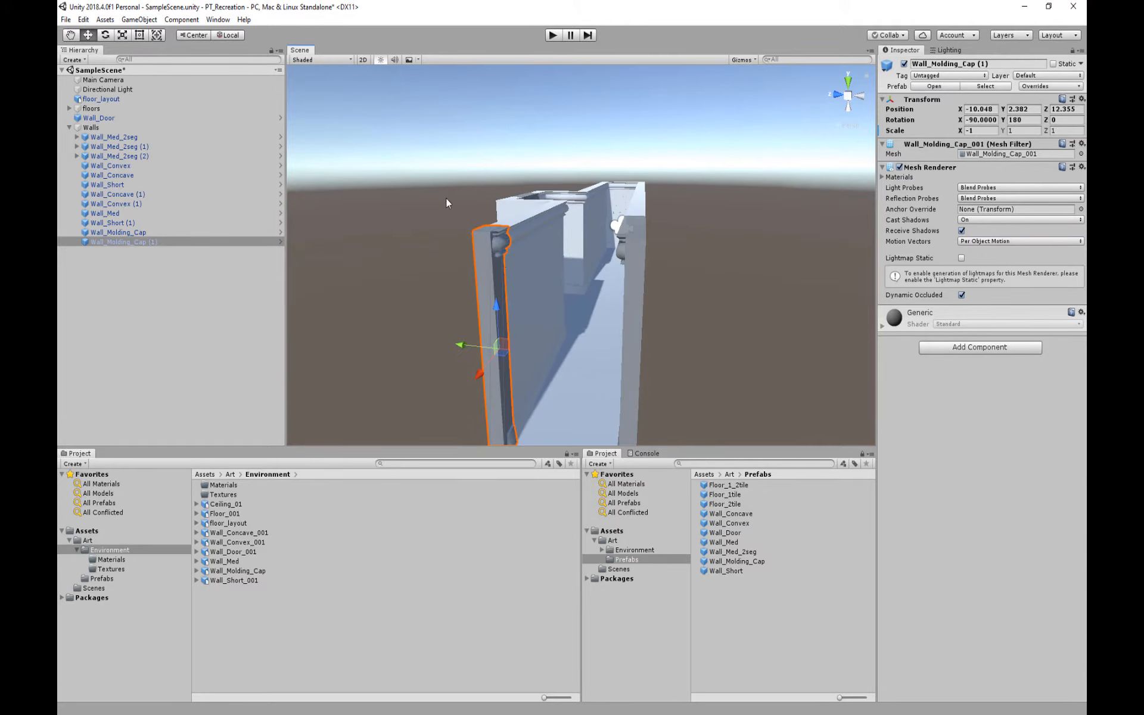
alt+right_drag(622, 220, 686, 234)
alt+drag(595, 233, 448, 277)
scroll(312, 218, up, 5)
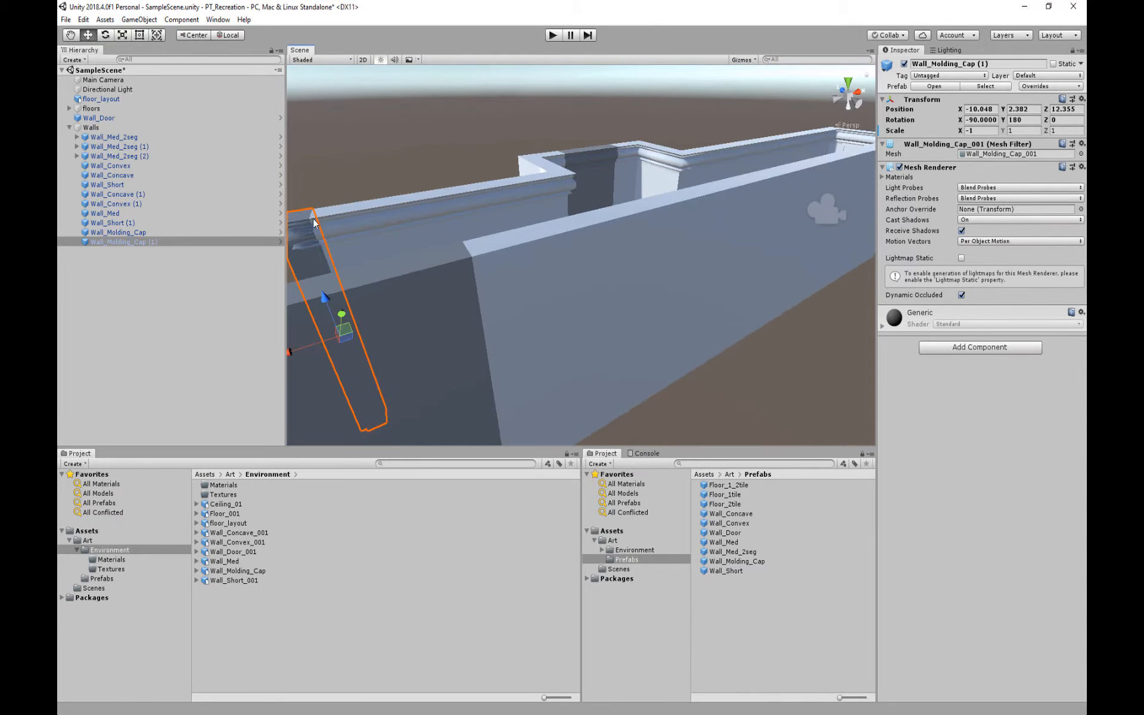
middle_drag(313, 218, 473, 196)
scroll(428, 235, up, 6)
scroll(432, 236, down, 2)
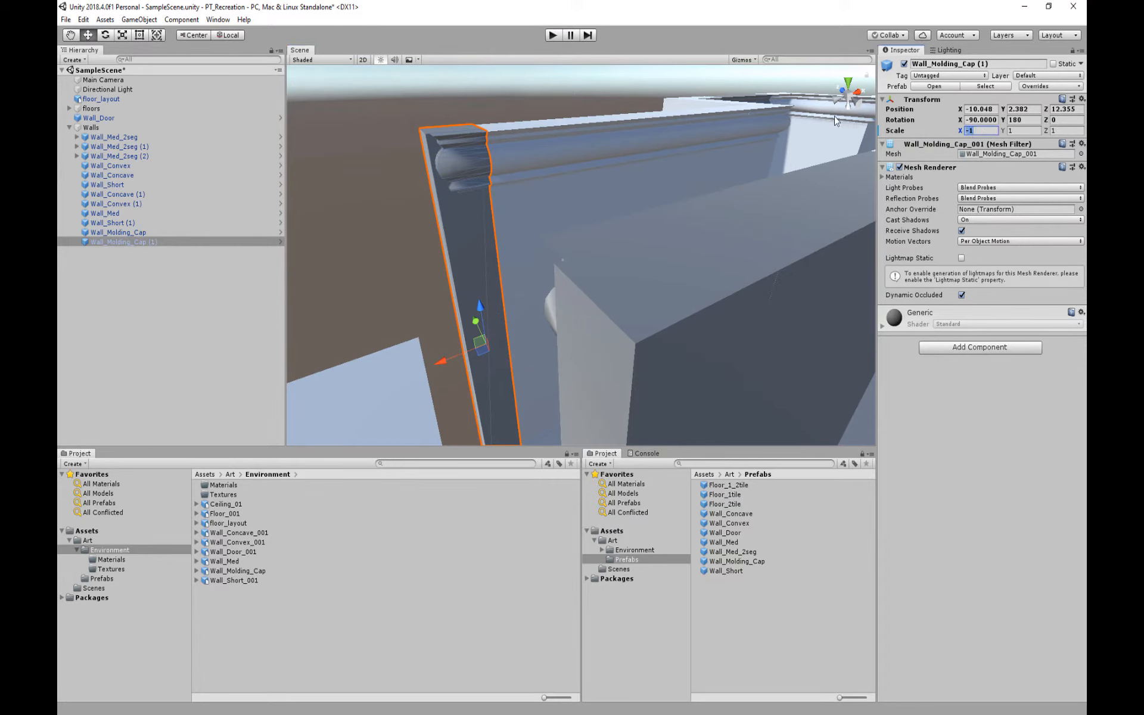
Set the duplicate molding cap's X scale to 1 and move it away from Wall_Med's end to X -10.679
text(1)
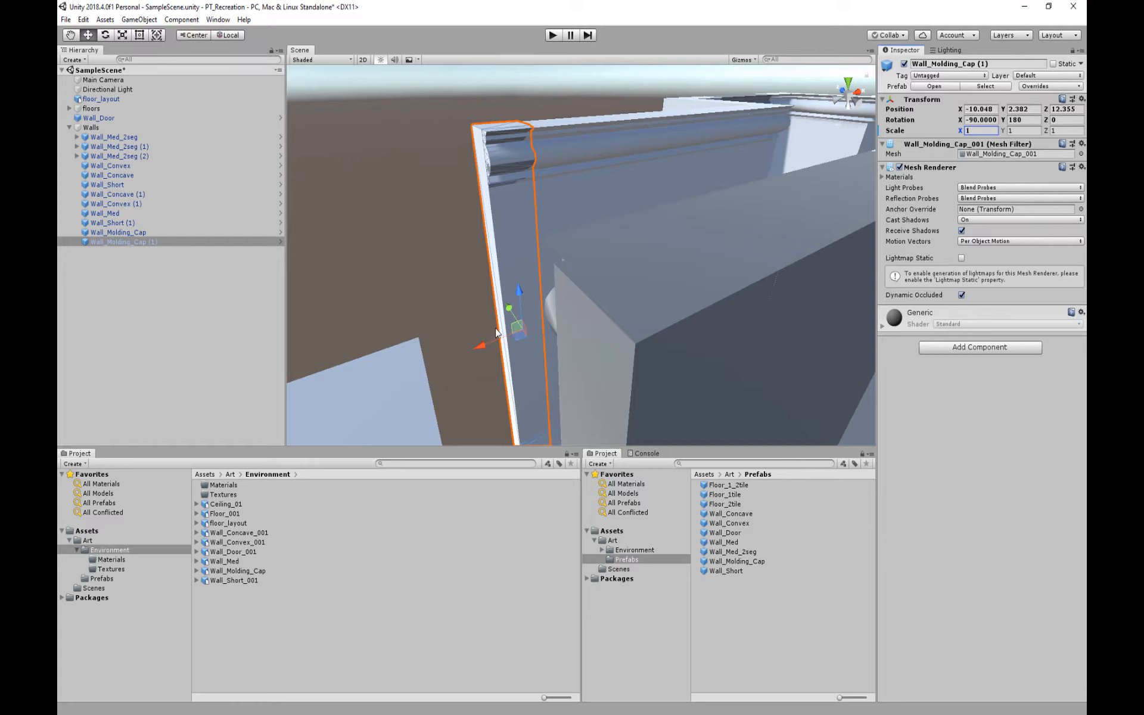
drag(488, 342, 406, 341)
right_drag(465, 167, 344, 191)
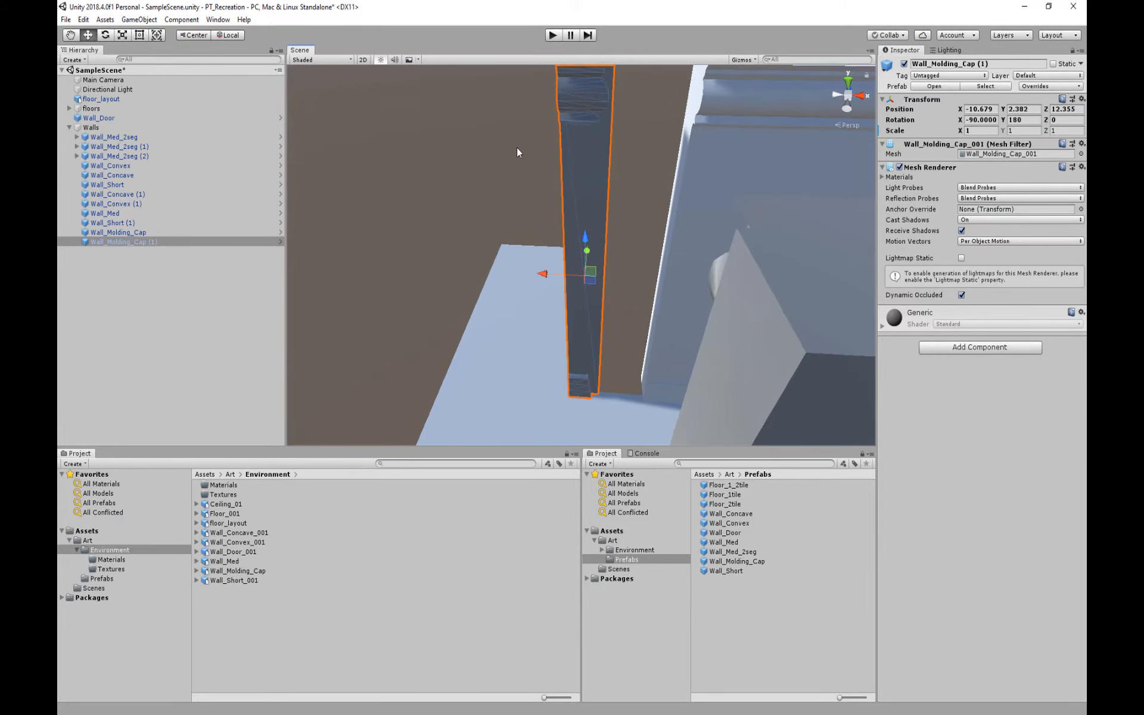
middle_drag(516, 147, 500, 180)
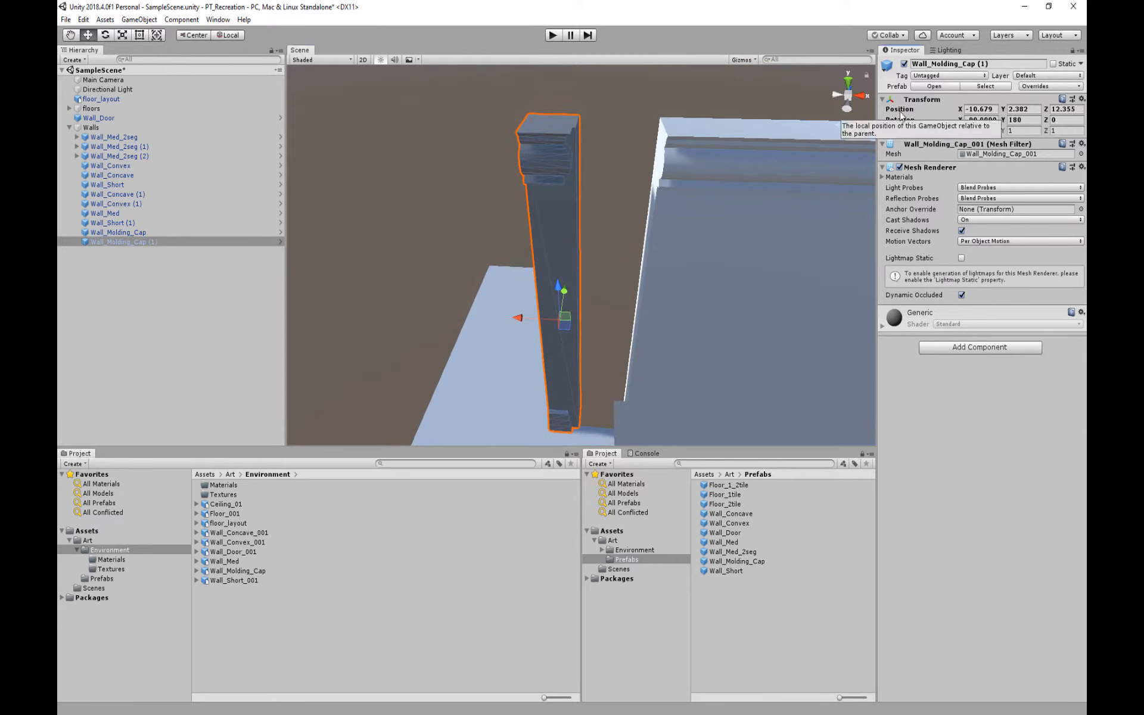
Set the duplicate molding cap's X scale to -1 and vertex-snap it back onto Wall_Med's free end at X -10.048
text(-1)
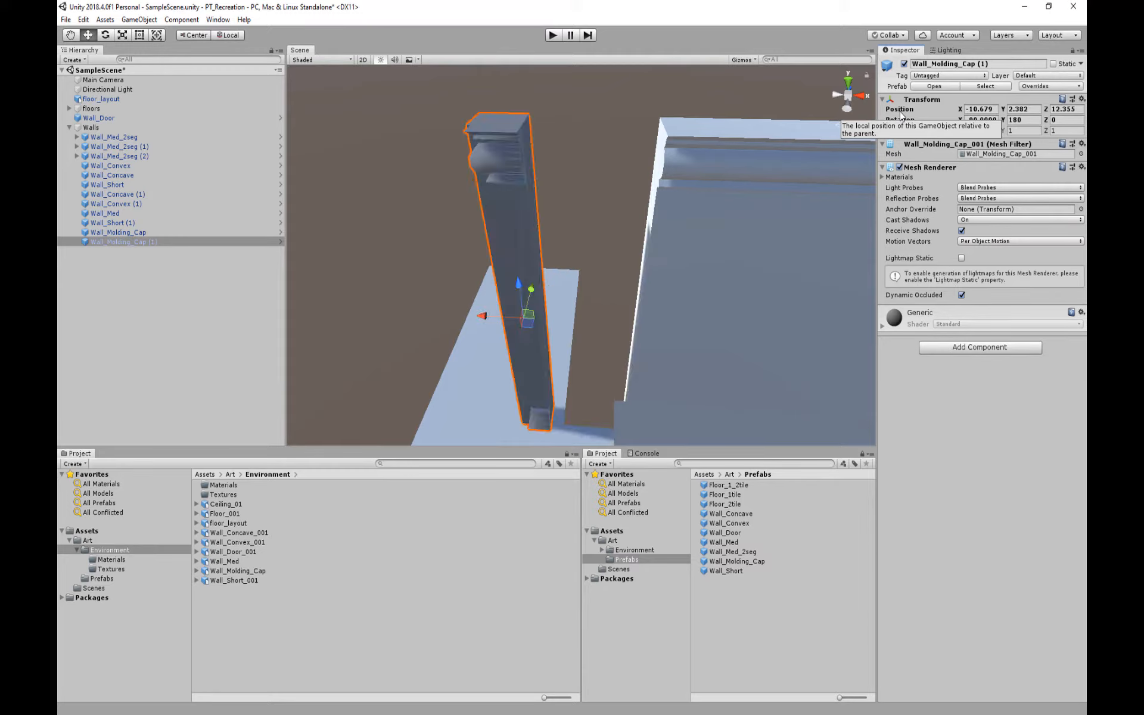
middle_drag(635, 307, 698, 435)
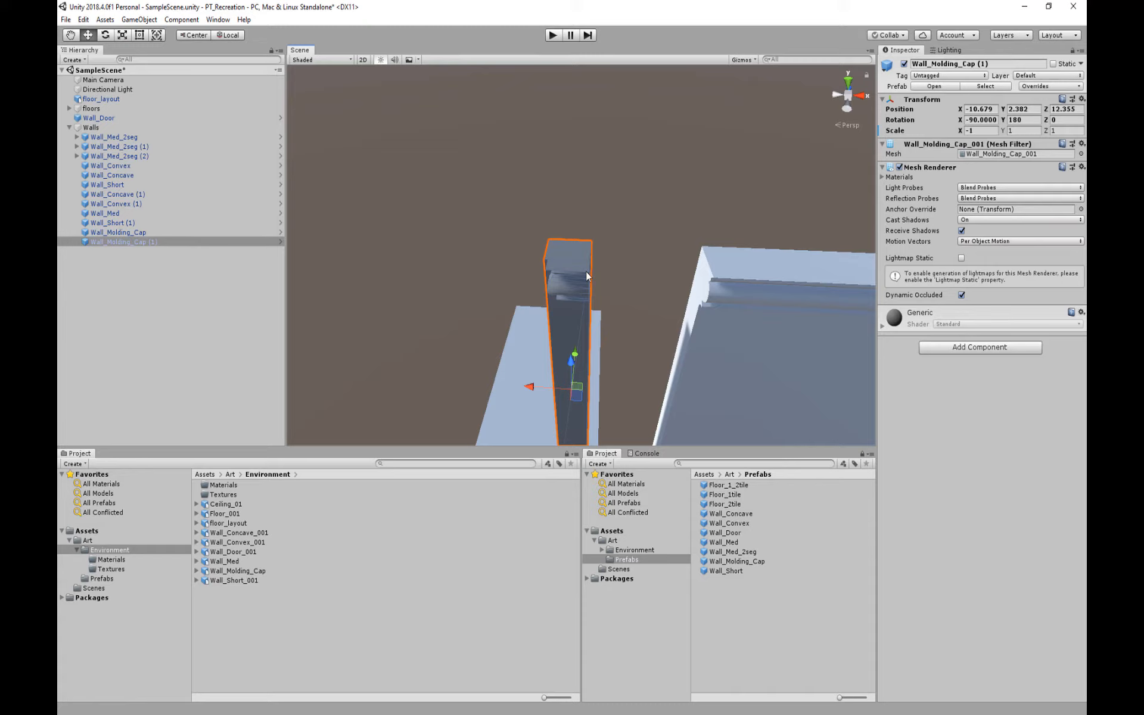
key(v)
drag(589, 271, 714, 280)
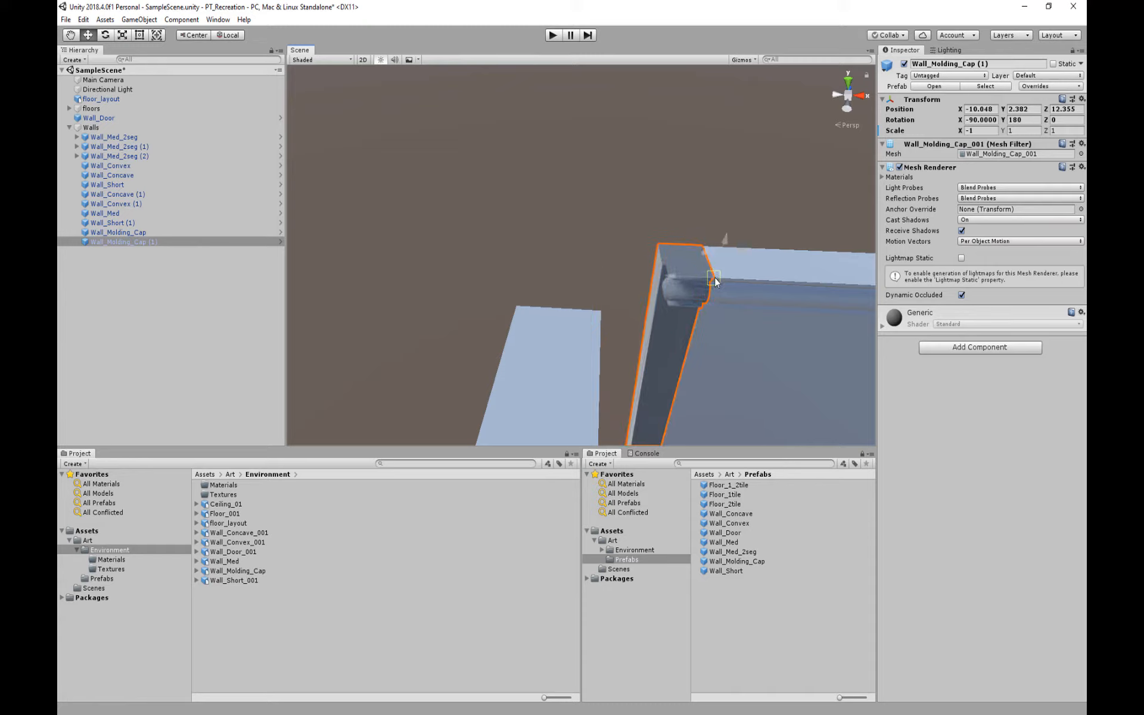
Examine the hallway from inside, looking along the walls toward the two capped ends
alt+right_drag(729, 331, 620, 298)
alt+drag(620, 298, 896, 268)
alt+middle_drag(777, 237, 649, 443)
alt+drag(649, 444, 1130, 408)
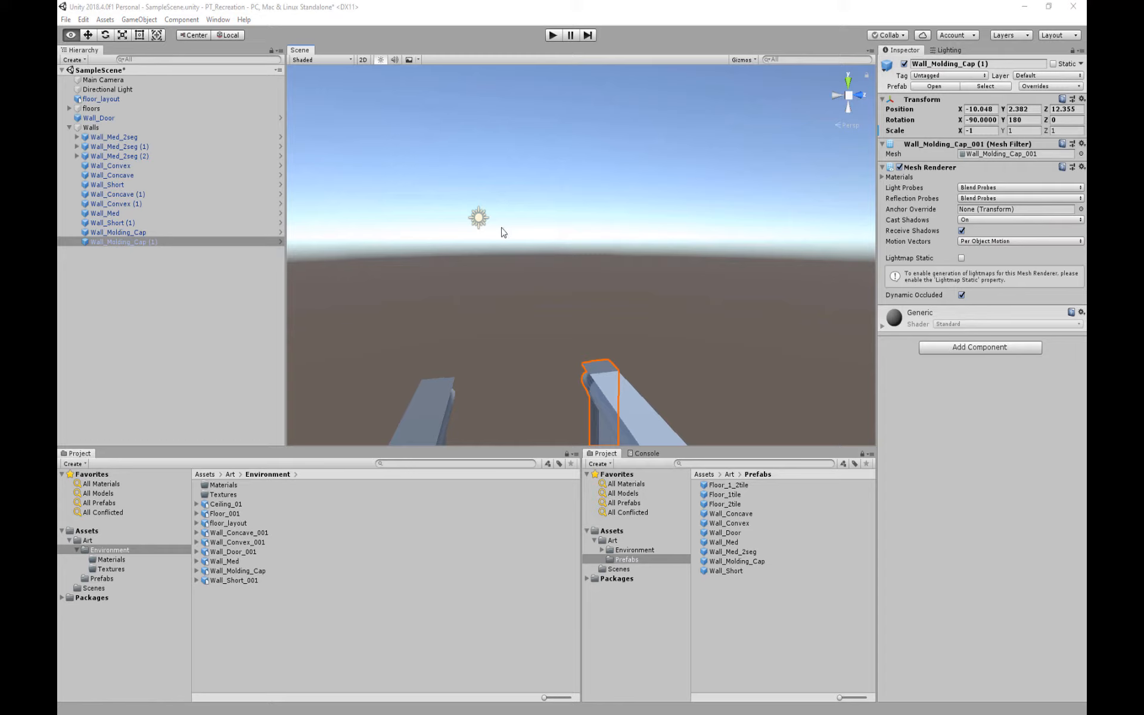
scroll(501, 290, down, 5)
middle_drag(501, 290, 455, 198)
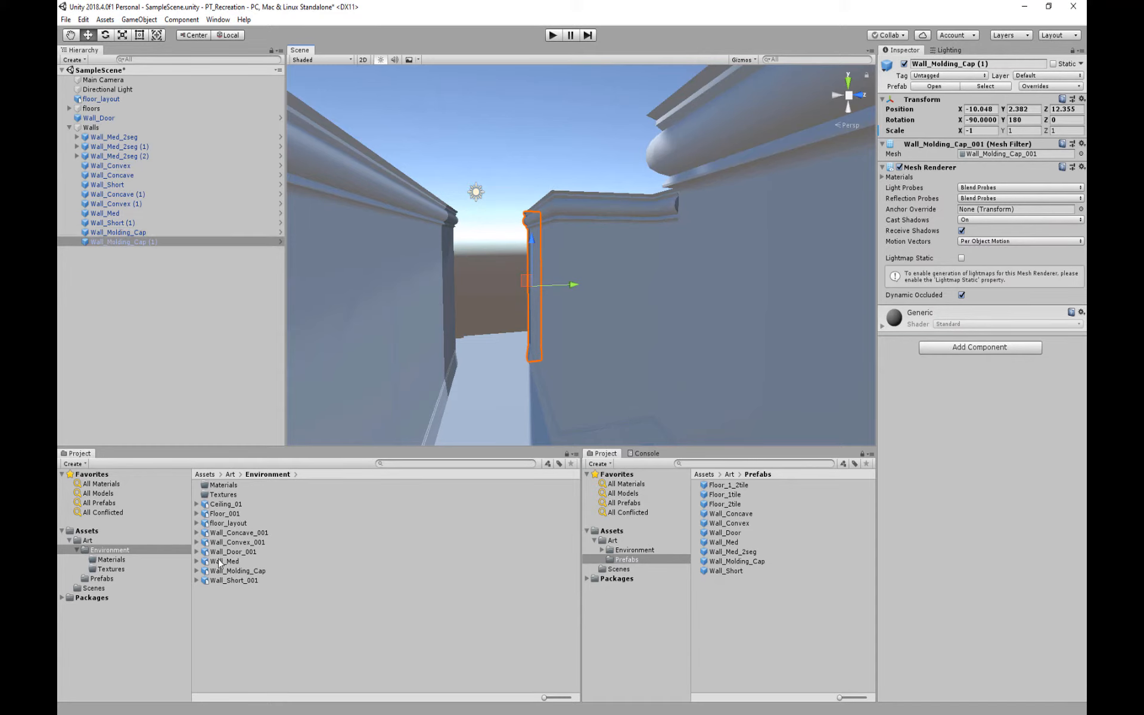
Rename the Ceiling_01 model to Ceiling and add it to the scene at position 0, 0, 0
click(229, 504)
click(242, 505)
key(Return)
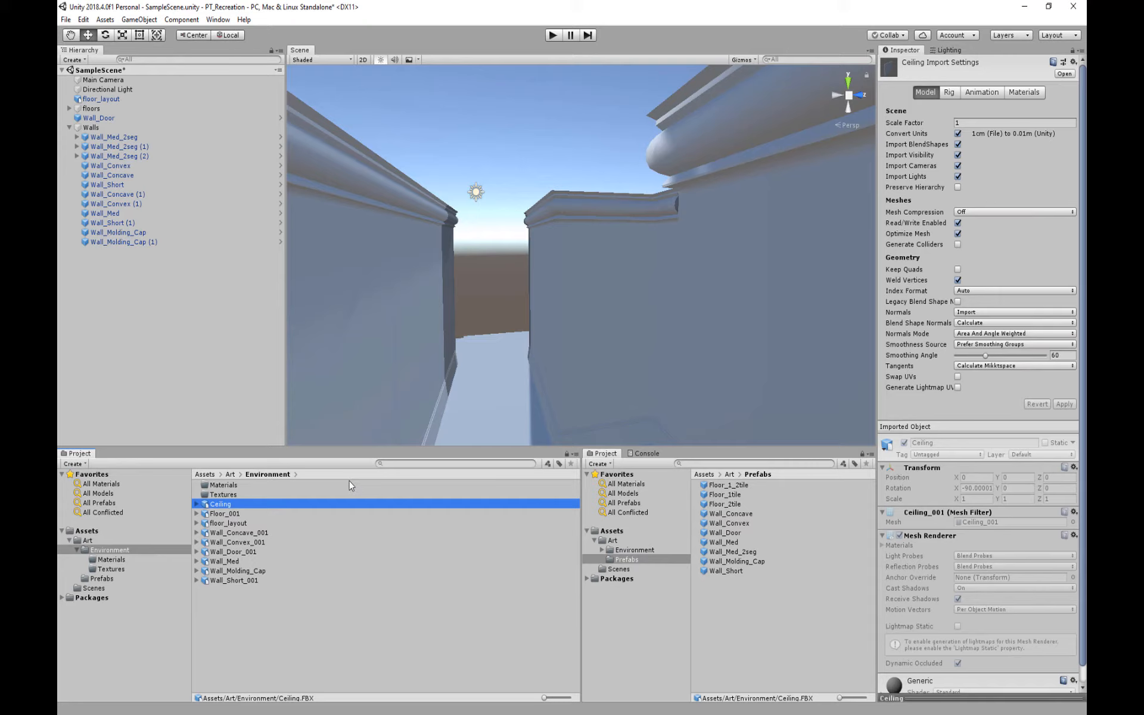
middle_drag(500, 160, 493, 192)
drag(221, 504, 250, 405)
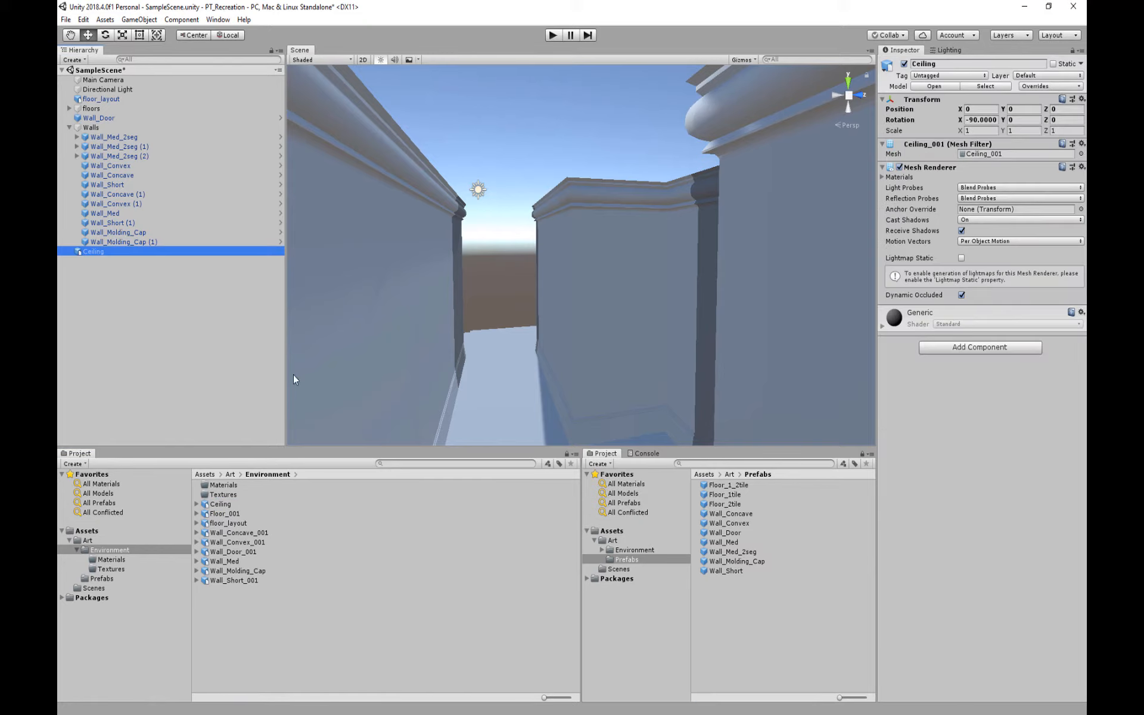
Create an empty object named Ceiling, nest the ceiling model under it, and collapse the Walls group
right_click(195, 342)
click(226, 454)
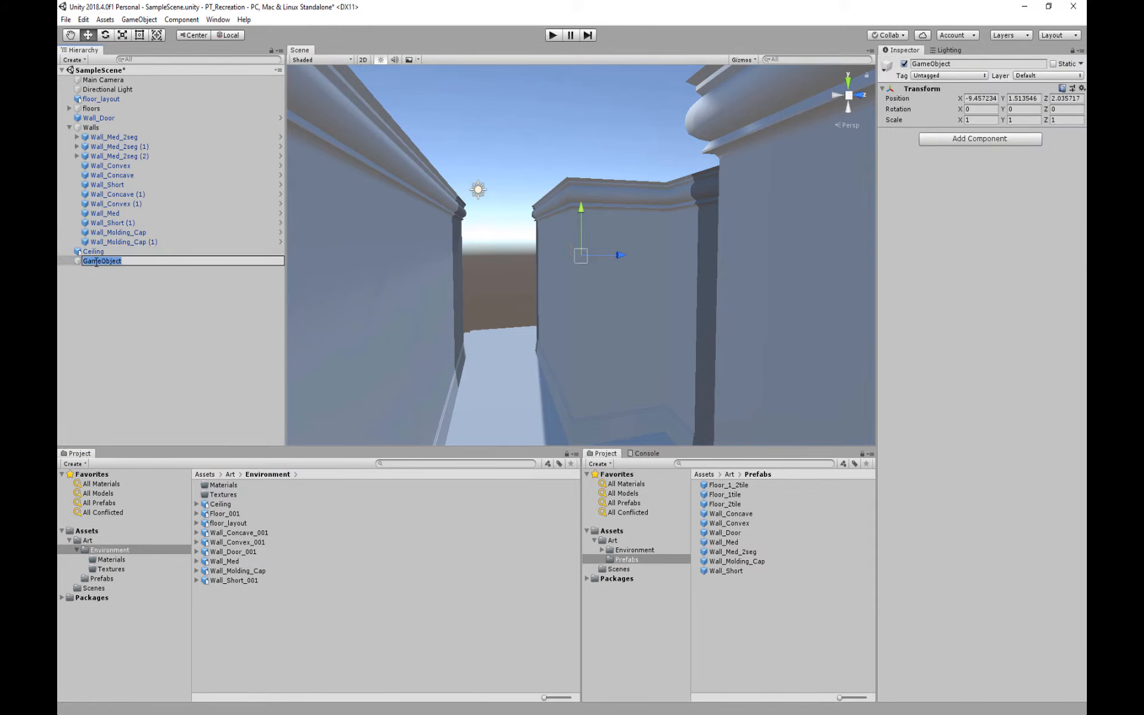
text(Ceiling)
key(Return)
drag(92, 250, 95, 260)
click(70, 128)
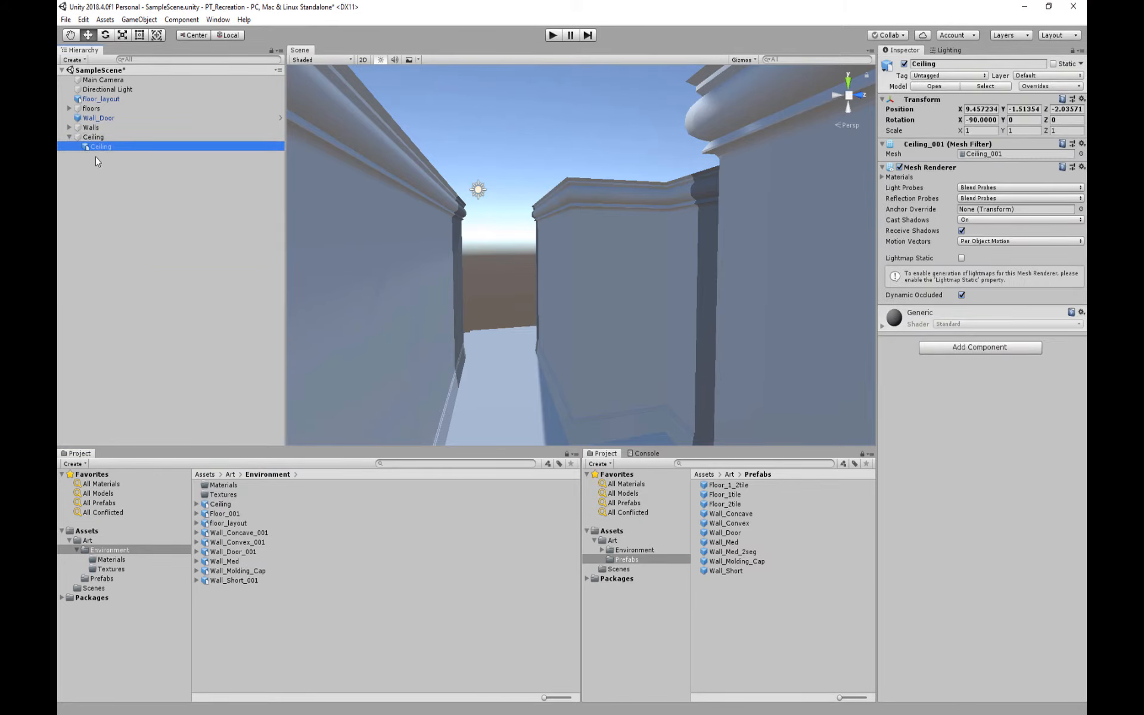
Save the nested ceiling piece as a Ceiling prefab in the Prefabs folder
scroll(494, 250, down, 5)
middle_drag(506, 227, 495, 316)
right_drag(536, 322, 622, 374)
scroll(659, 218, up, 4)
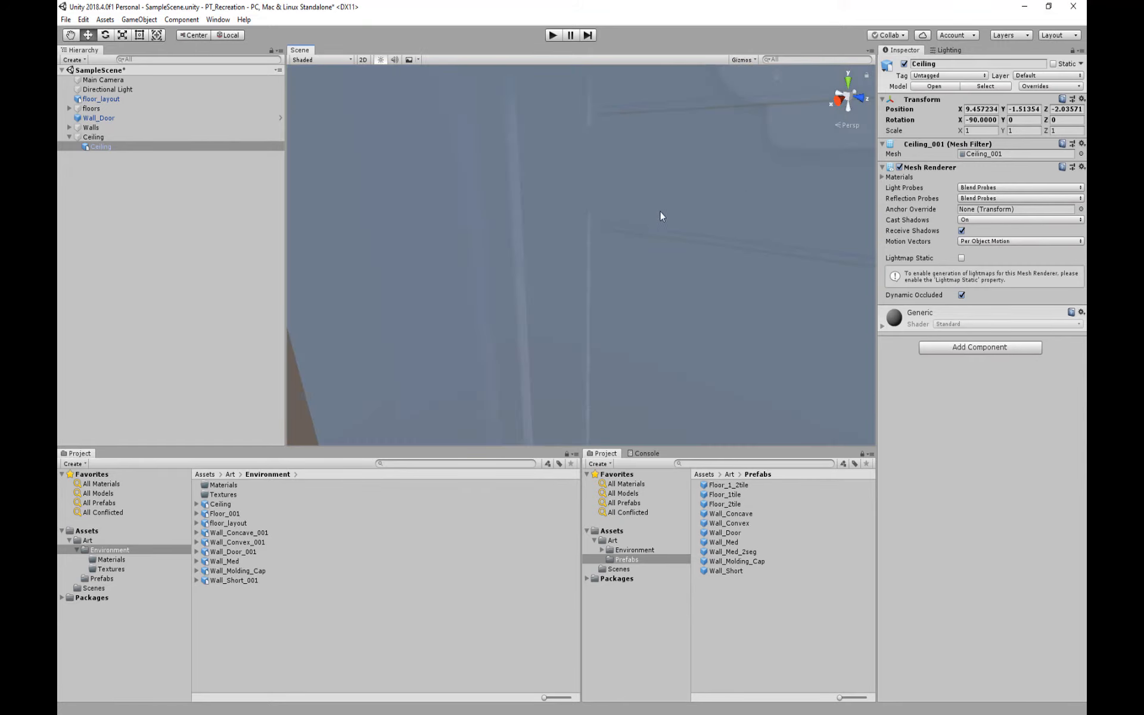
middle_drag(659, 216, 700, 319)
right_drag(700, 319, 411, 277)
middle_drag(411, 277, 739, 265)
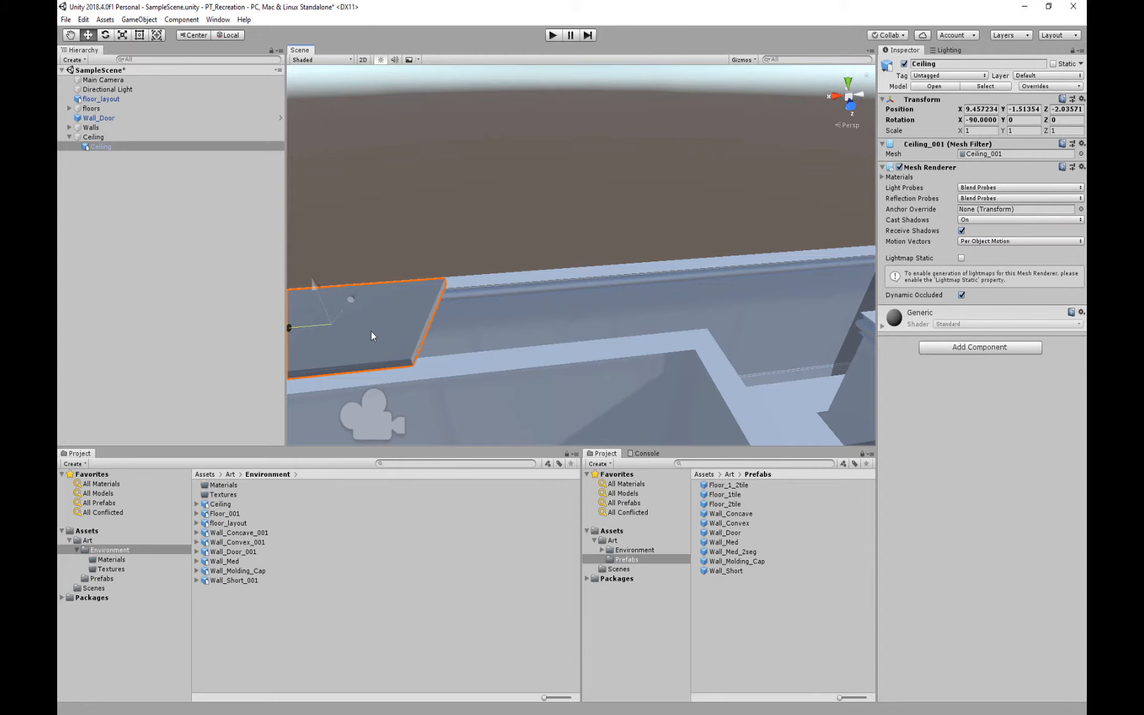
right_drag(371, 331, 477, 286)
drag(101, 146, 774, 596)
click(551, 388)
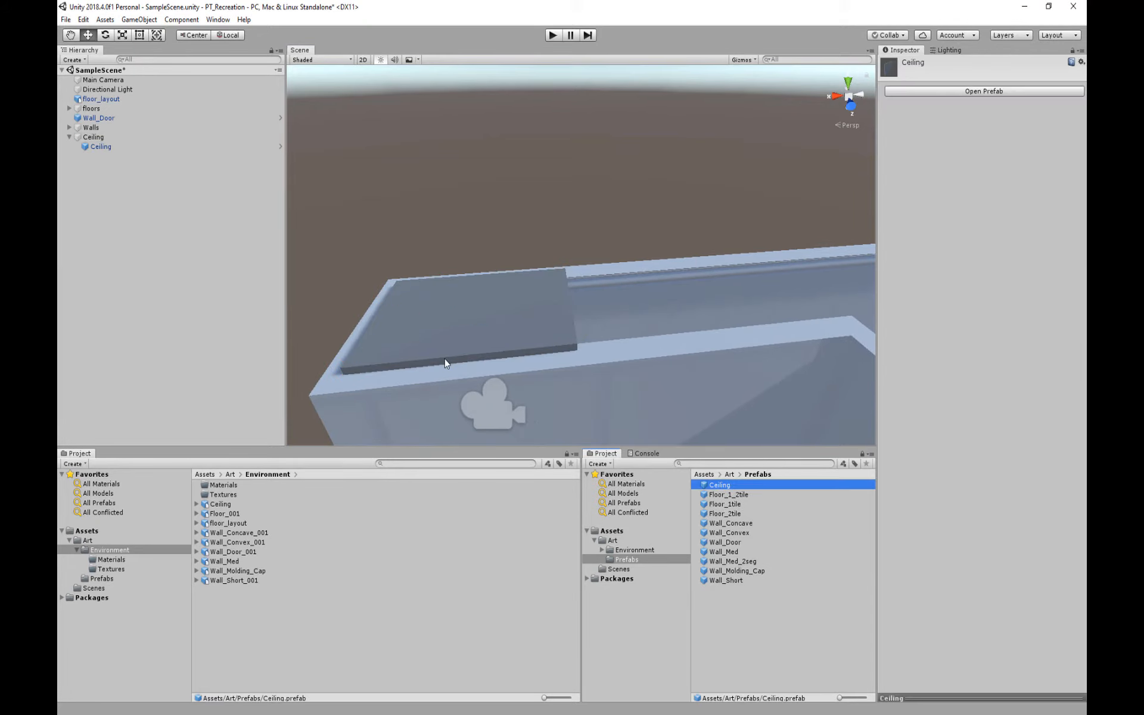
Duplicate the ceiling piece four times end to end along the hallway in 2-unit steps, placing the last copy at X 1.457
drag(684, 358, 638, 316)
key(ctrl+d)
middle_drag(840, 269, 610, 333)
key(ctrl+d)
ctrl+drag(374, 374, 620, 361)
middle_drag(858, 369, 581, 334)
key(ctrl+d)
ctrl+drag(377, 306, 525, 332)
middle_drag(526, 331, 403, 306)
key(ctrl+d)
ctrl+drag(404, 305, 580, 317)
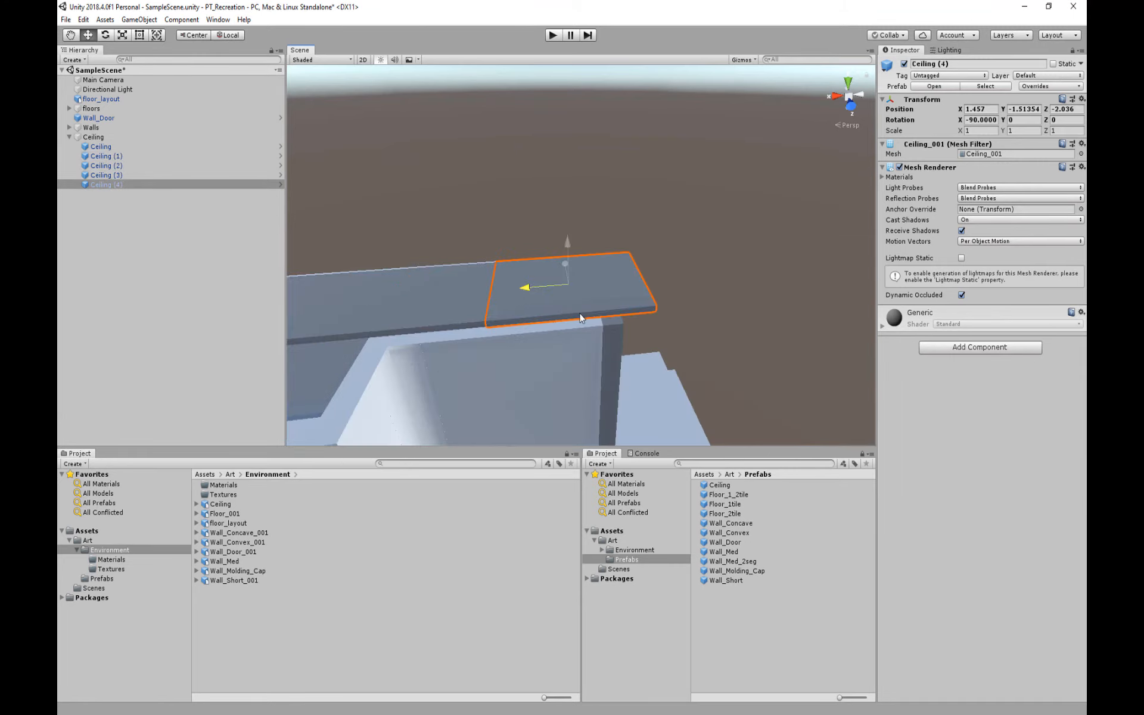
Set the X scale of the last ceiling copy, Ceiling (4), to 0.8 so it fits the hallway's end
middle_drag(728, 318, 628, 317)
drag(960, 130, 953, 136)
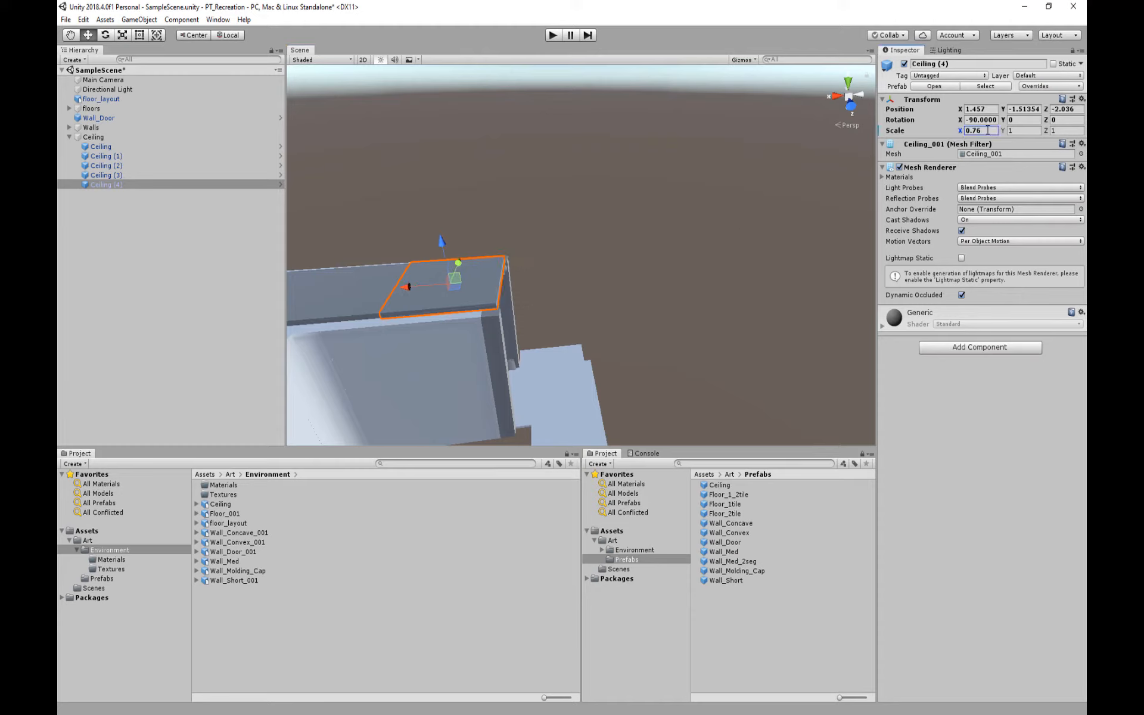
key(BackSpace)
text(80)
middle_drag(655, 298, 721, 307)
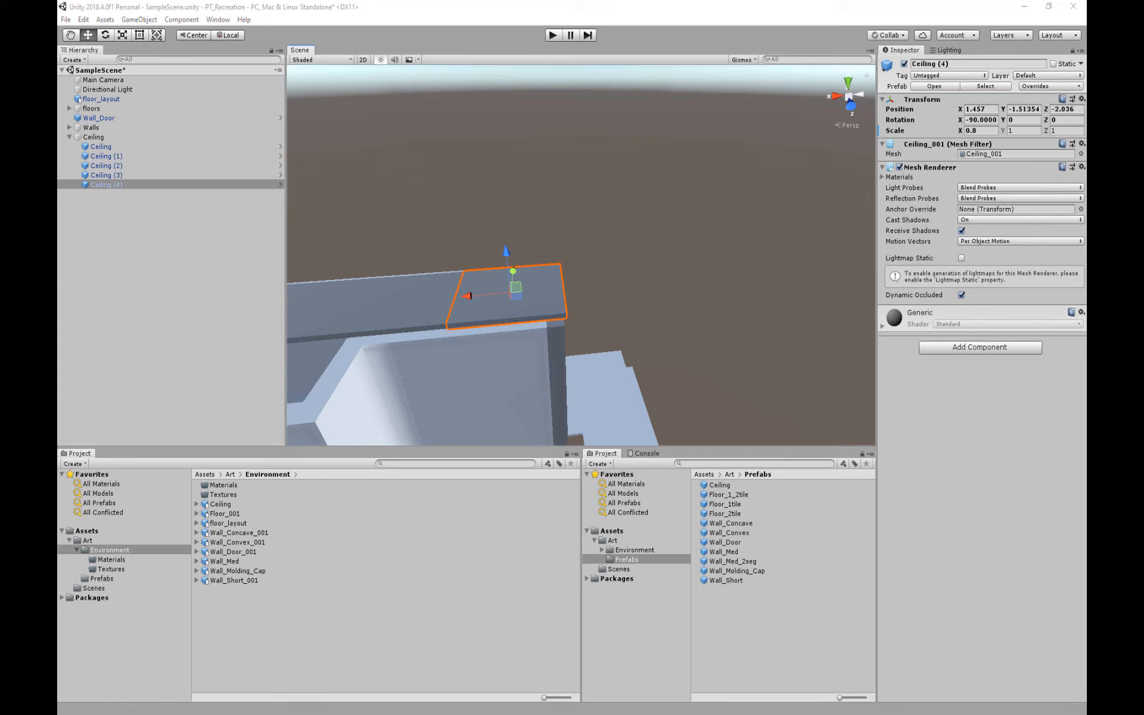
Examine the ceiling row from above, comparing the scale of Ceiling (4) with that of the other ceiling pieces
alt+drag(616, 291, 503, 347)
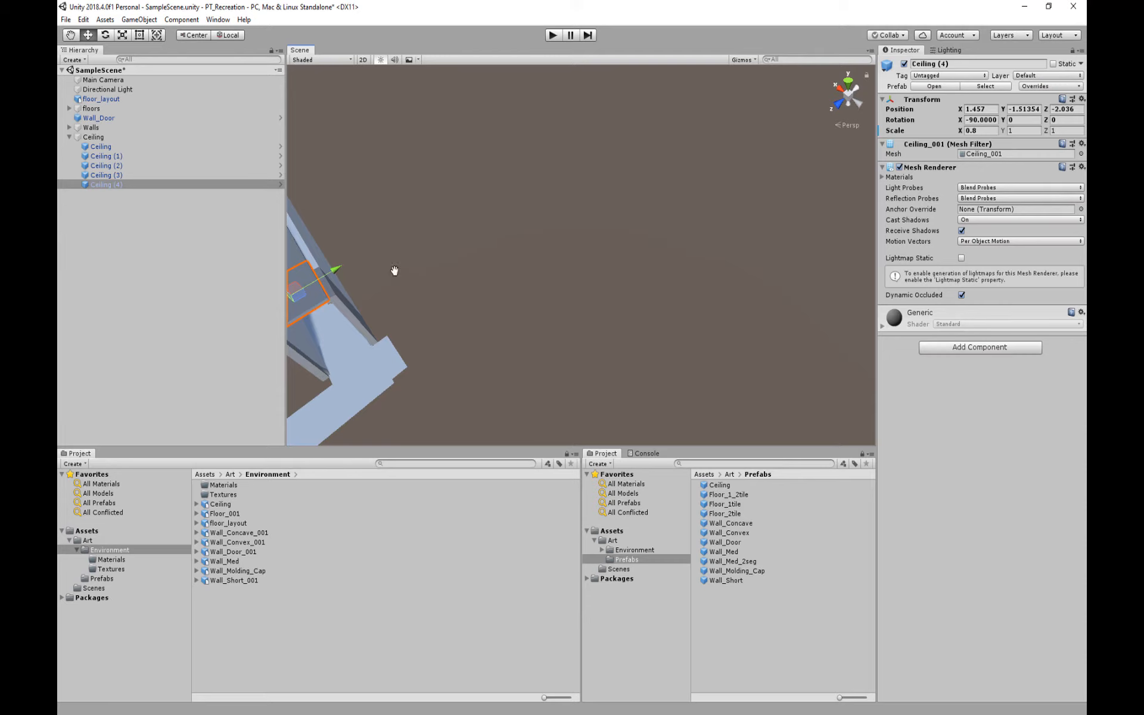
middle_drag(393, 270, 558, 274)
scroll(602, 304, up, 2)
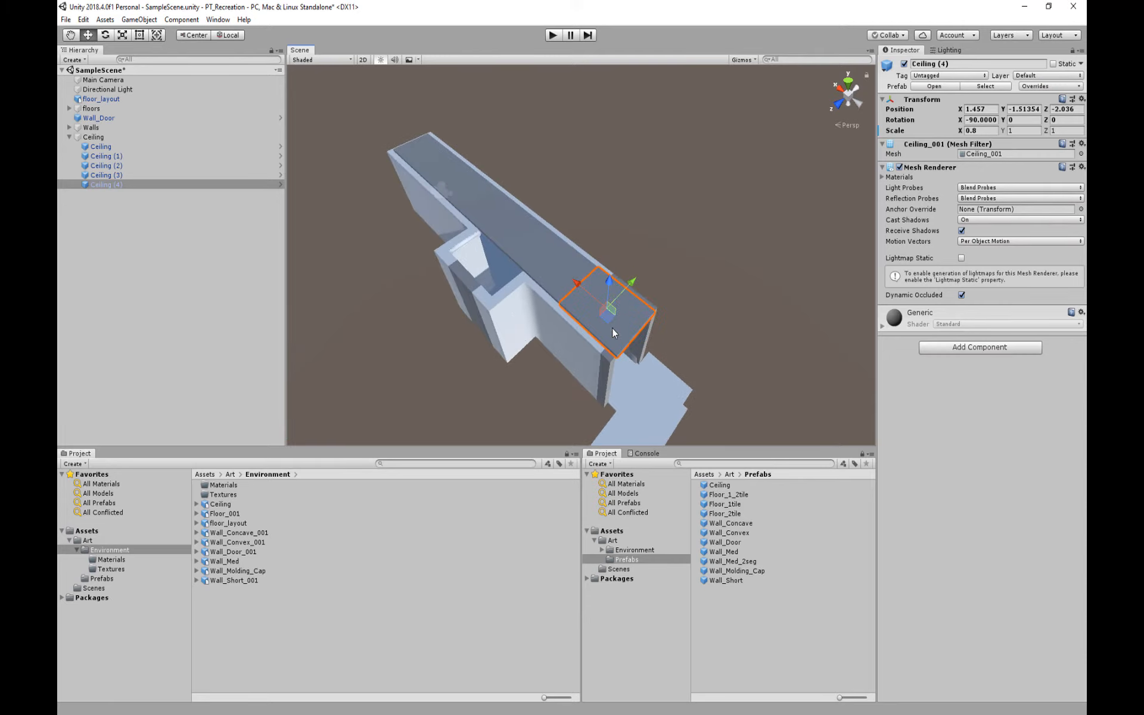
click(107, 176)
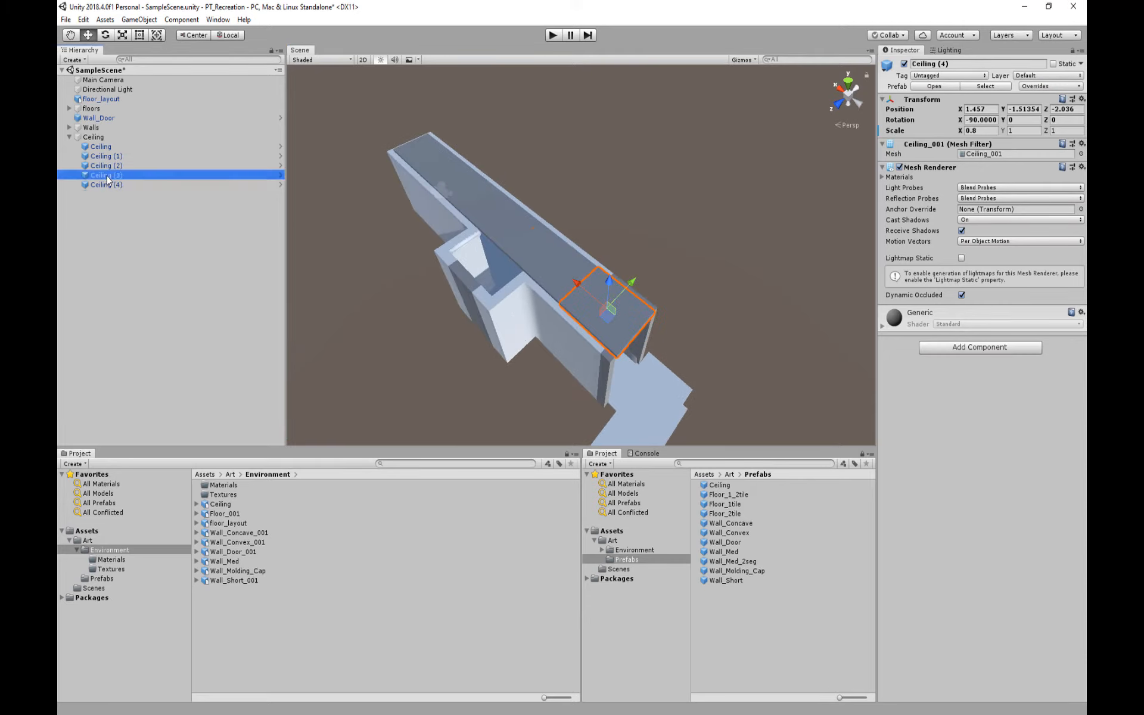
click(108, 186)
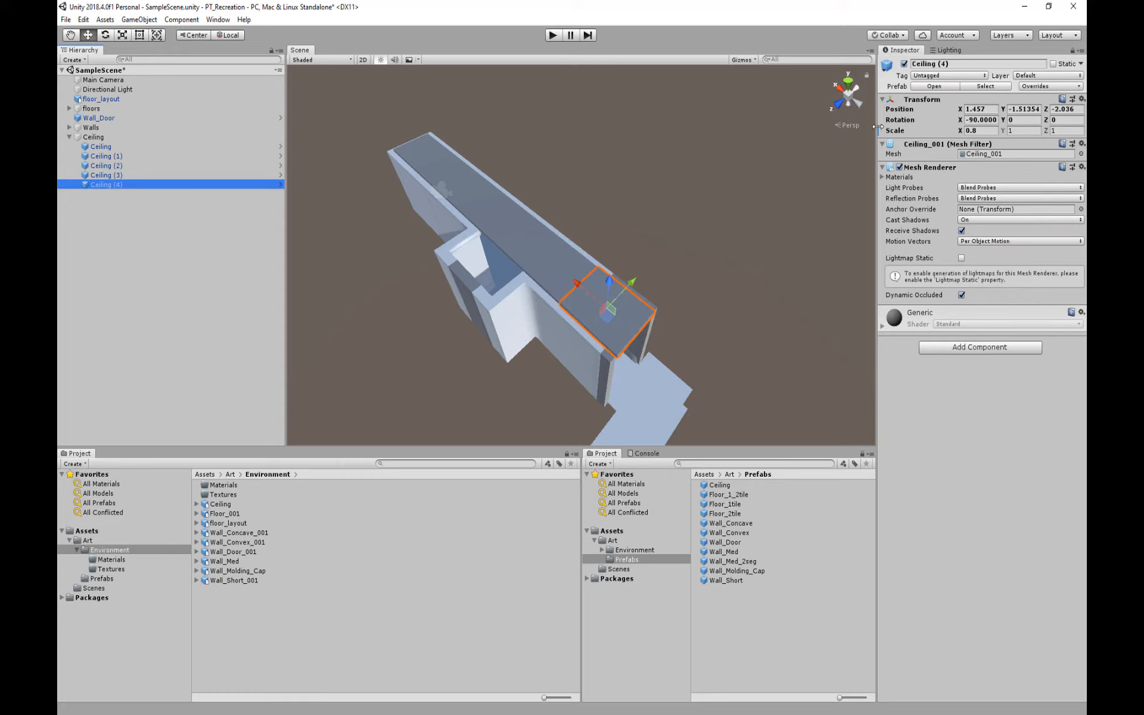
click(506, 223)
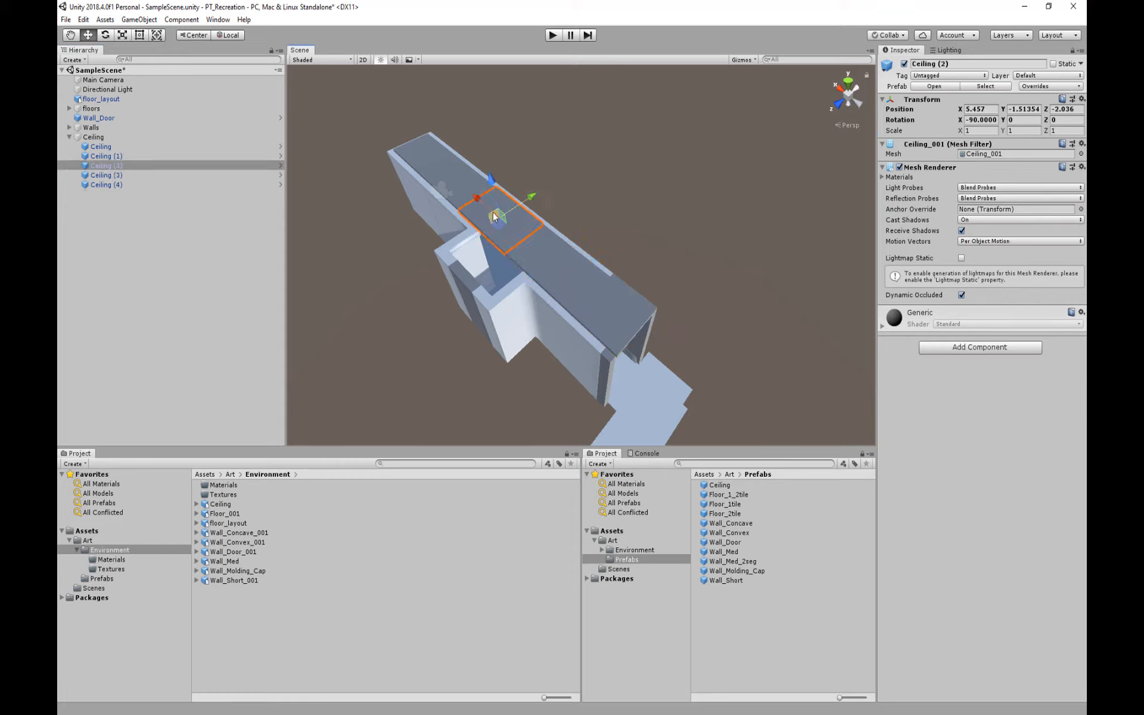
click(455, 184)
click(502, 219)
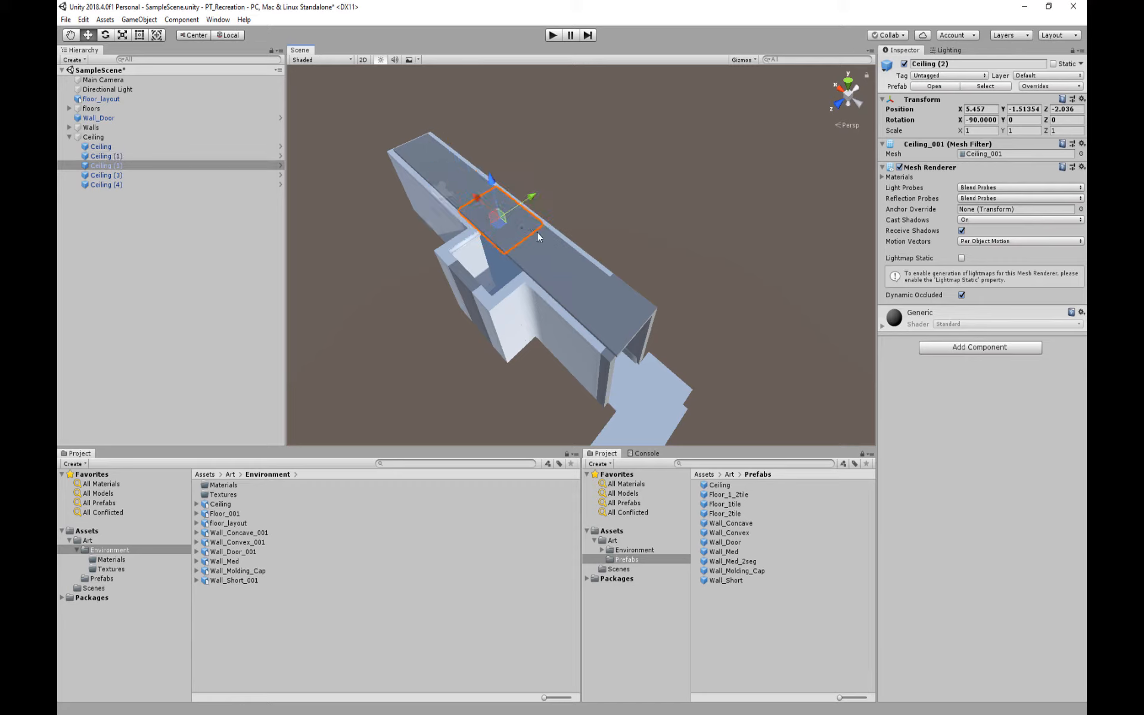
click(641, 316)
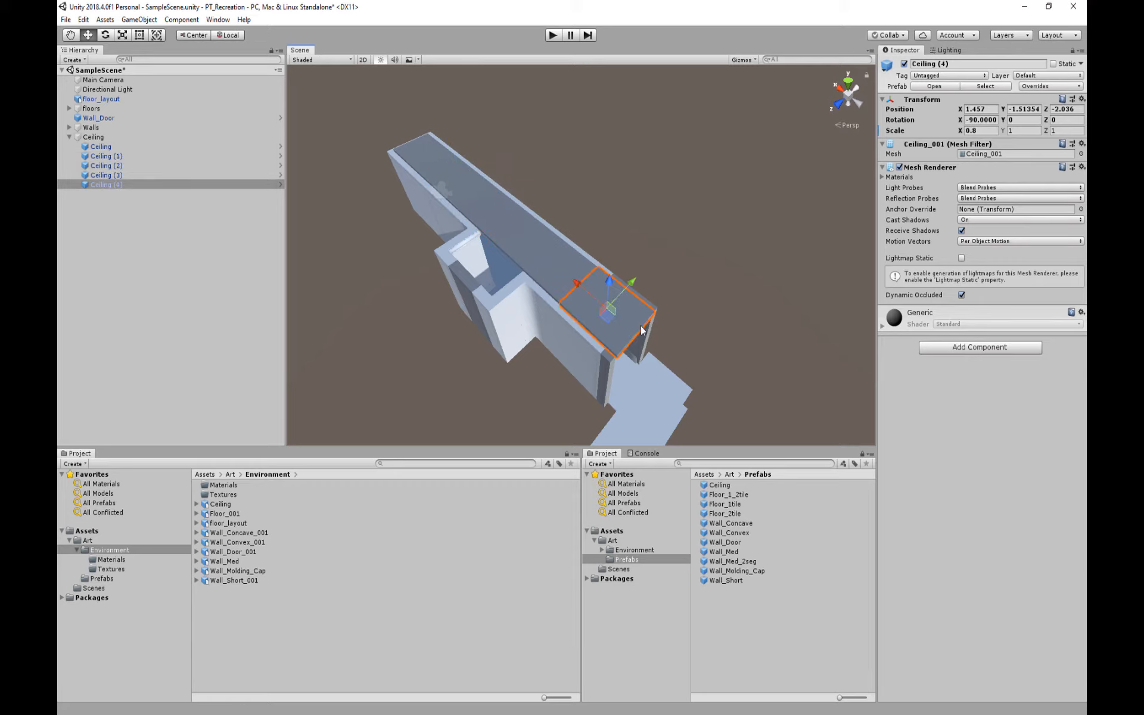
alt+drag(713, 316, 766, 332)
click(566, 322)
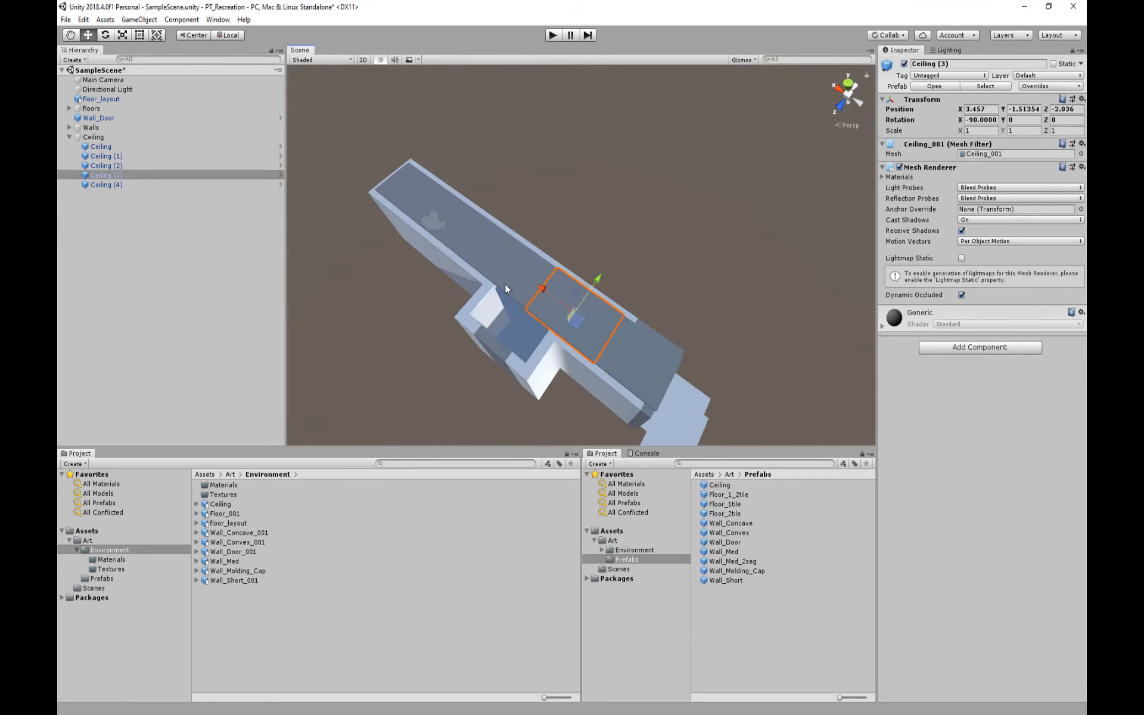
Open the Ceiling prefab from Ceiling (3), set its X scale to 2, and return to the scene
click(280, 175)
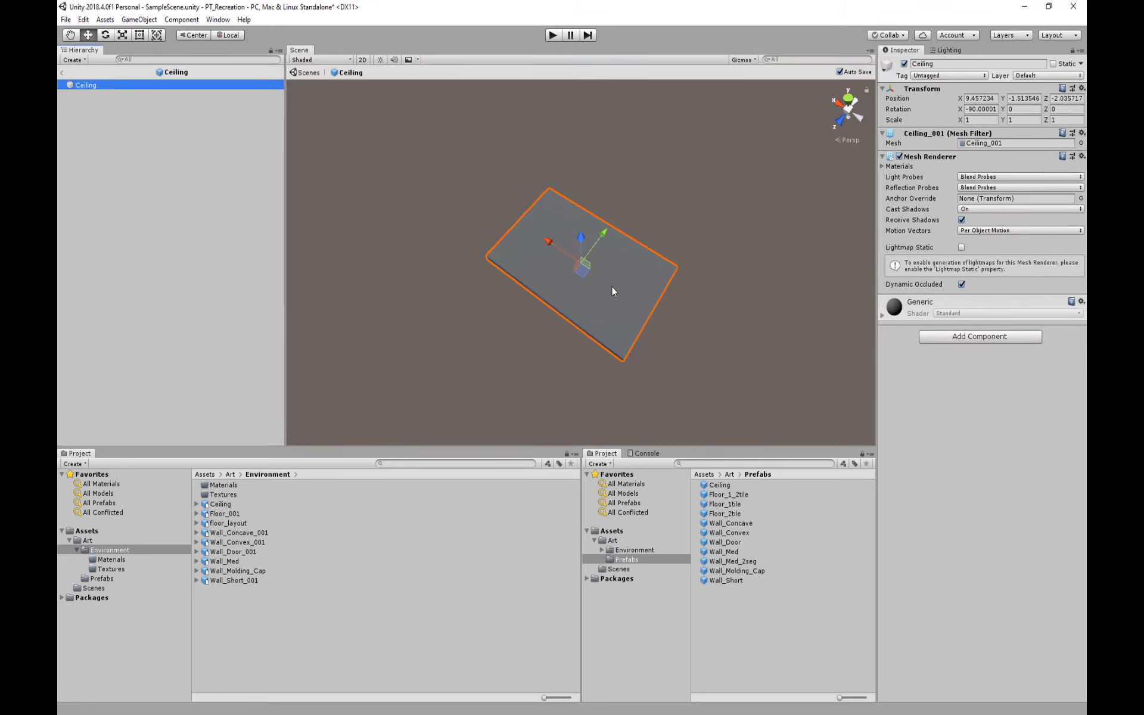
click(965, 120)
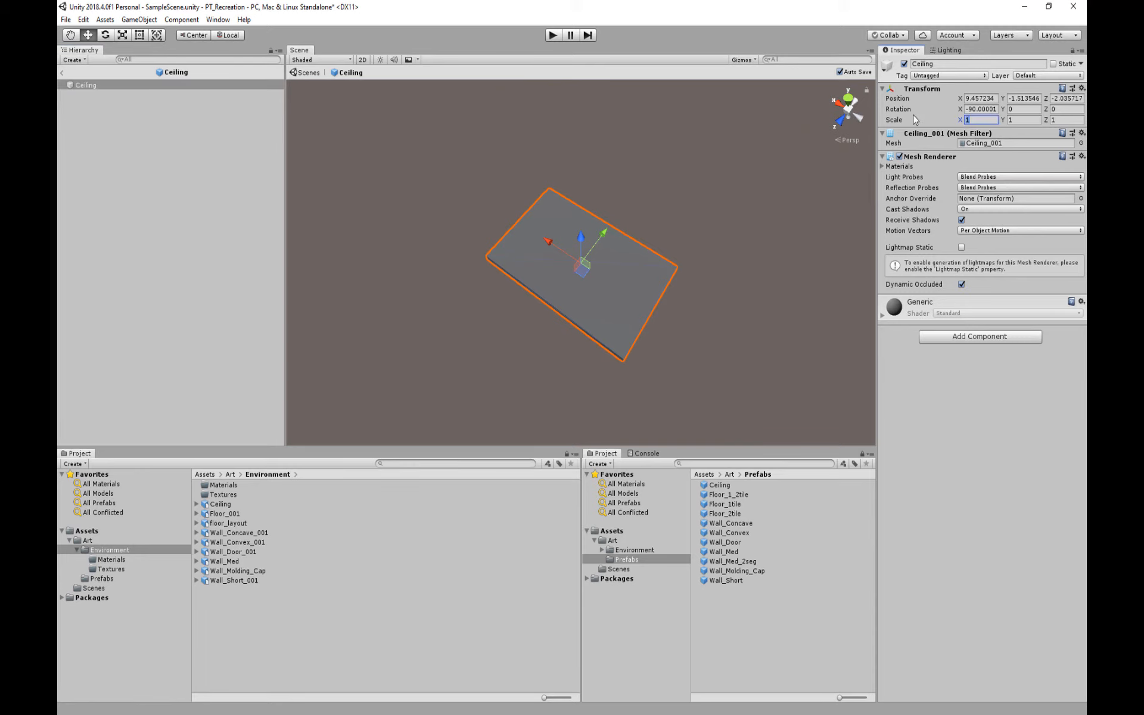
text(2)
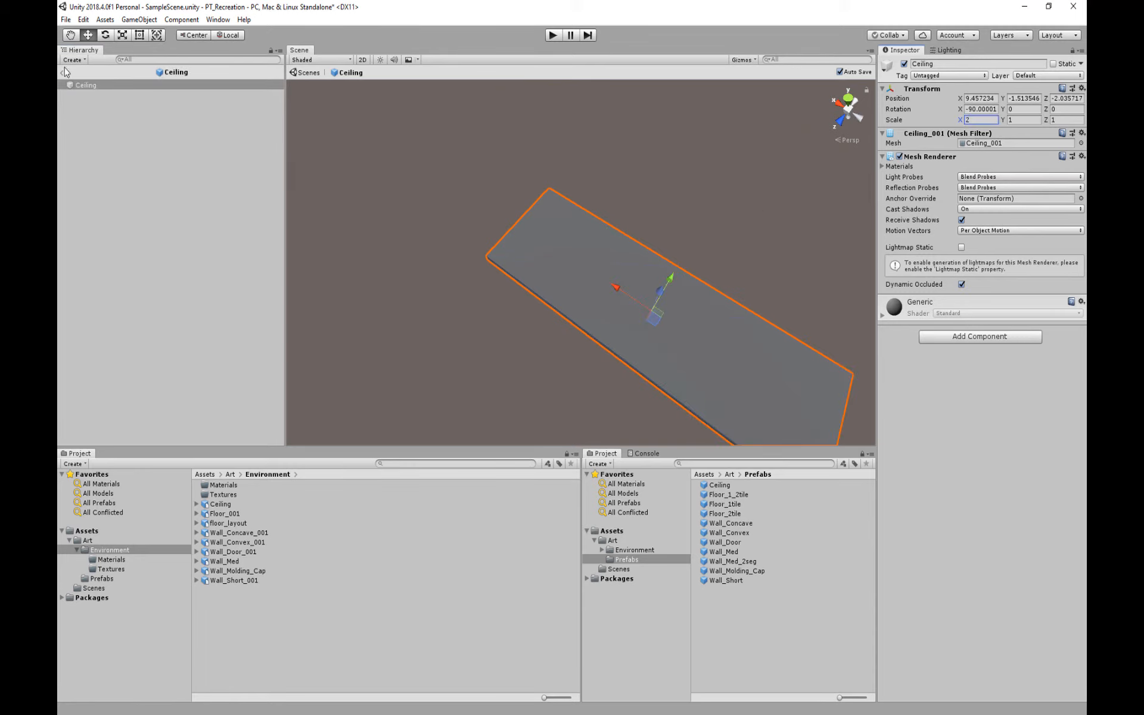
click(66, 72)
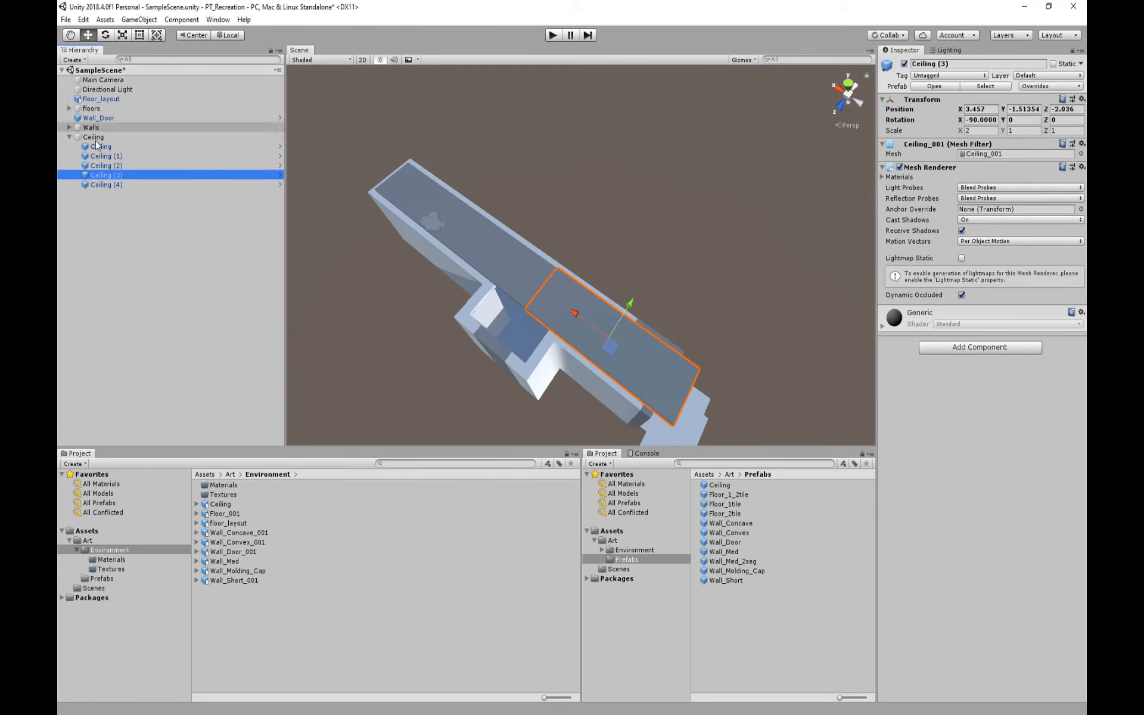
Inspect Ceiling (4) to check how its own scale responds to the prefab change
click(111, 186)
middle_drag(695, 398, 586, 308)
scroll(476, 286, up, 2)
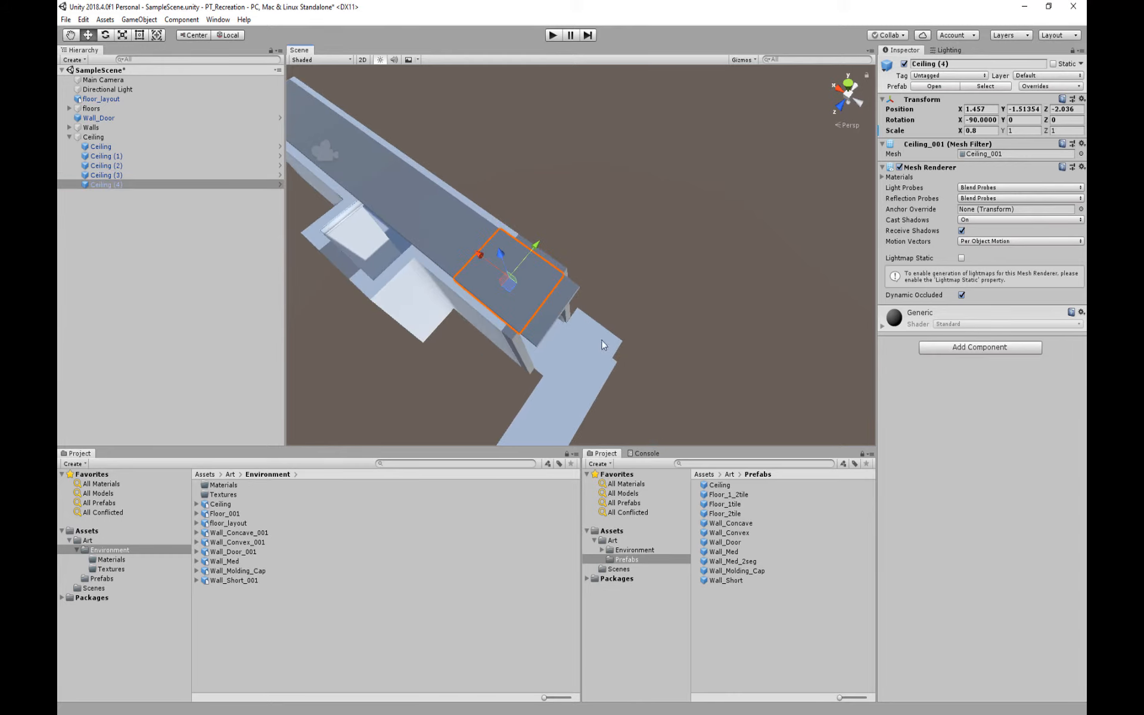
Reopen the Ceiling prefab from Ceiling (3), set its X scale back to 1, and return to the scene
click(105, 175)
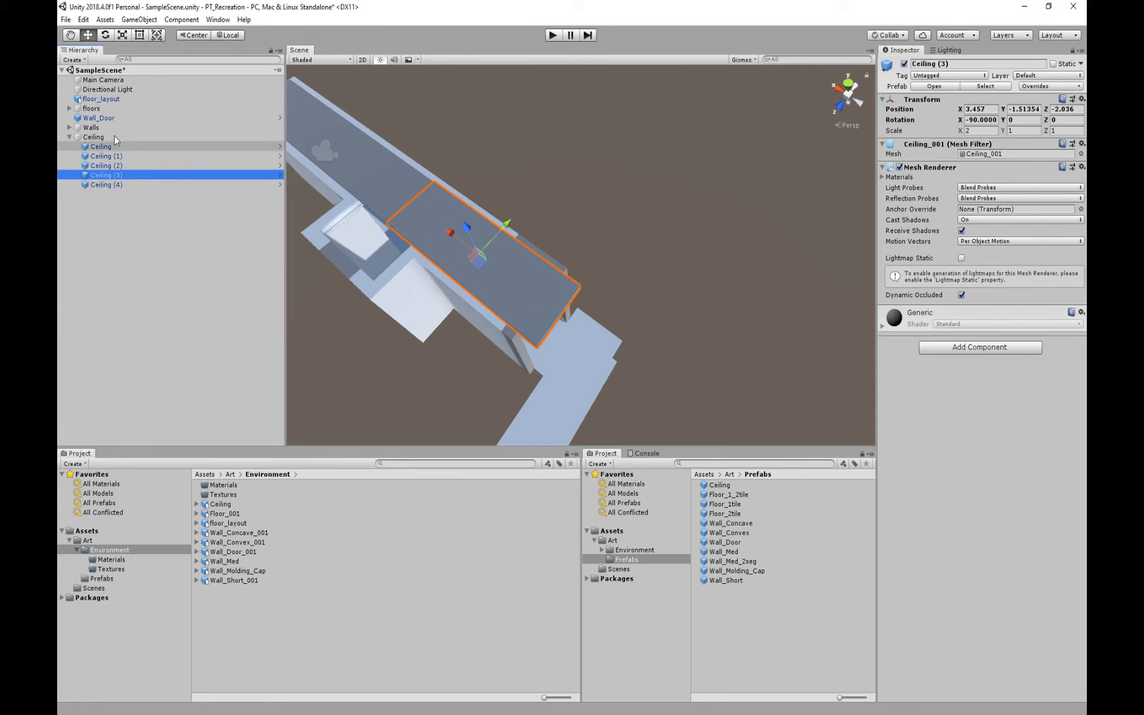
click(279, 175)
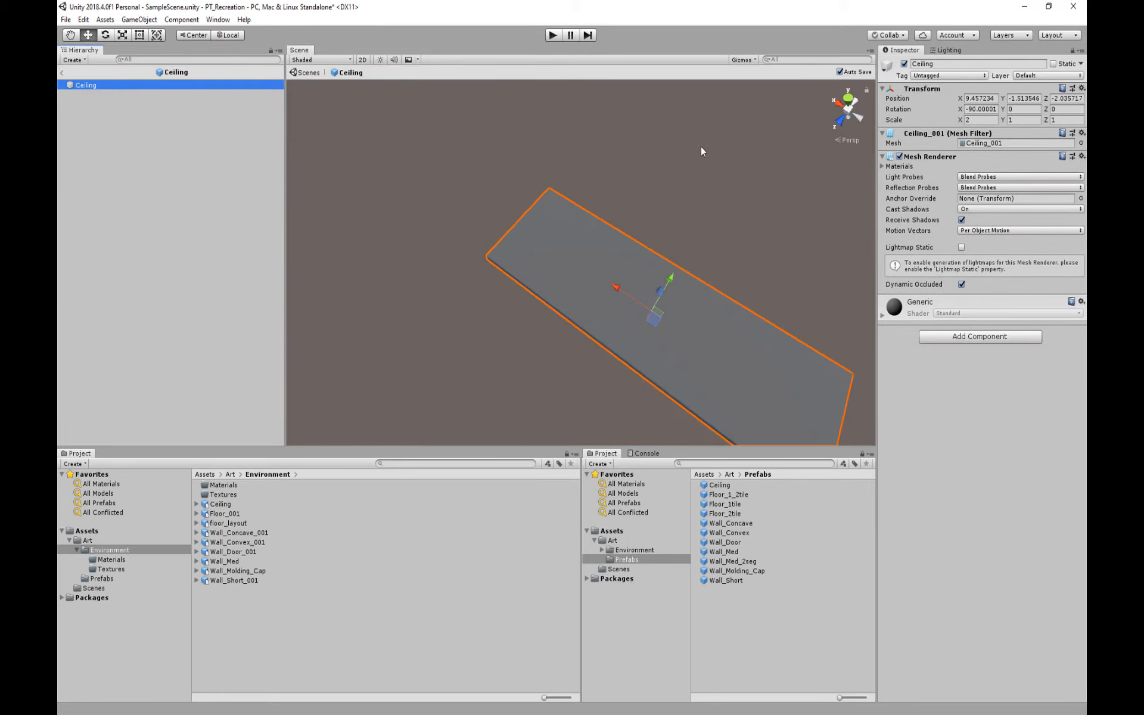
click(979, 117)
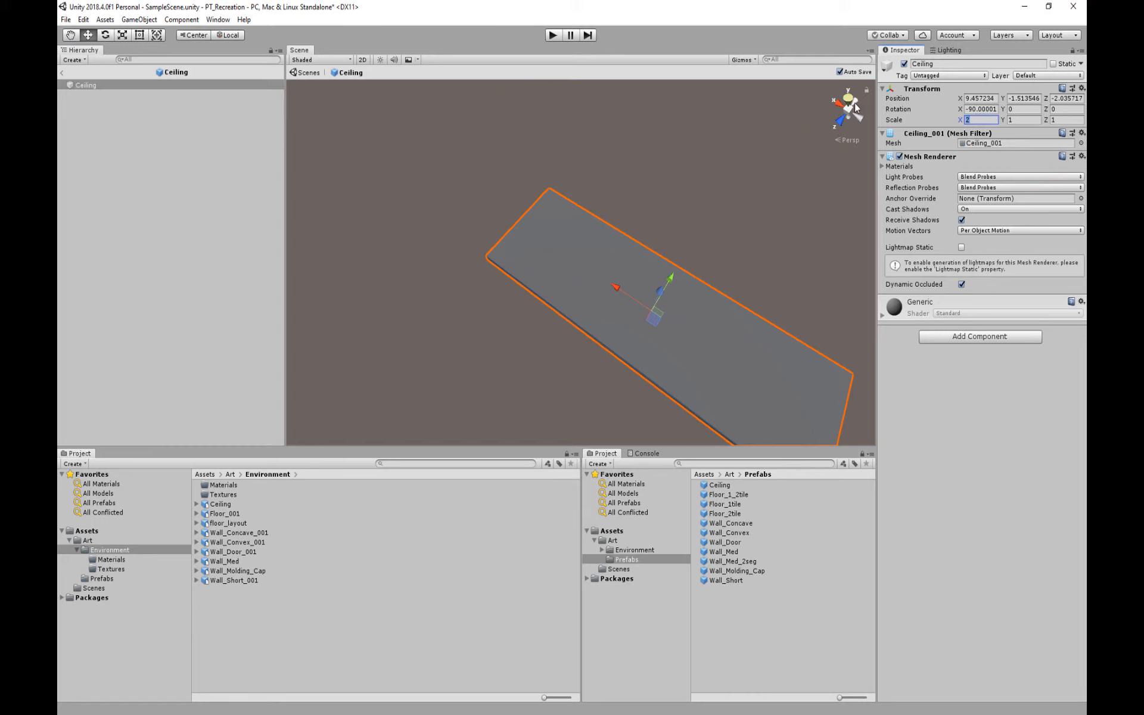
text(1)
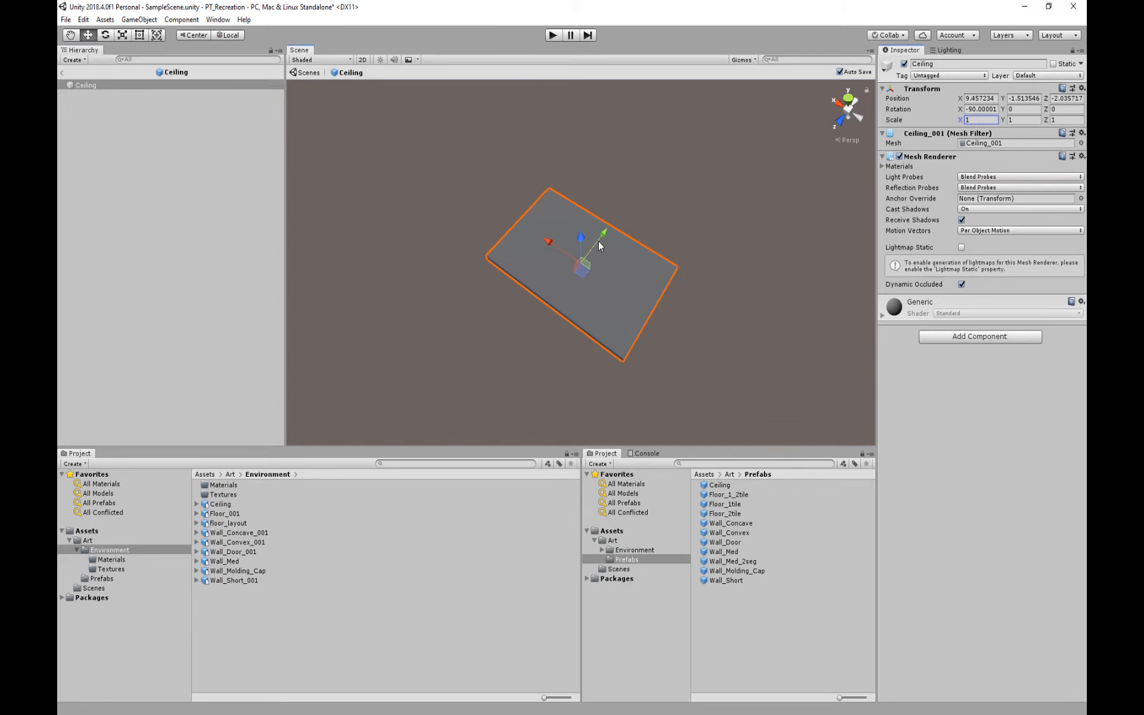
middle_drag(598, 241, 591, 233)
click(60, 73)
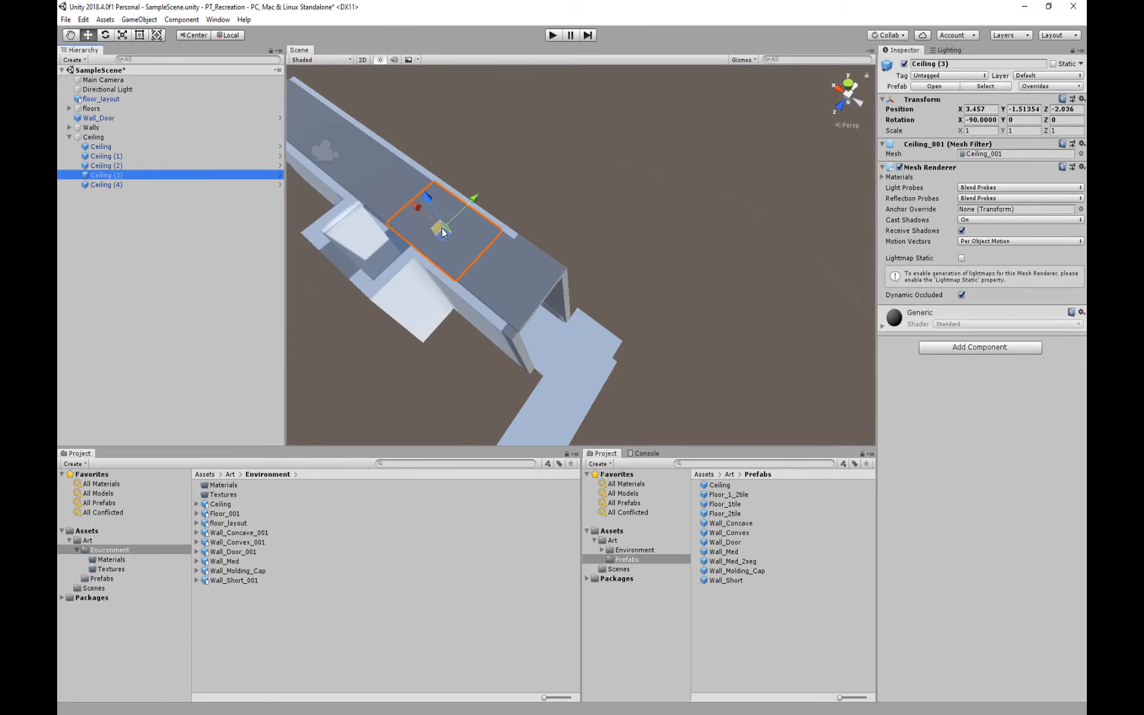
Review the prefab overrides listed for Ceiling (4) without applying or reverting them
alt+drag(439, 222, 608, 217)
click(612, 220)
alt+right_drag(730, 221, 781, 235)
alt+drag(781, 235, 684, 158)
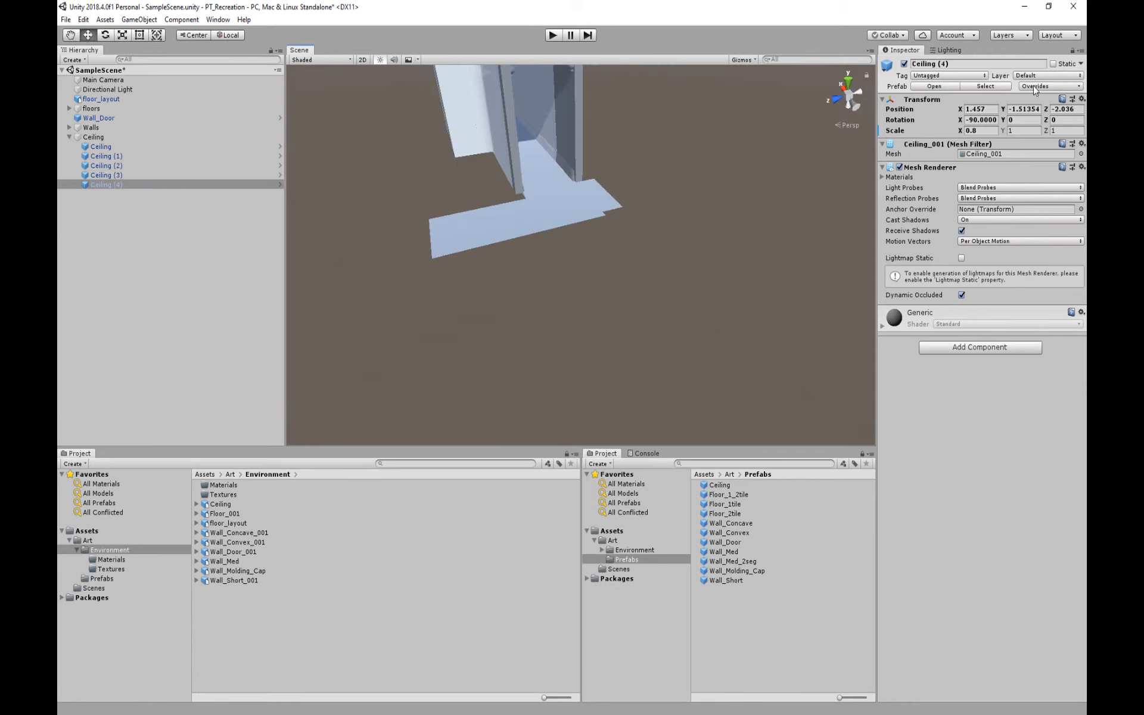
click(1079, 86)
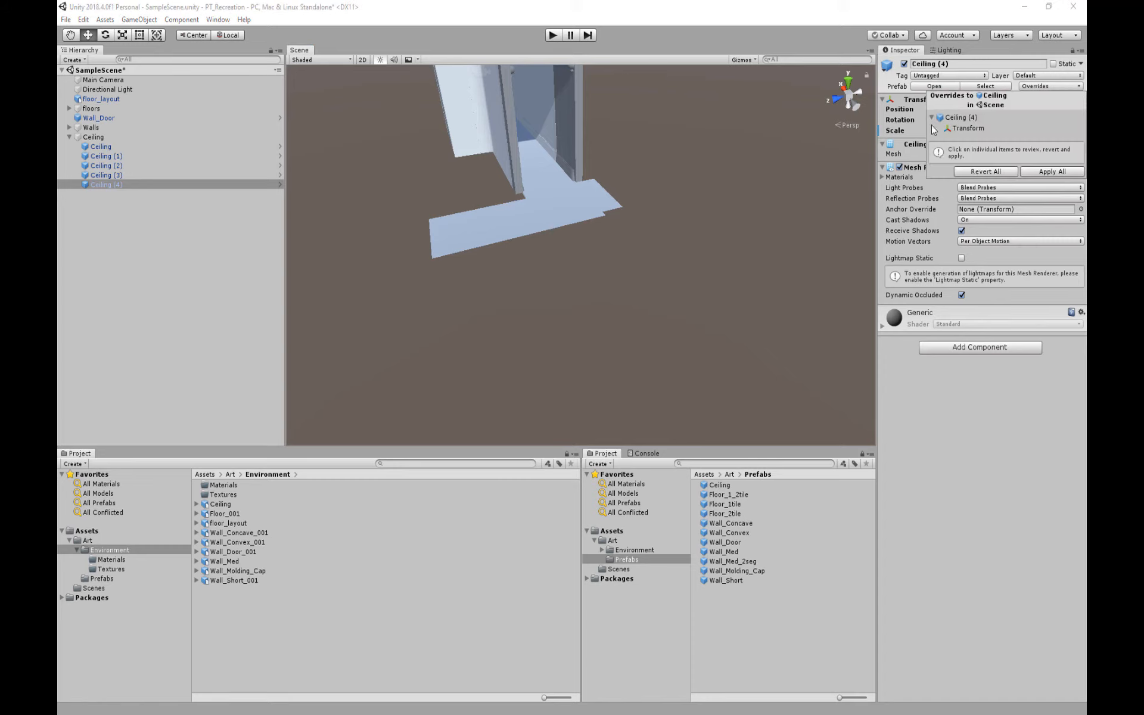
click(981, 399)
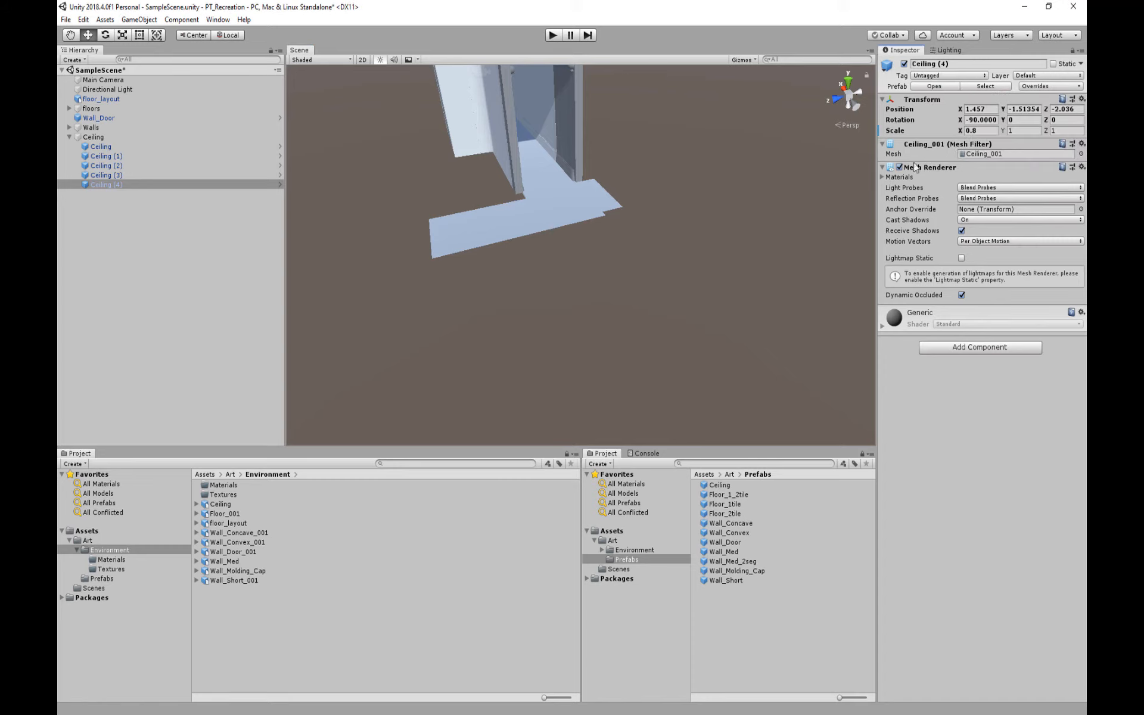
Examine the walls and shortened ceiling piece at the hallway's open end
middle_drag(618, 207, 602, 271)
scroll(602, 270, up, 5)
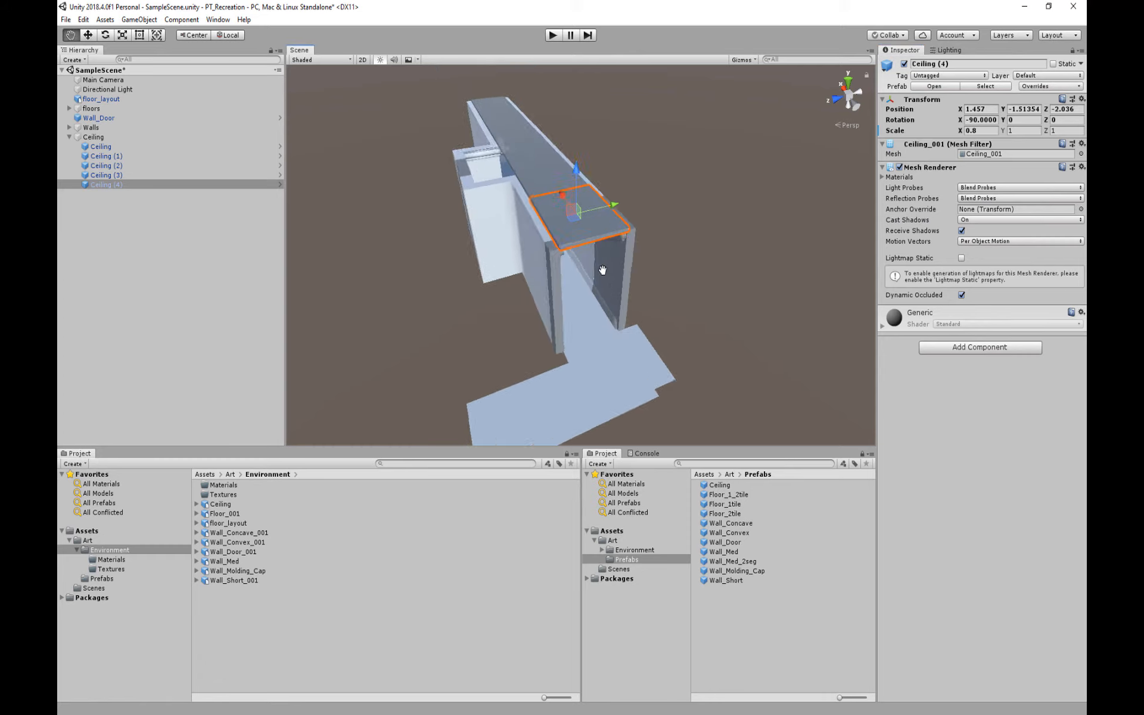
scroll(581, 238, up, 10)
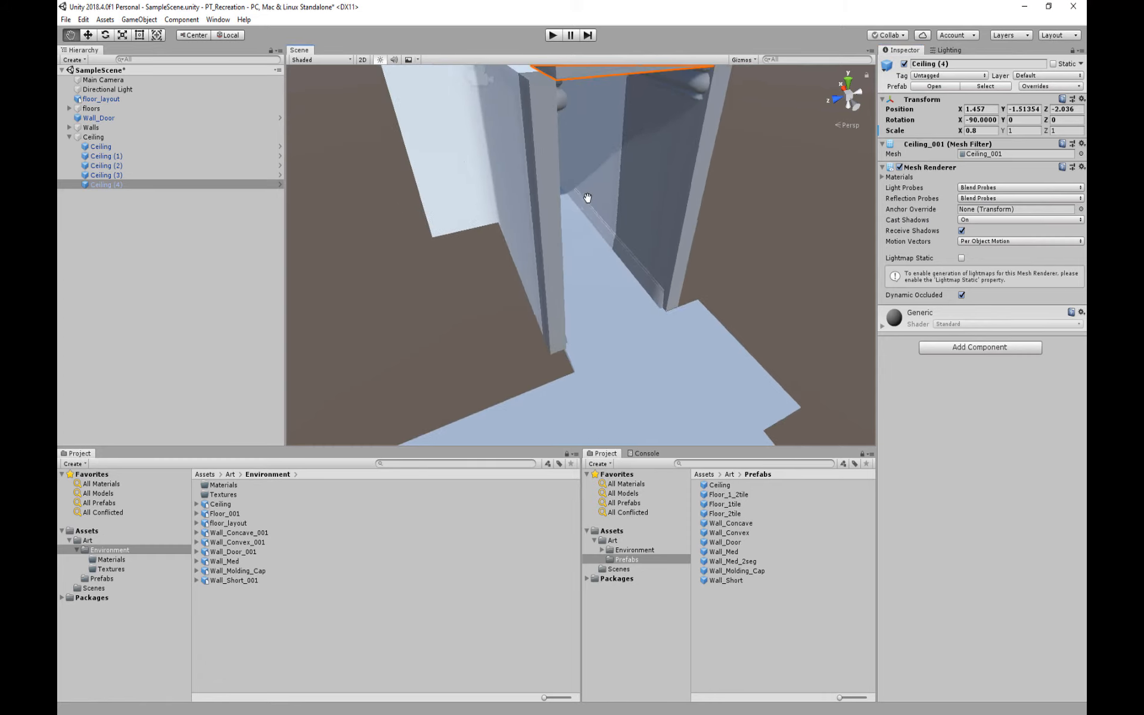
alt+right_drag(734, 280, 778, 234)
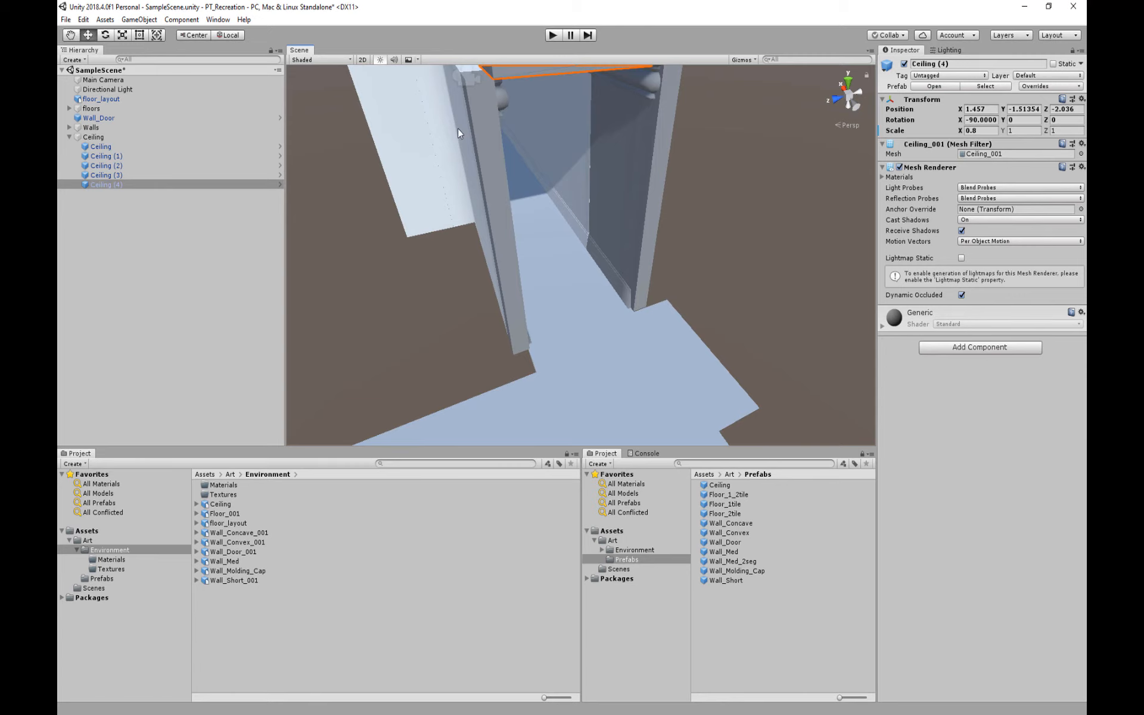
middle_drag(458, 129, 591, 278)
Duplicate Ceiling (2) and place the copy over the alcove at X 4.628, Z -0.762
click(681, 261)
middle_drag(750, 324, 668, 229)
alt+drag(759, 291, 664, 283)
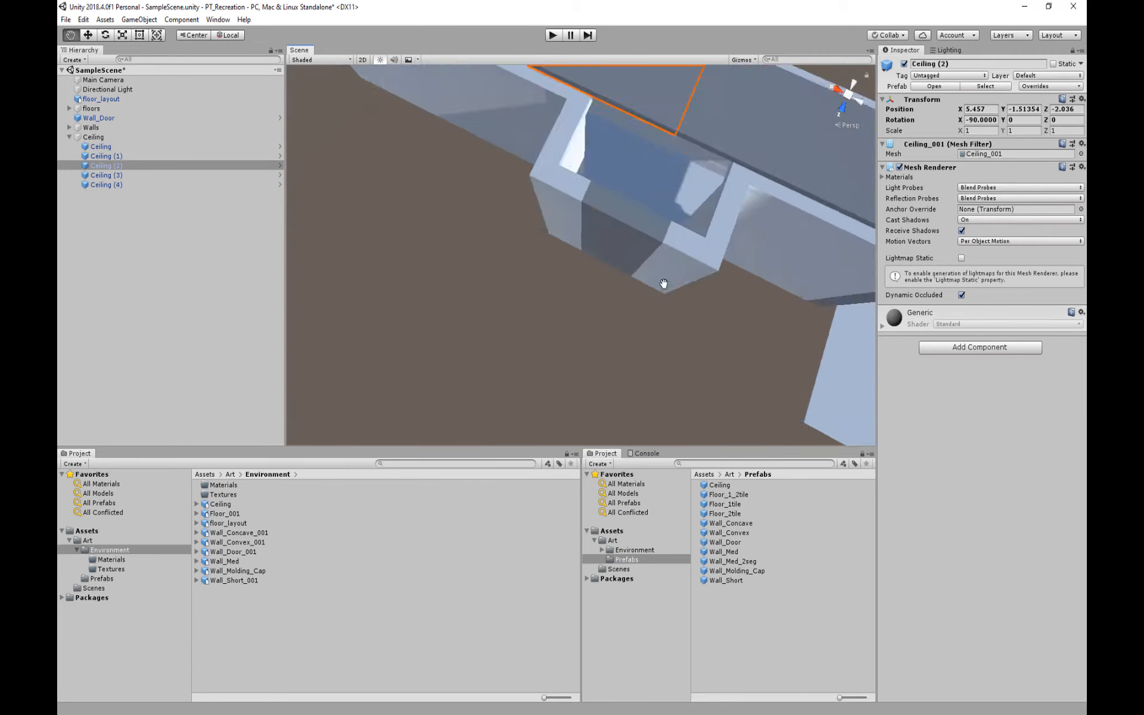
middle_drag(663, 284, 646, 334)
click(727, 353)
middle_drag(726, 353, 728, 405)
click(620, 149)
alt+drag(684, 242, 749, 337)
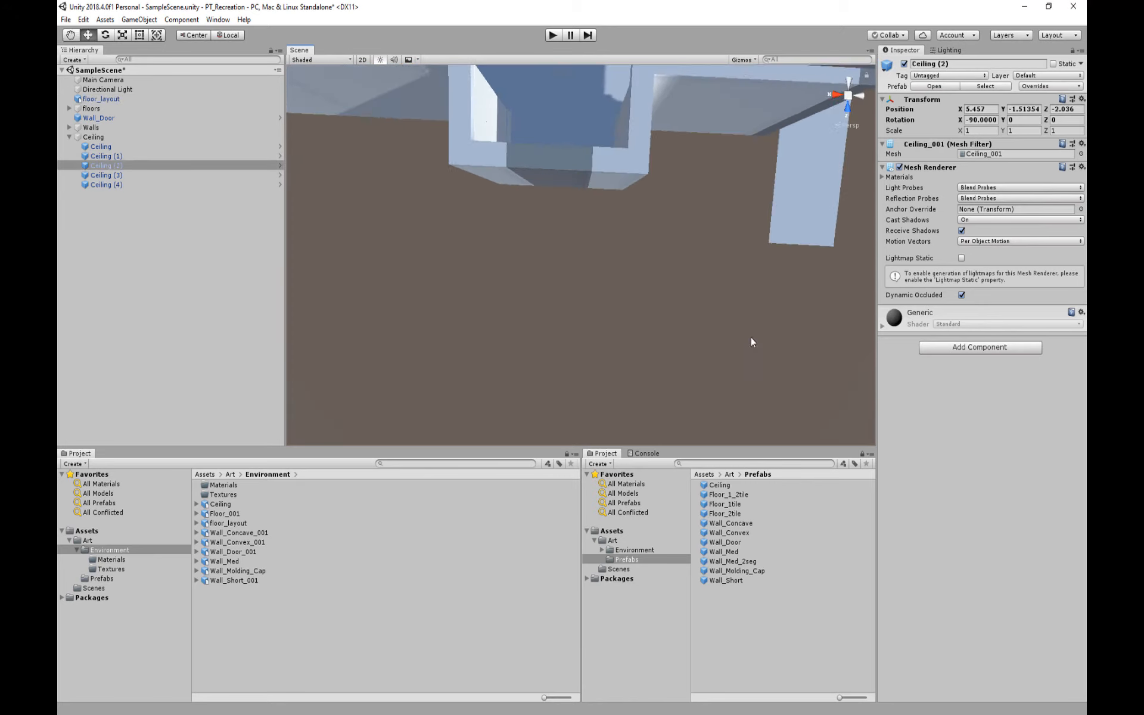
middle_drag(749, 337, 742, 411)
key(ctrl+d)
middle_drag(516, 102, 537, 212)
drag(537, 212, 673, 340)
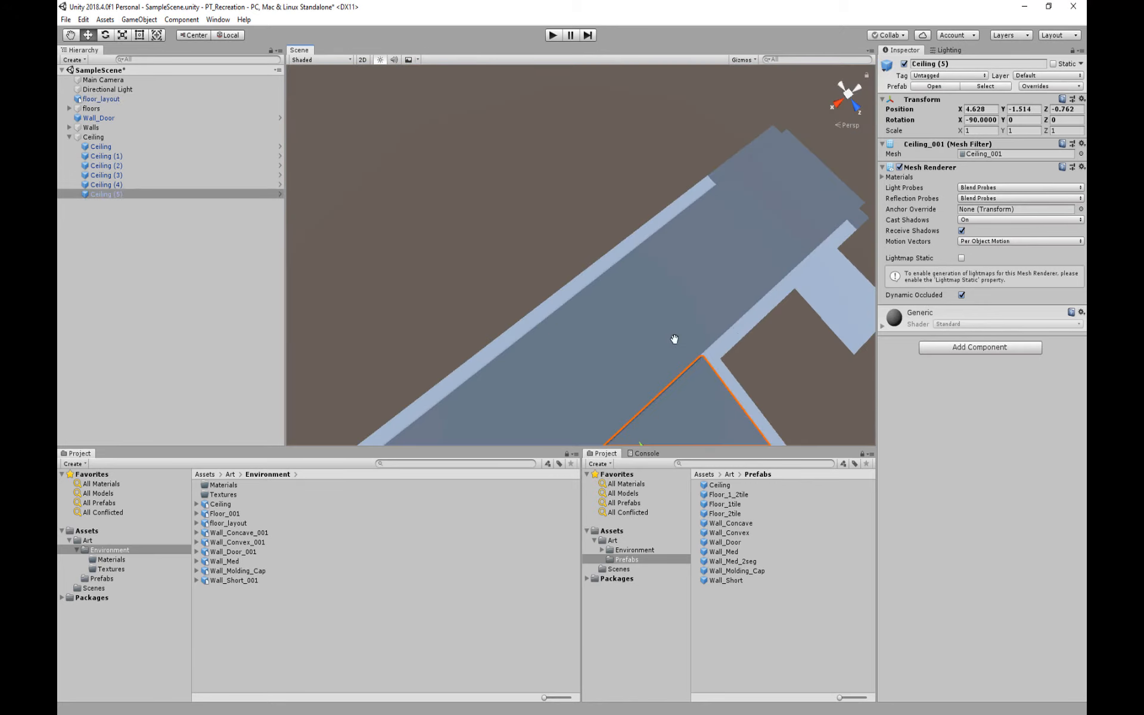
Snap Ceiling (5) over the alcove at X 4.5702, Z -0.83772 and raise it towards the hallway ceiling's height
middle_drag(673, 339, 702, 238)
scroll(720, 281, up, 4)
alt+drag(720, 285, 706, 134)
key(v)
scroll(709, 136, down, 4)
middle_drag(747, 274, 755, 163)
alt+drag(649, 322, 631, 171)
middle_drag(628, 170, 691, 358)
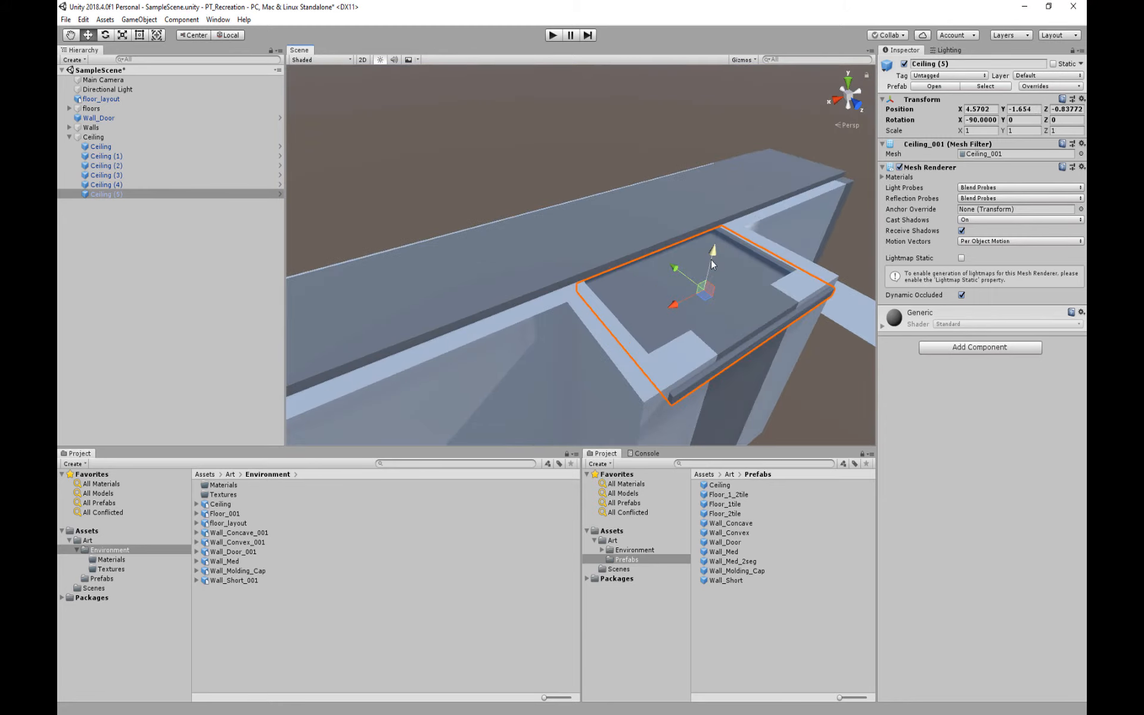
drag(710, 259, 717, 239)
Compare the neighbouring ceiling pieces' positions and set Ceiling (5)'s Y position to -1.51354 to match them
click(597, 227)
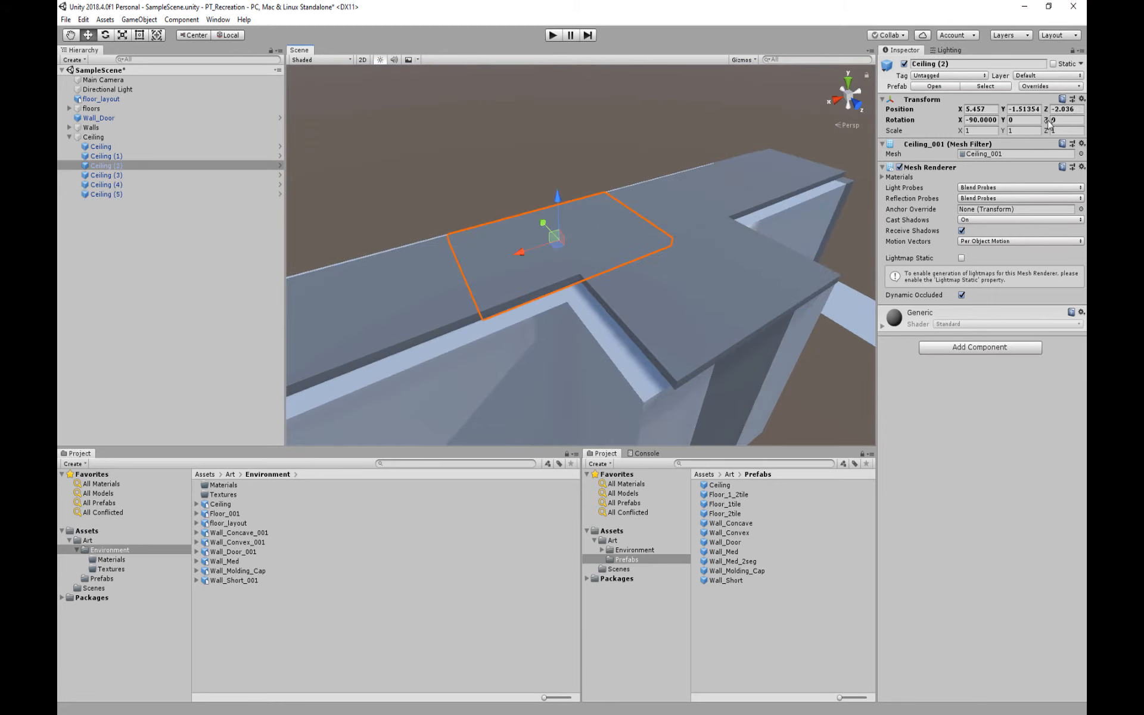
click(399, 319)
click(664, 271)
click(659, 225)
click(1062, 109)
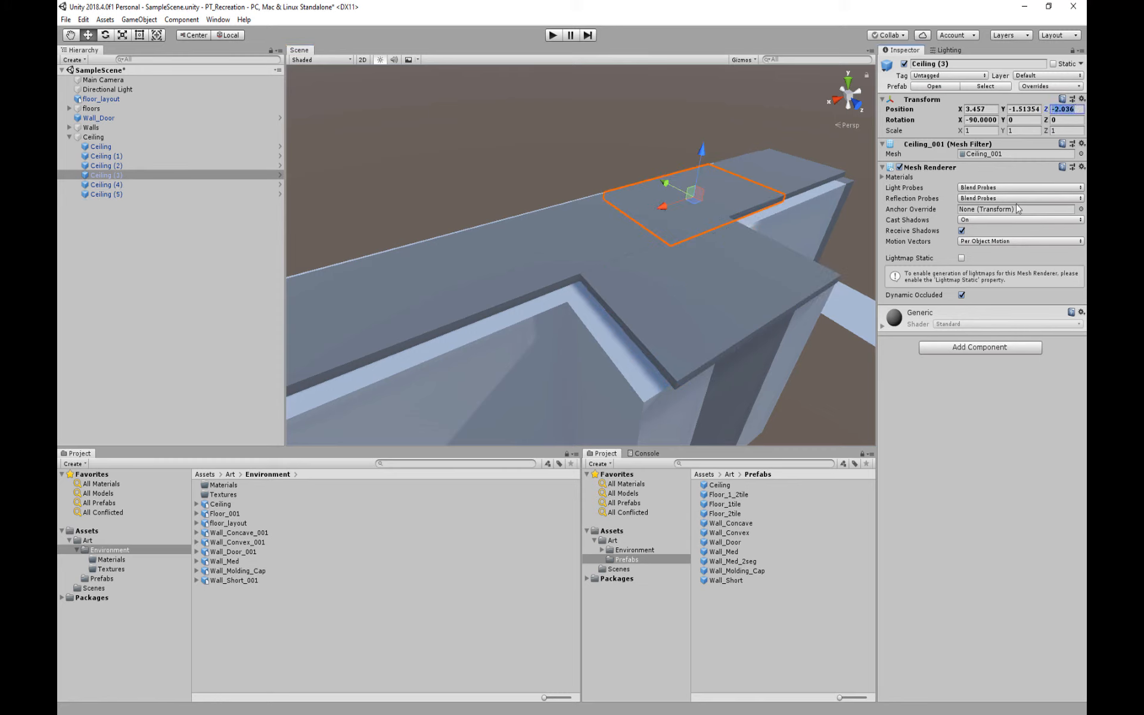
click(485, 256)
click(691, 189)
click(801, 168)
click(1021, 110)
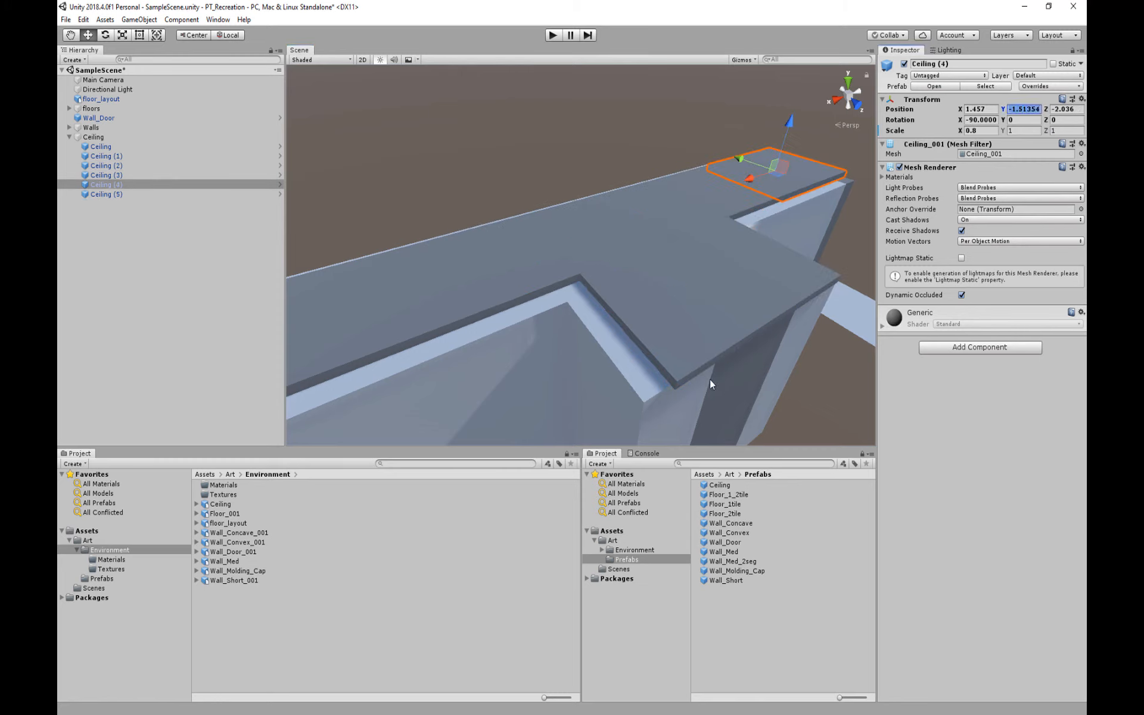
click(709, 346)
click(1021, 109)
click(643, 202)
scroll(644, 209, up, 5)
scroll(646, 232, down, 5)
click(645, 233)
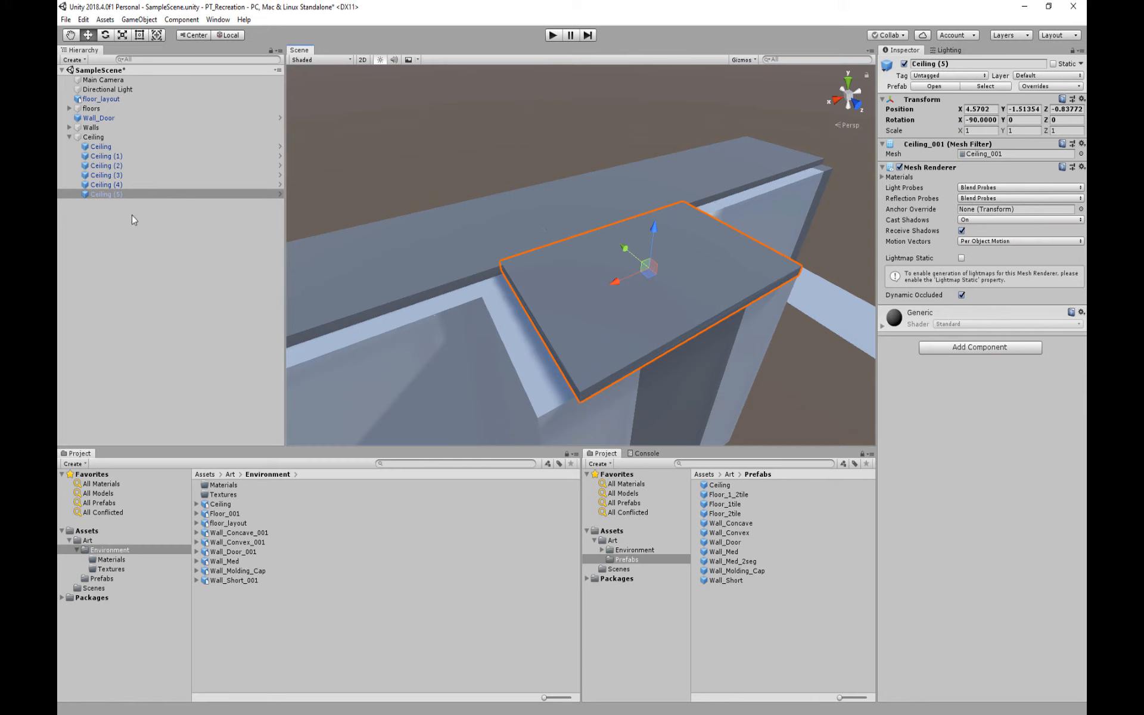
Rename Ceiling (4) as "Ceiling shrunk"
click(130, 187)
click(124, 186)
drag(124, 187, 114, 189)
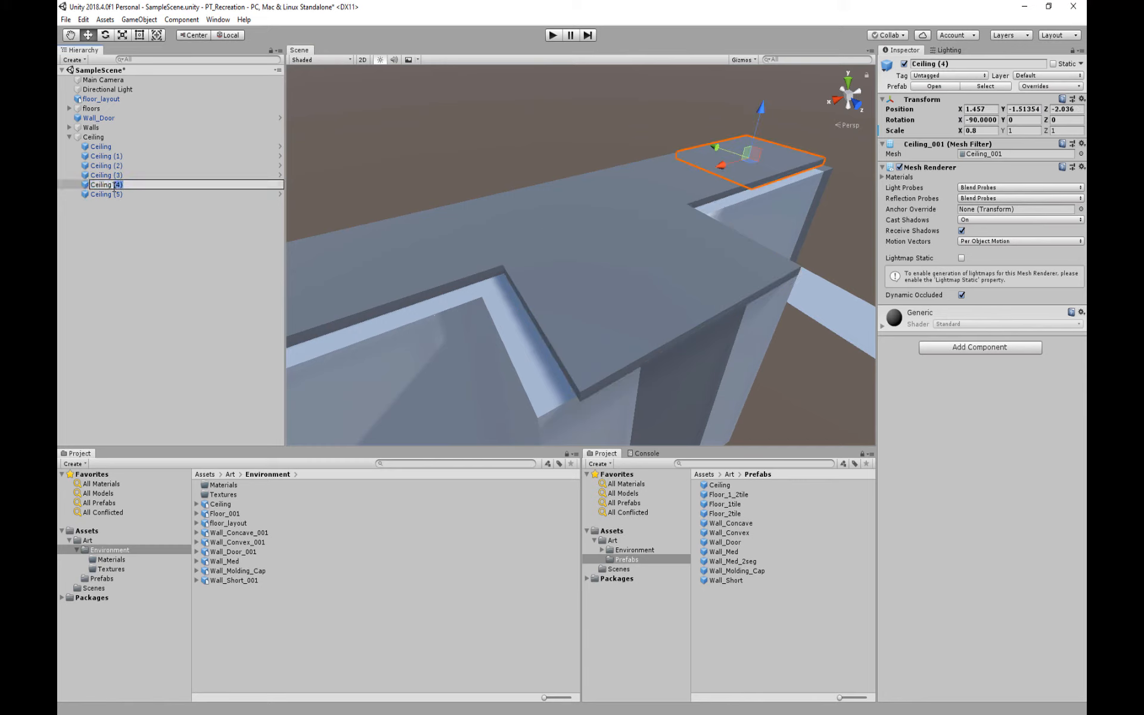
text(shrink)
key(Return)
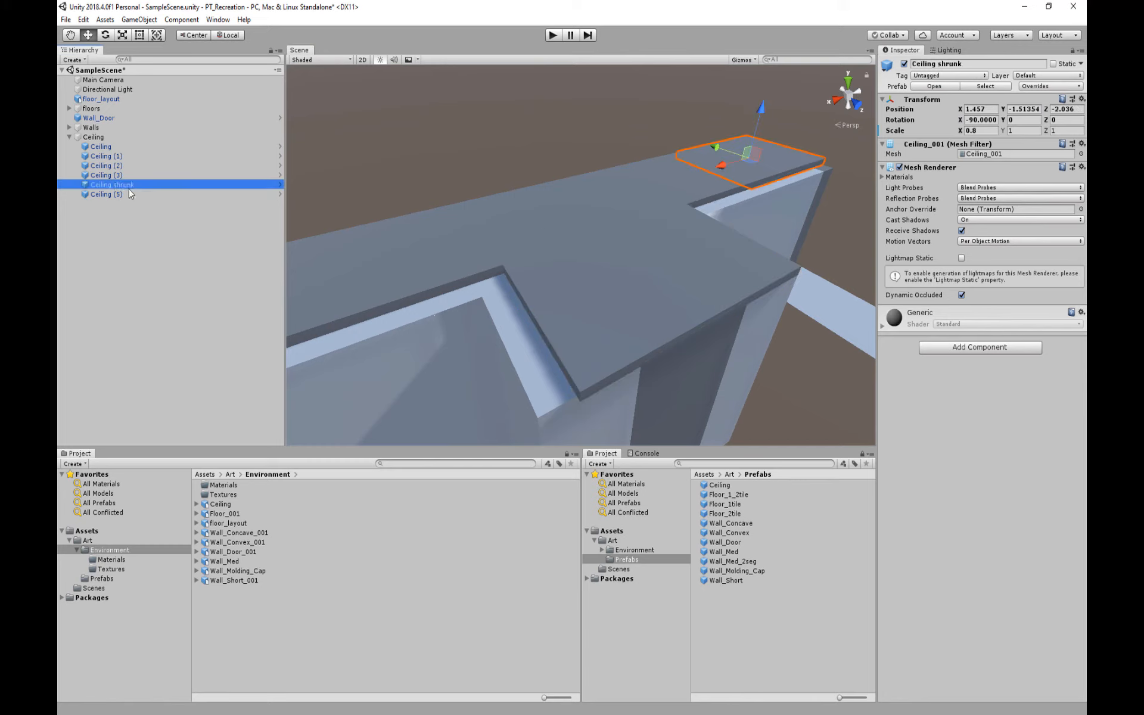
Rename the shortened end ceiling piece as "Ceiling capo"
click(121, 195)
click(134, 187)
click(134, 186)
drag(136, 187, 114, 198)
text(capo)
key(Return)
Rename Ceiling (5) as "Ceiling Alcove"
click(120, 192)
click(121, 195)
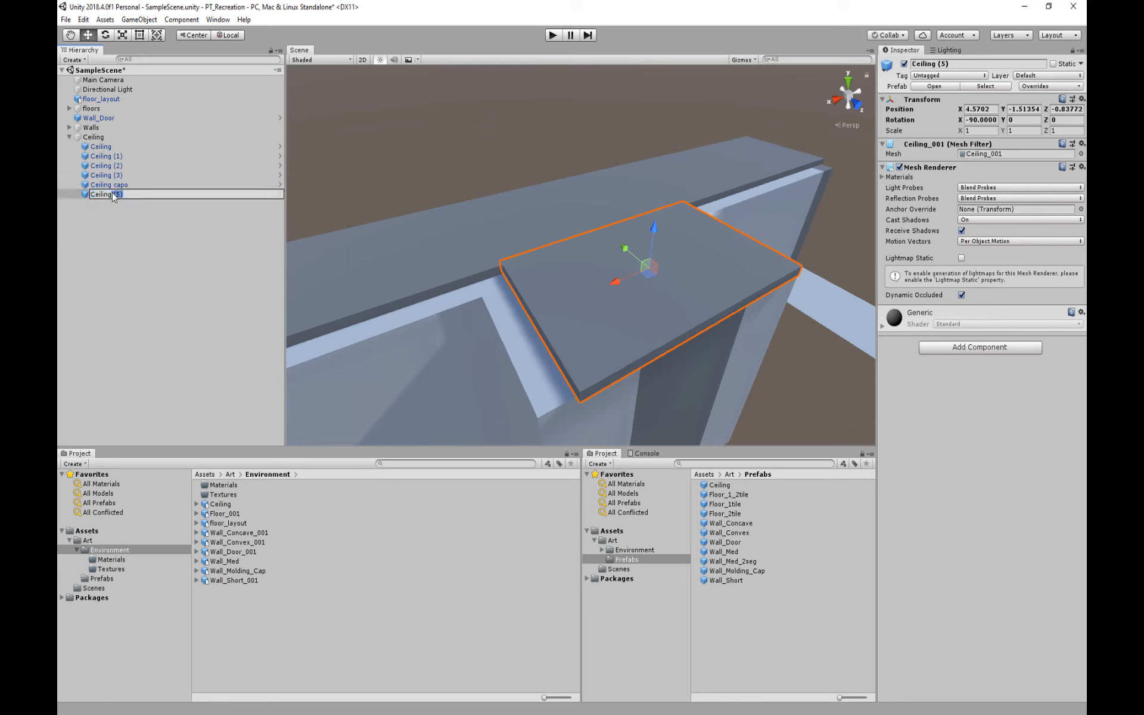
text(alcove)
key(Return)
scroll(664, 295, down, 3)
middle_drag(663, 297, 671, 291)
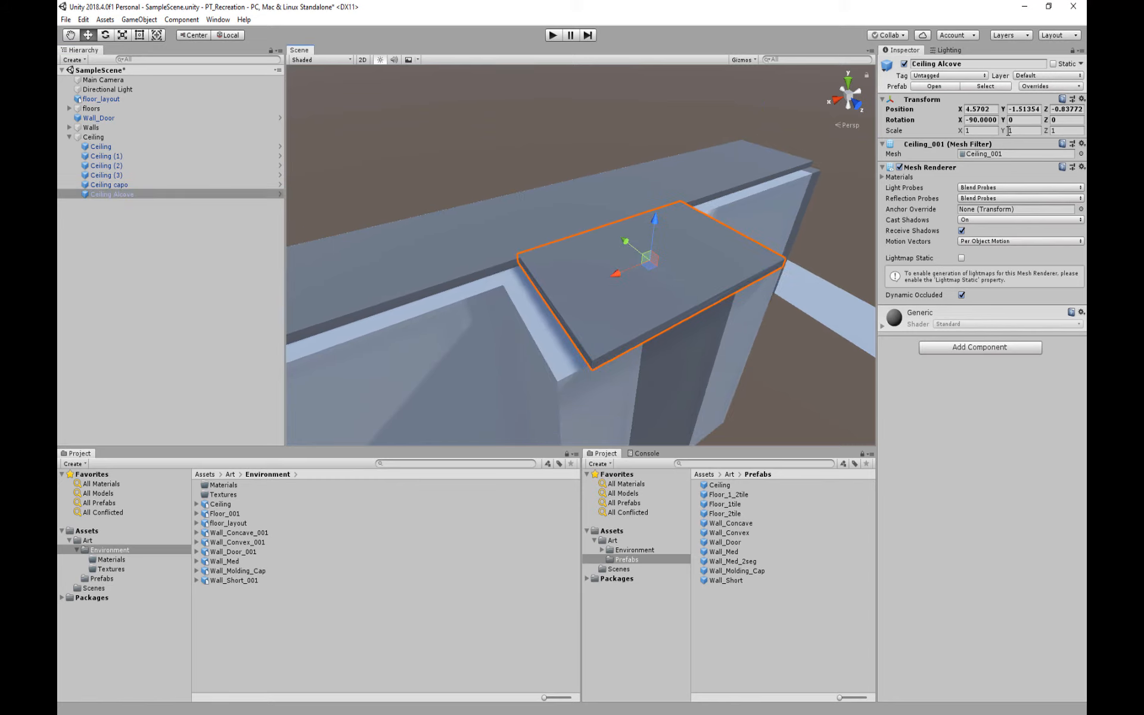
Undo the recent changes to the alcove ceiling piece and set its Y scale to 0.87
click(1003, 131)
key(ctrl+z)
key(ctrl+z)
drag(1046, 132, 1001, 131)
Check the hallway from the main camera in the Game view, enlarging it to full screen and restoring it
middle_drag(500, 349, 671, 199)
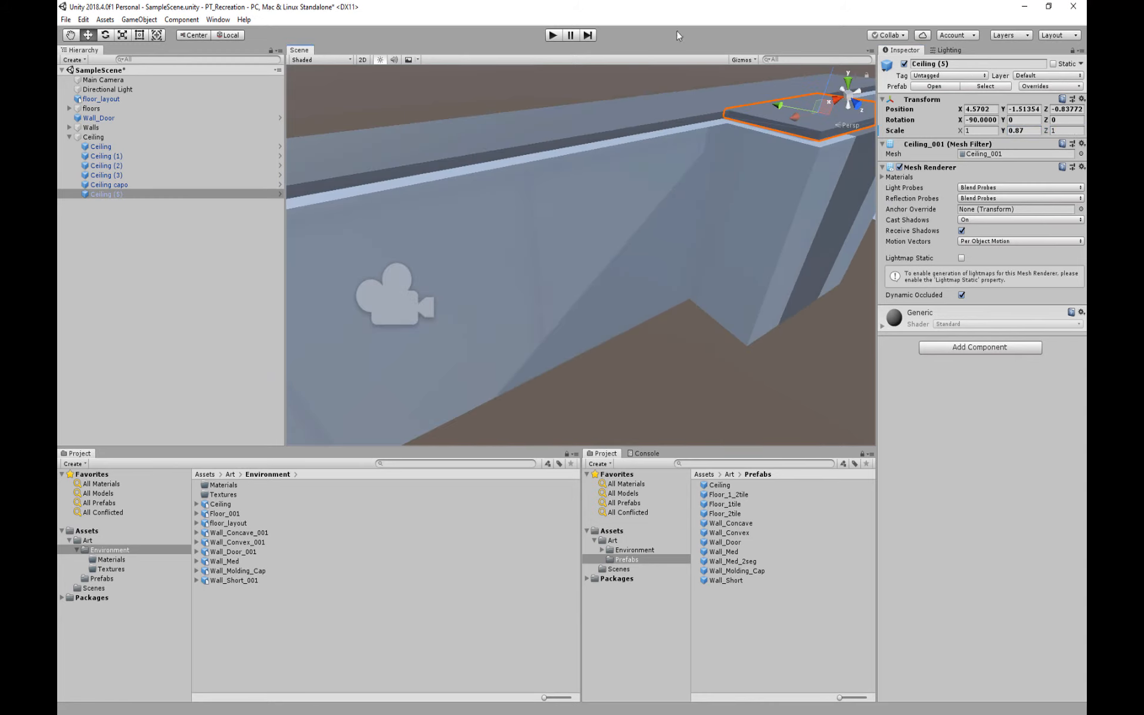
key(ctrl+2)
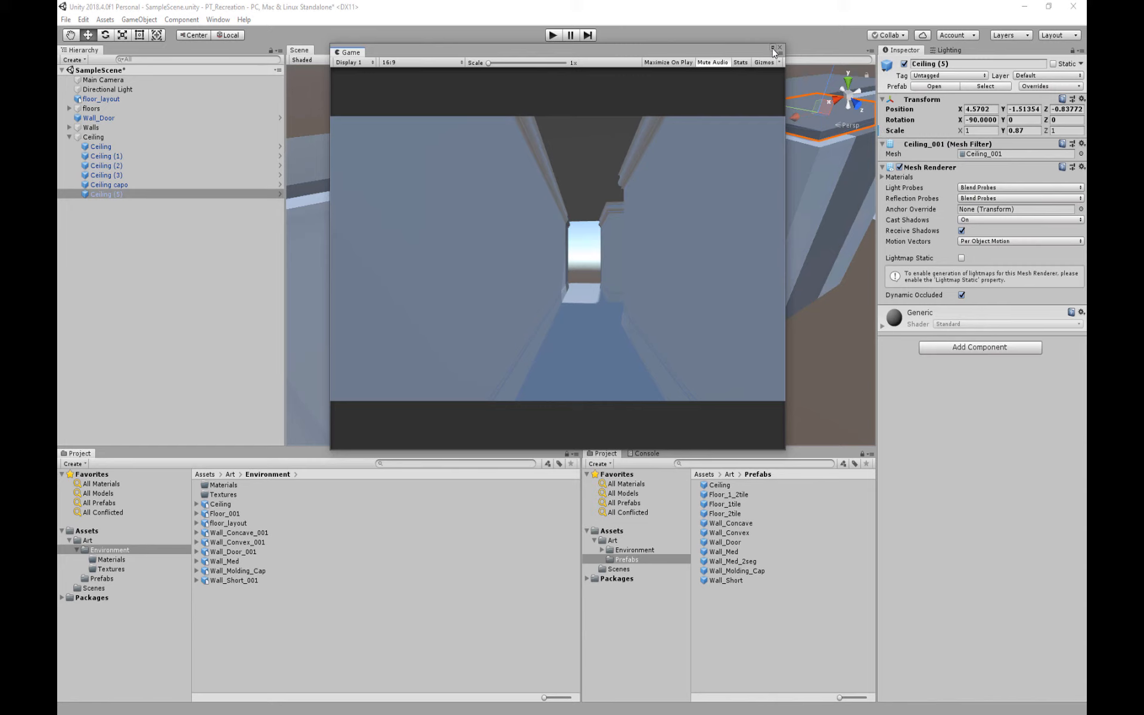
drag(667, 52, 661, 42)
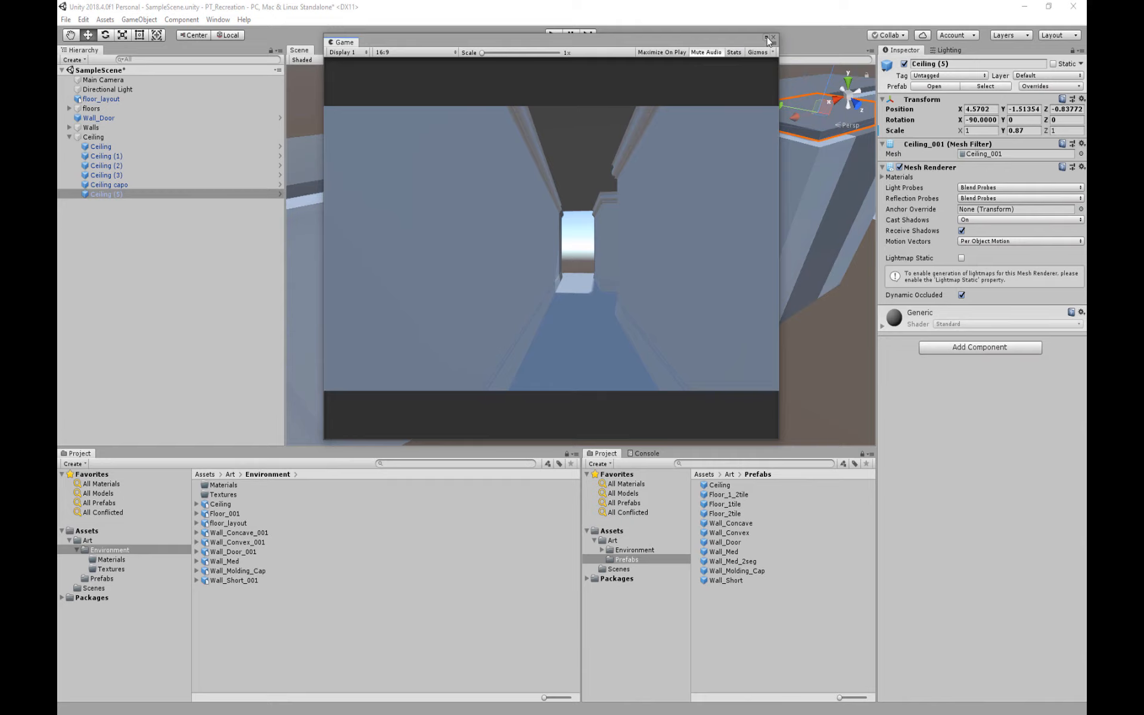
click(767, 38)
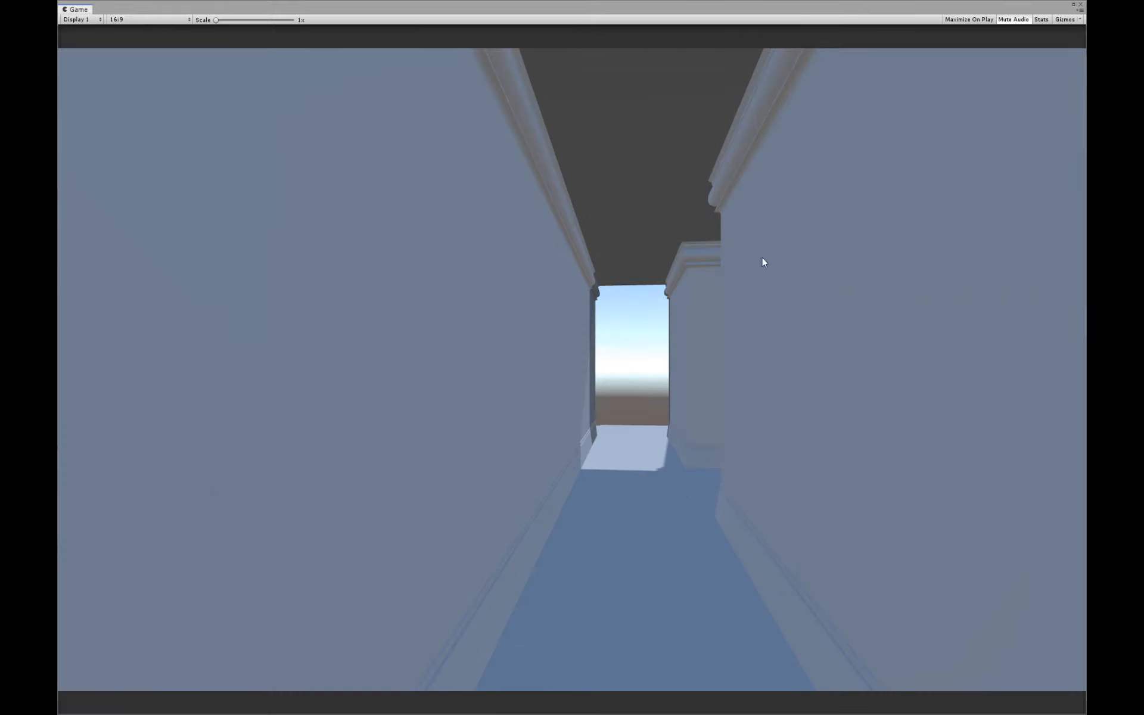
click(1073, 5)
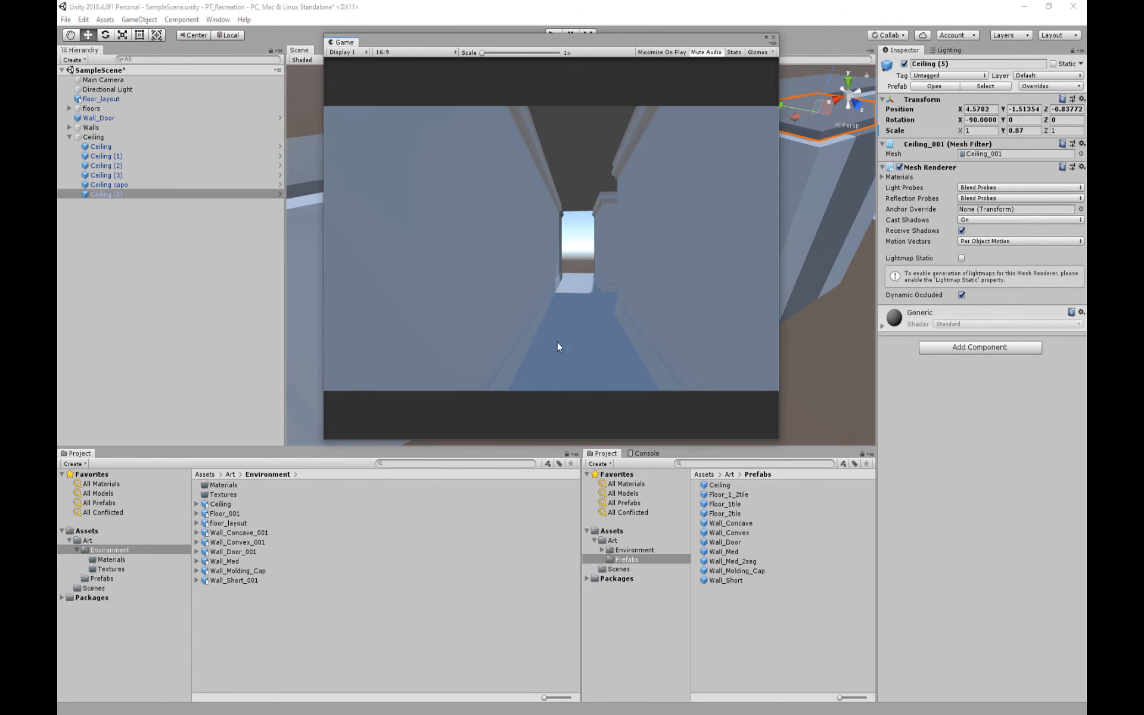
drag(677, 38, 729, 69)
Deactivate the floor_layout reference object in the scene
alt+drag(655, 137, 894, 192)
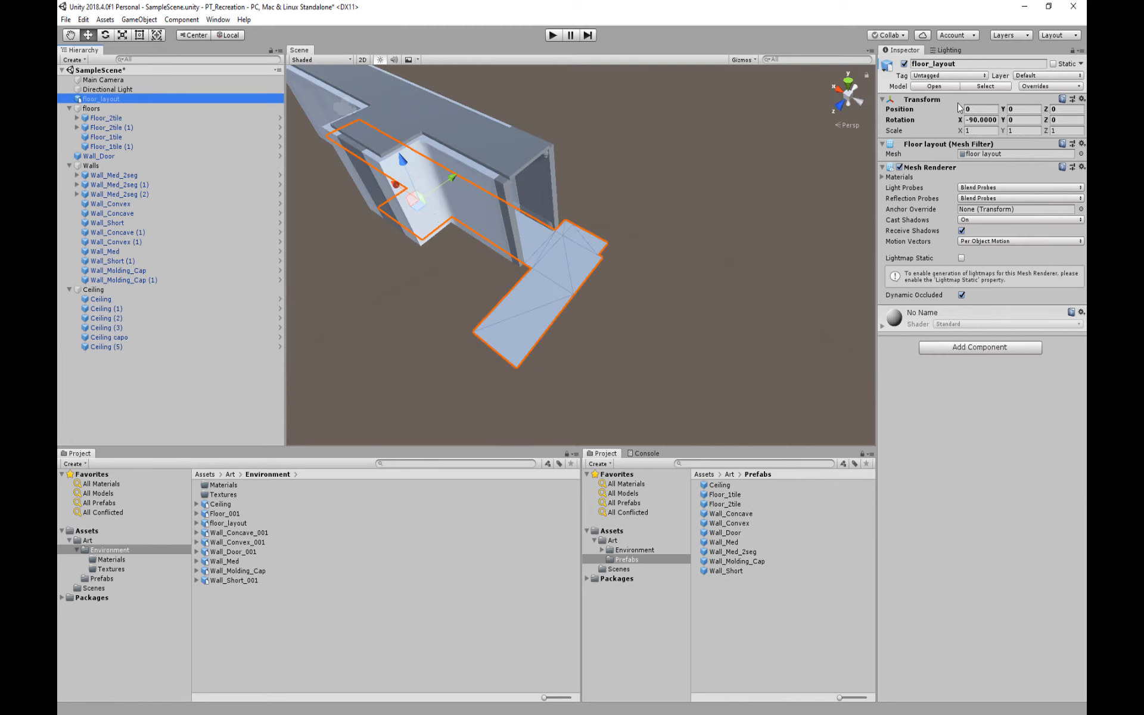
click(904, 64)
mouse_move(568, 231)
alt+mouse_down()
mouse_move(549, 206)
mouse_move(582, 244)
alt+mouse_up()
middle_drag(572, 227, 645, 245)
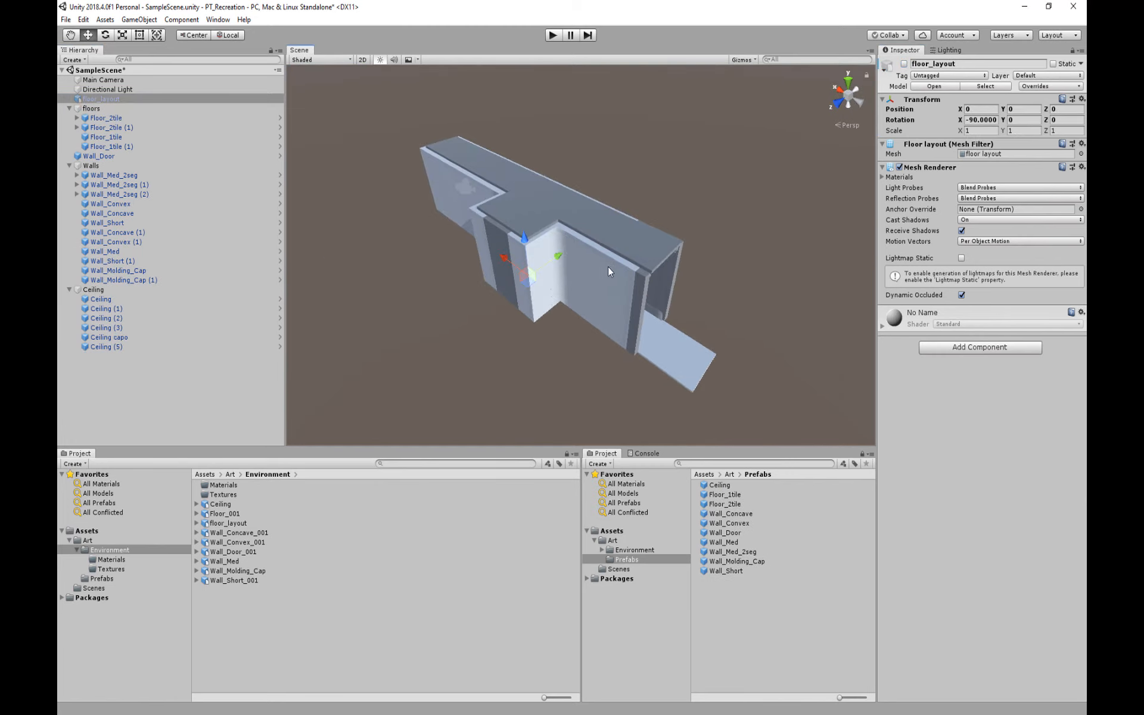
middle_drag(679, 314, 569, 224)
scroll(513, 212, up, 10)
scroll(525, 232, down, 10)
right_drag(535, 268, 649, 267)
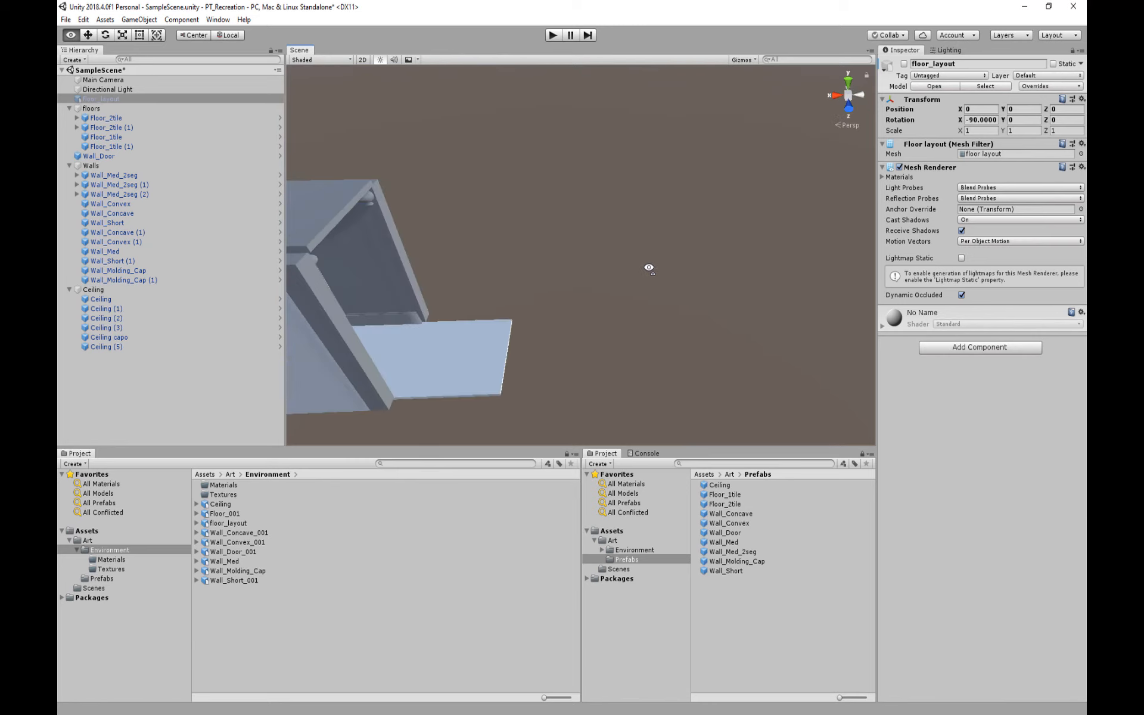